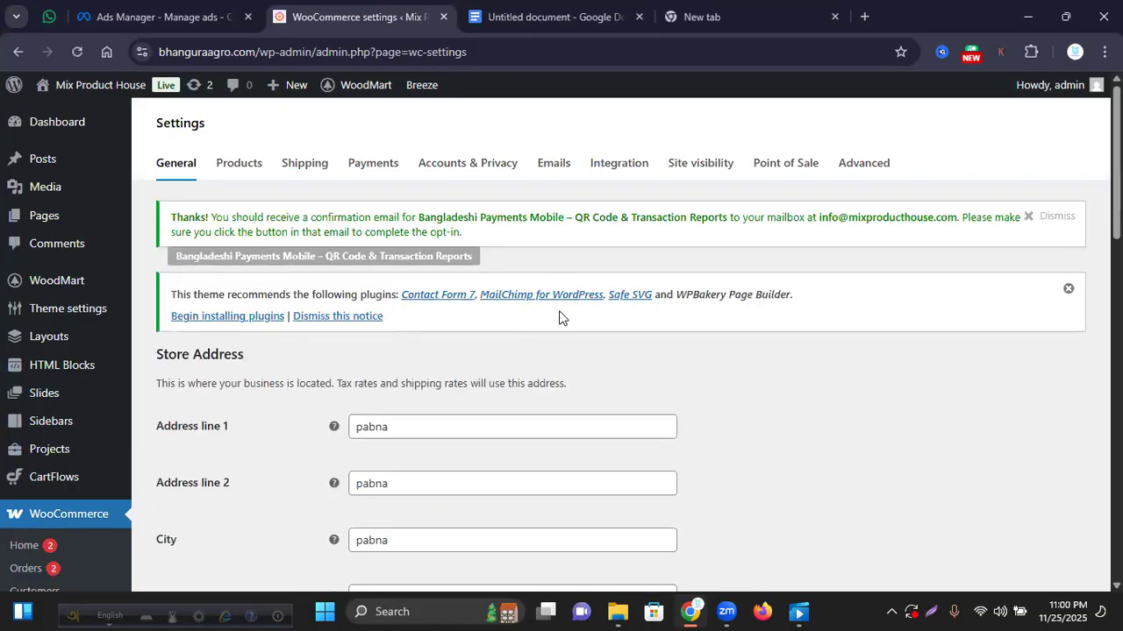
- Review the store address and the selling, shipping, customer location and tax options in the general WooCommerce settings
scroll(561, 314, "down", 1)
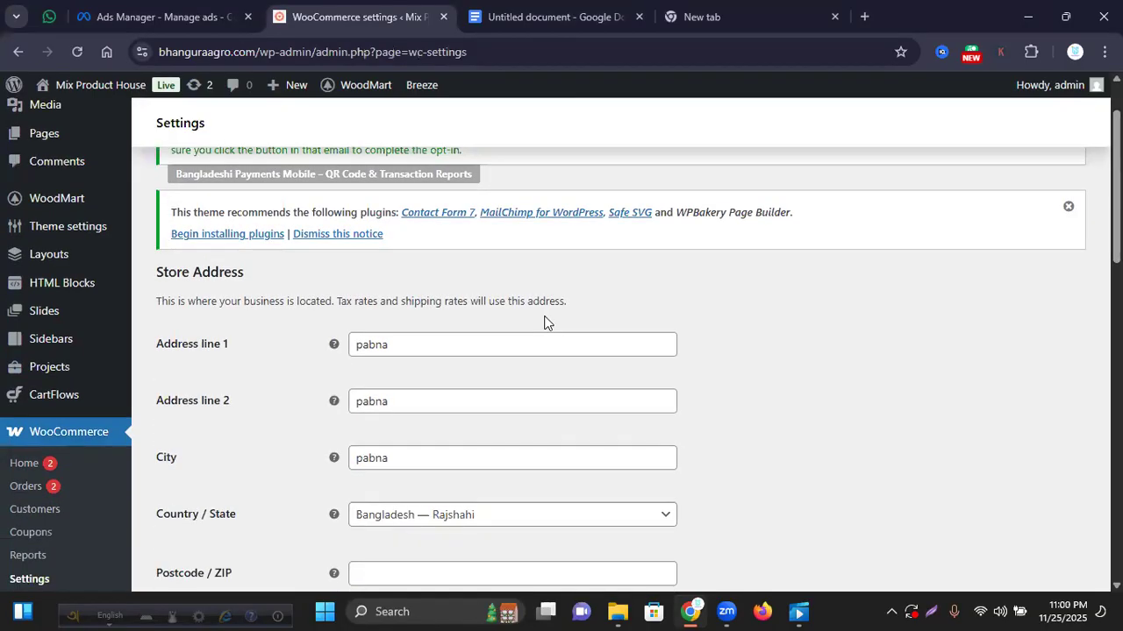
scroll(526, 307, "up", 1)
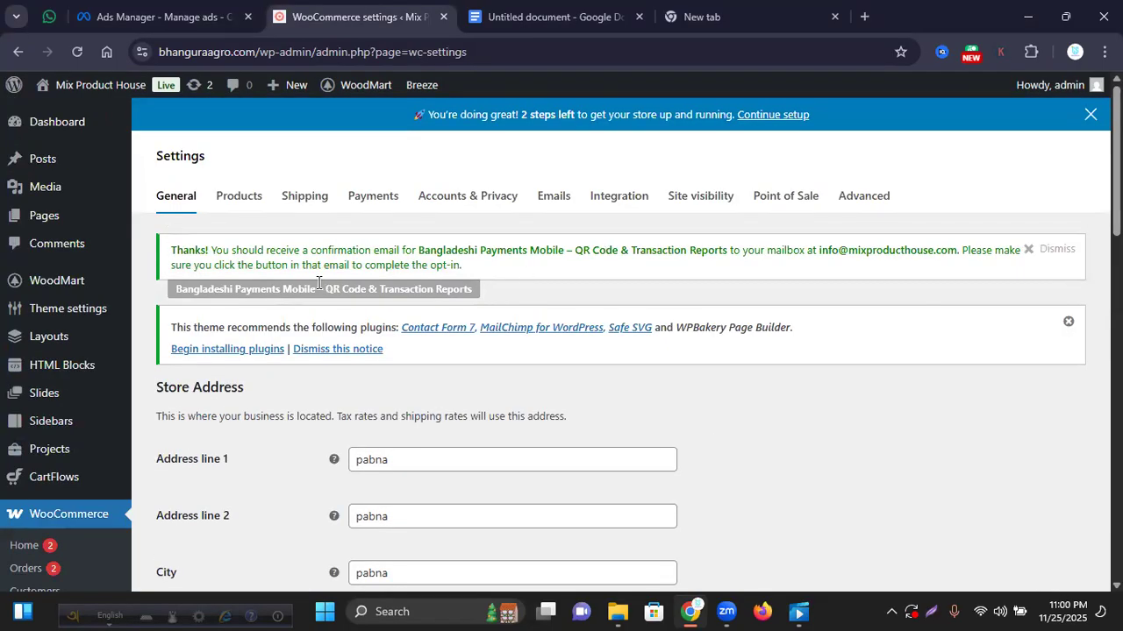
scroll(484, 313, "down", 2)
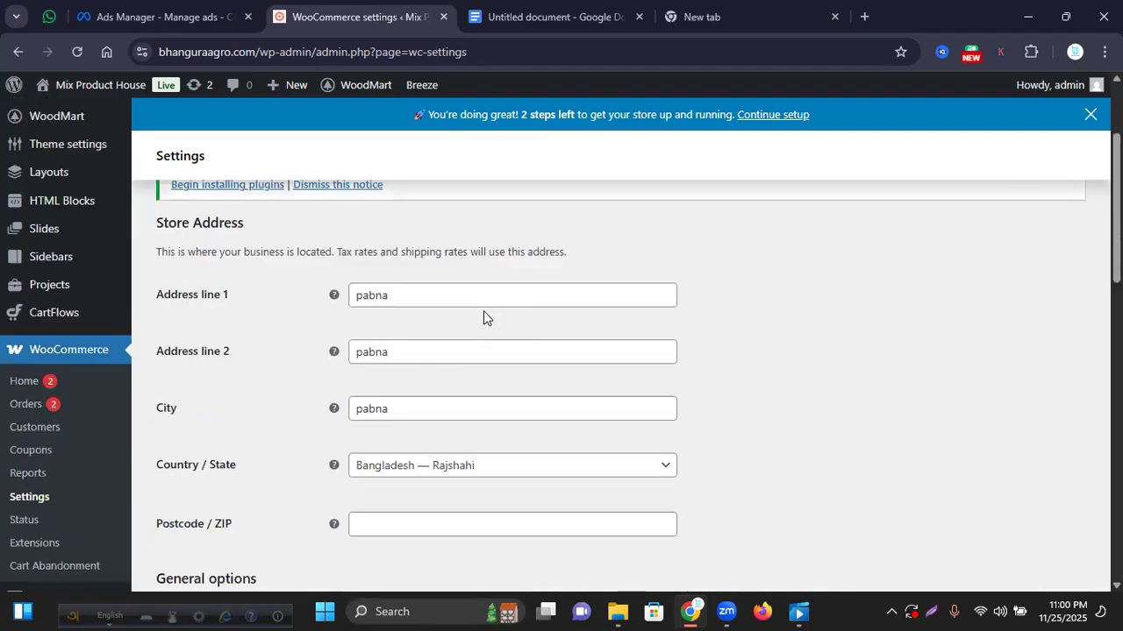
scroll(483, 310, "down", 1)
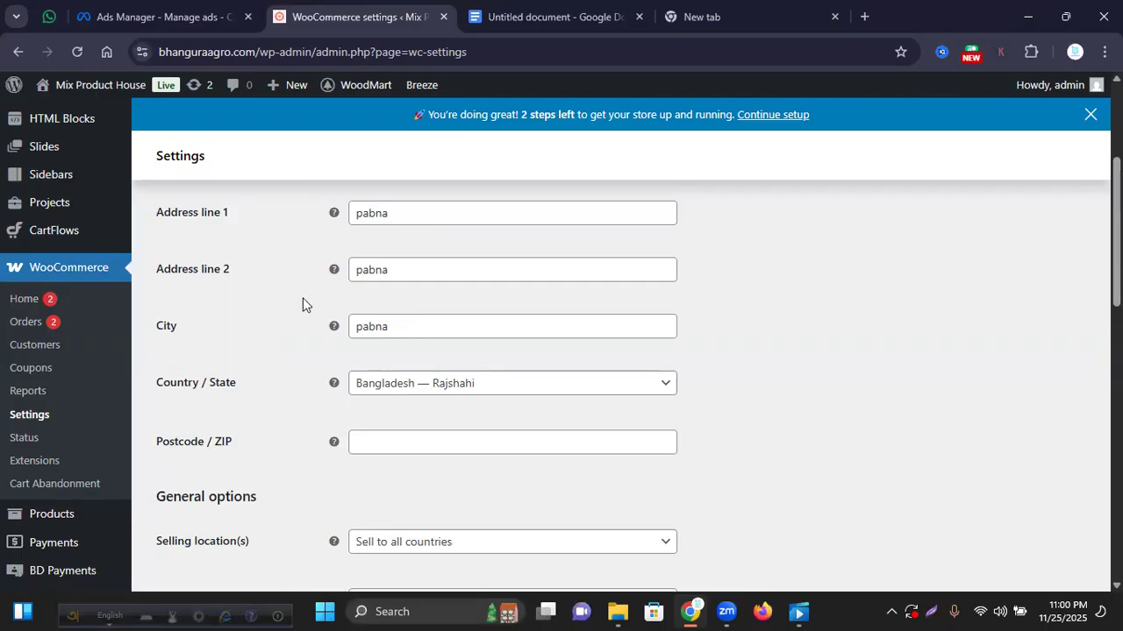
scroll(270, 413, "down", 2)
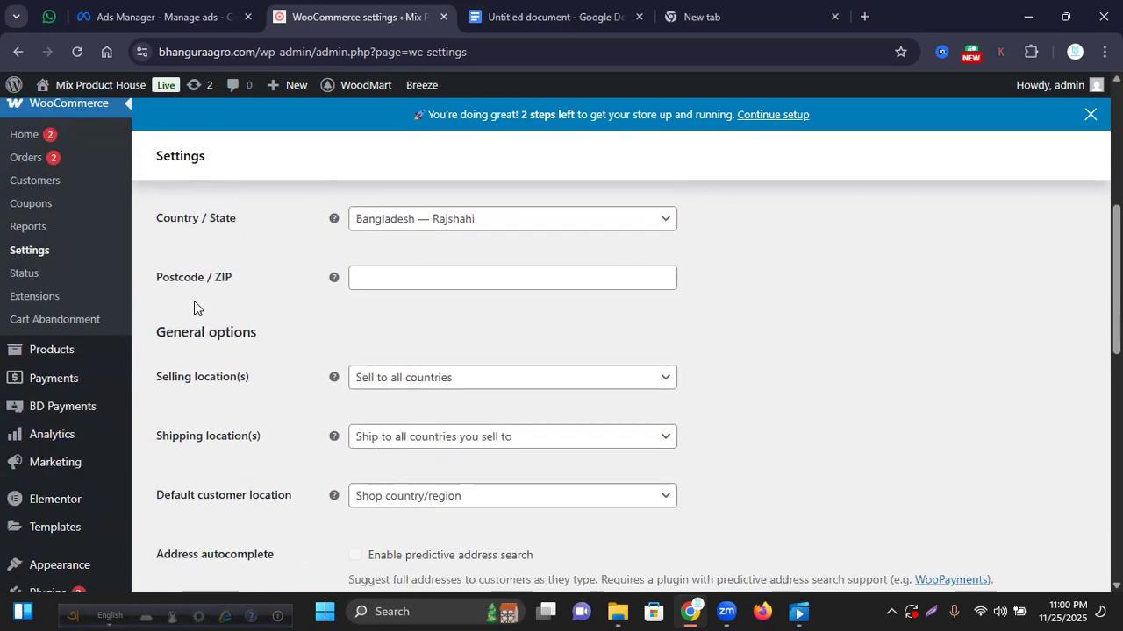
scroll(269, 322, "down", 2)
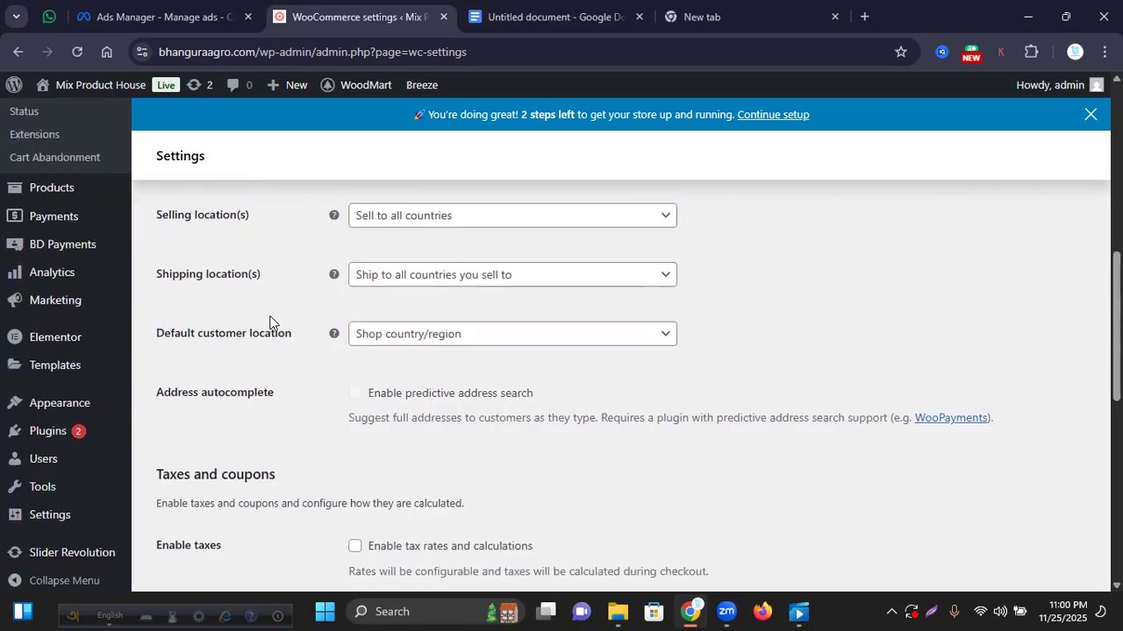
scroll(269, 322, "up", 5)
scroll(265, 283, "up", 1)
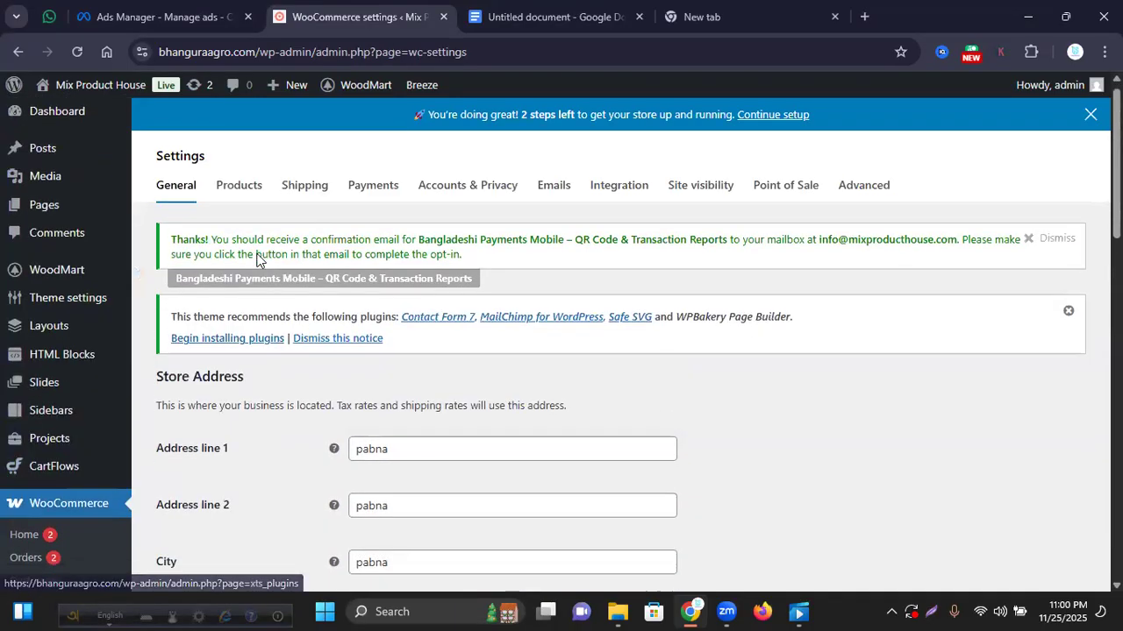
- Open the Products settings and review the shop page, add to cart behaviour, placeholder image, measurement and review options
left_click(245, 207)
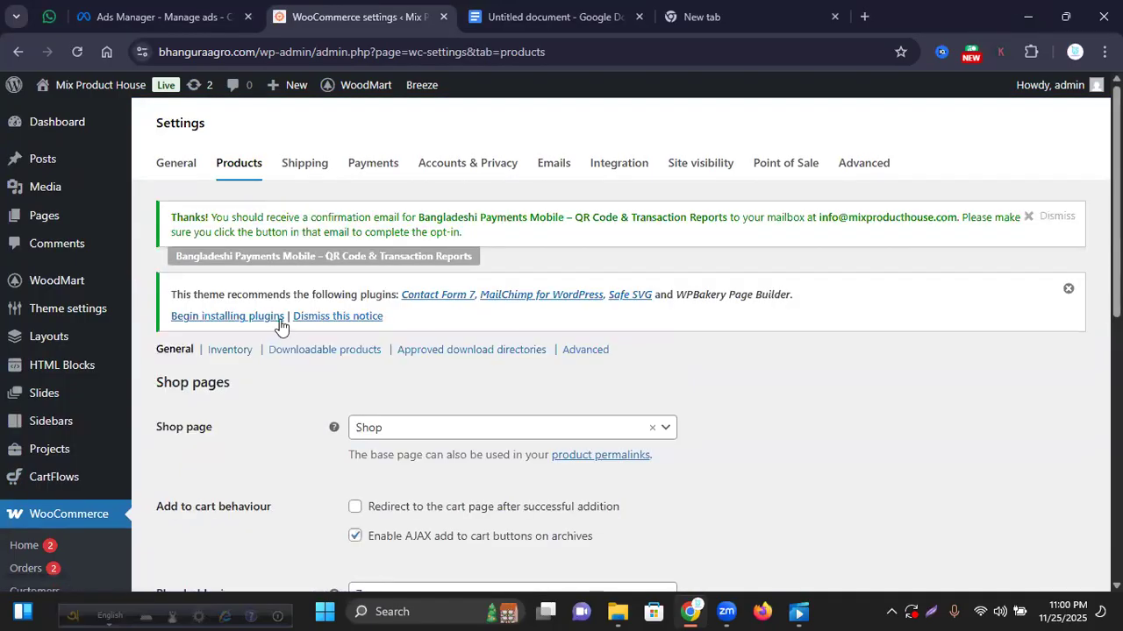
scroll(281, 328, "down", 1)
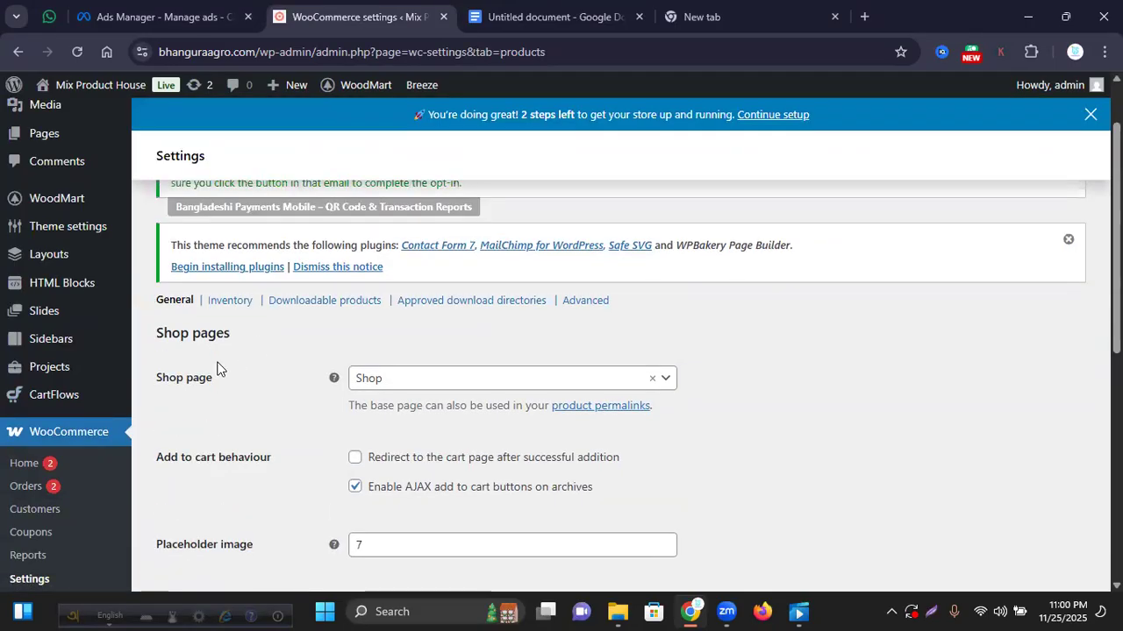
scroll(267, 361, "down", 3)
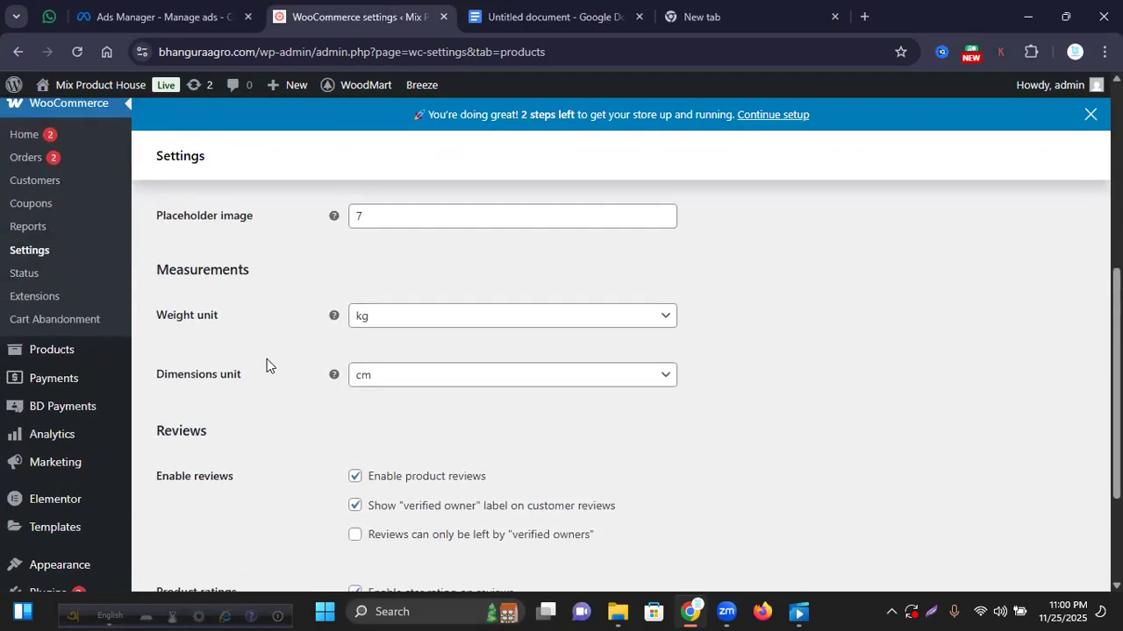
scroll(266, 364, "up", 1)
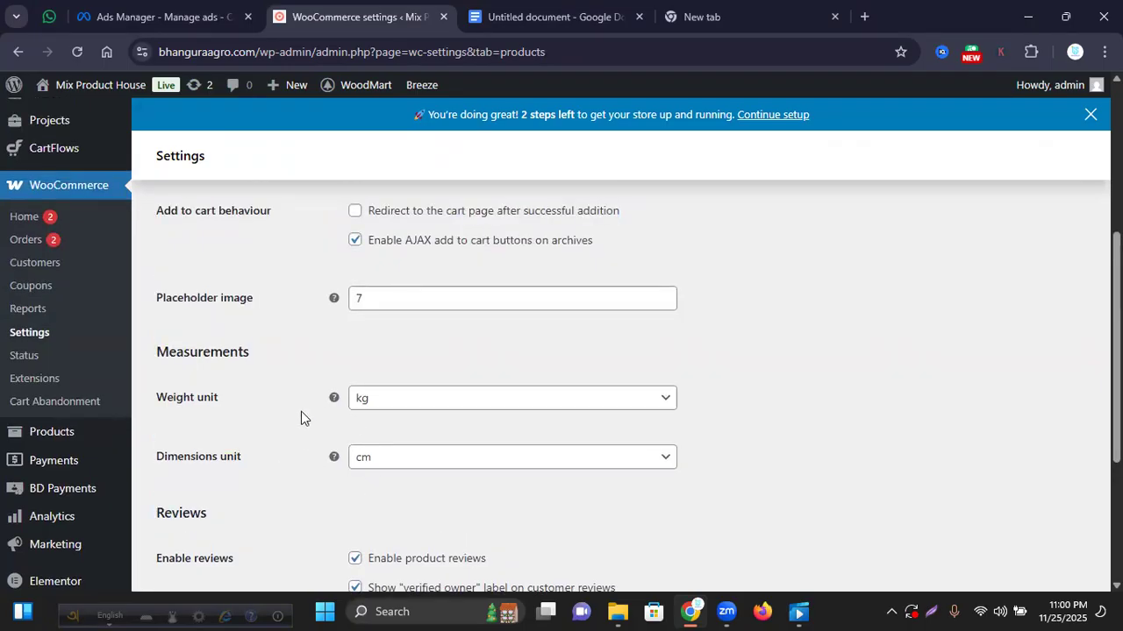
scroll(301, 416, "up", 1)
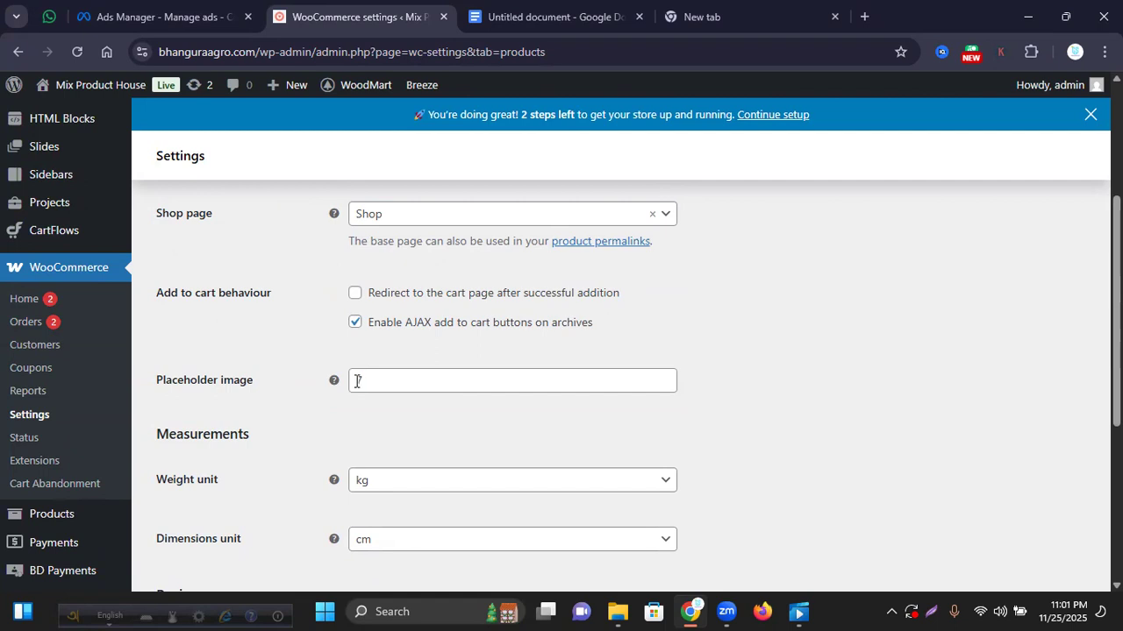
scroll(268, 303, "up", 3)
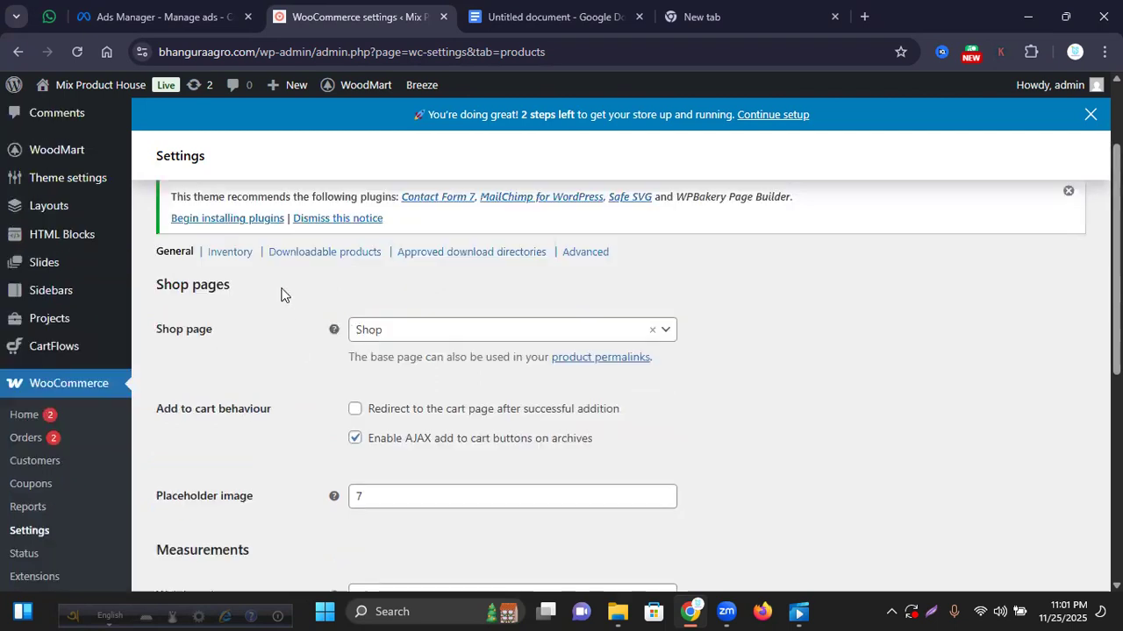
- Open the Shipping settings and examine the existing shipping zones with their regions and shipping methods
left_click(292, 198)
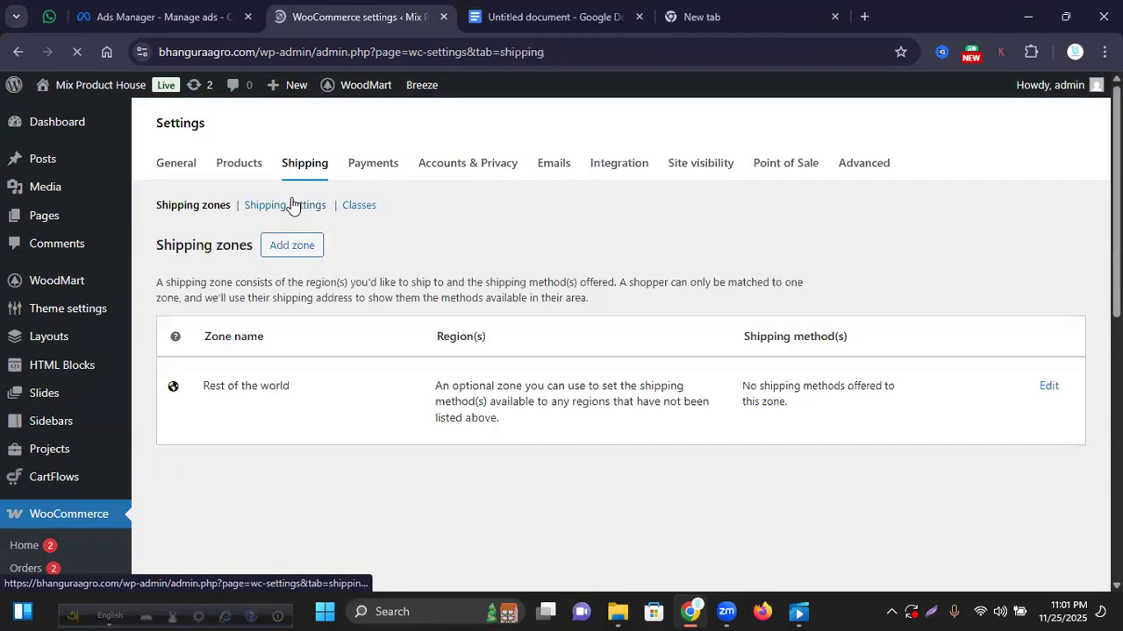
scroll(431, 310, "down", 3)
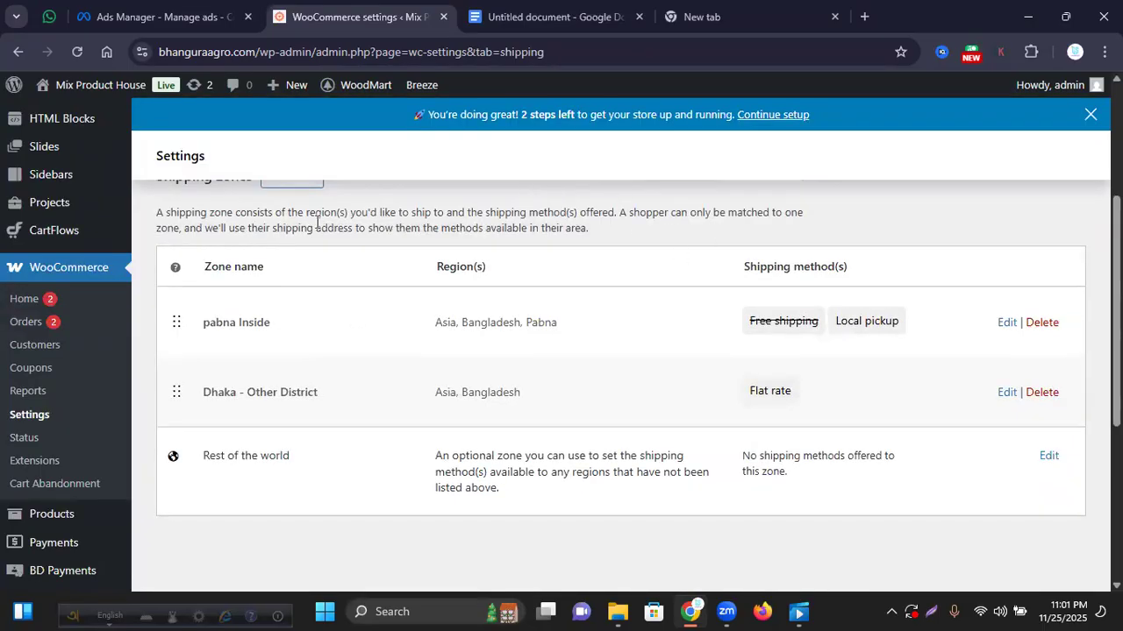
scroll(302, 211, "up", 2)
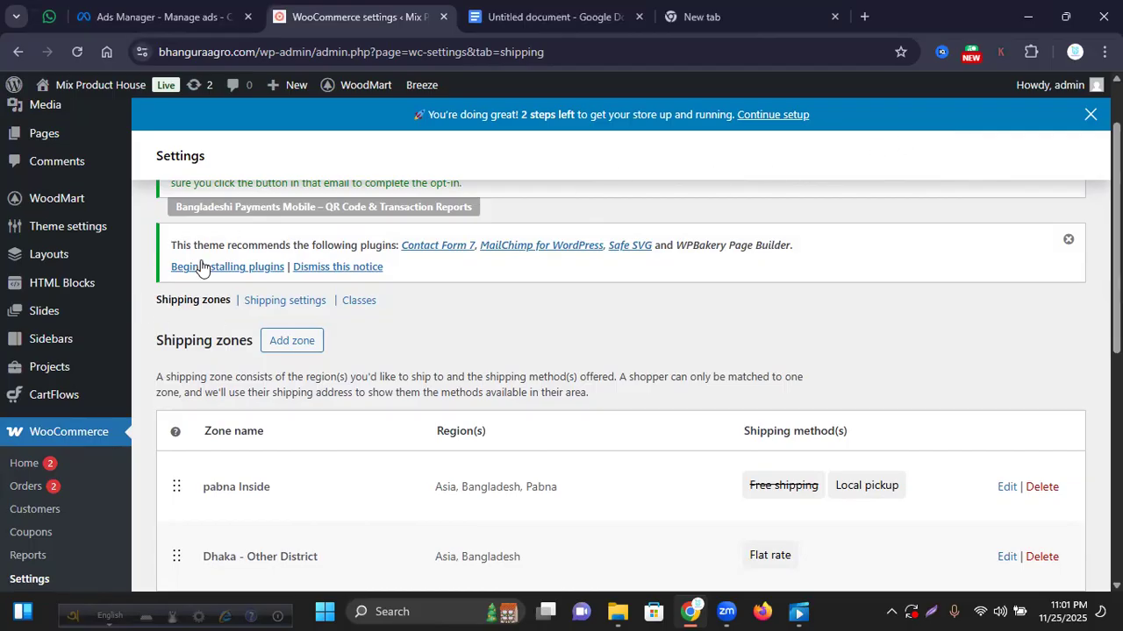
mouse_move(129, 111)
scroll(405, 215, "down", 2)
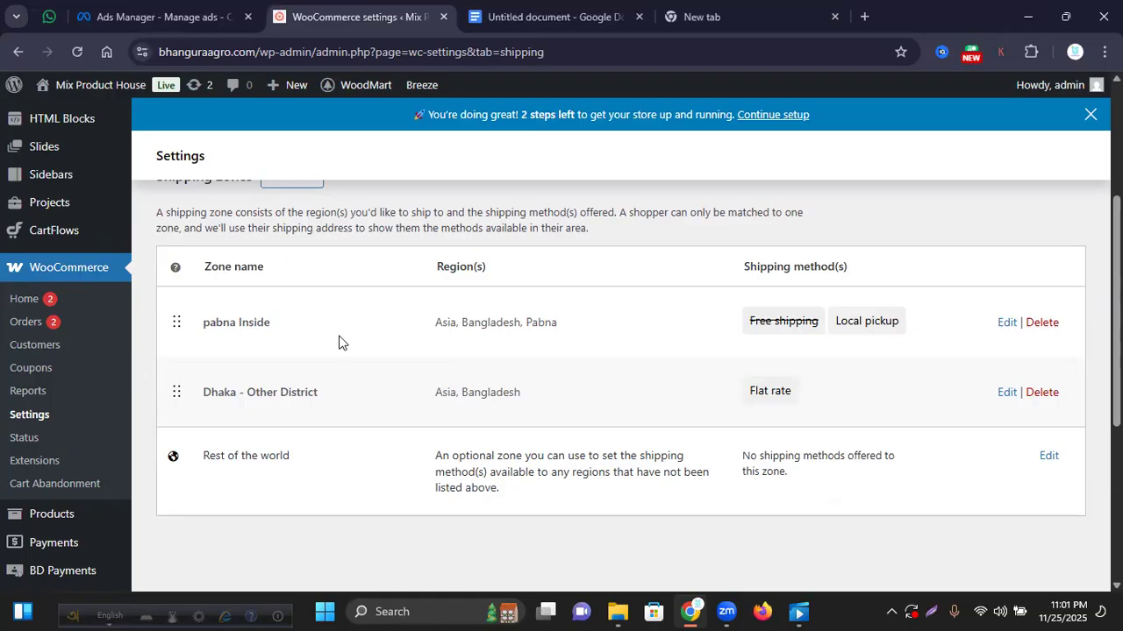
scroll(352, 344, "up", 1)
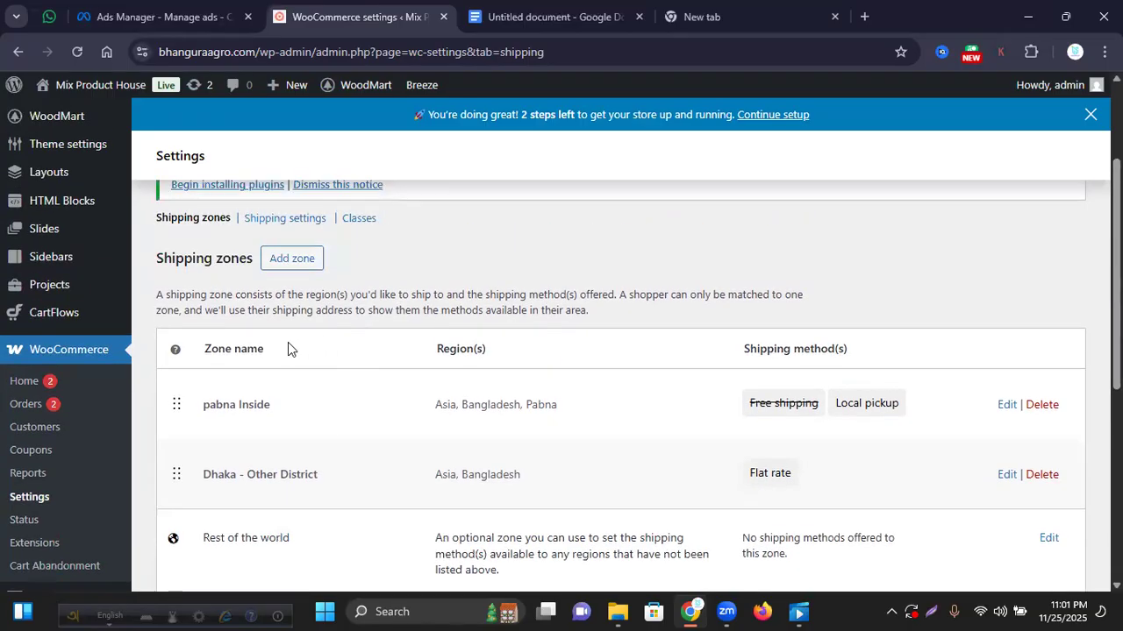
- Add a new shipping zone and name it Bogura
left_click(291, 260)
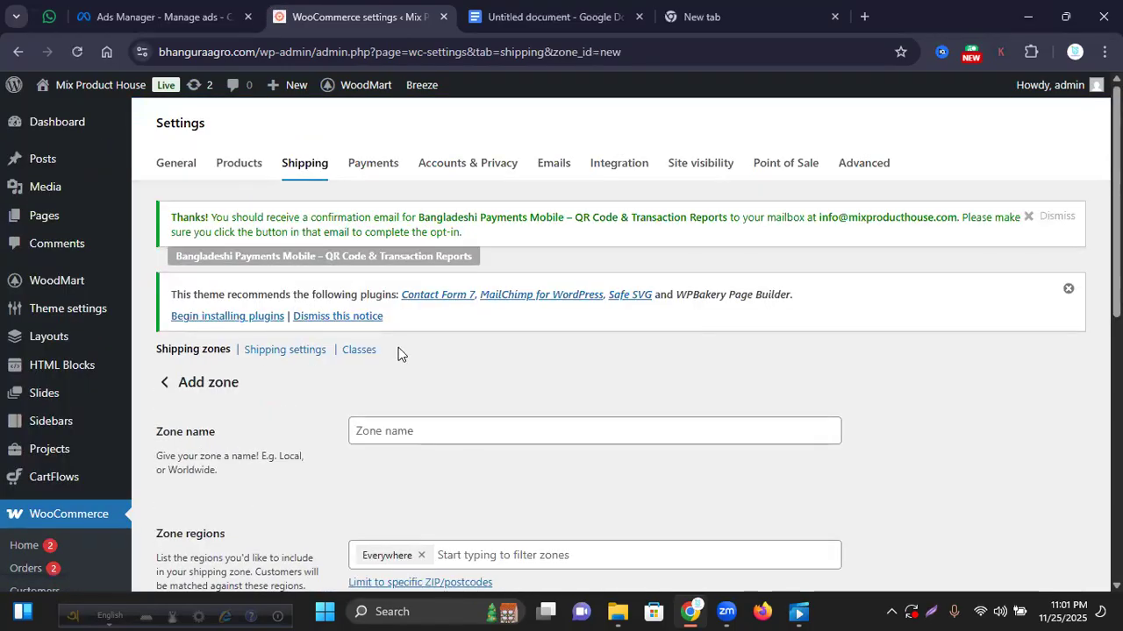
scroll(397, 354, "down", 2)
left_click(356, 268)
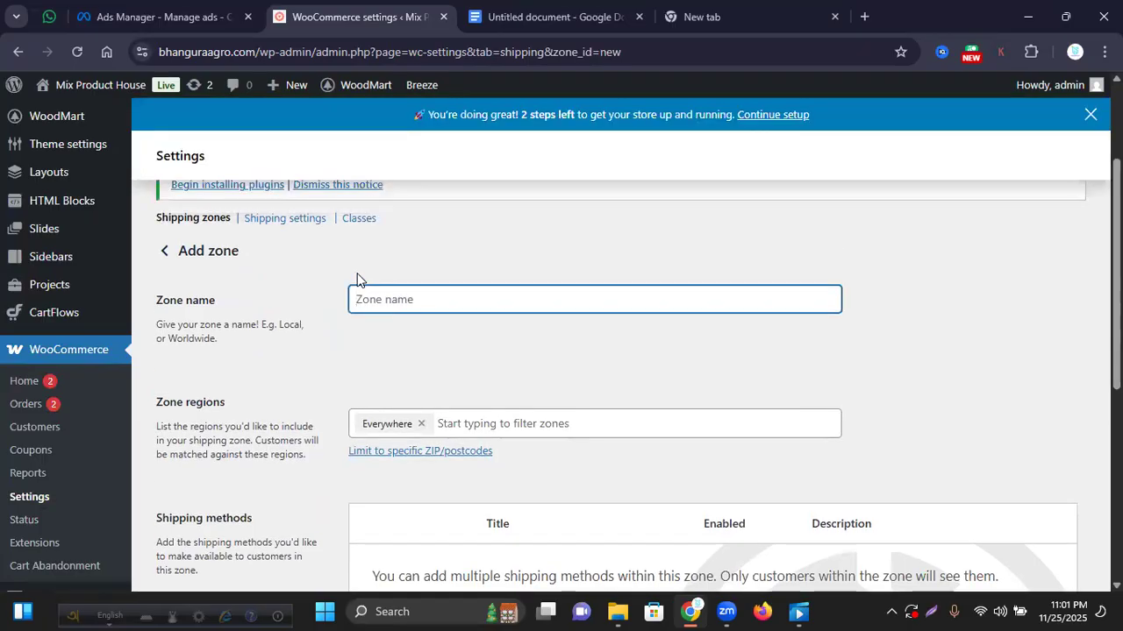
type("Bogura")
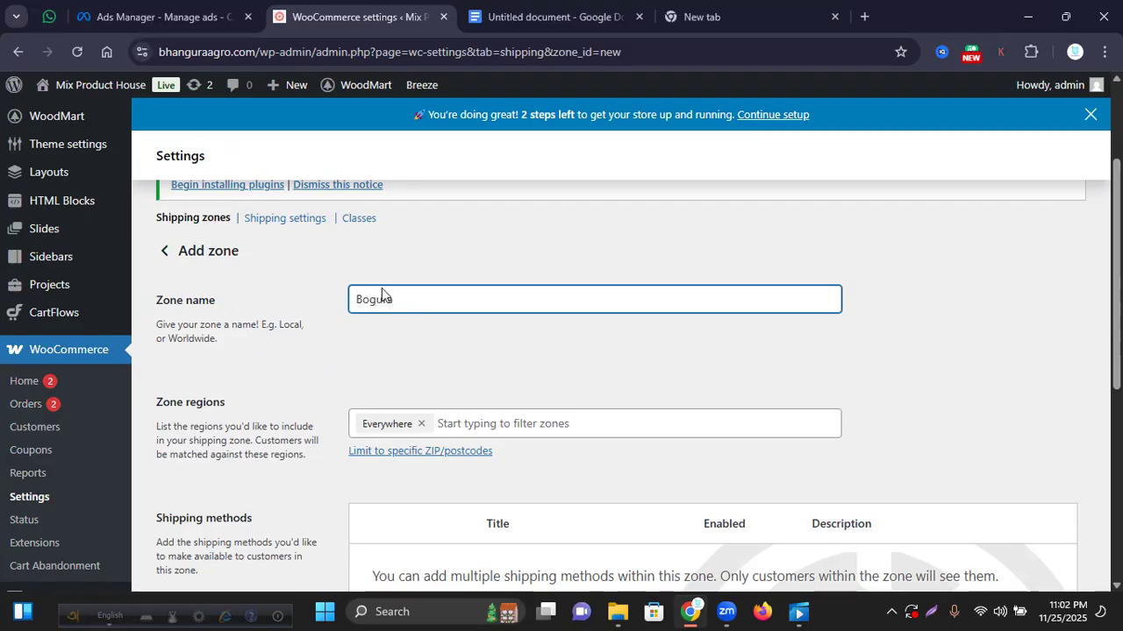
- Include Asia and, within it, Bangladesh in the new zone's regions instead of Everywhere
left_click(475, 428)
scroll(489, 355, "down", 3)
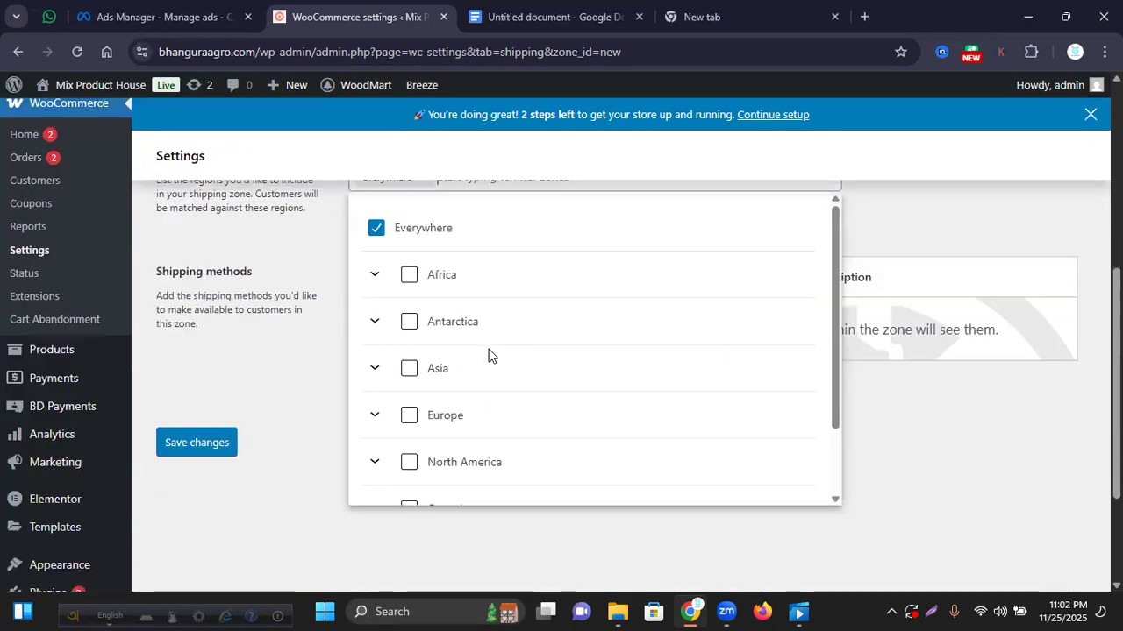
left_click(408, 372)
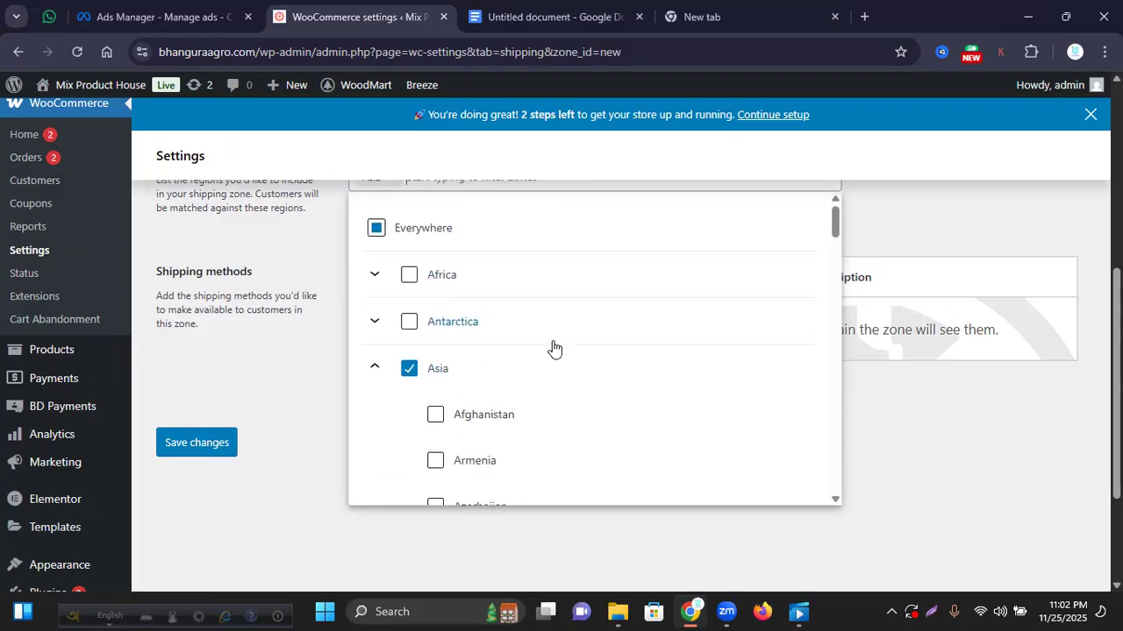
scroll(547, 346, "down", 1)
scroll(527, 351, "up", 1)
scroll(496, 376, "down", 1)
scroll(489, 376, "up", 1)
left_click_drag(839, 221, 835, 250)
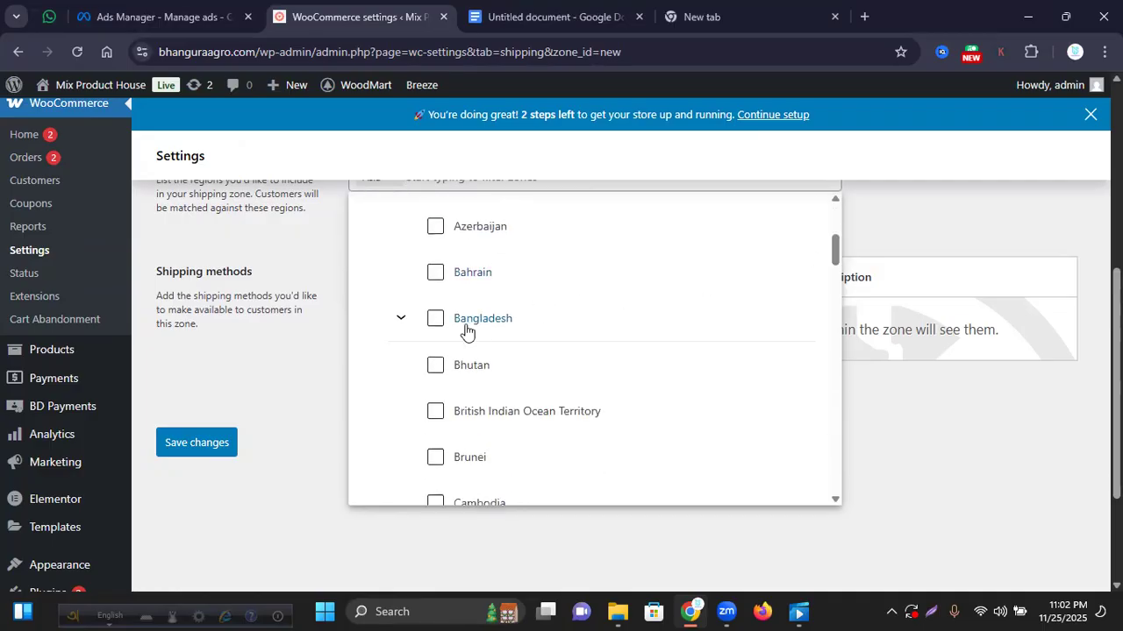
left_click(436, 320)
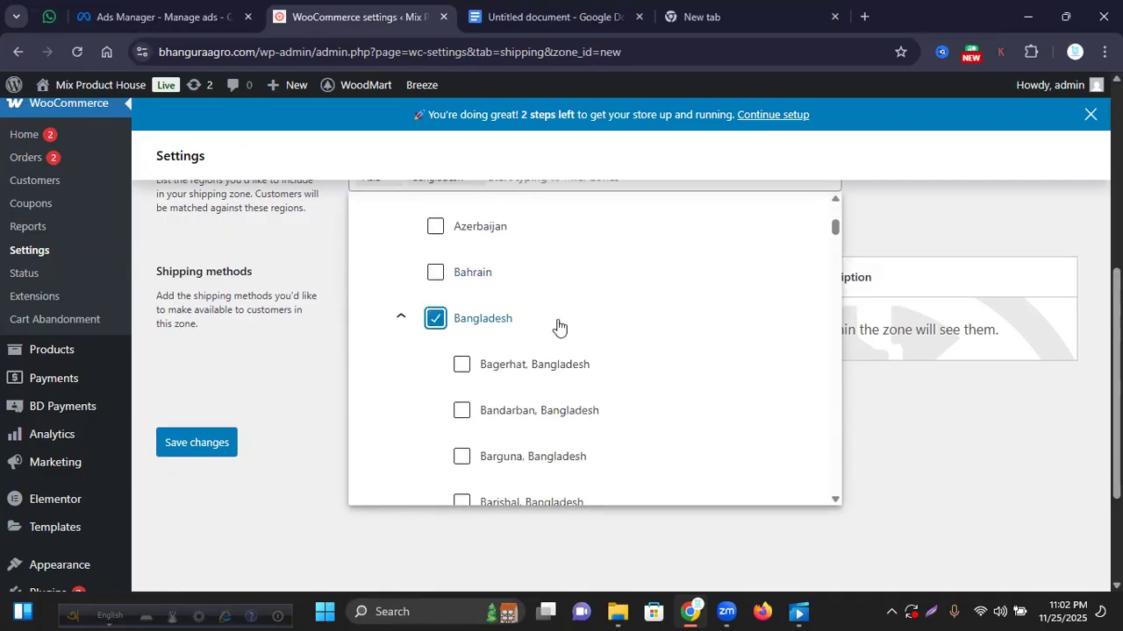
- Add the Bogura, Bangladesh district to the zone's regions and check the selected regions
scroll(554, 336, "down", 1)
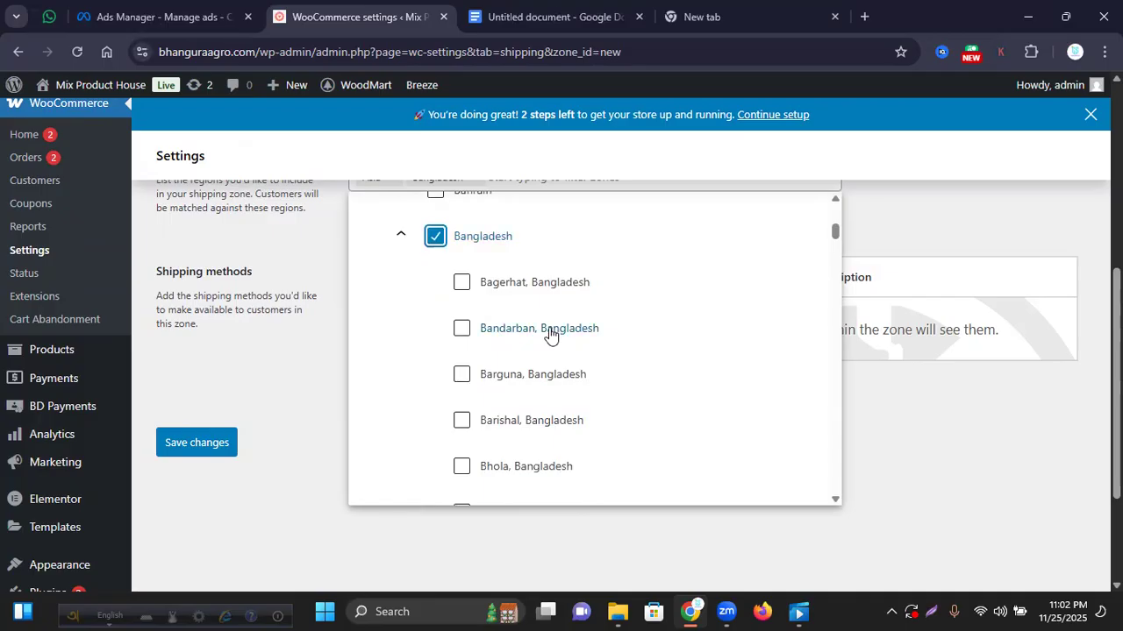
scroll(449, 319, "down", 2)
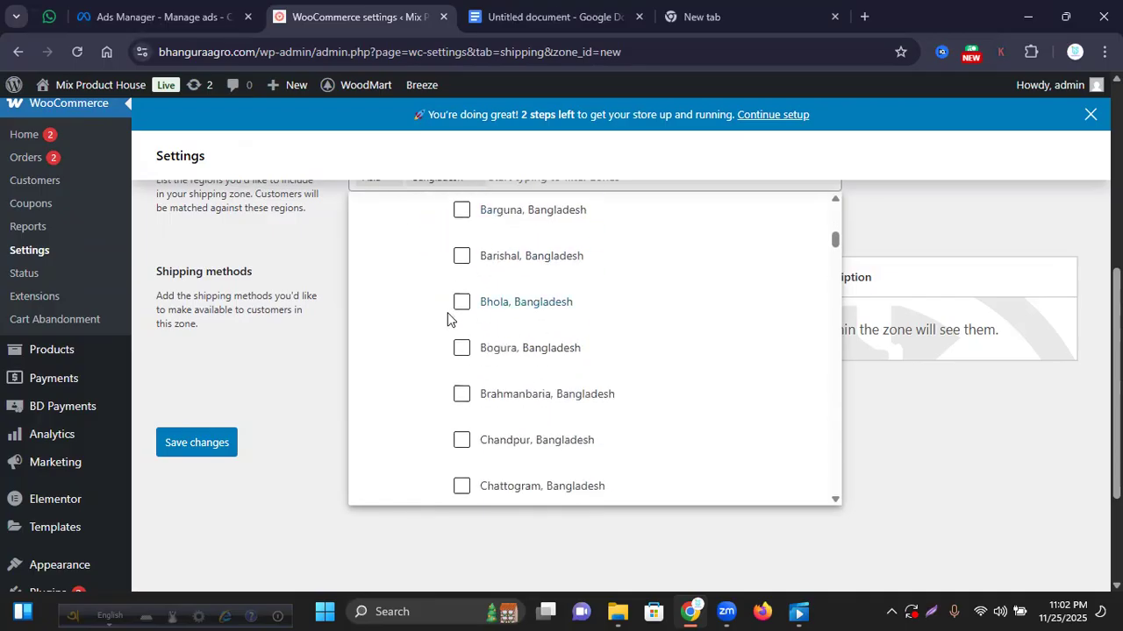
left_click(463, 350)
left_click(301, 389)
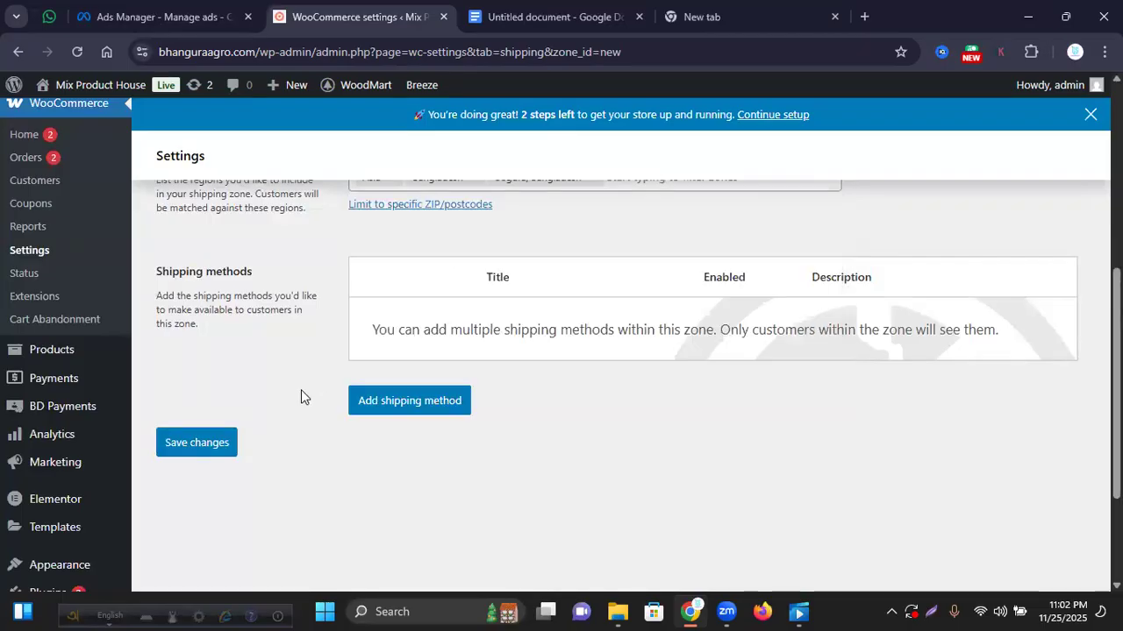
scroll(540, 372, "up", 1)
scroll(540, 372, "up", 1)
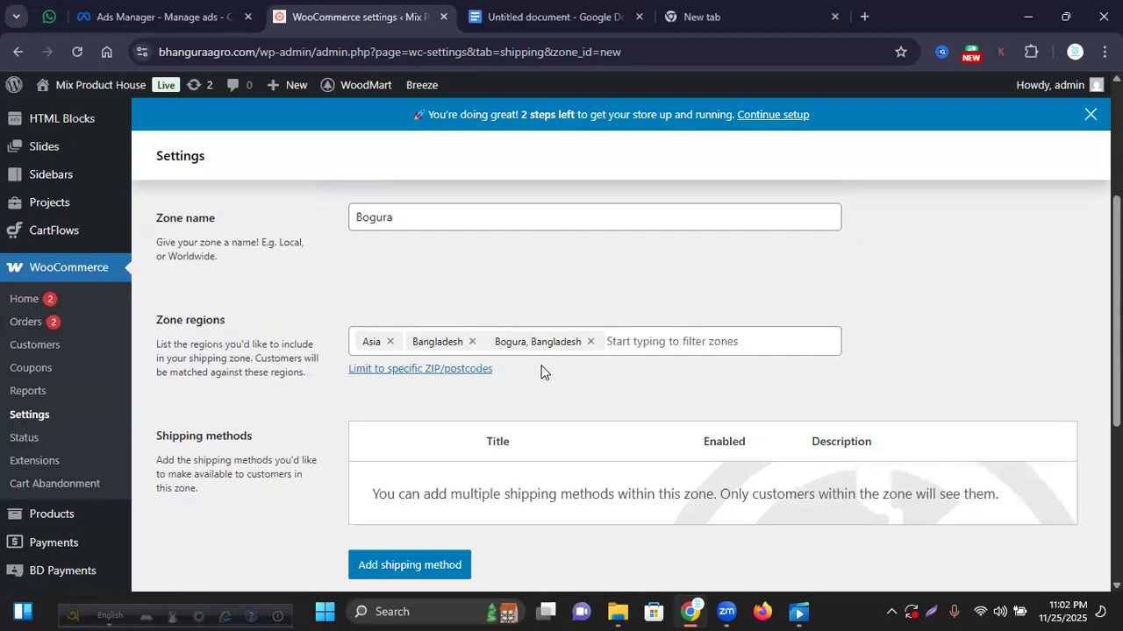
- Add a Local pickup shipping method to the Bogura zone and set its cost to 250.00
scroll(489, 371, "down", 2)
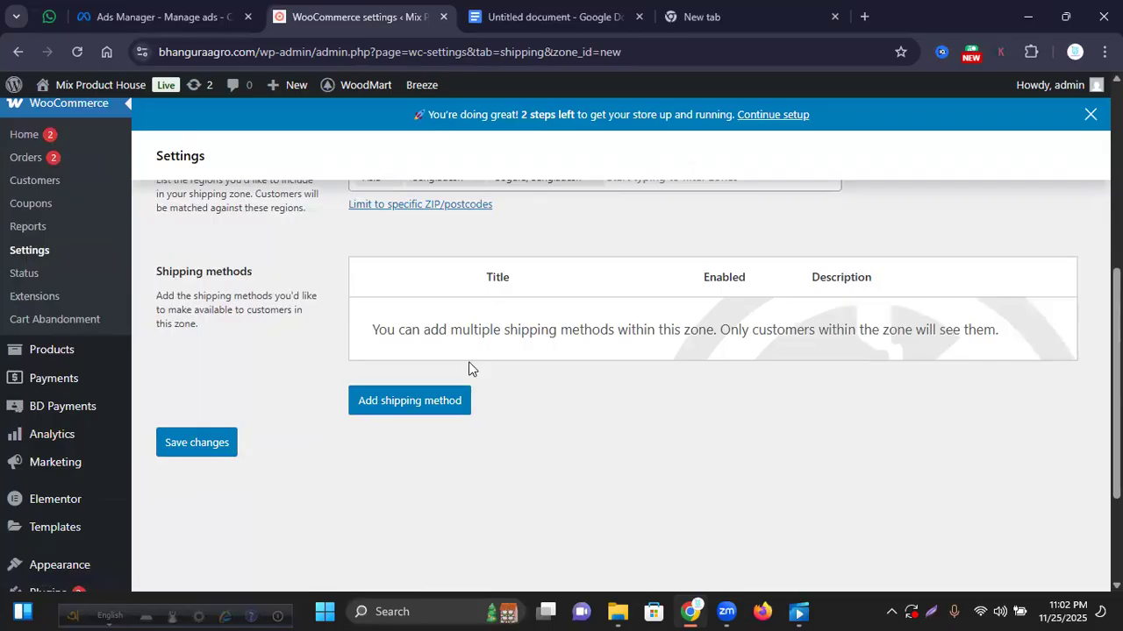
left_click(389, 409)
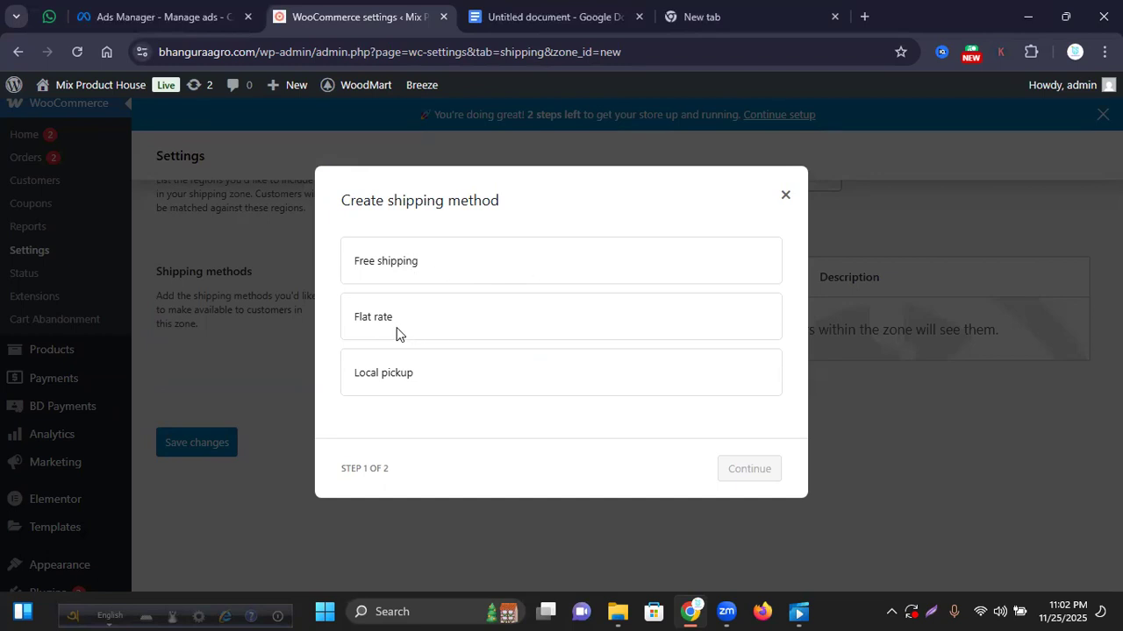
left_click(420, 379)
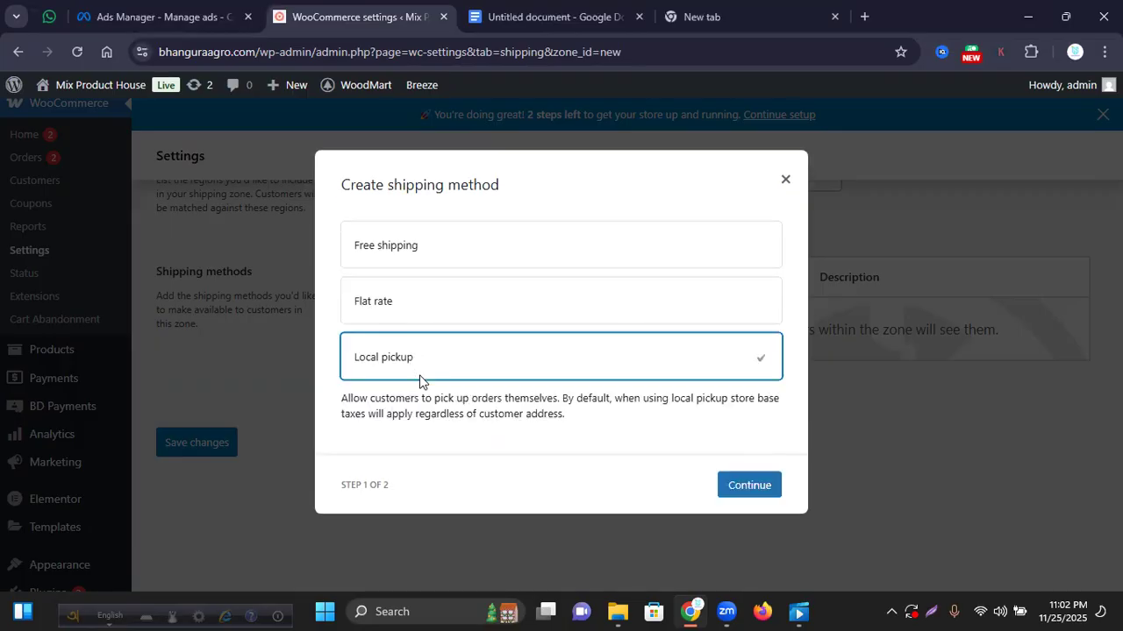
left_click(745, 488)
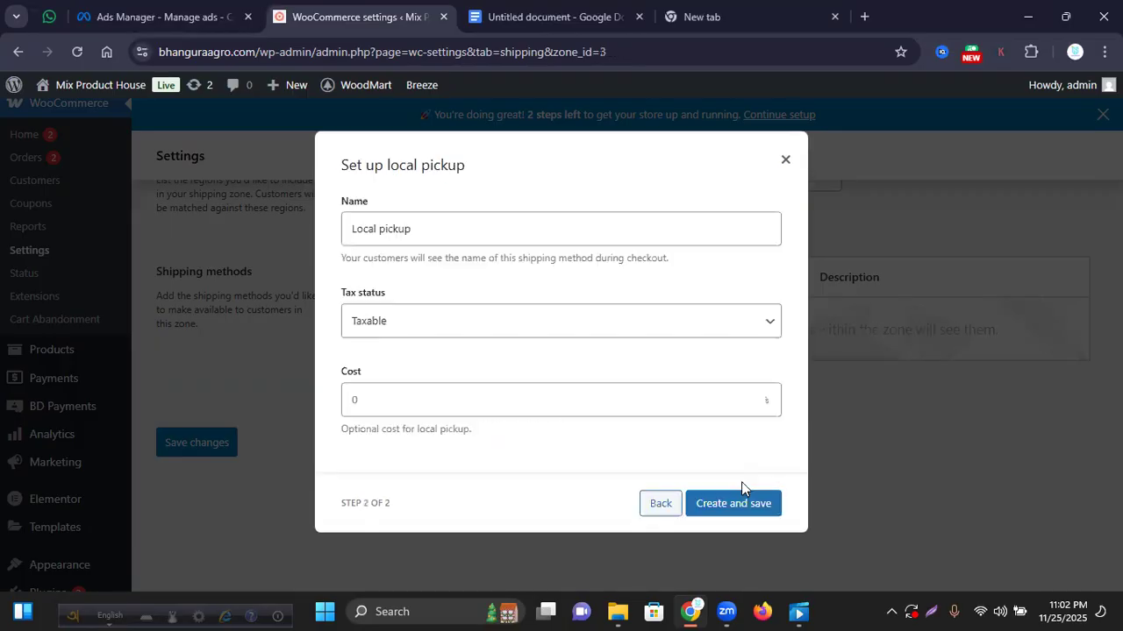
left_click(392, 398)
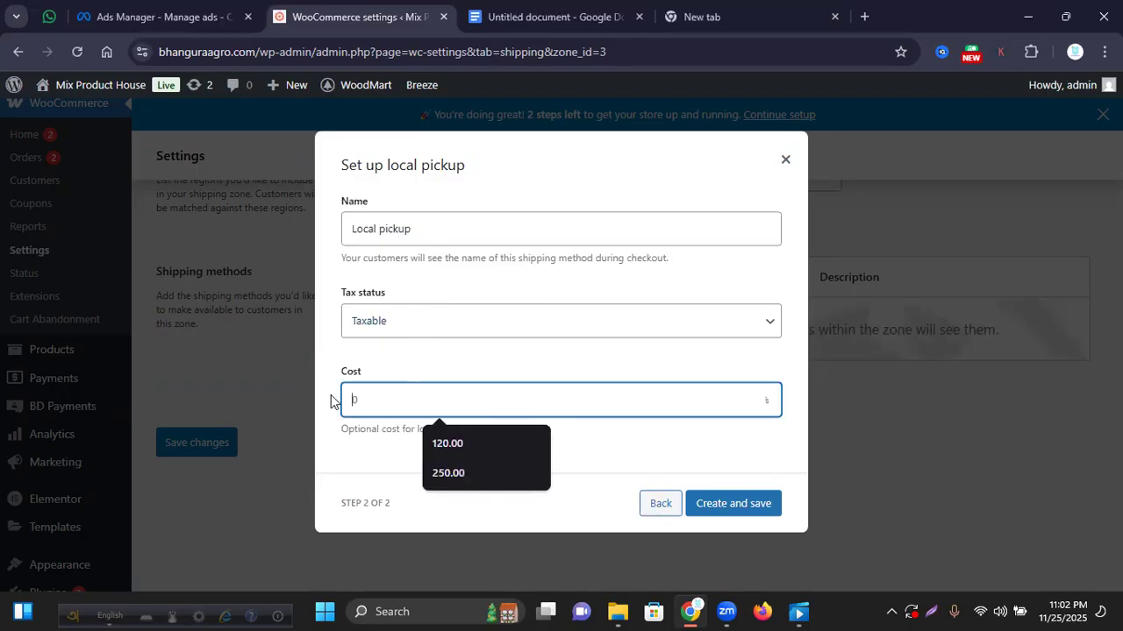
left_click(449, 476)
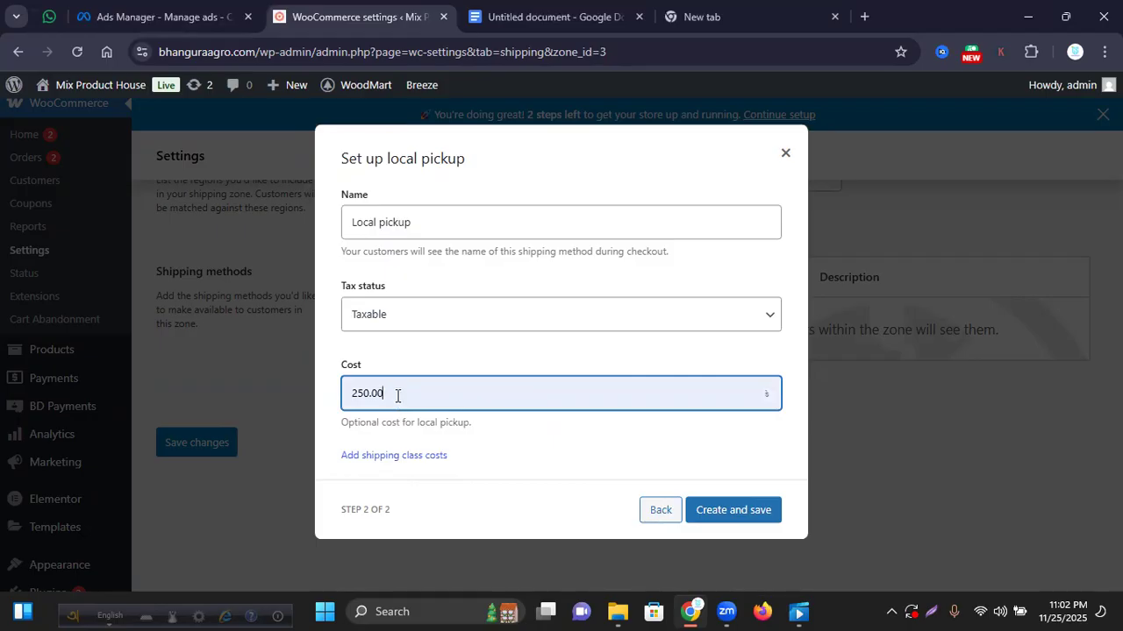
- Set the local pickup method's tax status to None, then create and save the method
left_click(465, 325)
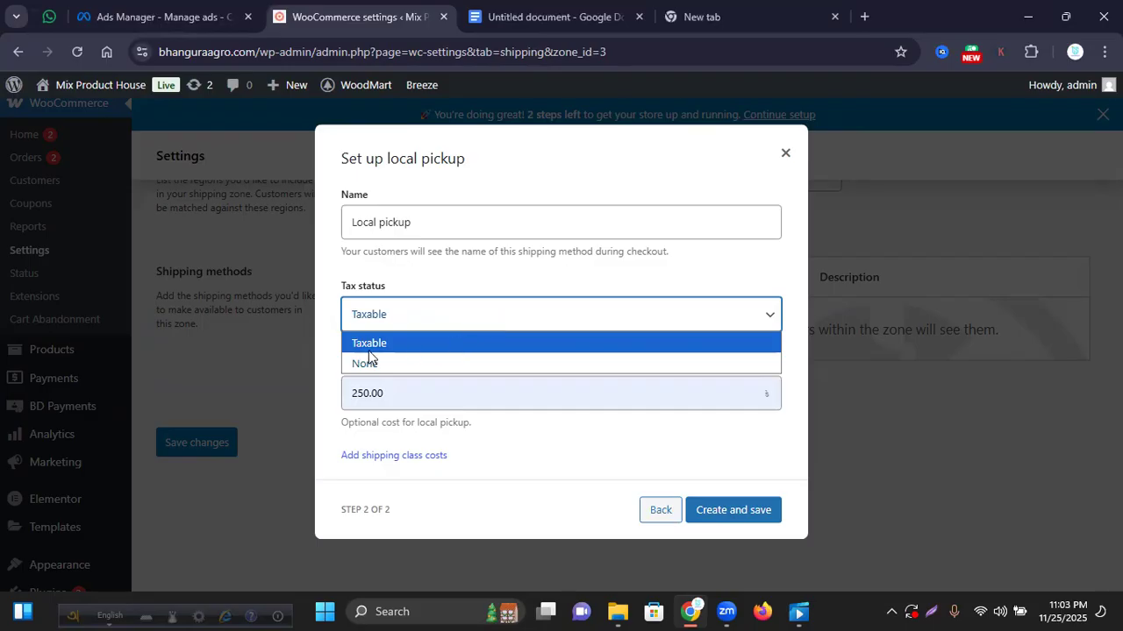
left_click(418, 363)
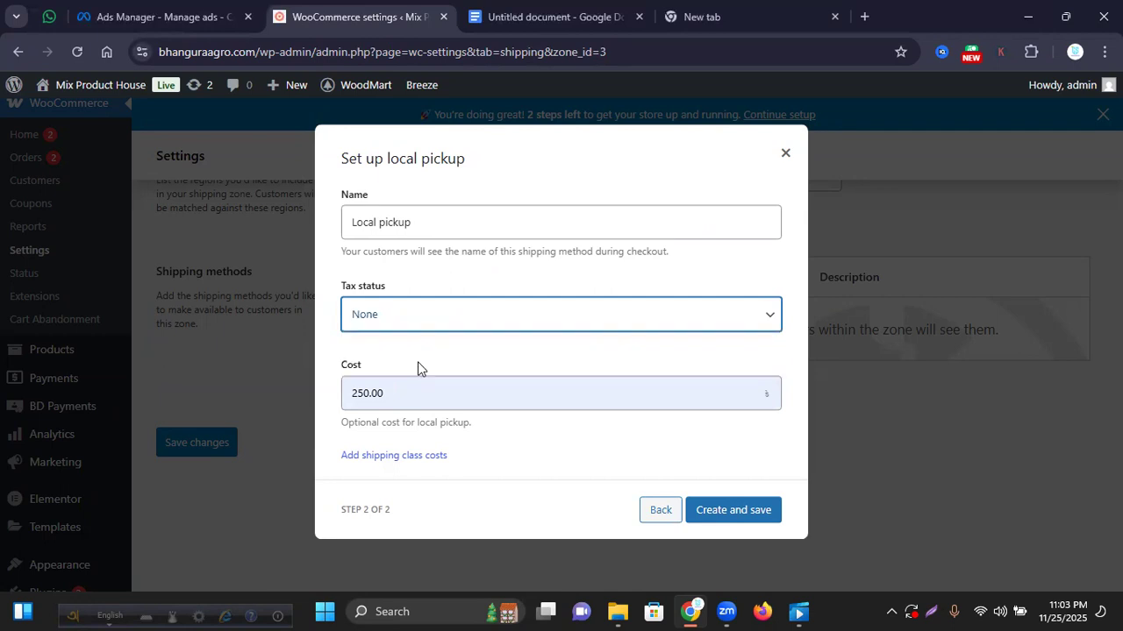
left_click(556, 328)
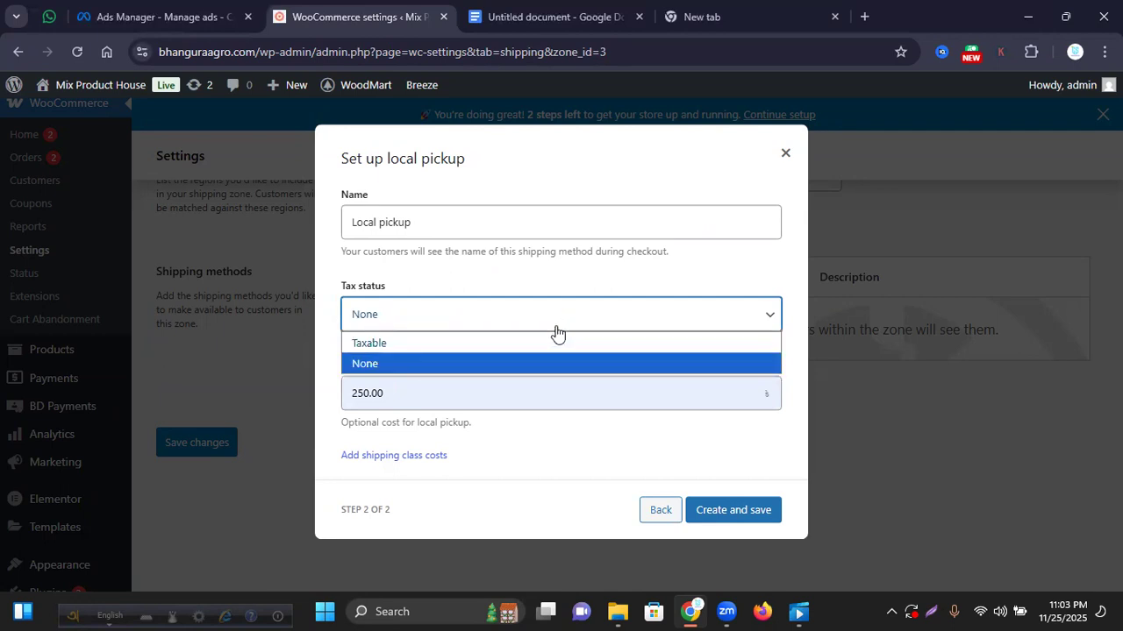
left_click(478, 365)
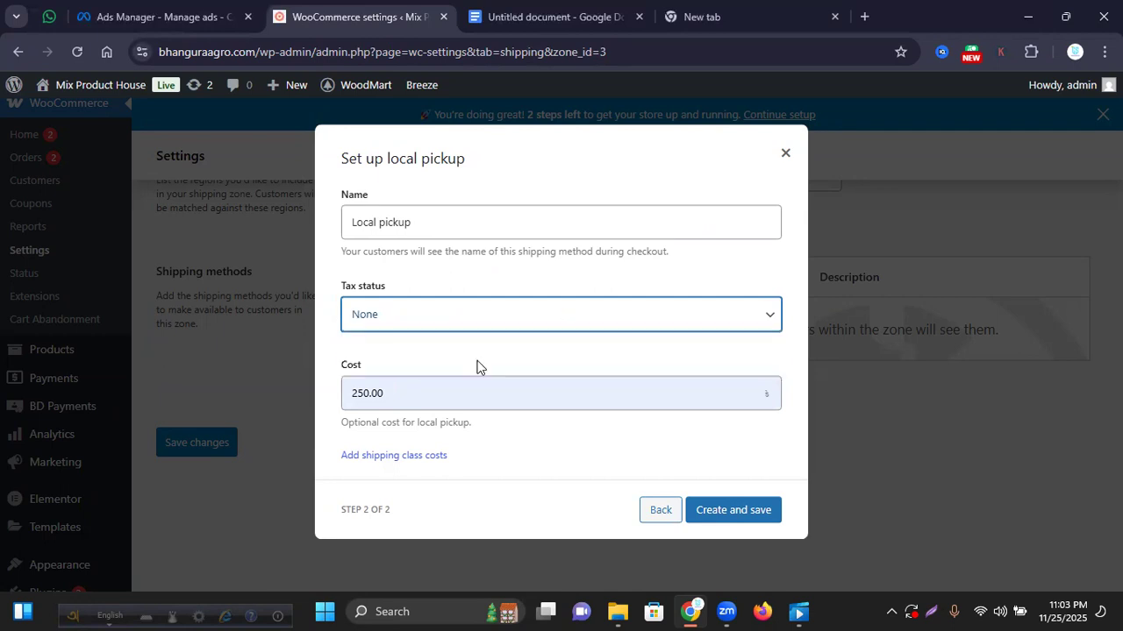
left_click(734, 513)
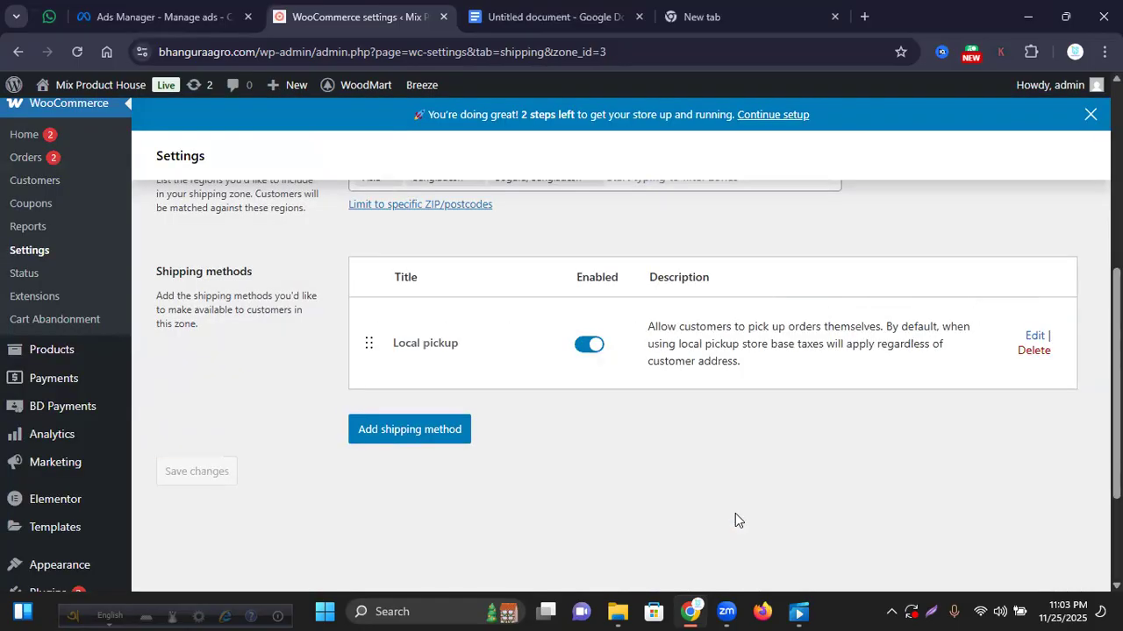
- Open the Payments settings and examine the payment providers, including Nagad, Rocket, Upay and bKash, and their activation status
scroll(495, 445, "up", 5)
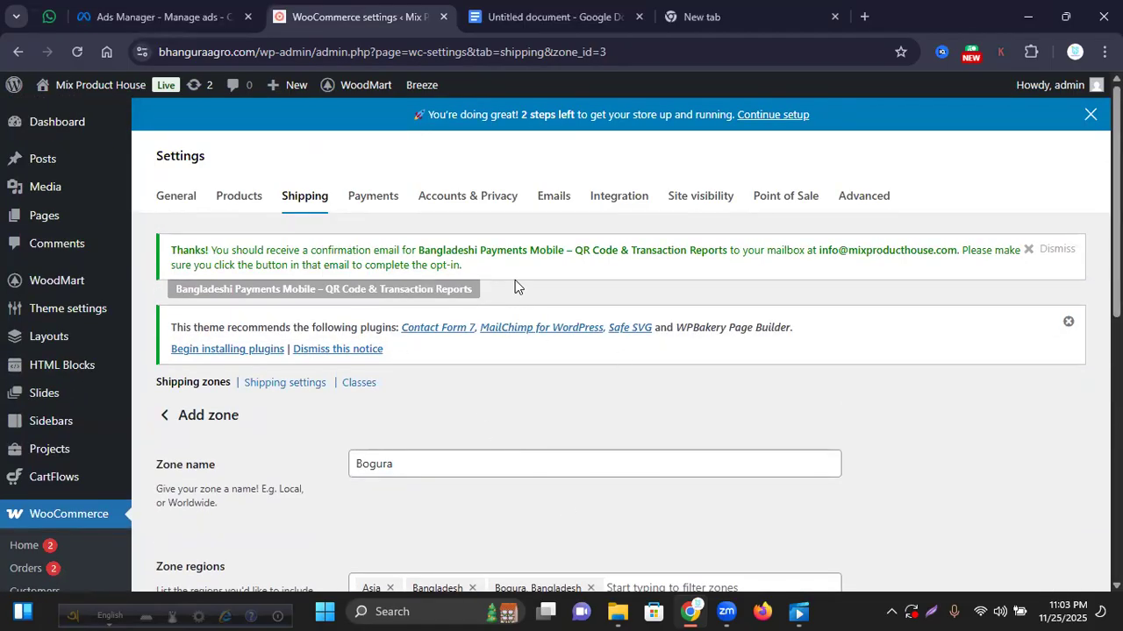
left_click(365, 204)
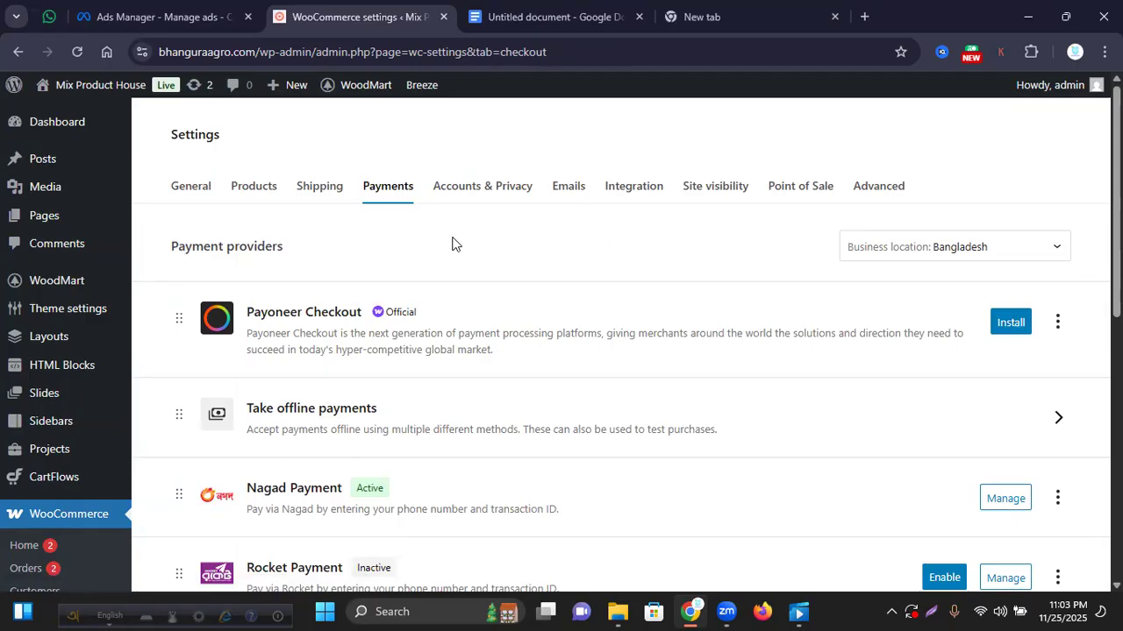
scroll(453, 244, "down", 1)
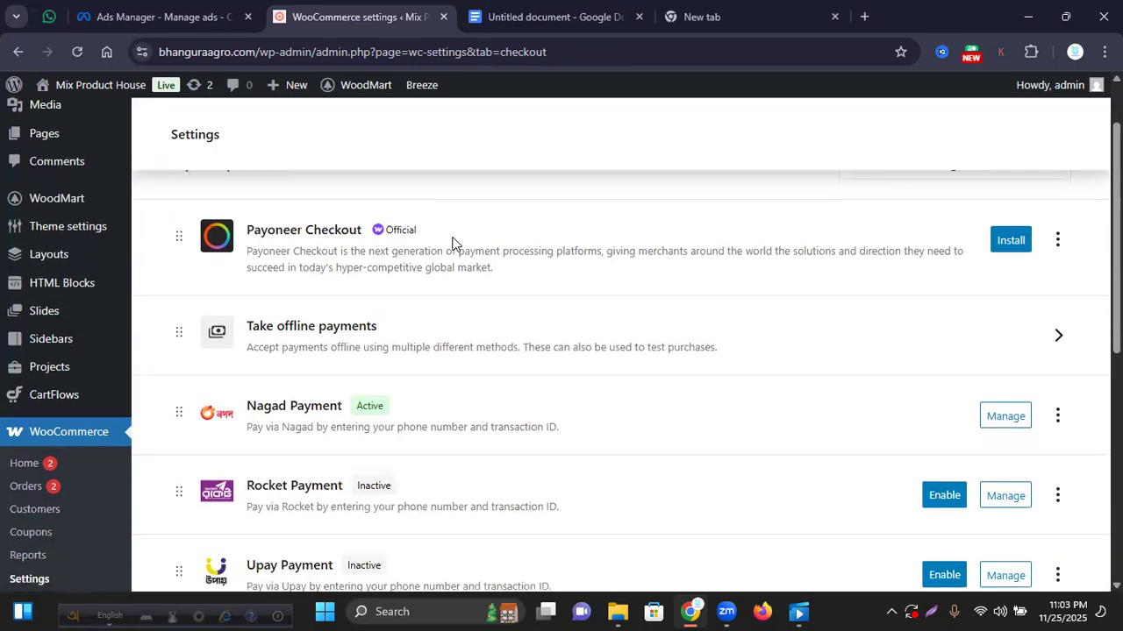
scroll(452, 244, "down", 3)
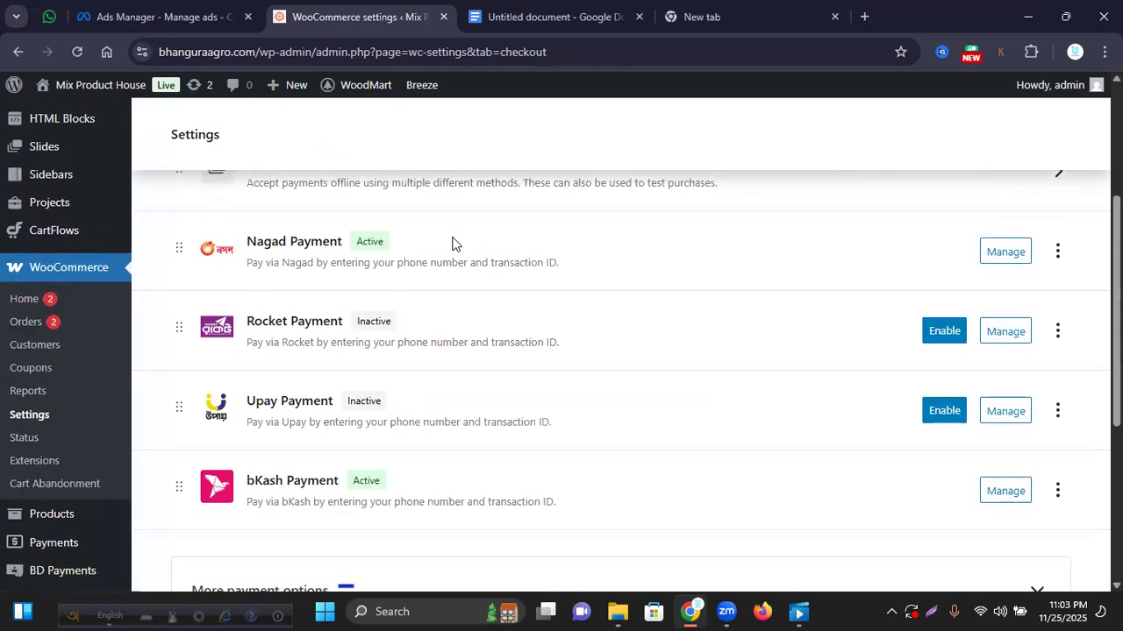
scroll(453, 244, "down", 2)
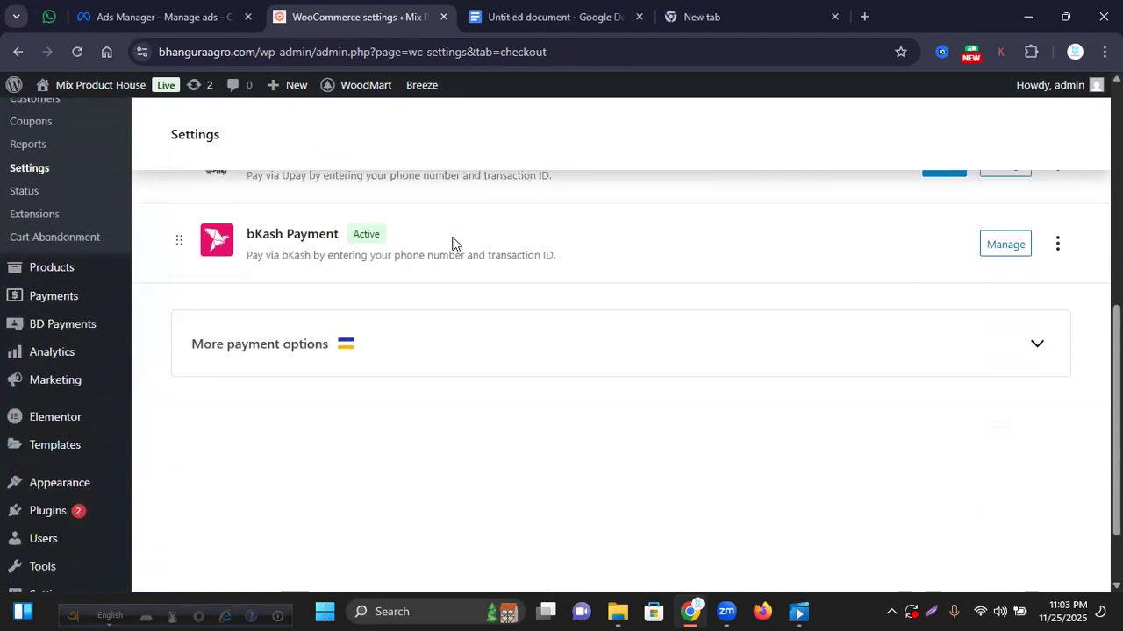
scroll(452, 244, "up", 2)
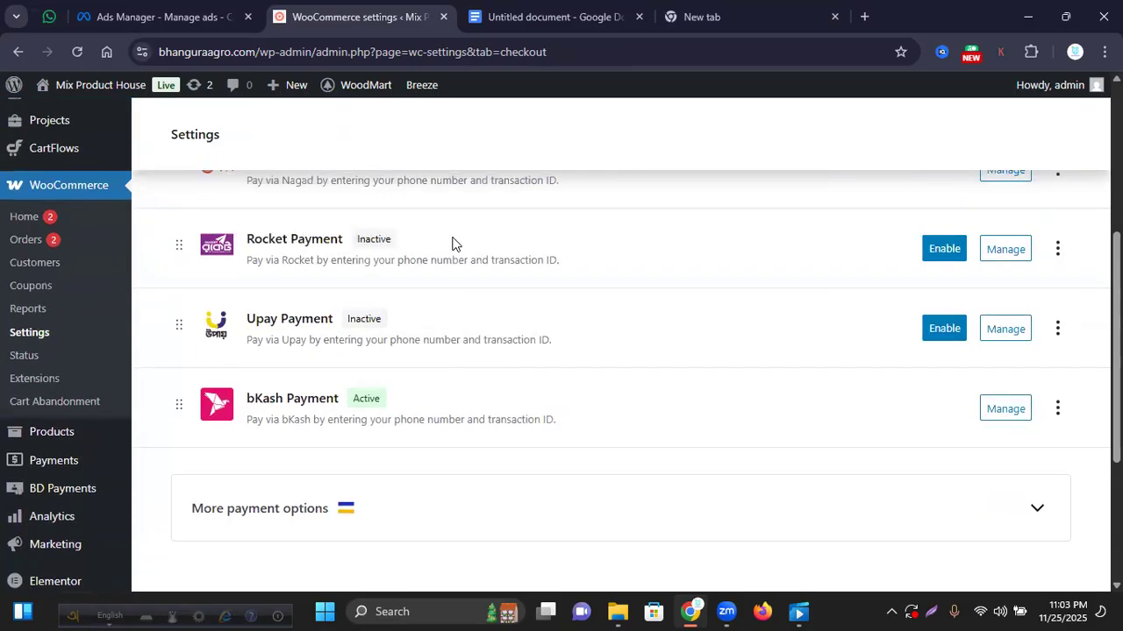
scroll(452, 244, "up", 1)
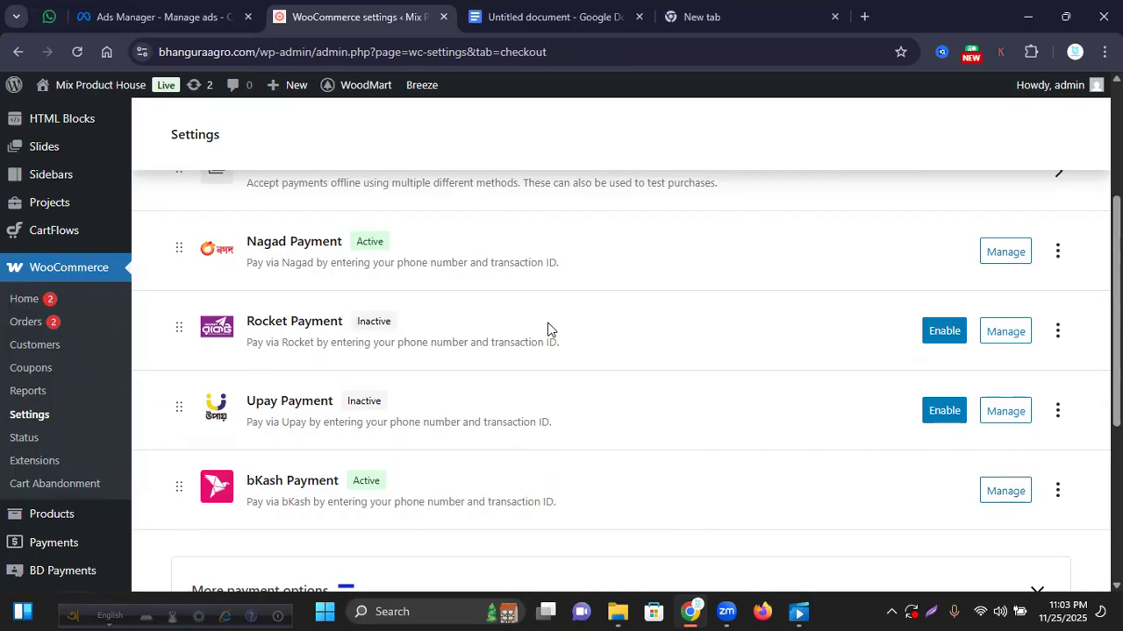
scroll(548, 329, "up", 3)
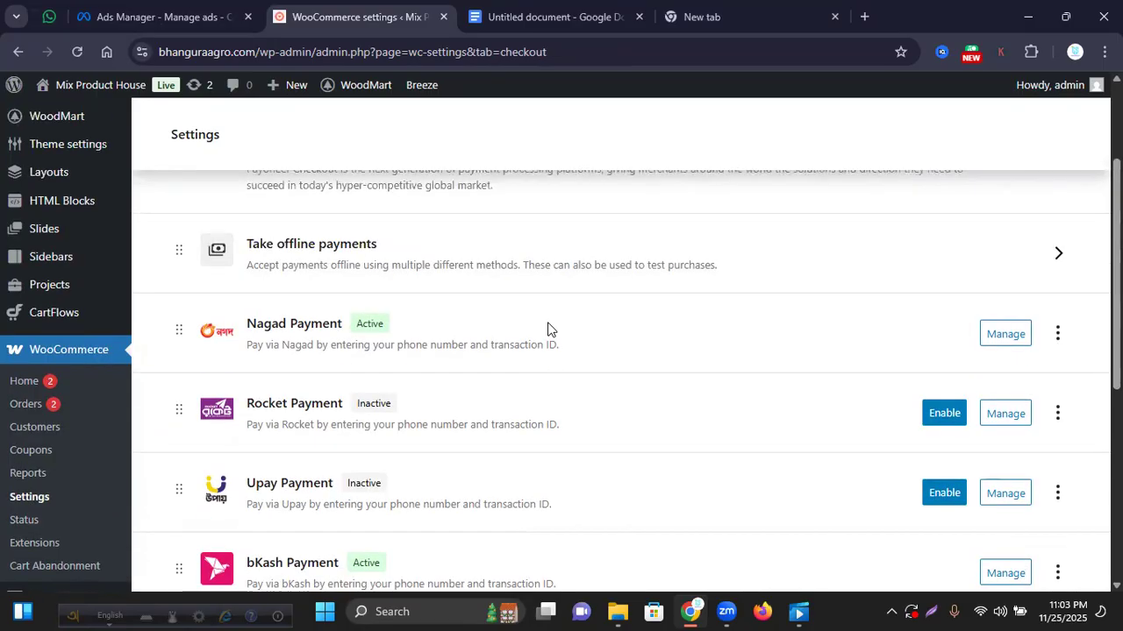
scroll(547, 329, "down", 4)
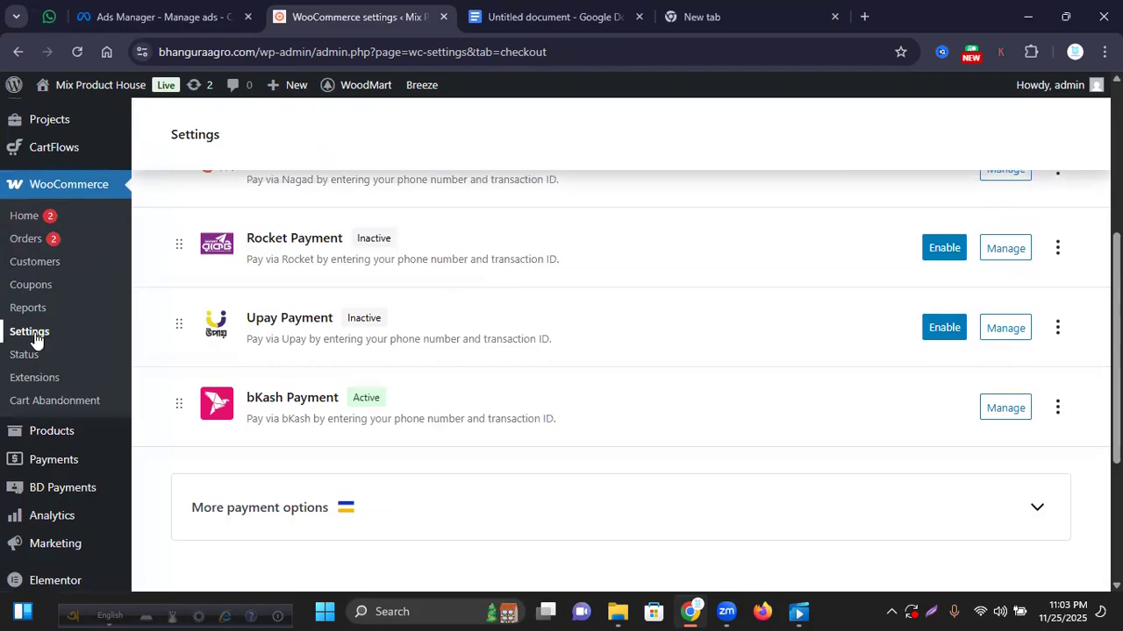
- Open the Installed Plugins page in a new browser tab and switch to it
scroll(17, 338, "down", 3)
mouse_move(35, 430)
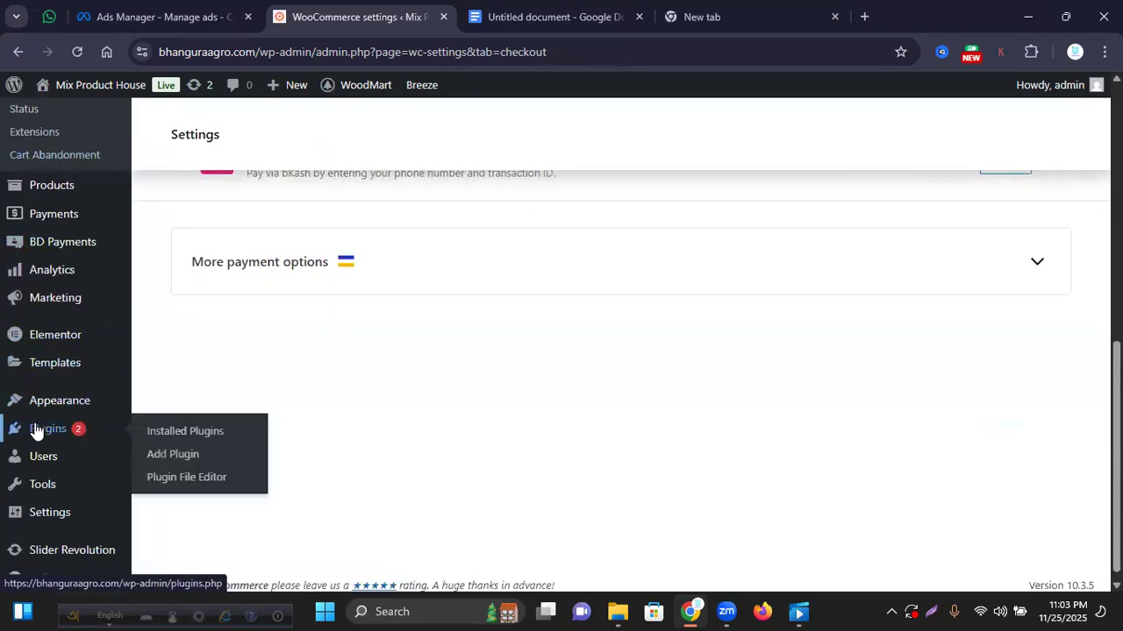
right_click(190, 431)
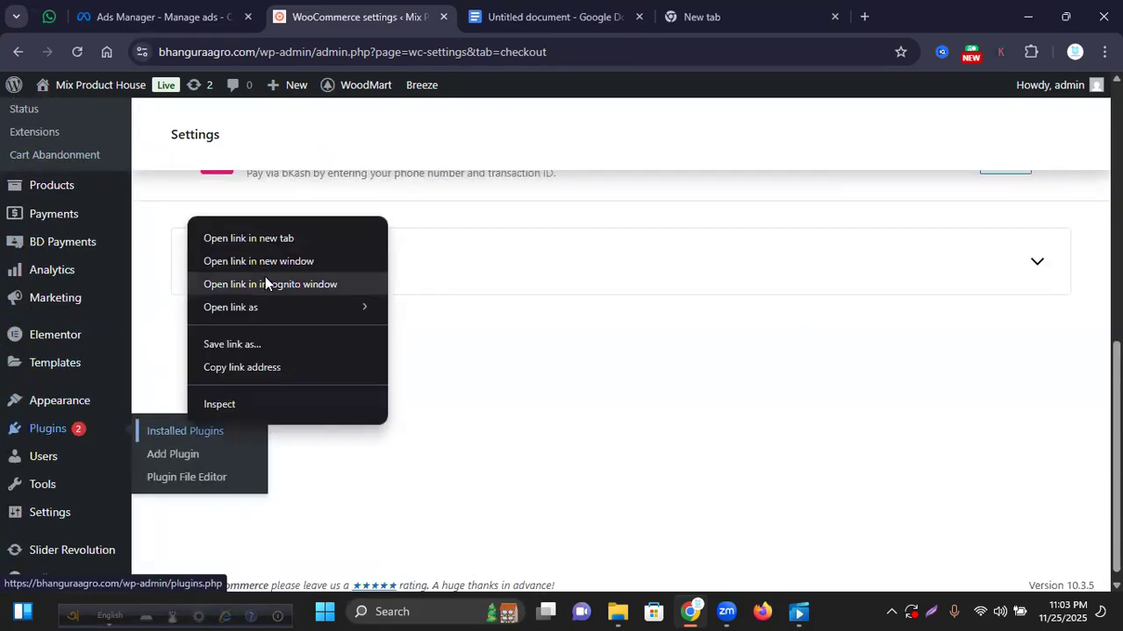
left_click(258, 233)
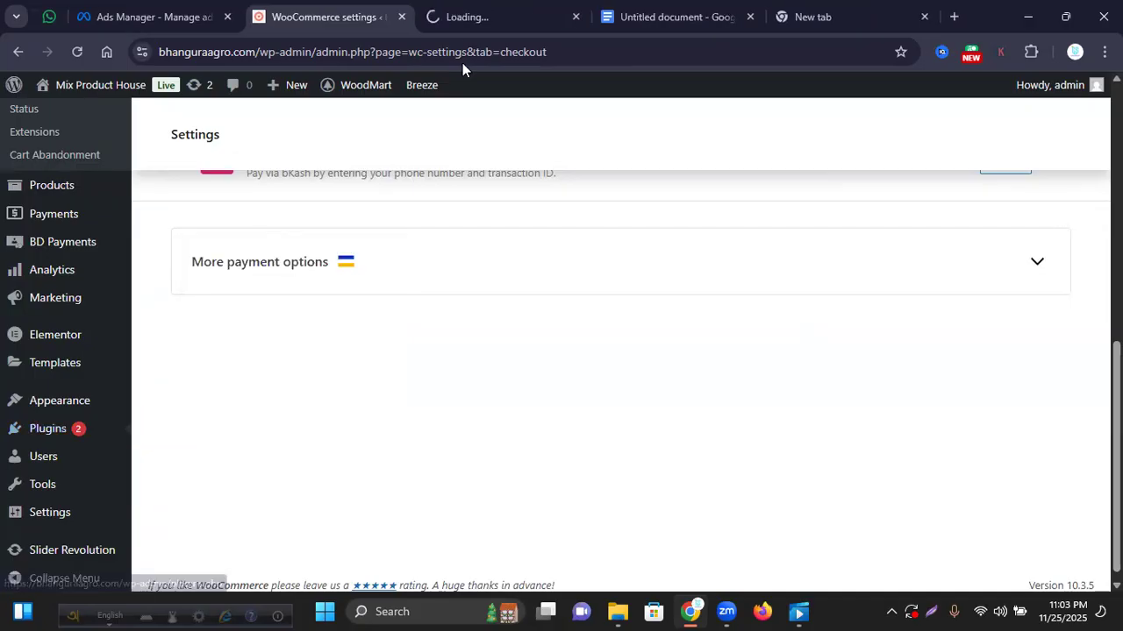
left_click(465, 16)
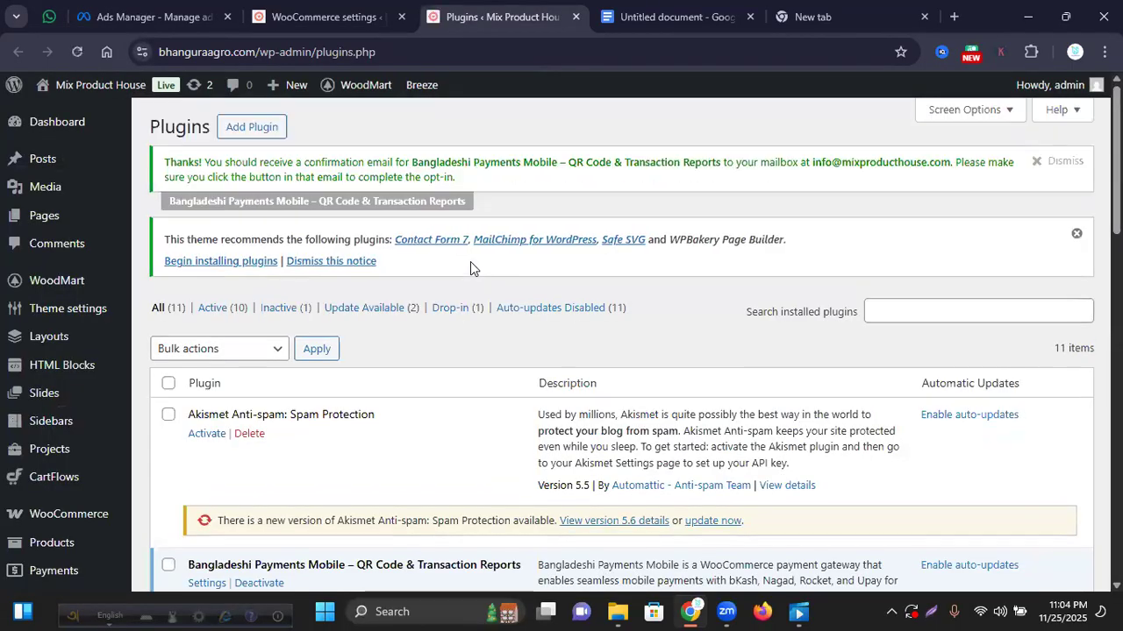
- Examine the list of installed plugins, including the Bangladeshi Payments Mobile, CartFlows, Elementor and WooCommerce entries
scroll(470, 267, "down", 3)
scroll(470, 263, "down", 5)
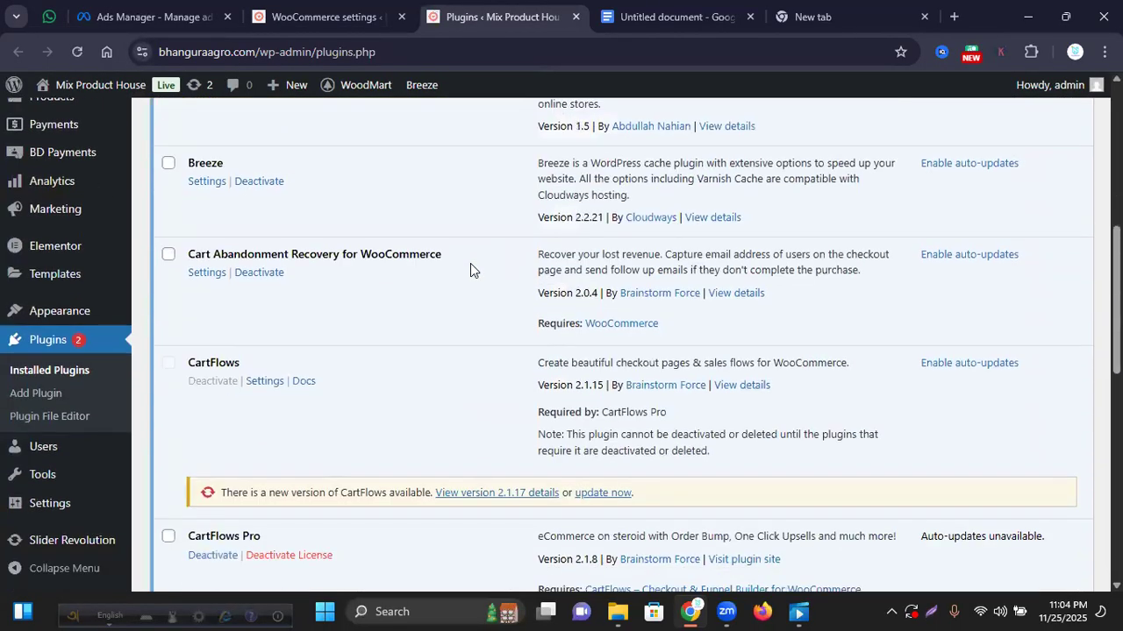
scroll(470, 263, "down", 4)
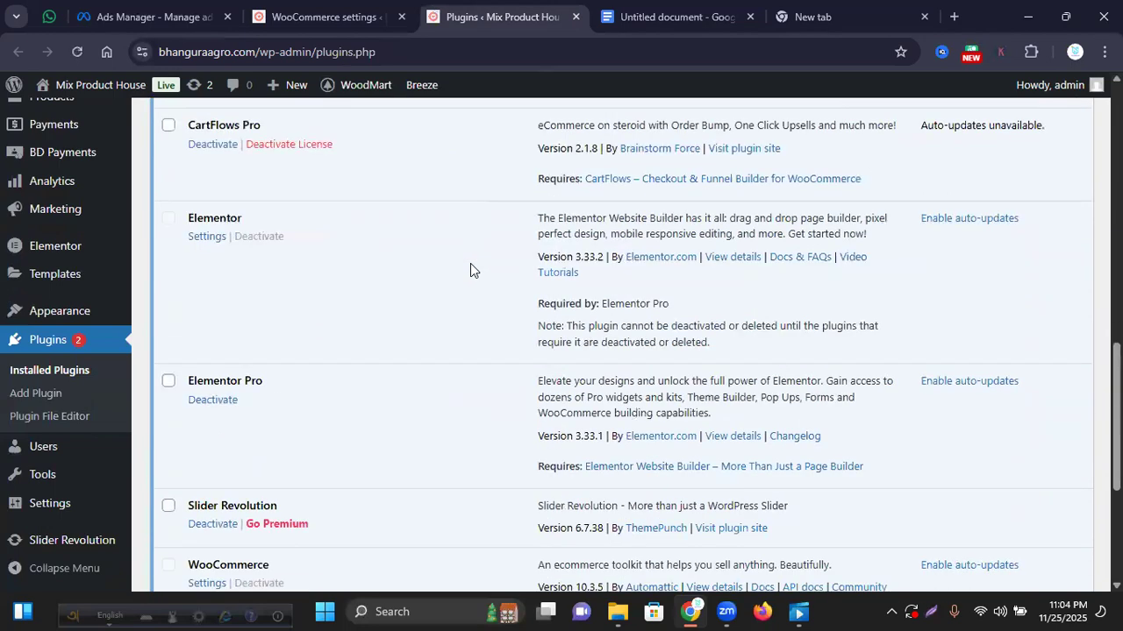
scroll(470, 263, "down", 1)
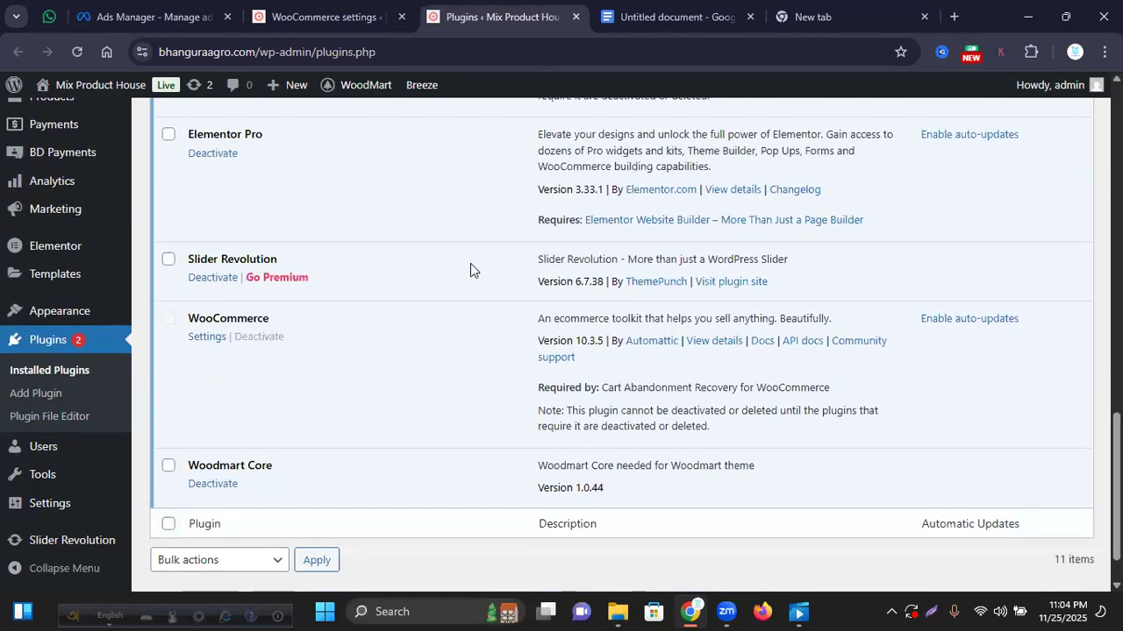
scroll(471, 265, "down", 1)
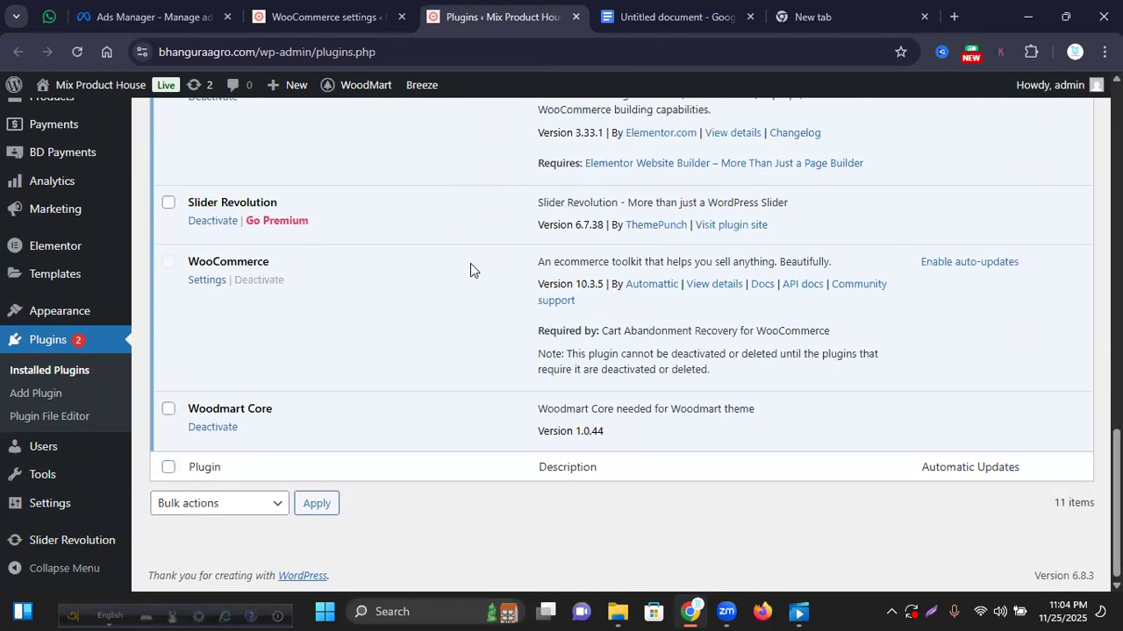
scroll(471, 265, "up", 2)
scroll(391, 298, "up", 2)
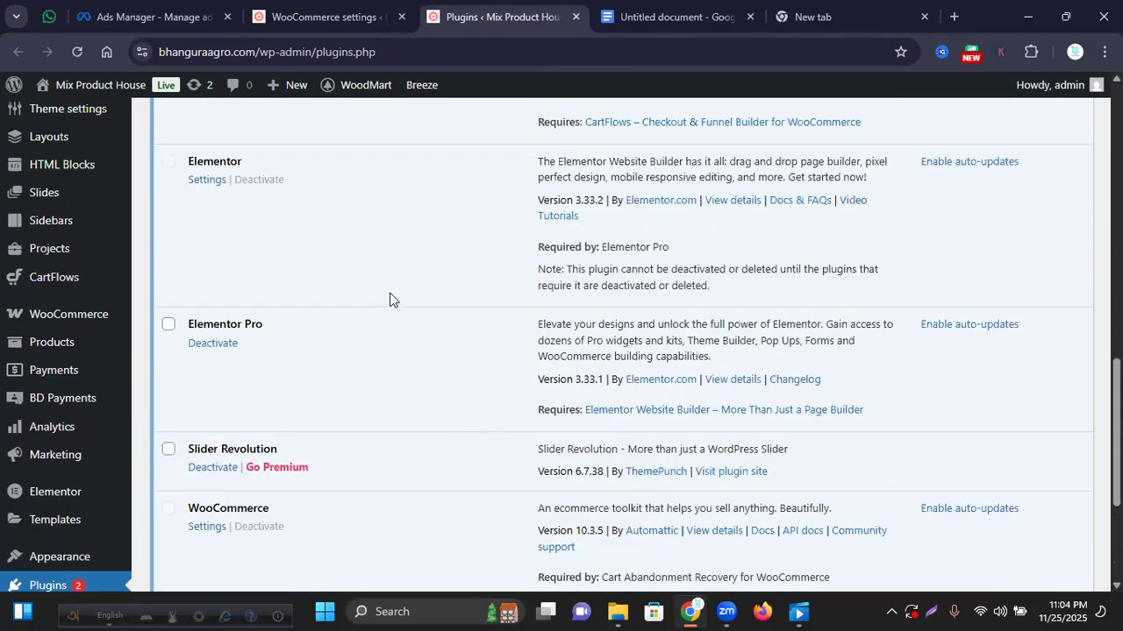
scroll(391, 299, "up", 4)
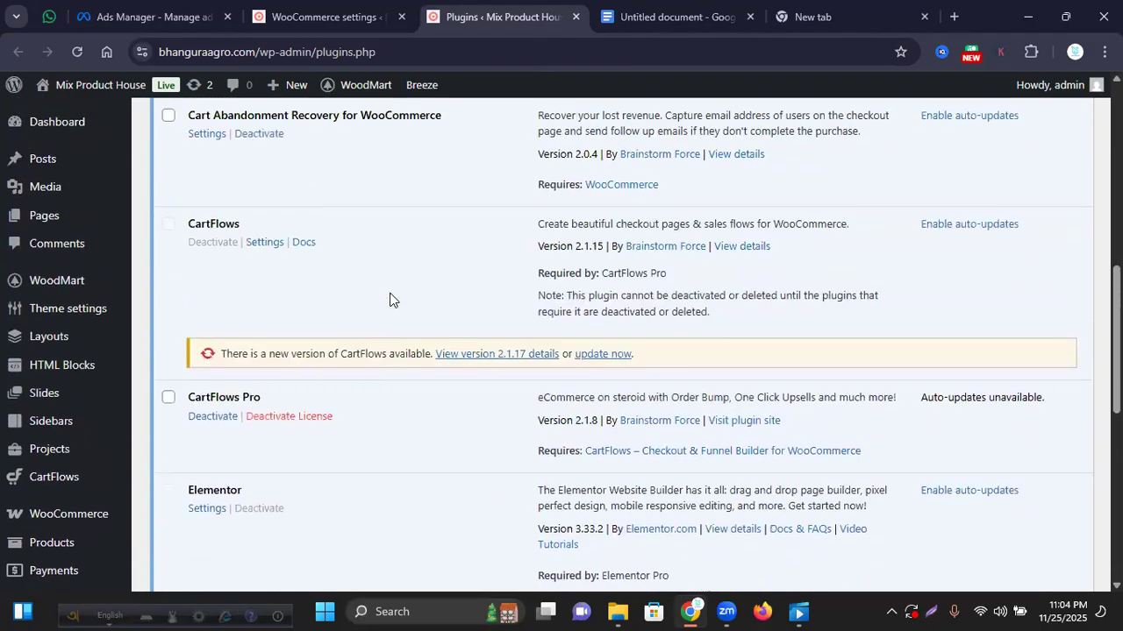
scroll(391, 299, "up", 1)
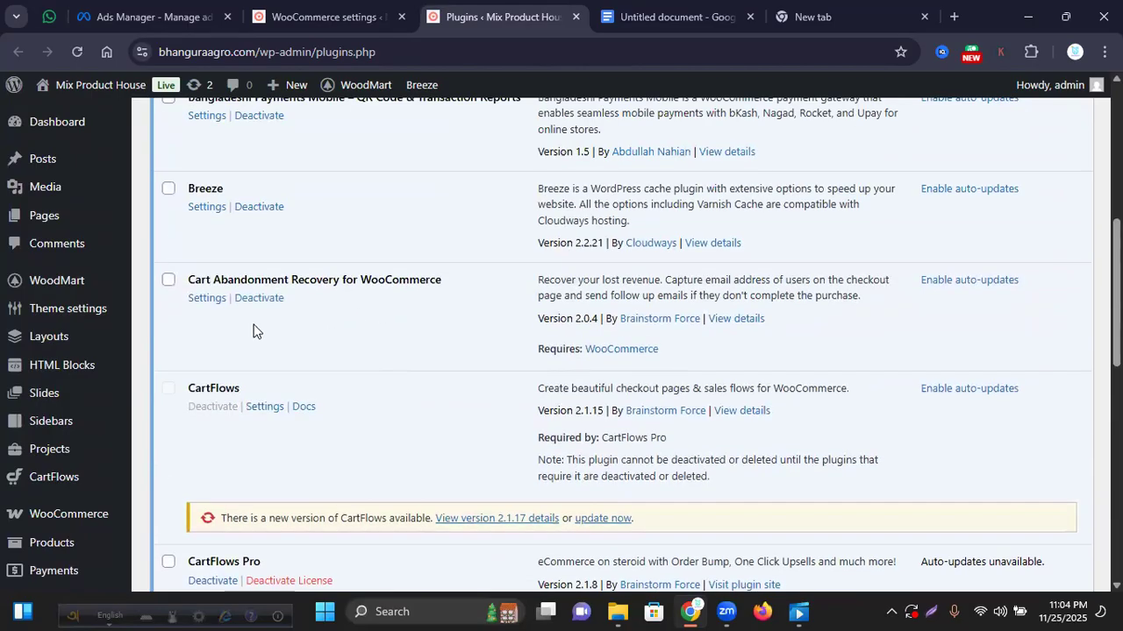
scroll(254, 324, "up", 1)
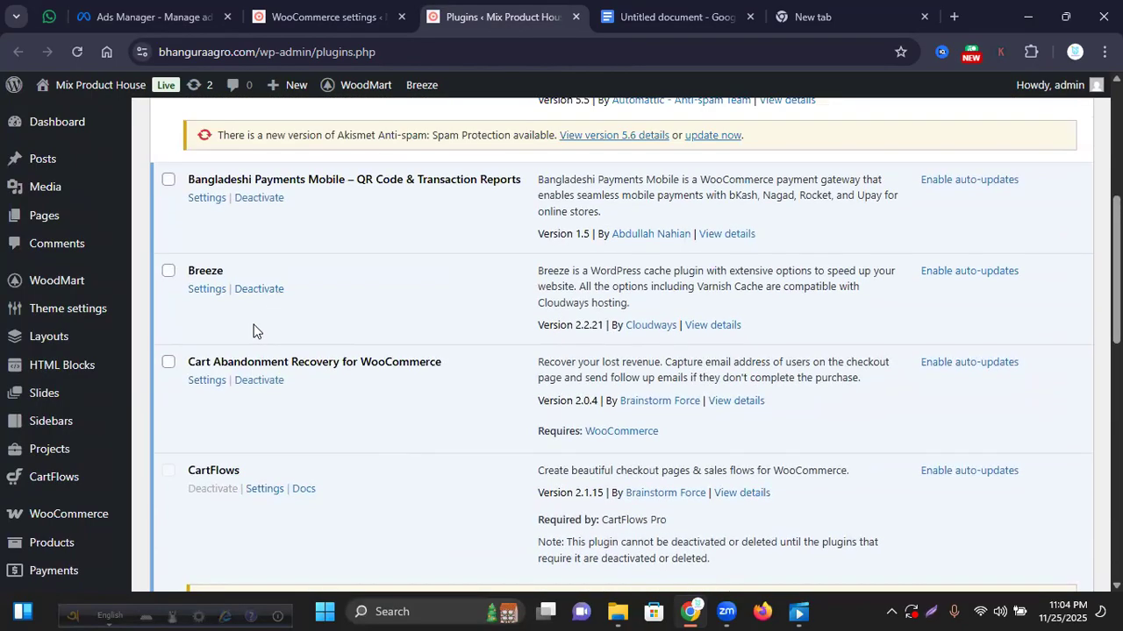
scroll(264, 285, "up", 1)
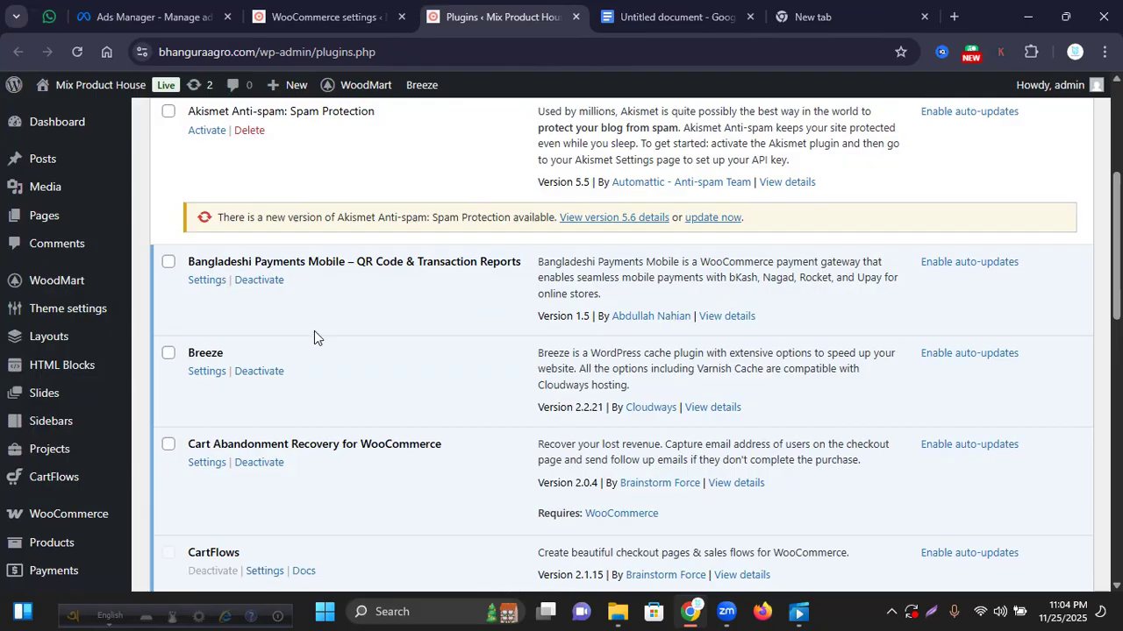
- Search the Add Plugins directory for "bkash" and locate the Bangladeshi Payments Mobile – QR Code & Transaction Reports plugin
scroll(314, 332, "up", 2)
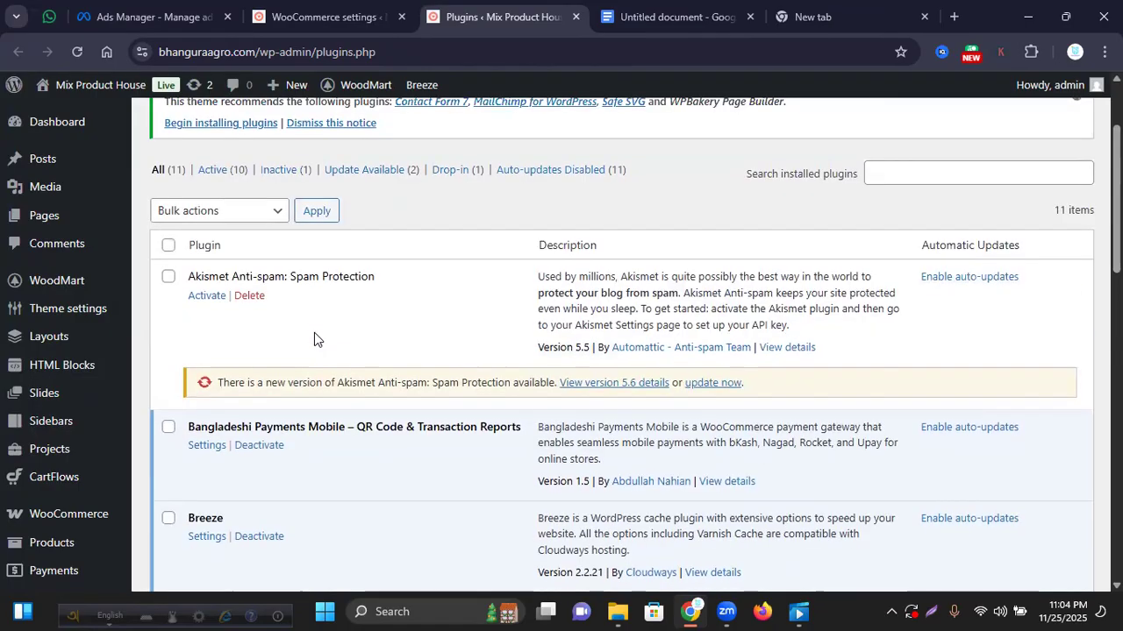
scroll(314, 333, "up", 2)
left_click(246, 123)
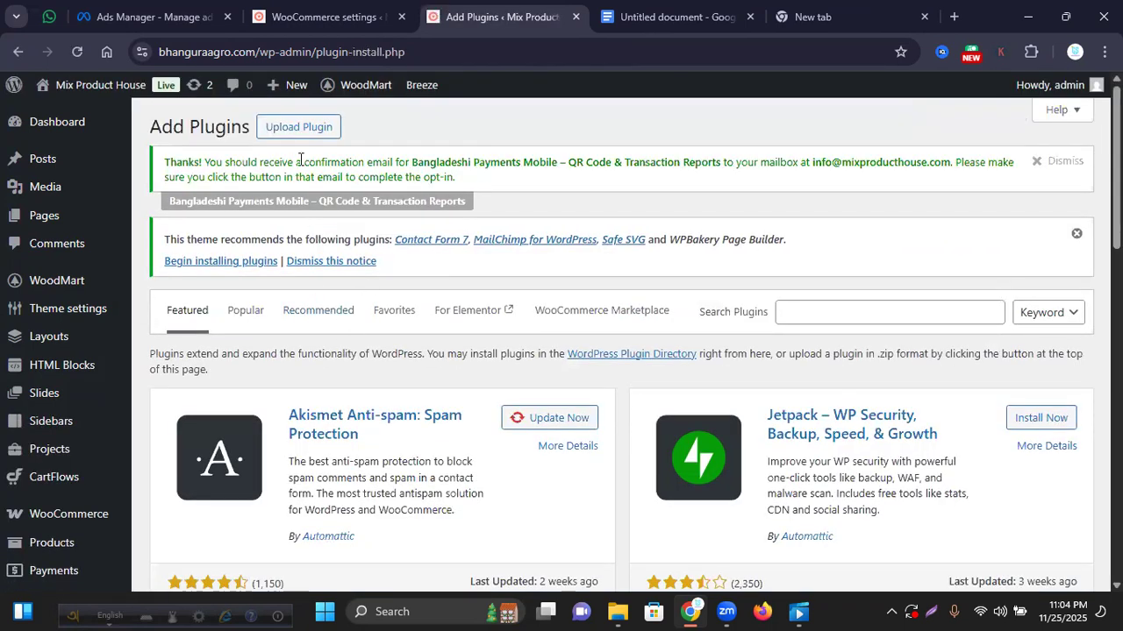
left_click(802, 315)
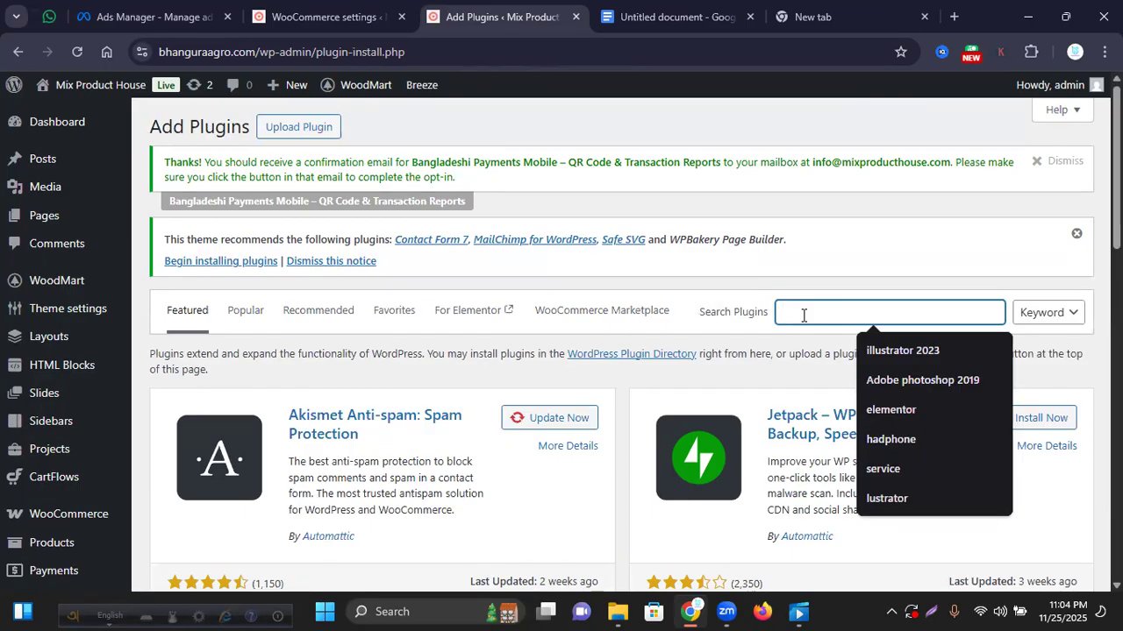
type("bkash")
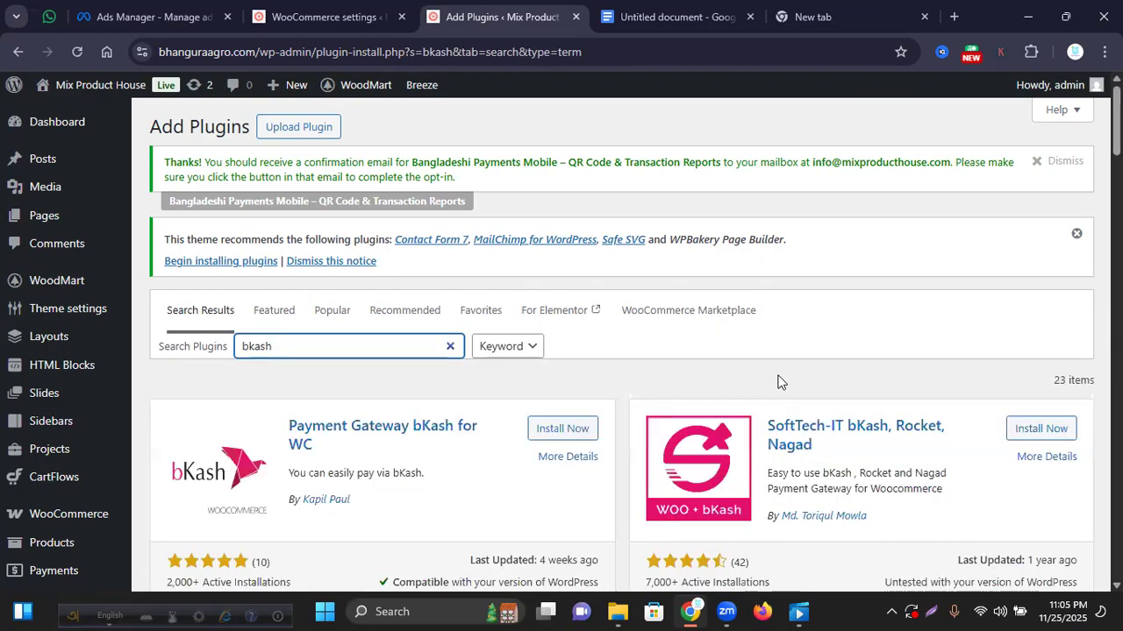
scroll(626, 376, "down", 3)
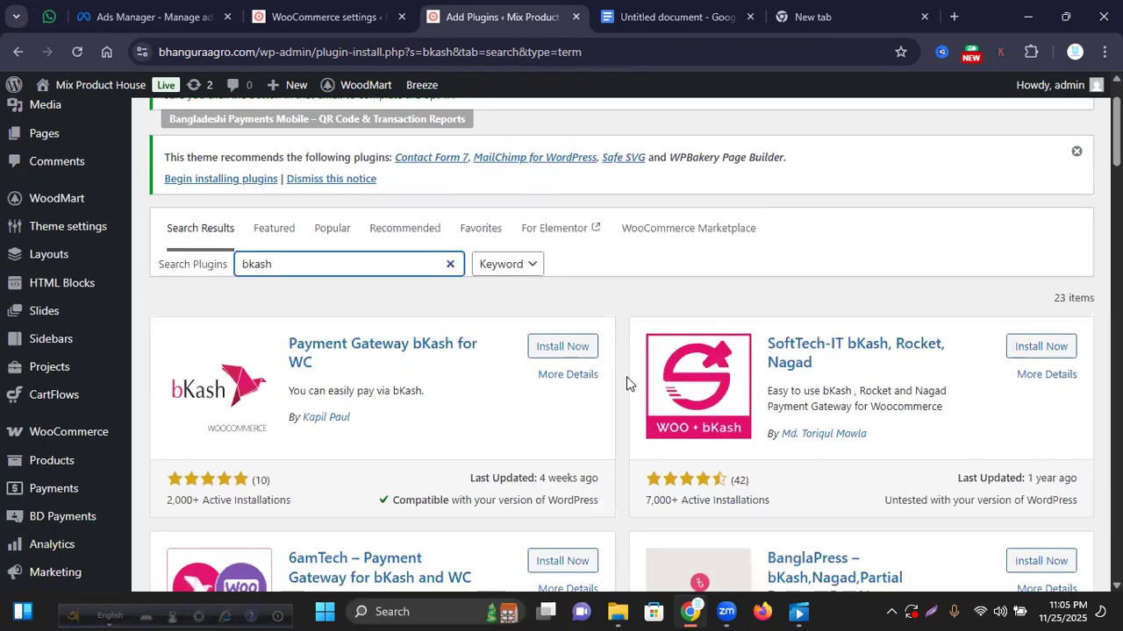
scroll(626, 377, "down", 3)
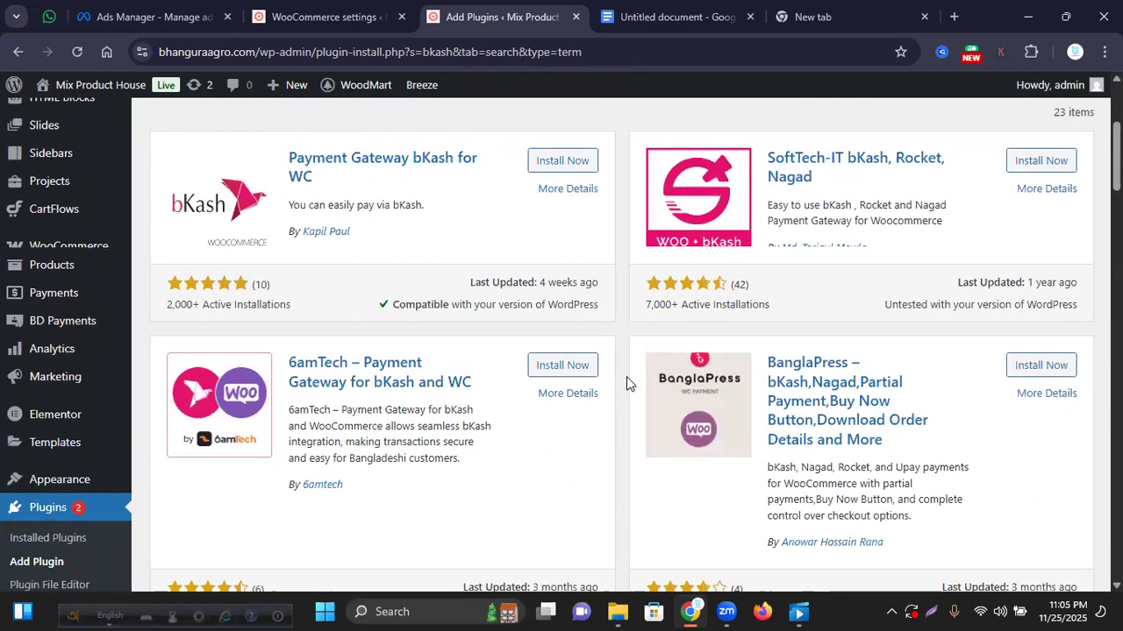
scroll(602, 323, "down", 4)
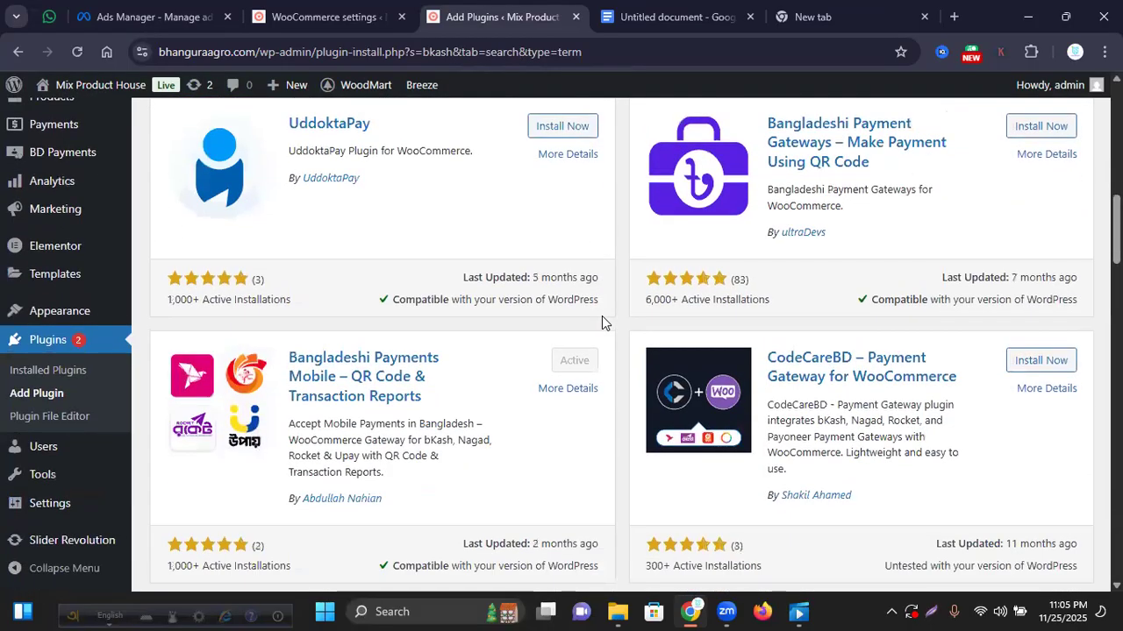
scroll(602, 323, "down", 1)
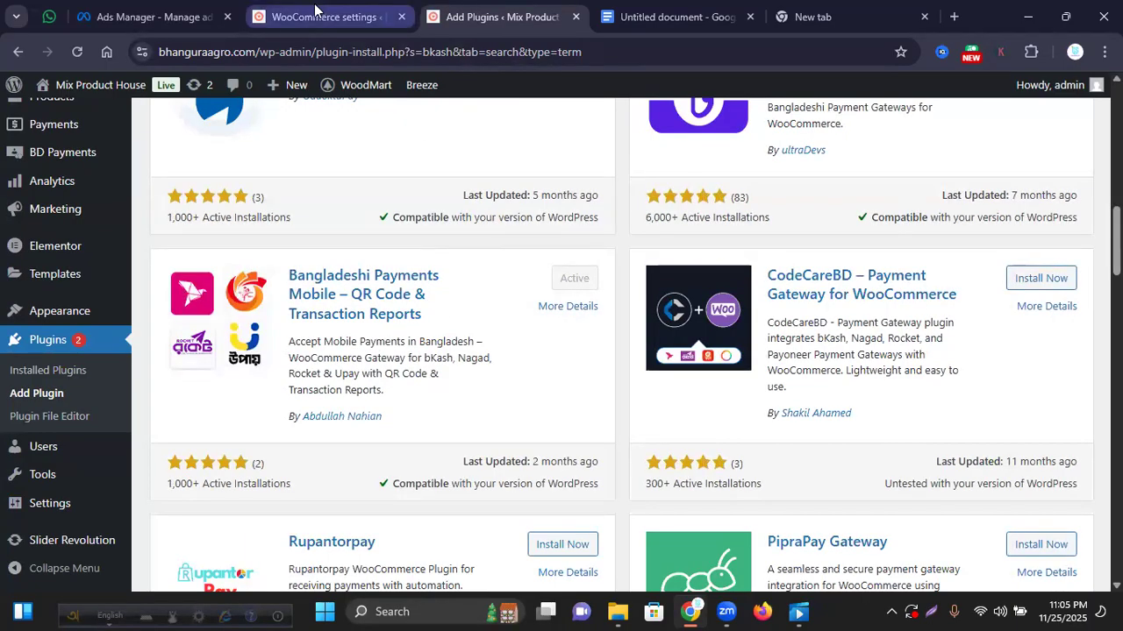
- Return to the WooCommerce payment providers and enable Rocket Payment
left_click(314, 15)
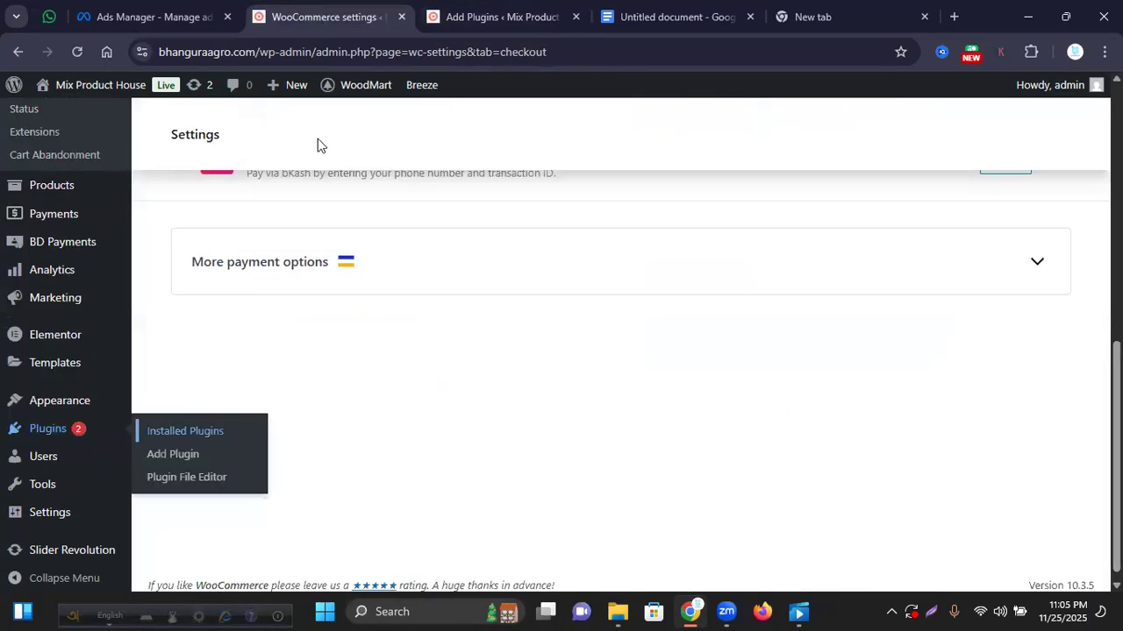
scroll(429, 313, "up", 5)
scroll(501, 293, "up", 3)
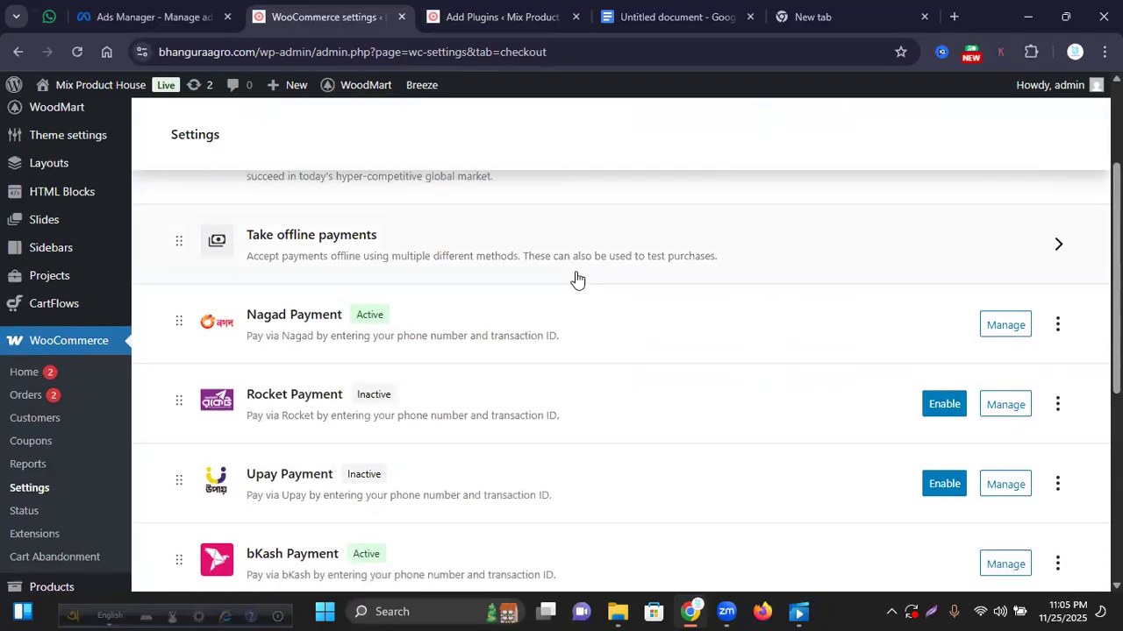
scroll(539, 275, "down", 2)
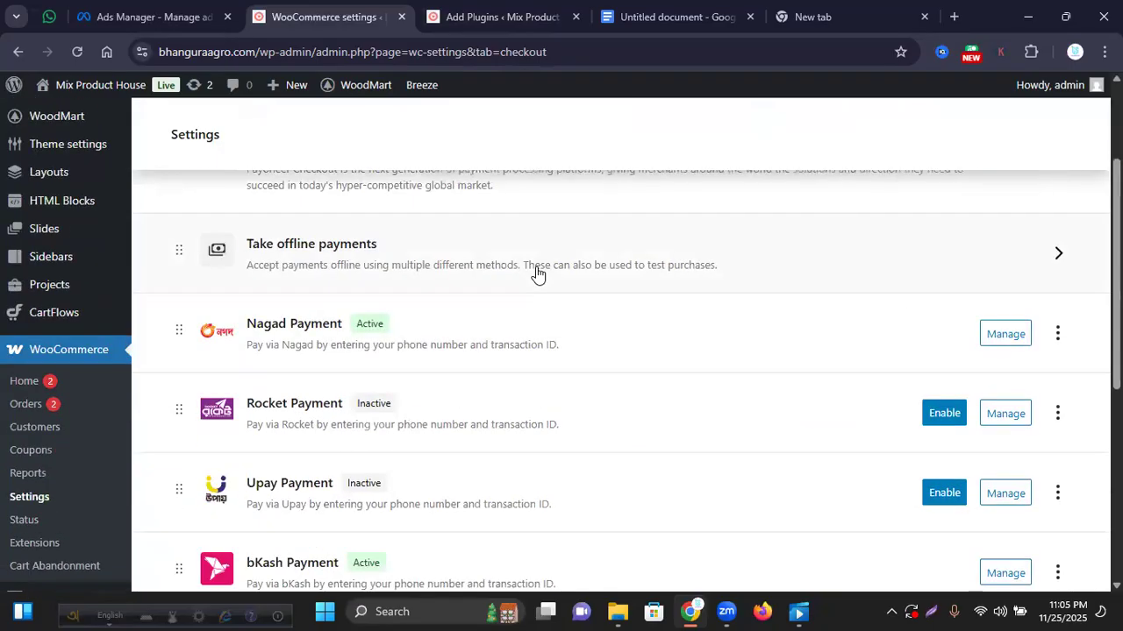
scroll(693, 355, "down", 1)
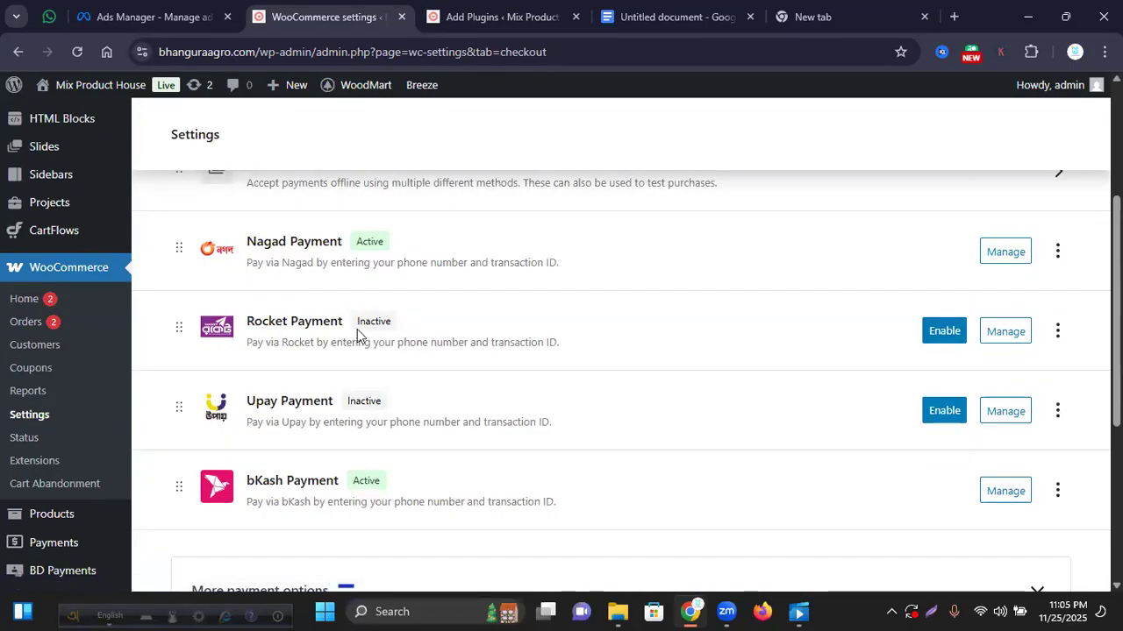
left_click(932, 331)
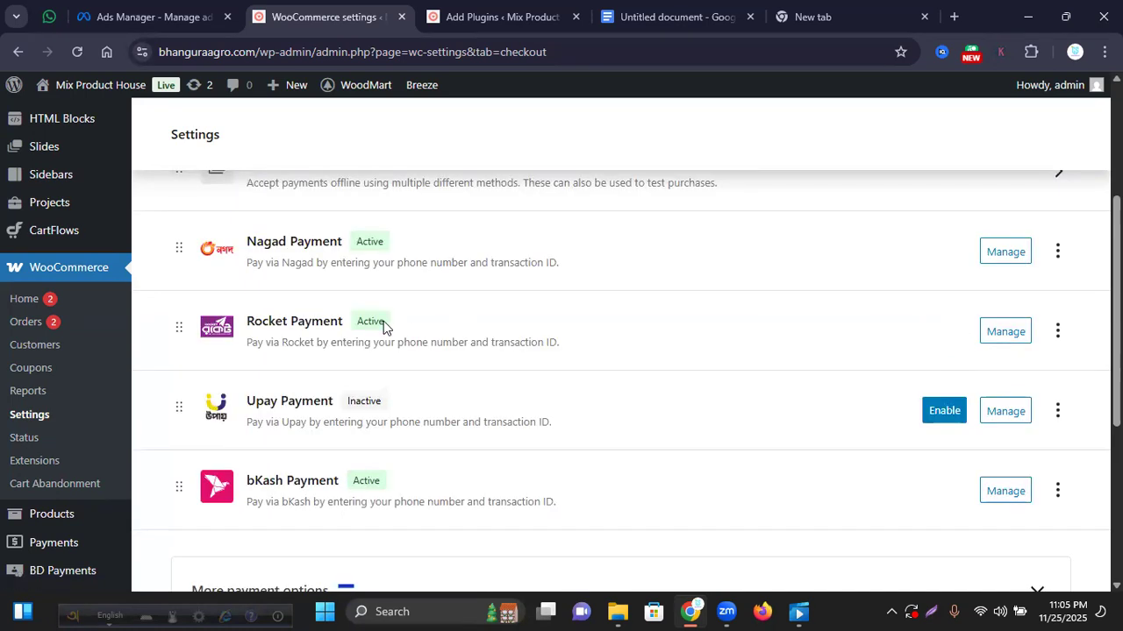
- Open the Rocket Payment settings and examine its enable option, title and description
left_click(1004, 337)
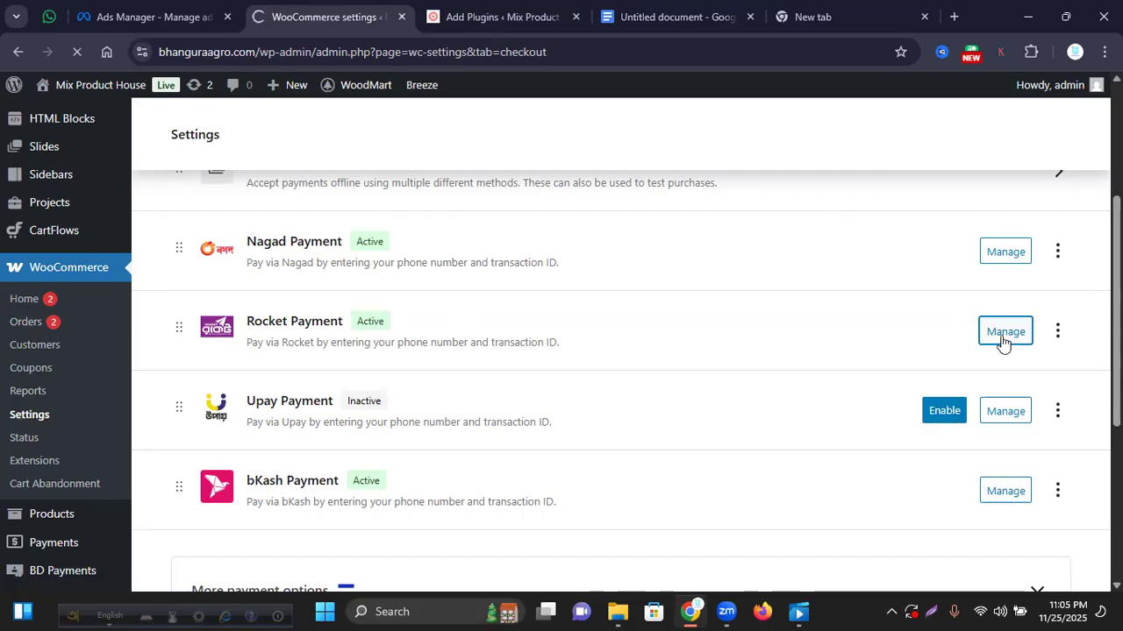
scroll(833, 360, "down", 4)
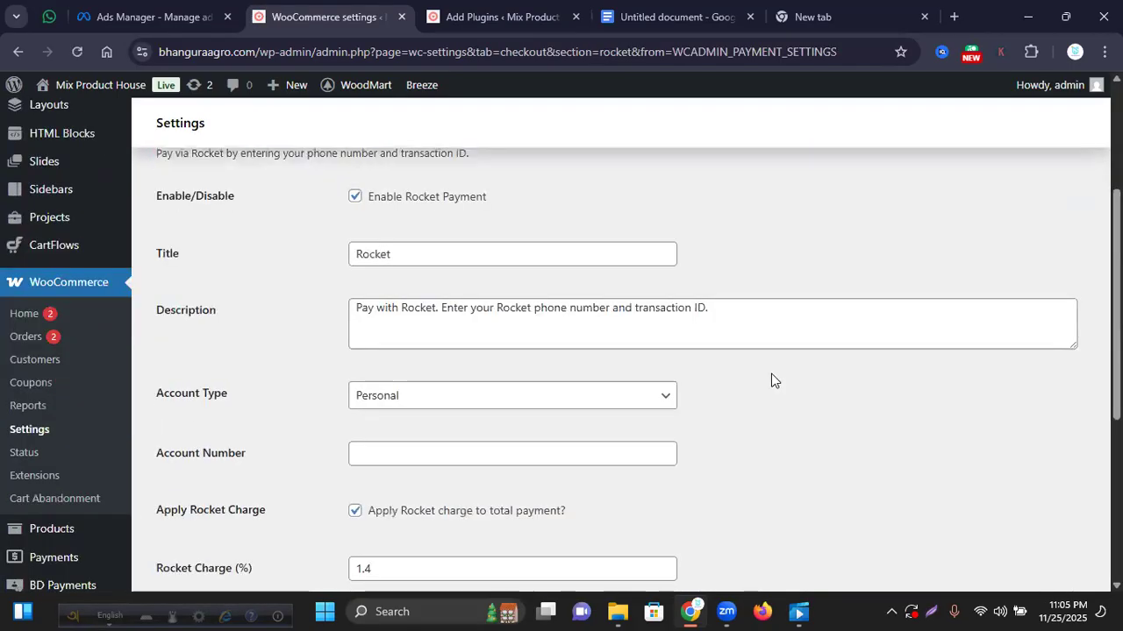
scroll(358, 181, "up", 2)
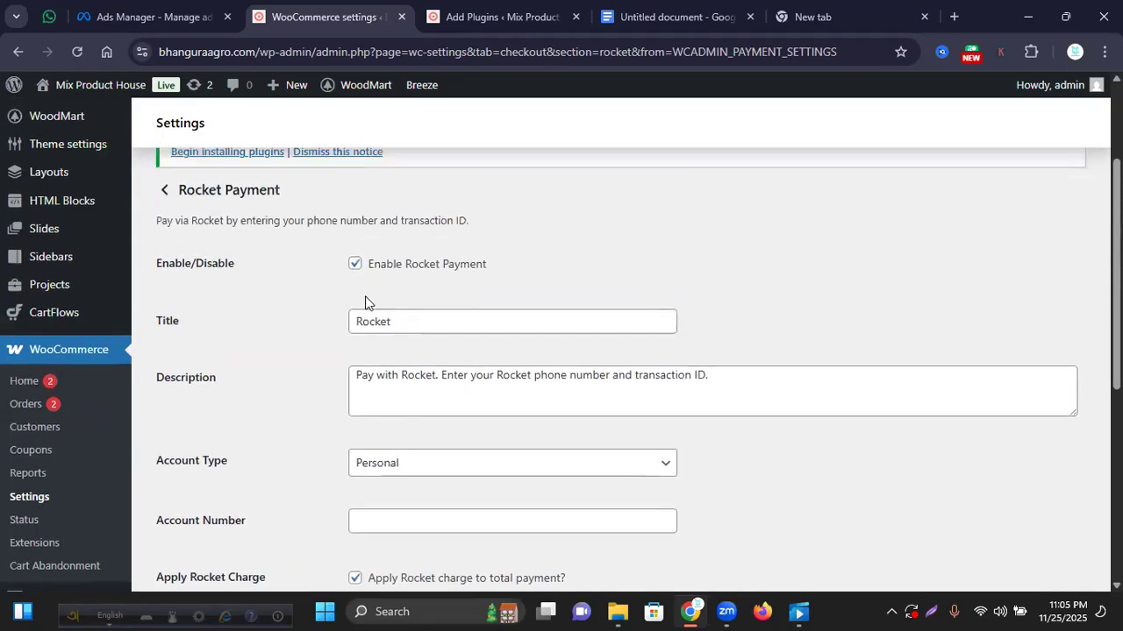
left_click_drag(484, 320, 326, 318)
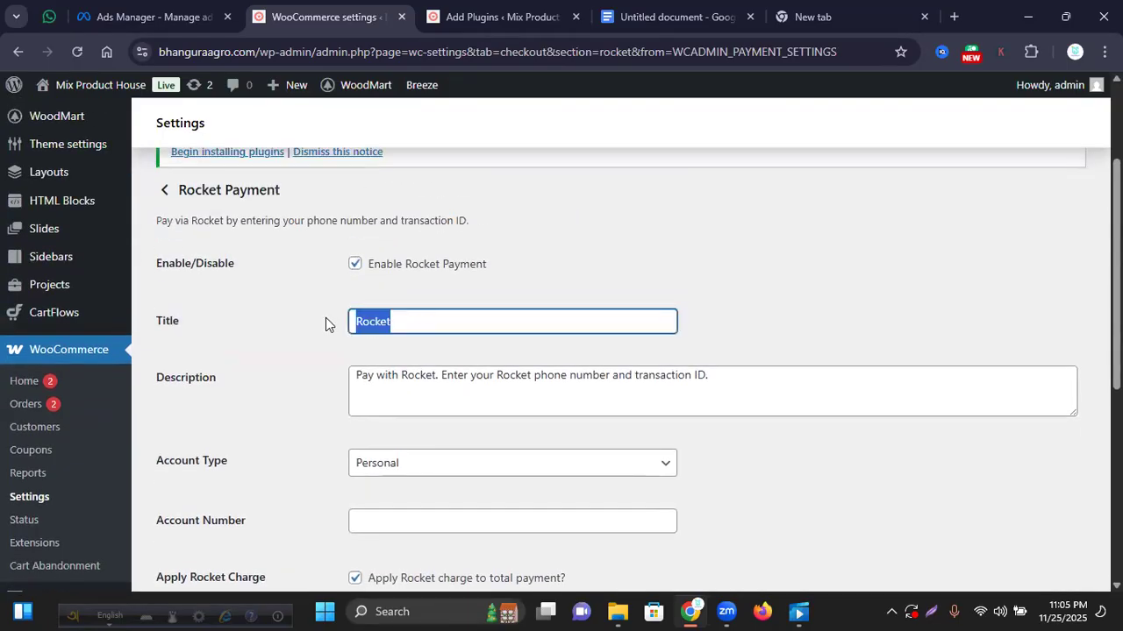
left_click(424, 326)
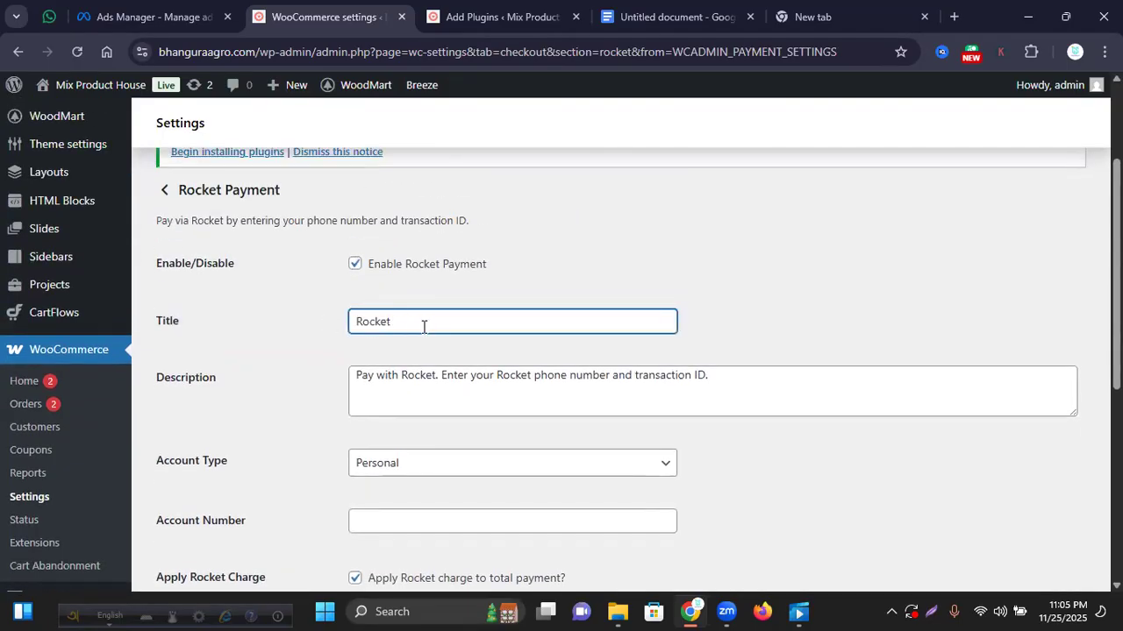
scroll(465, 328, "down", 1)
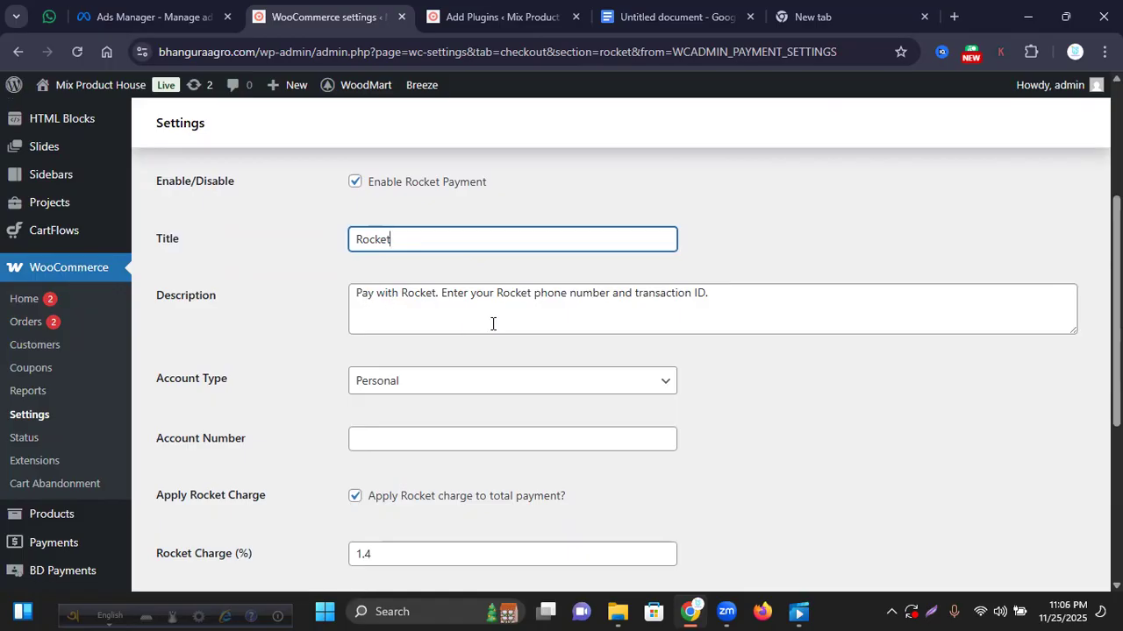
scroll(492, 319, "down", 1)
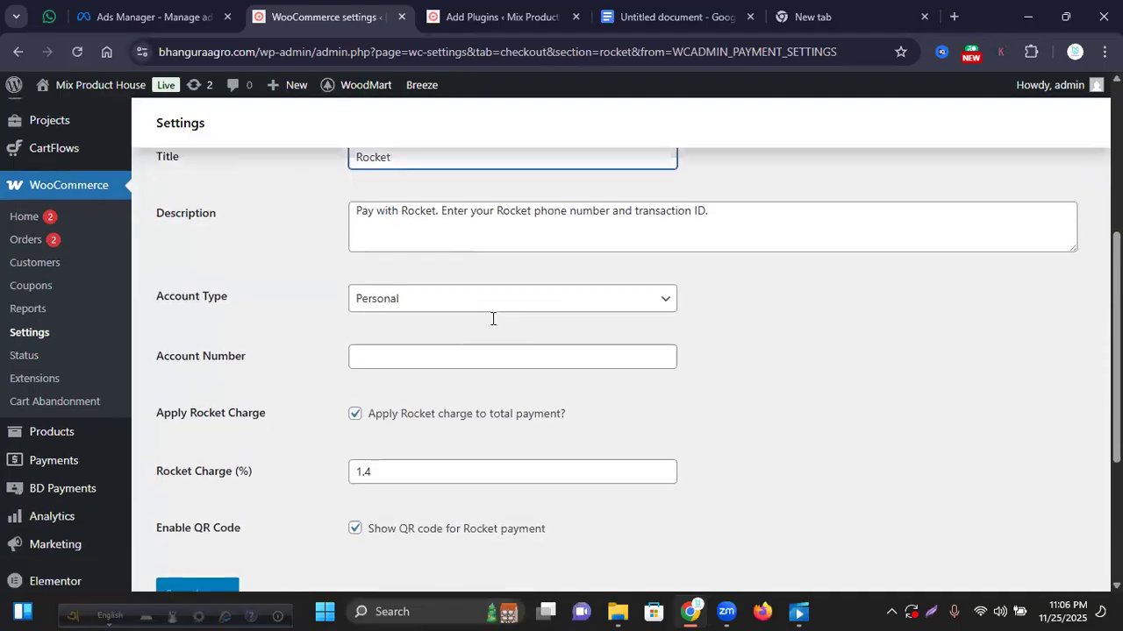
- Keep the Rocket account type as Personal, and review the account number, Rocket charge and QR code settings
left_click(637, 305)
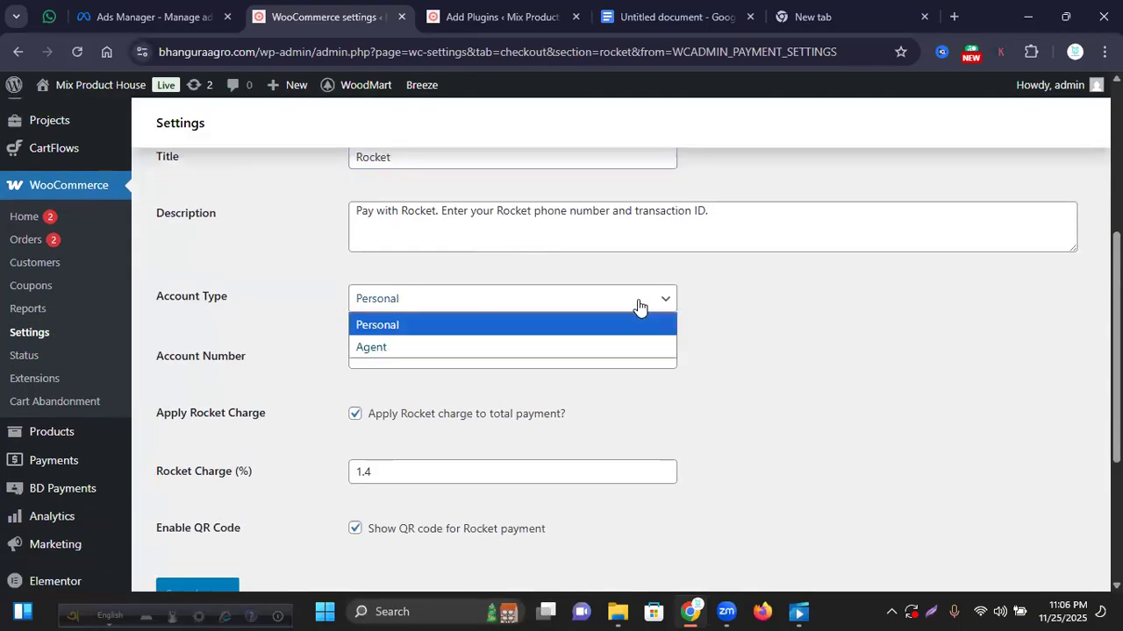
left_click(474, 325)
scroll(474, 326, "up", 1)
scroll(441, 371, "down", 2)
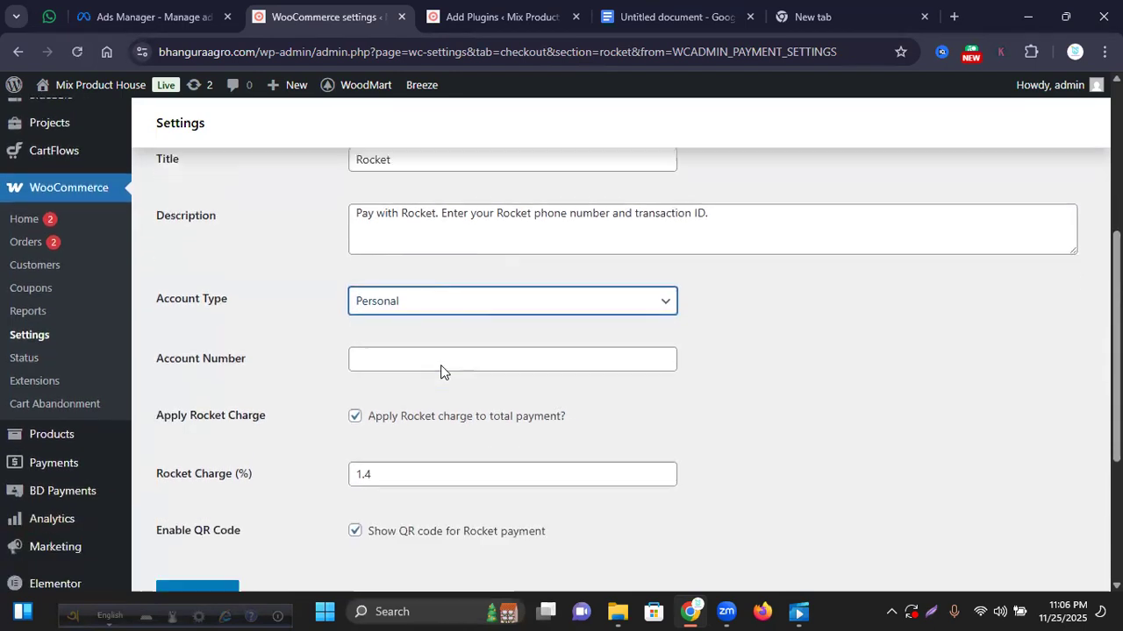
left_click(368, 277)
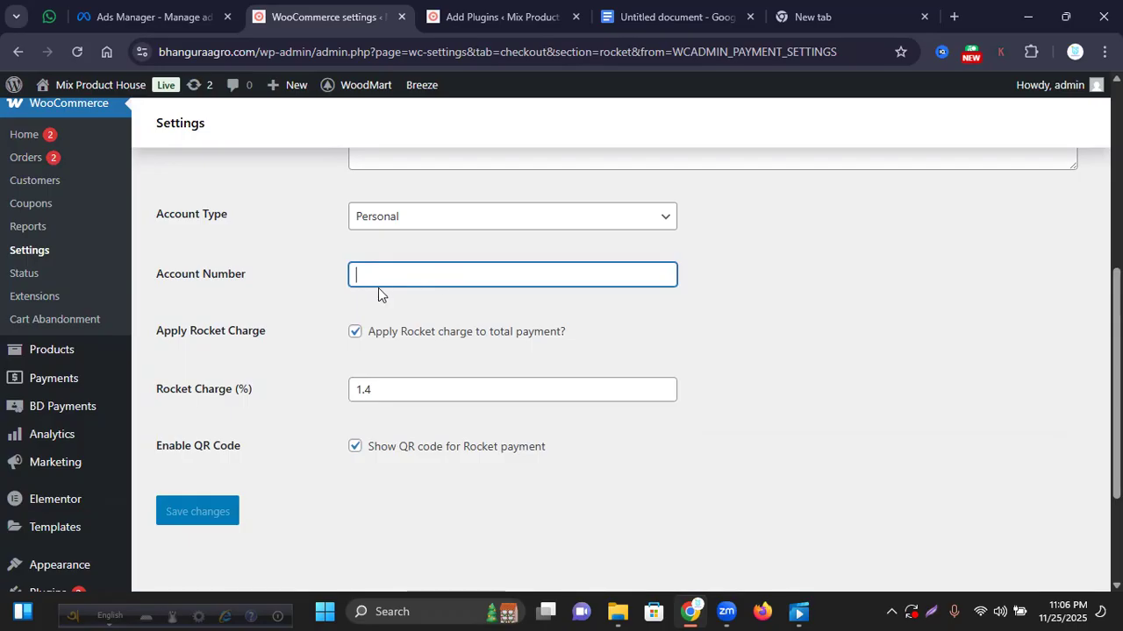
scroll(558, 282, "down", 2)
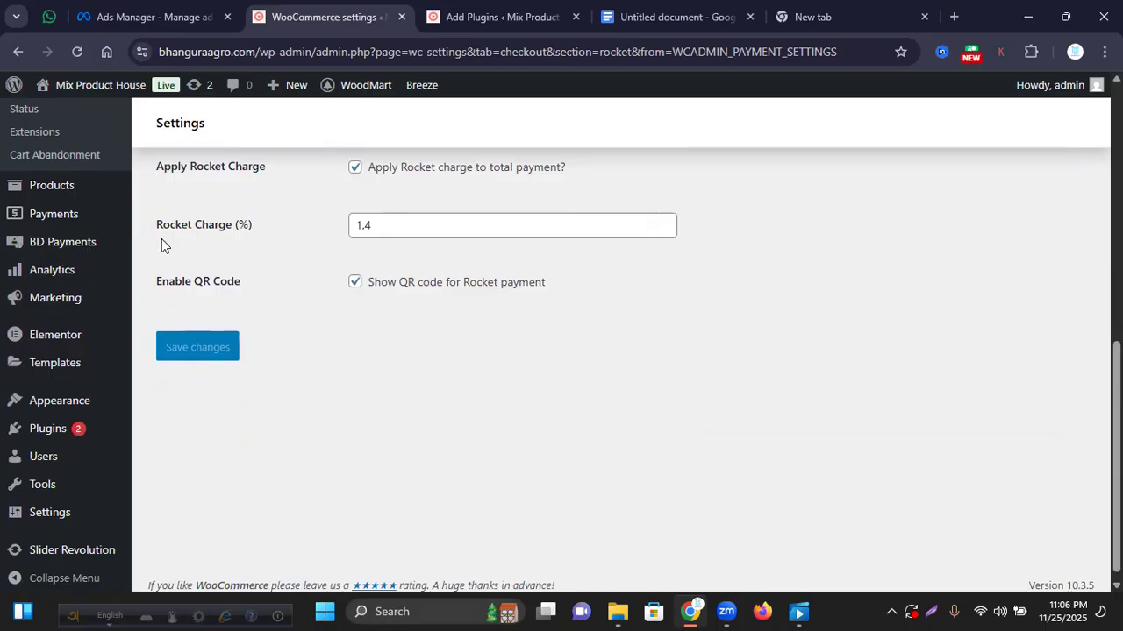
left_click_drag(388, 226, 333, 230)
left_click(386, 249)
left_click(201, 347)
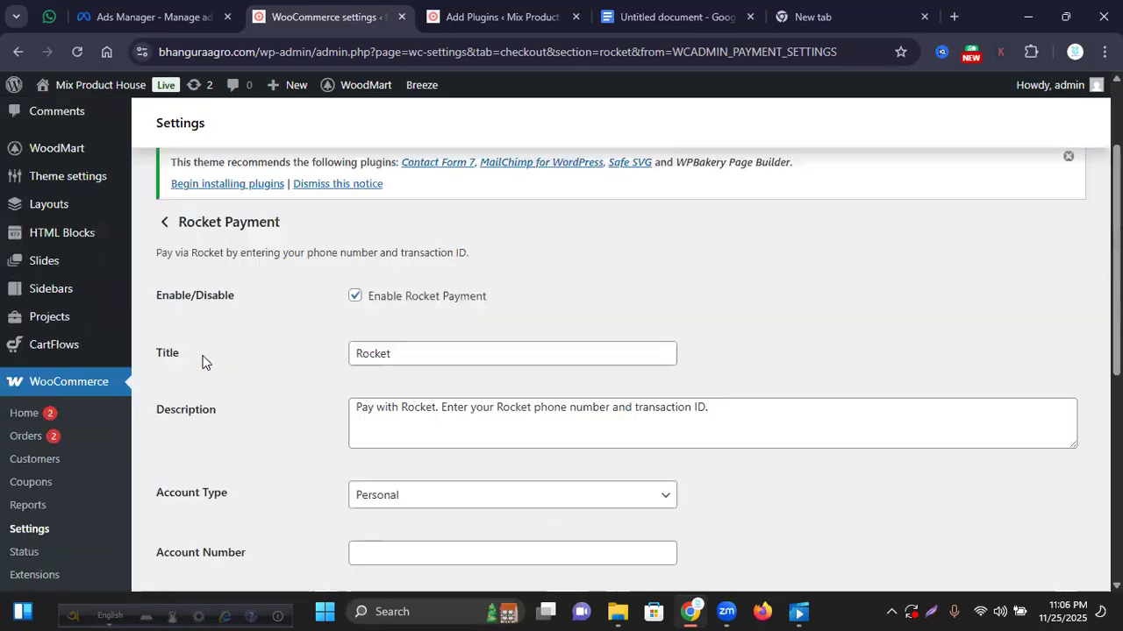
scroll(203, 361, "up", 2)
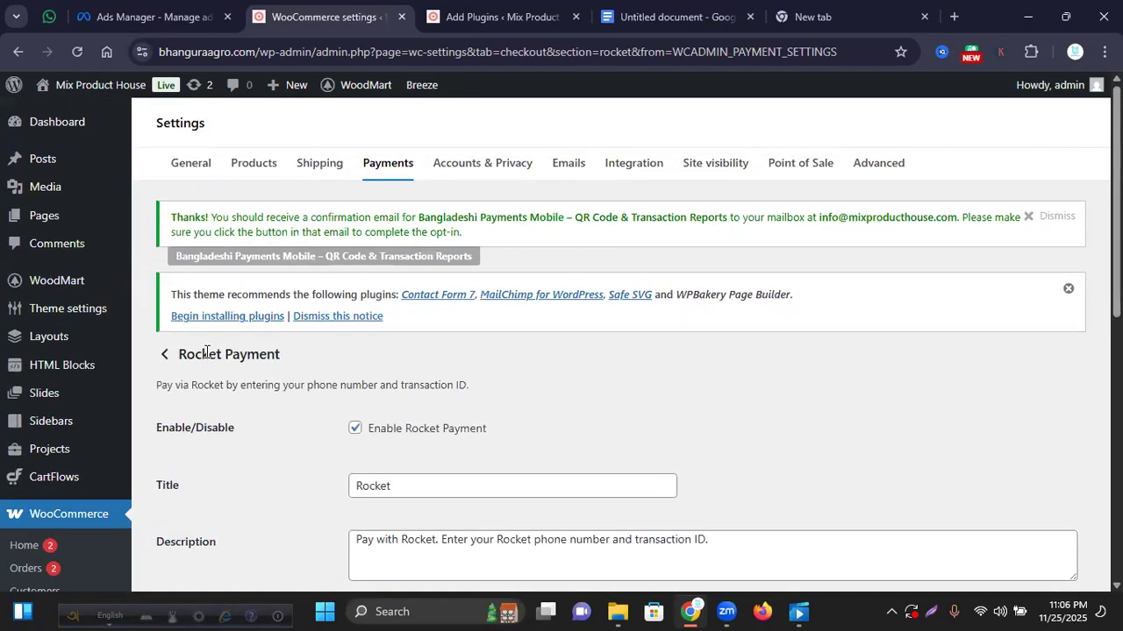
- Reopen the Rocket Payment settings from the provider list, disable Rocket Payment and save the changes
left_click(18, 56)
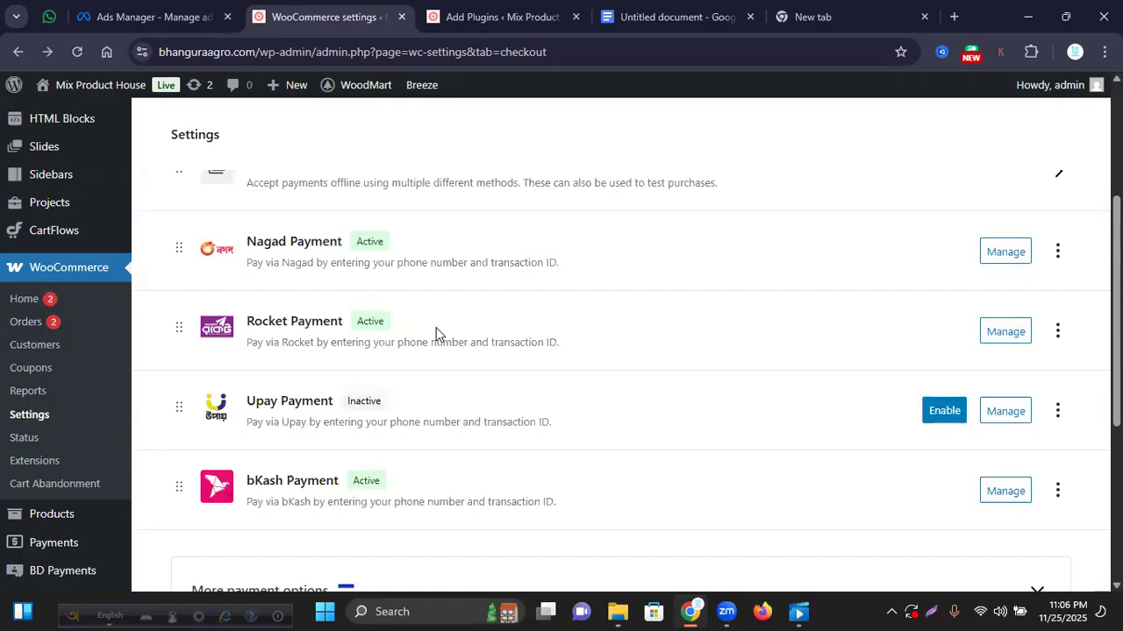
left_click(1008, 332)
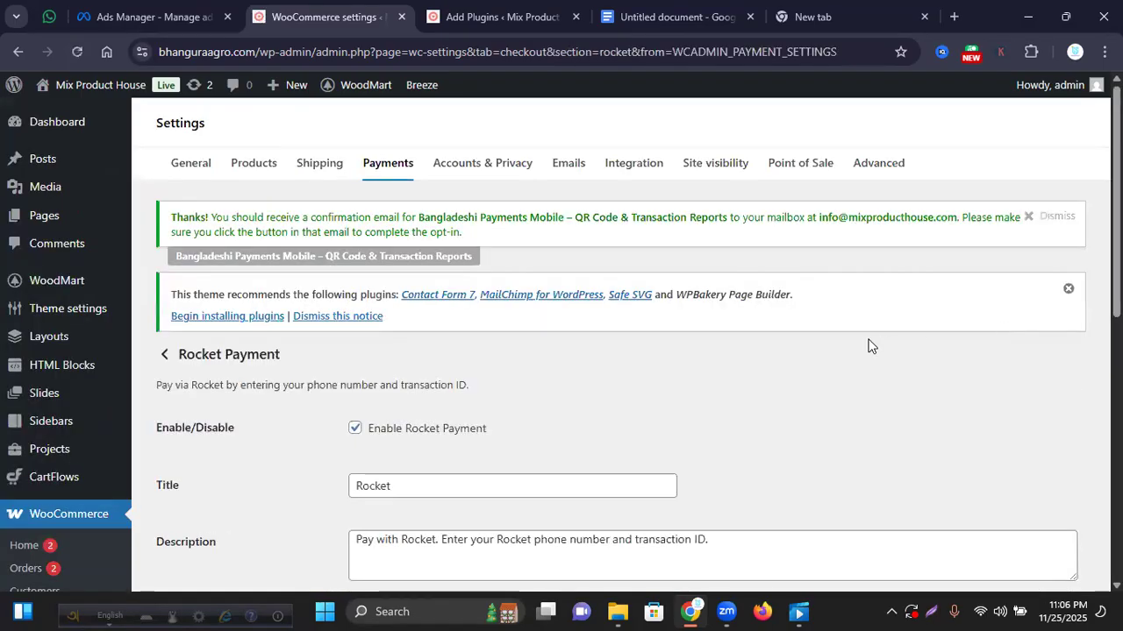
scroll(868, 343, "down", 3)
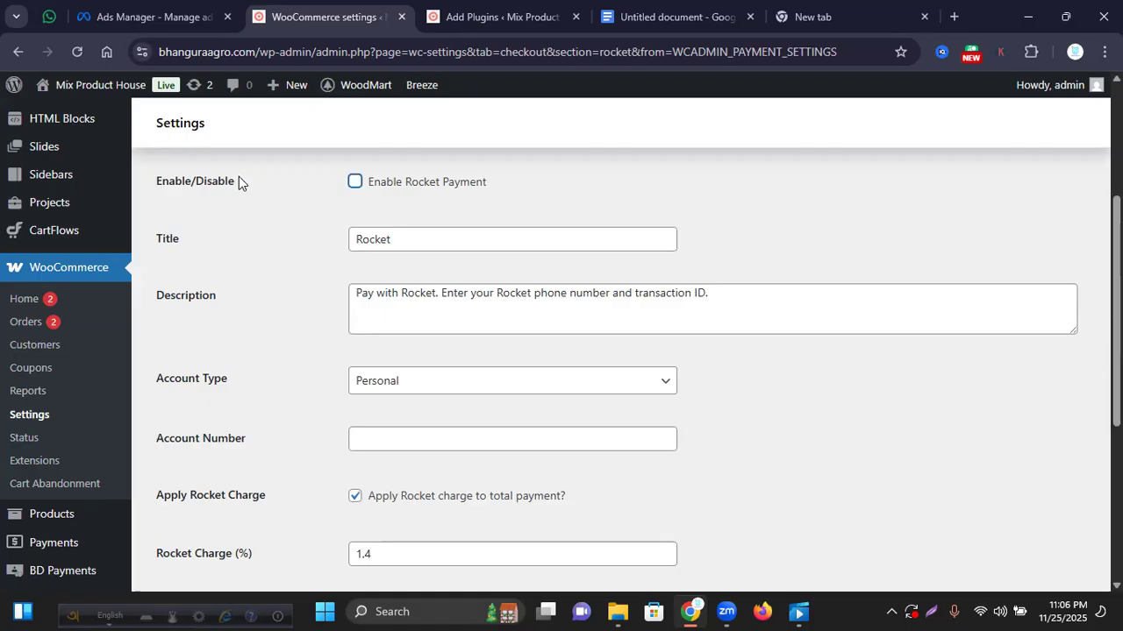
scroll(358, 351, "down", 3)
left_click(224, 349)
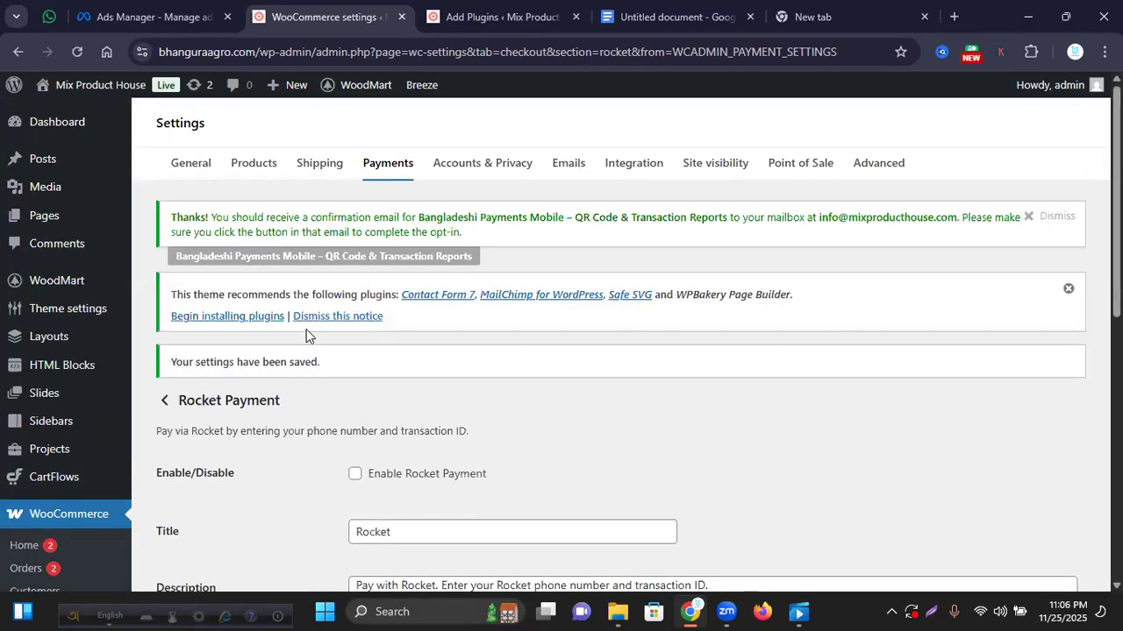
- Return to the Payments settings and check the provider list, including the Rocket Payment status and the offline payments entry
left_click(397, 171)
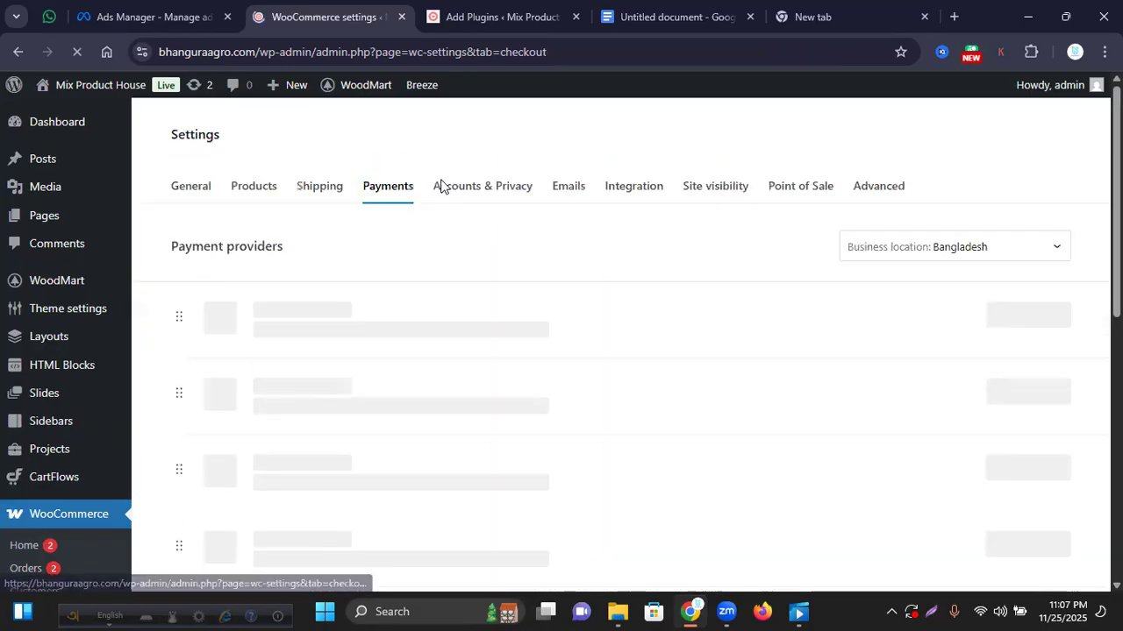
scroll(516, 234, "down", 2)
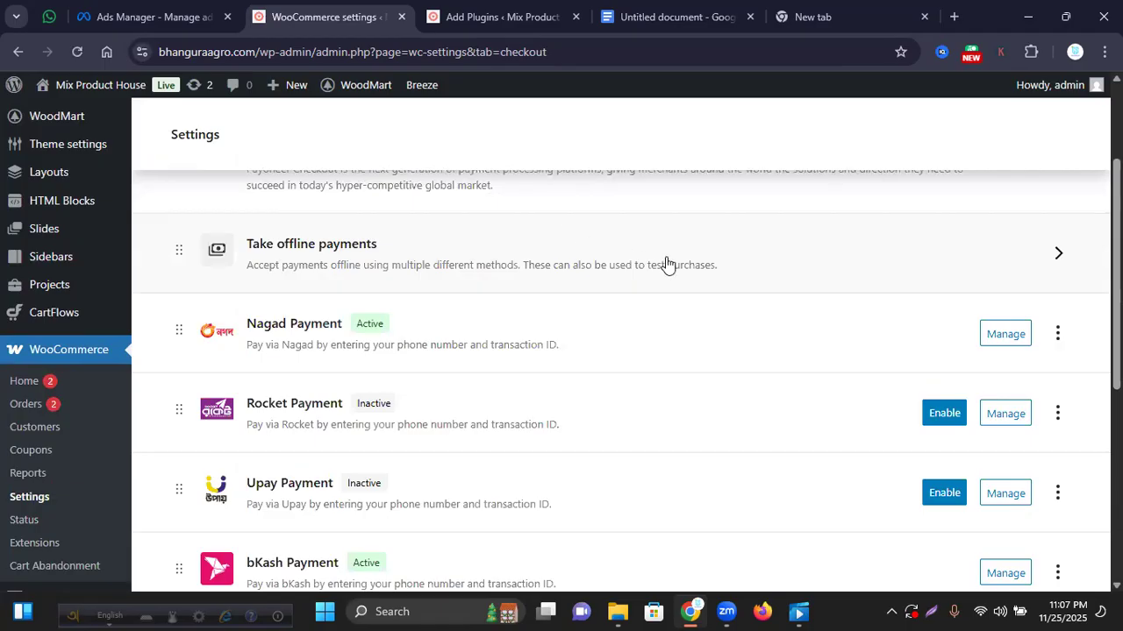
scroll(667, 263, "down", 1)
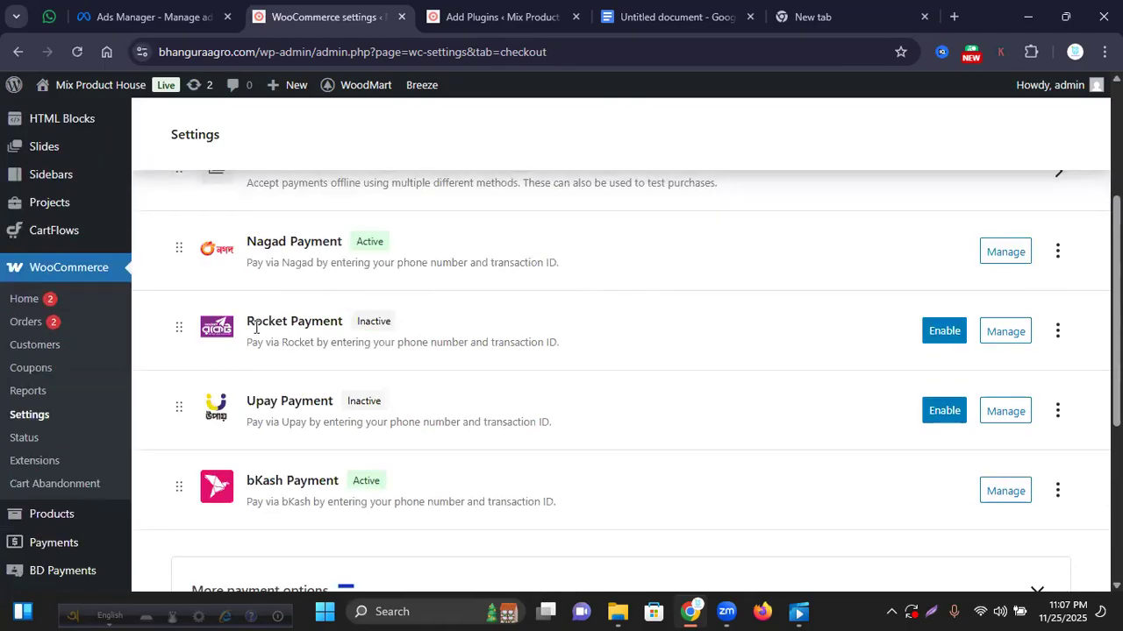
scroll(686, 328, "down", 3)
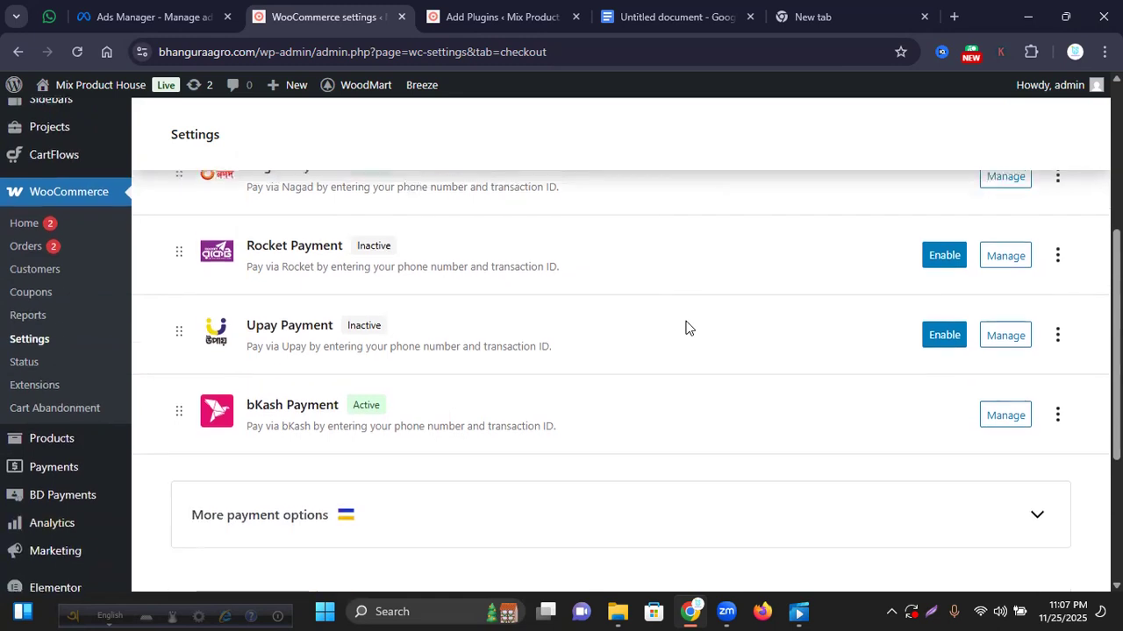
scroll(678, 343, "up", 2)
scroll(679, 346, "up", 3)
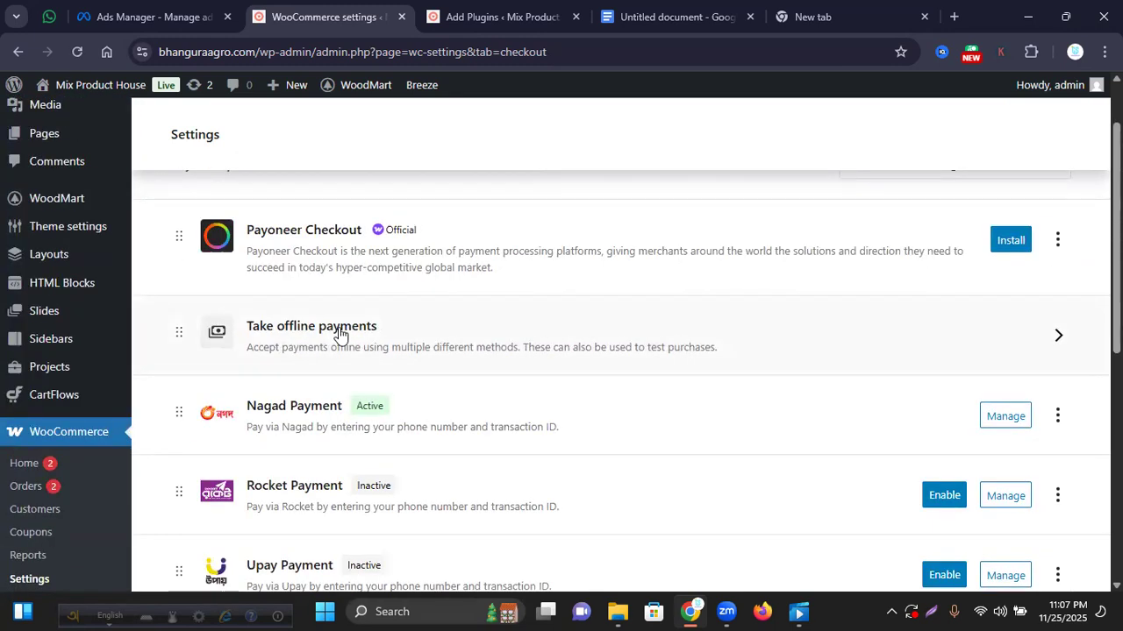
- Open the Cash on delivery settings from the offline payment methods and review the enable option, title, description, instructions, shipping methods and virtual orders option
left_click(1055, 337)
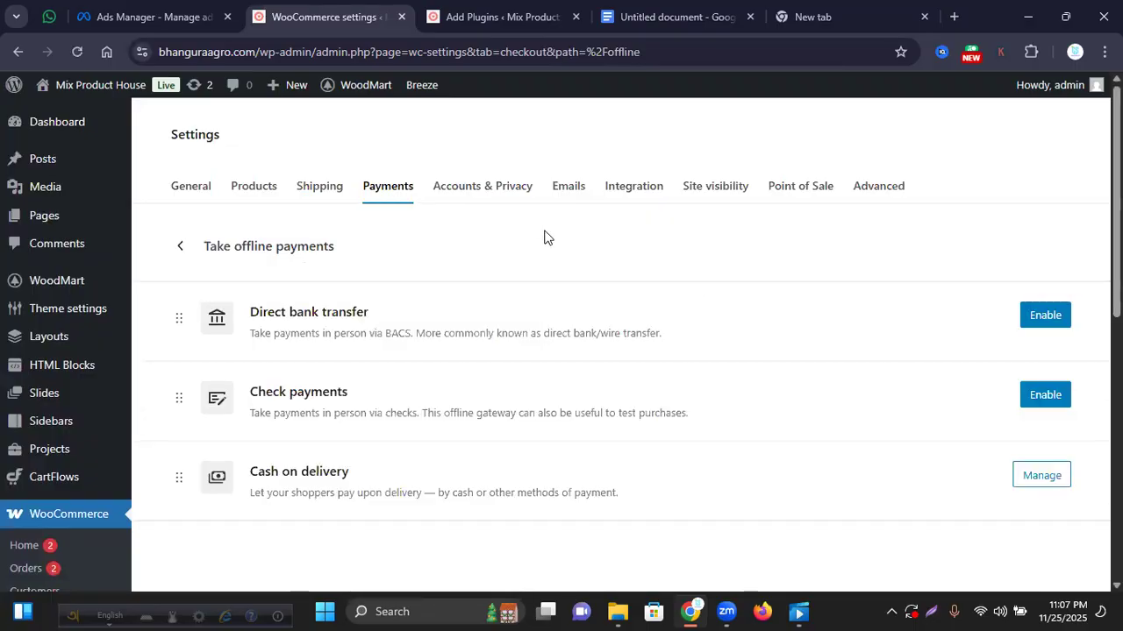
scroll(628, 295, "down", 2)
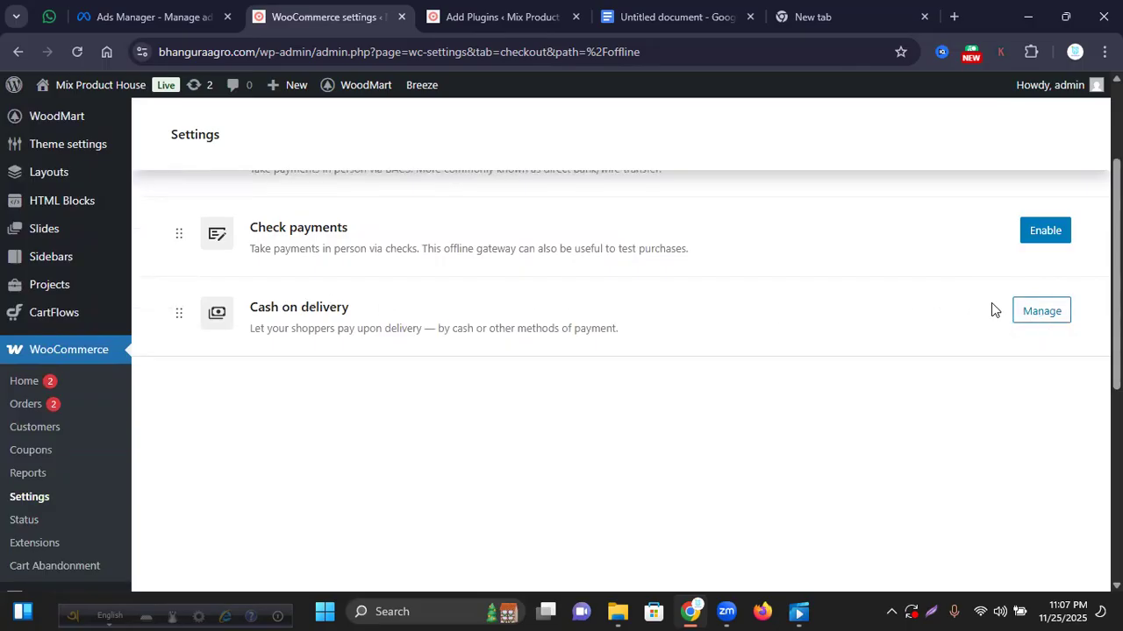
left_click(1037, 316)
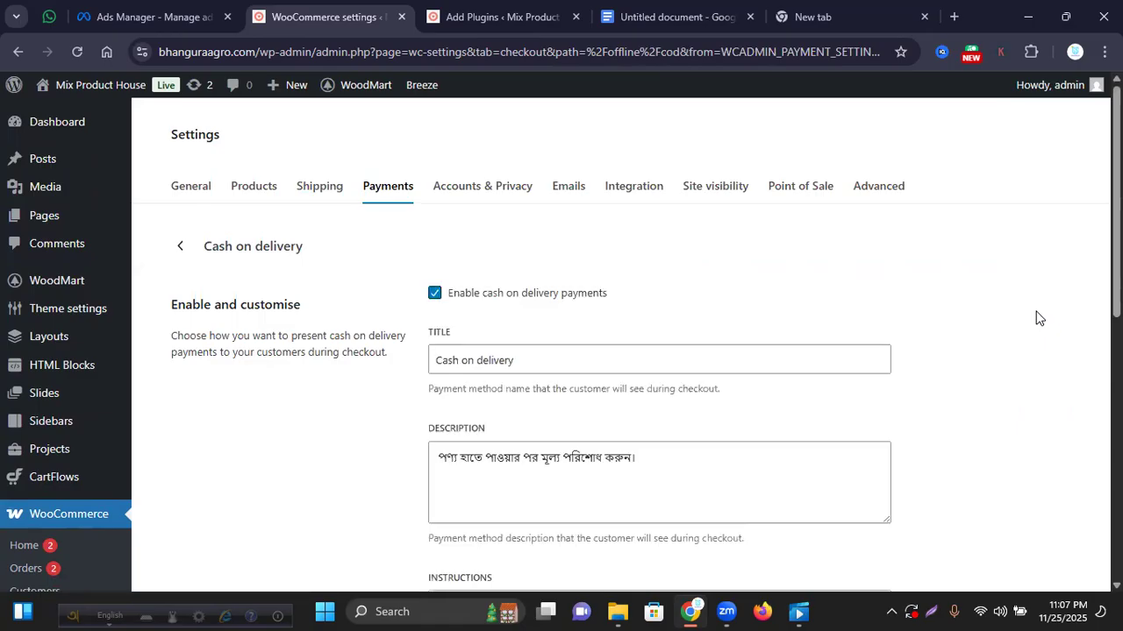
scroll(467, 204, "down", 2)
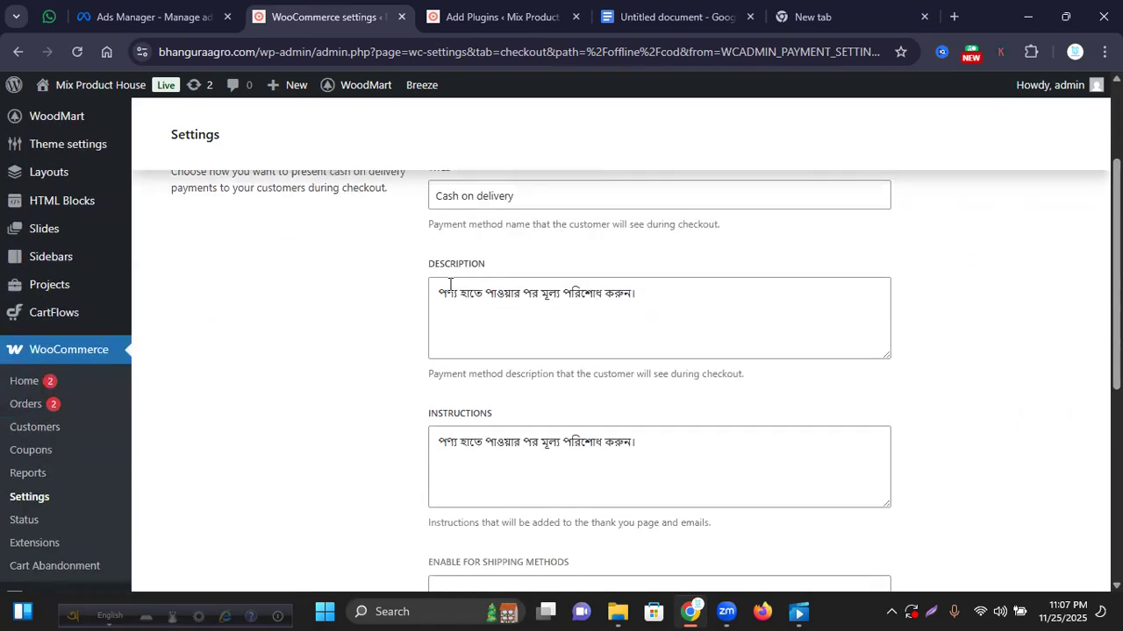
scroll(645, 375, "down", 5)
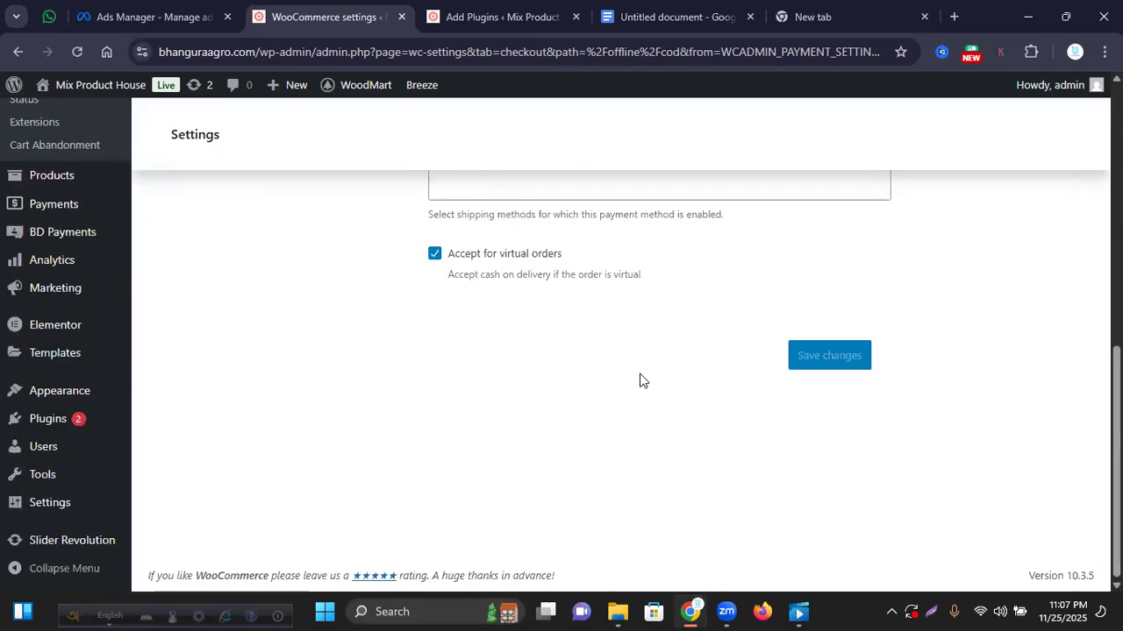
scroll(816, 361, "up", 1)
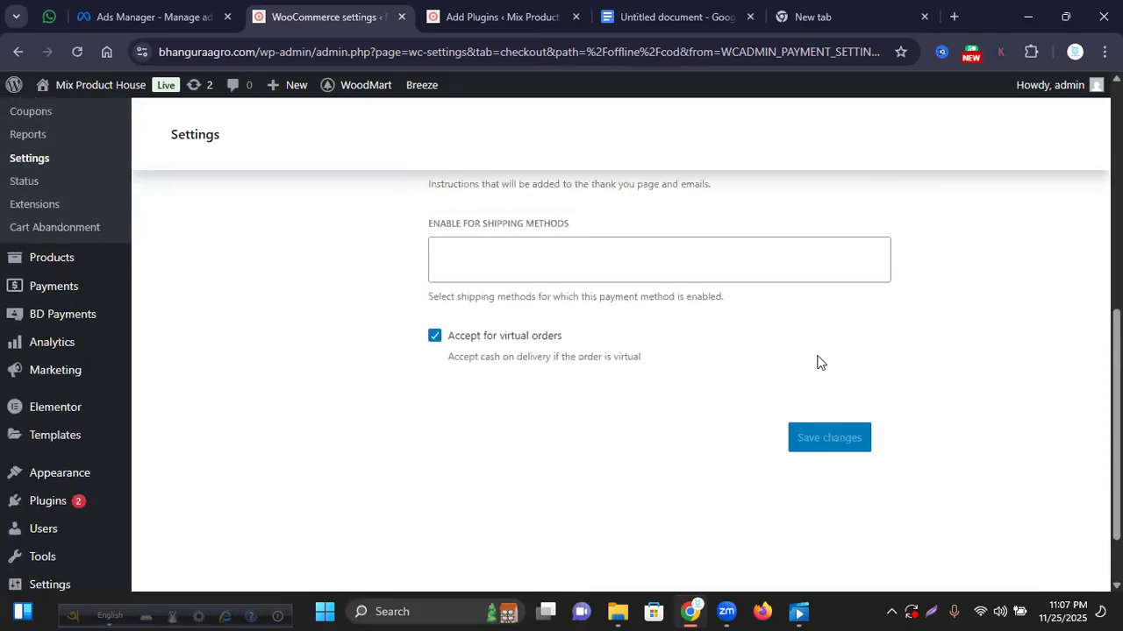
scroll(769, 378, "up", 6)
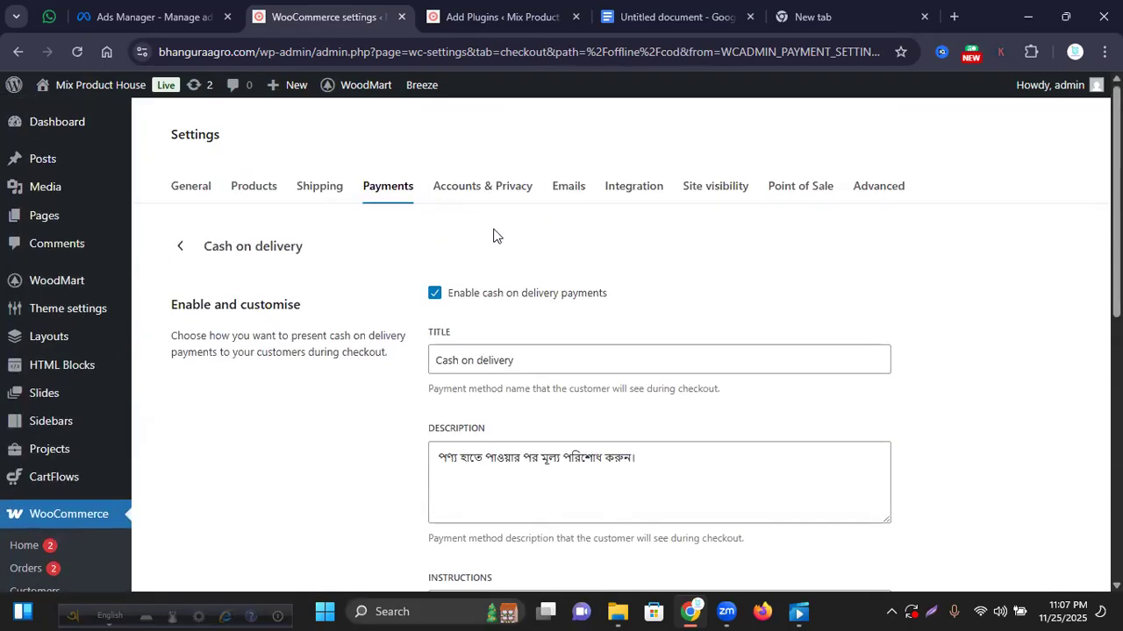
- Open the Accounts & Privacy settings and examine the guest checkout and log-in during checkout options
left_click(474, 195)
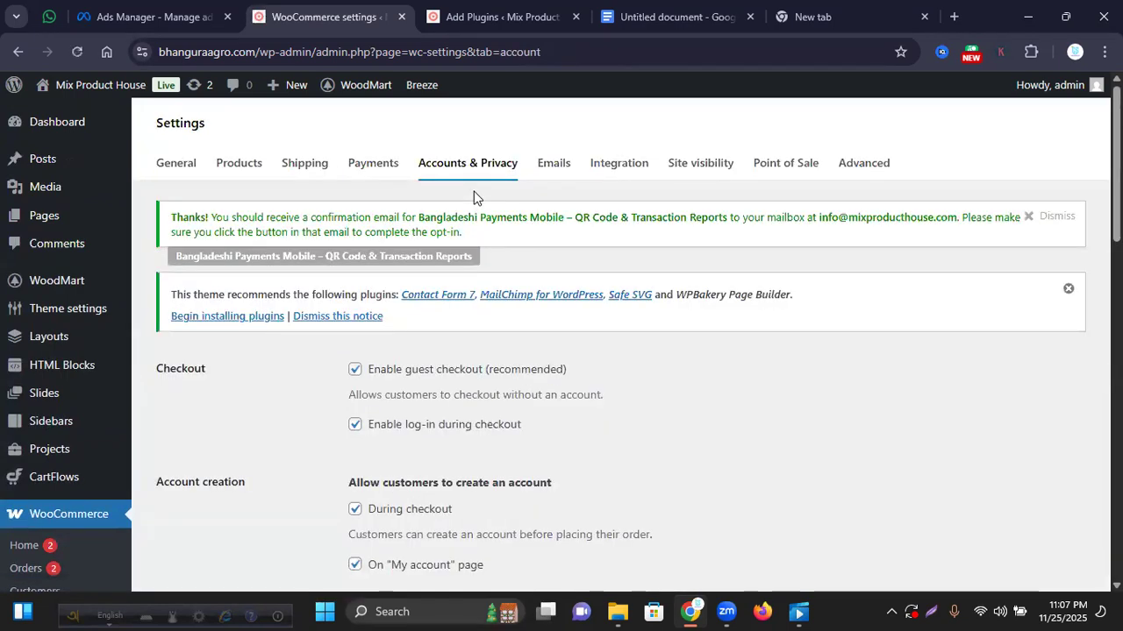
scroll(232, 342, "down", 1)
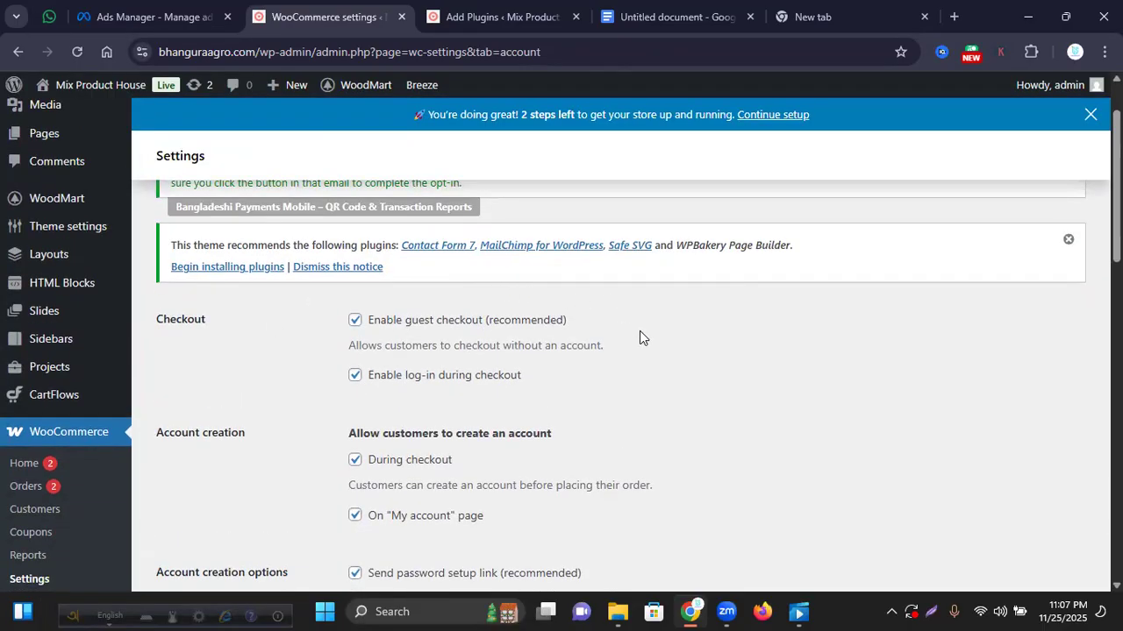
scroll(639, 331, "up", 1)
scroll(639, 331, "down", 2)
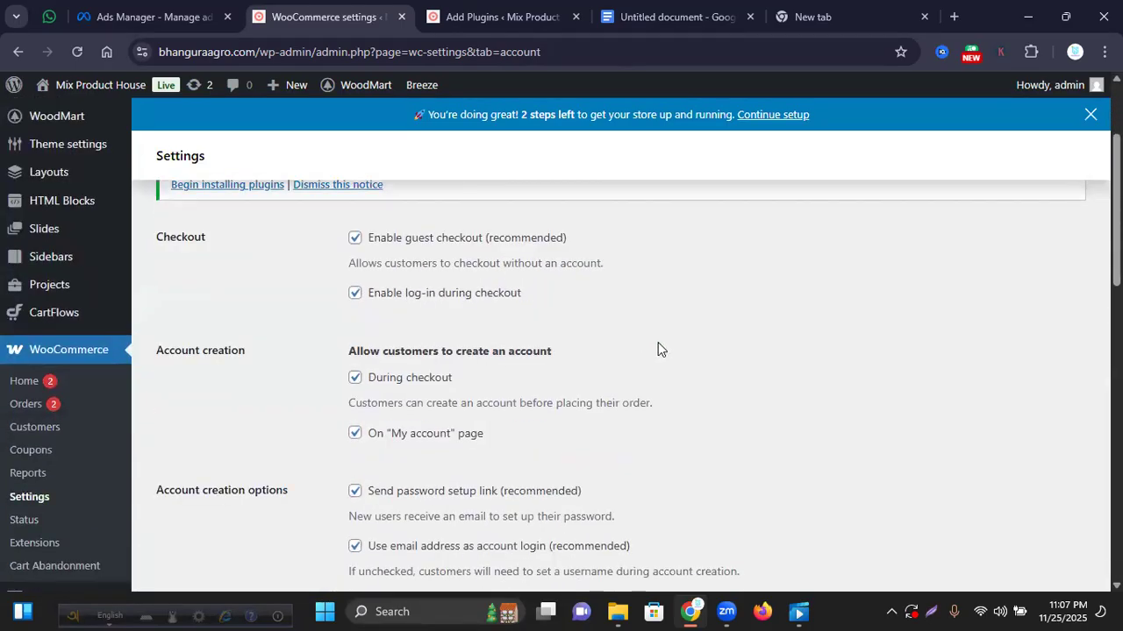
left_click(355, 293)
left_click(355, 293)
- Review the account creation options, account erasure requests, privacy policy texts and personal data retention settings
scroll(359, 331, "down", 2)
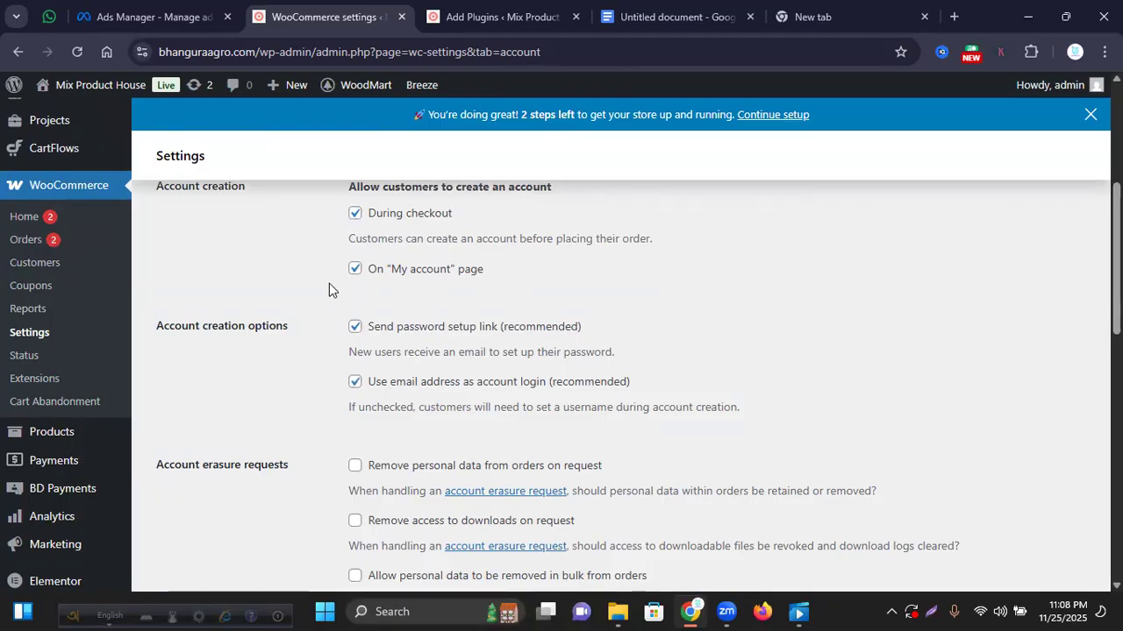
scroll(301, 276, "down", 1)
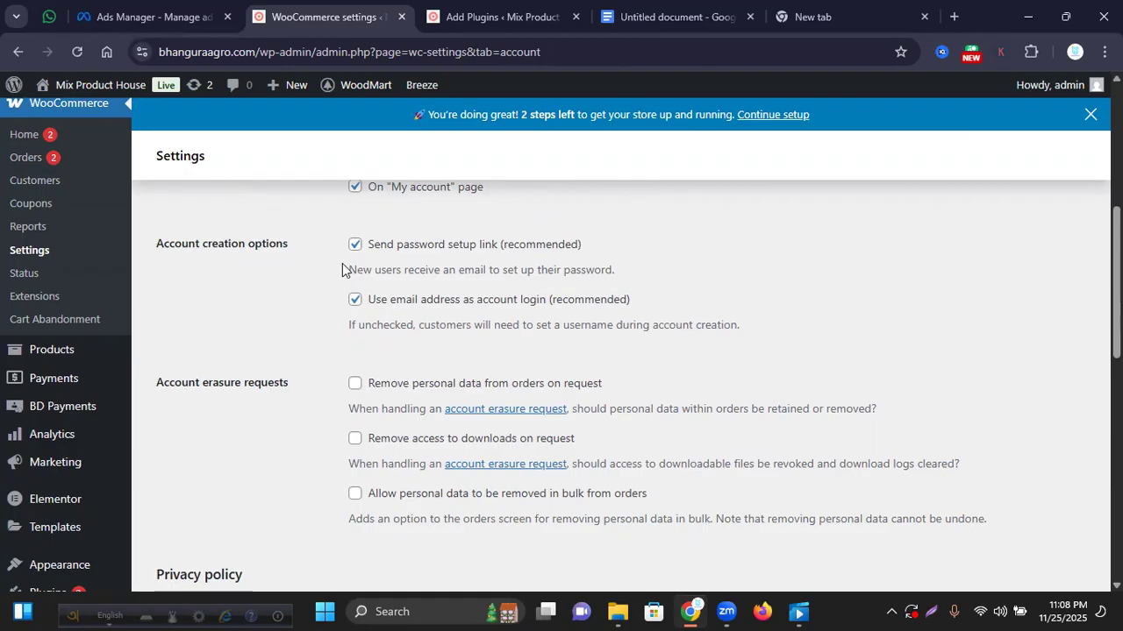
scroll(350, 320, "down", 6)
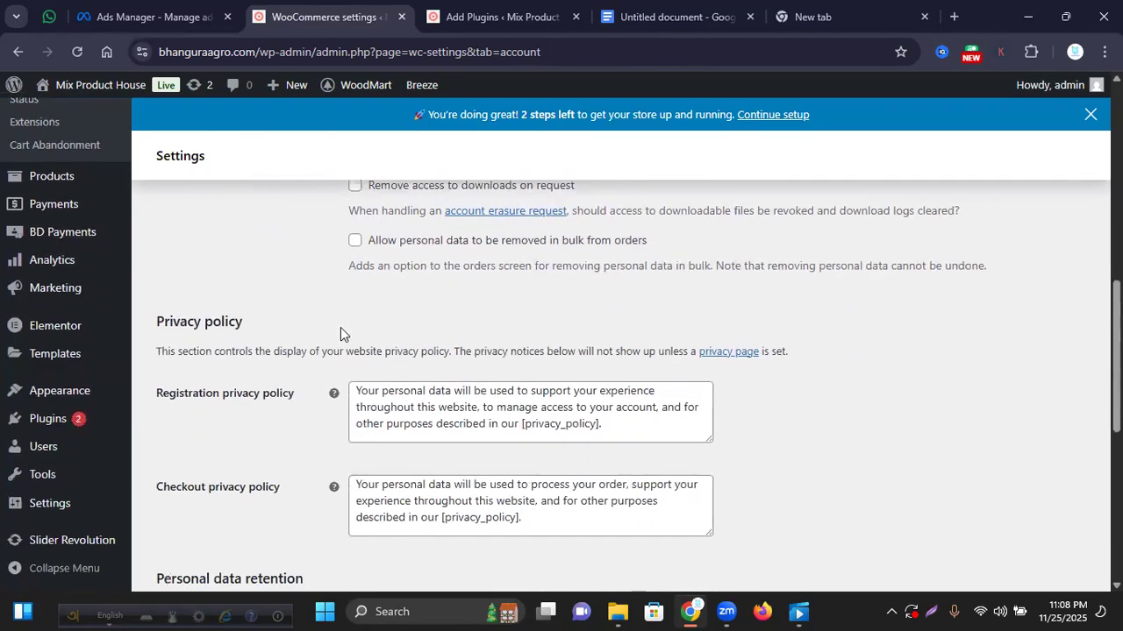
scroll(341, 333, "up", 1)
scroll(430, 351, "down", 4)
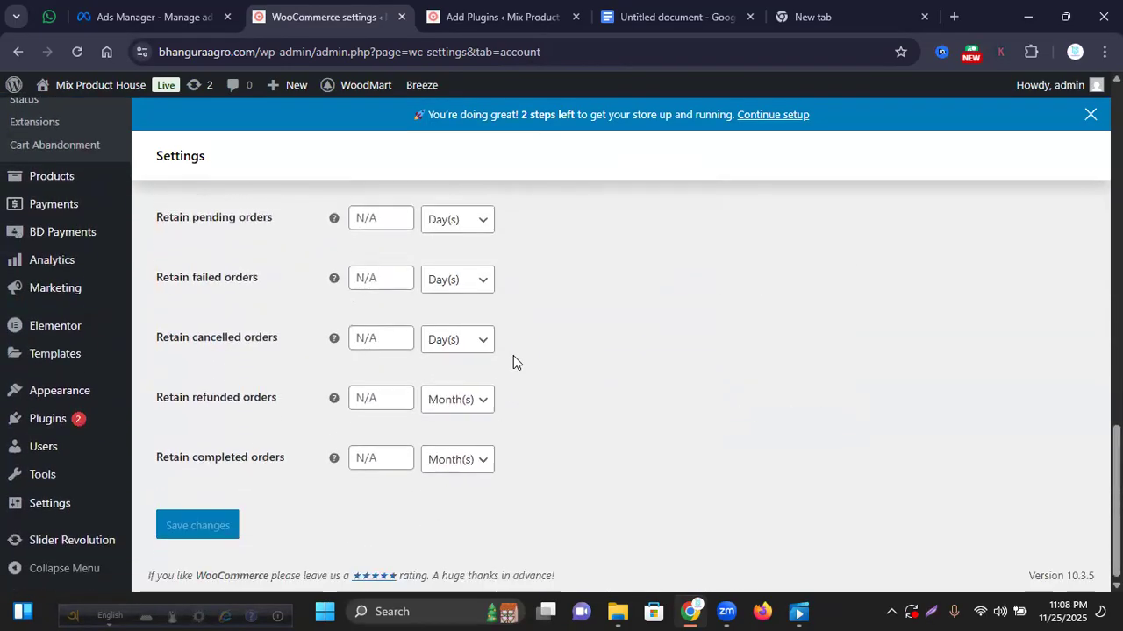
scroll(513, 355, "up", 15)
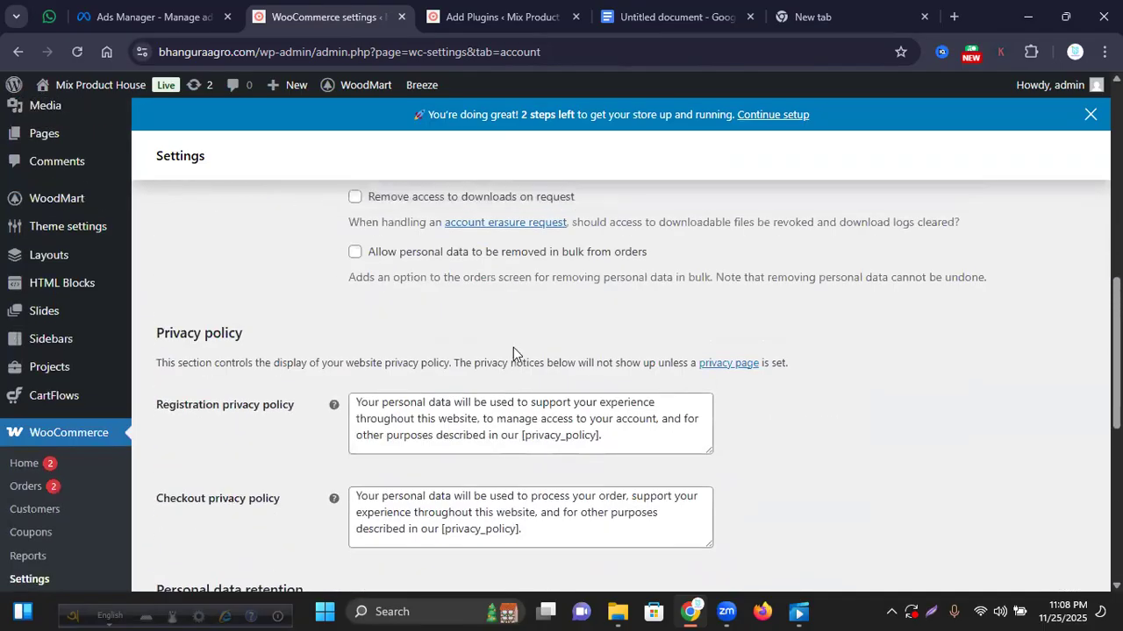
- Open the Emails settings and review the list of order and customer notifications, along with the email sender options
left_click(559, 198)
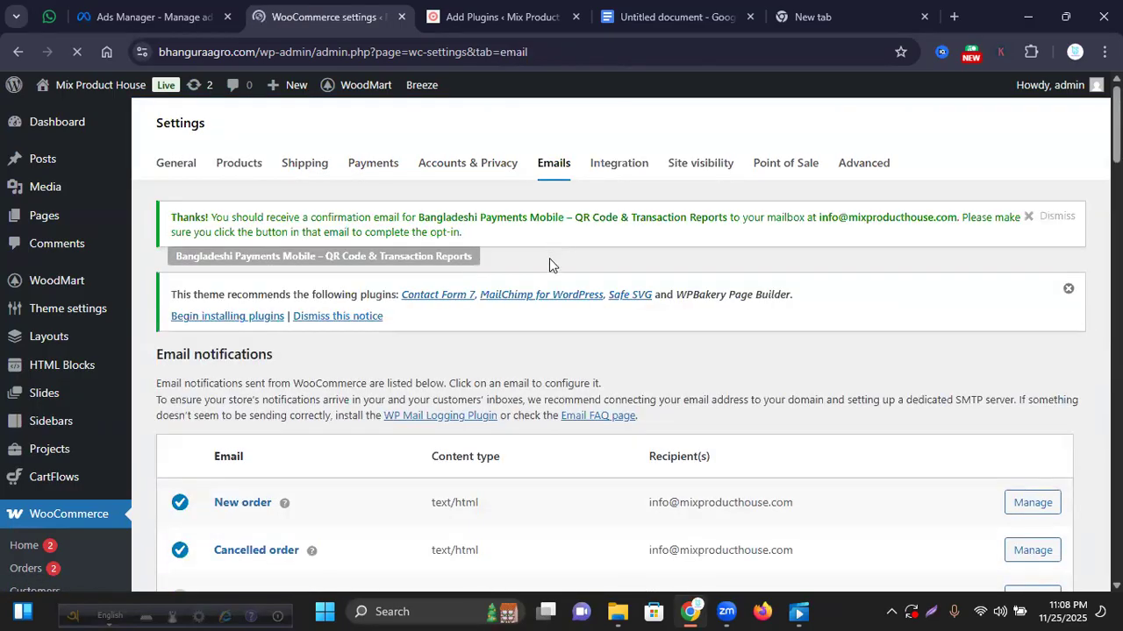
scroll(549, 258, "down", 3)
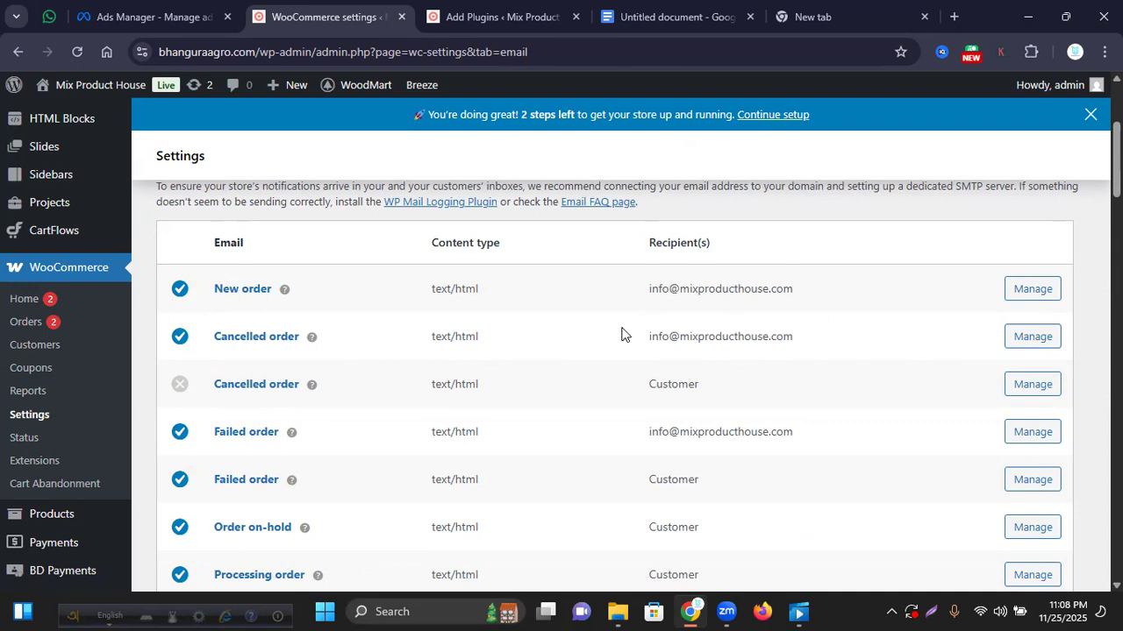
scroll(623, 336, "down", 5)
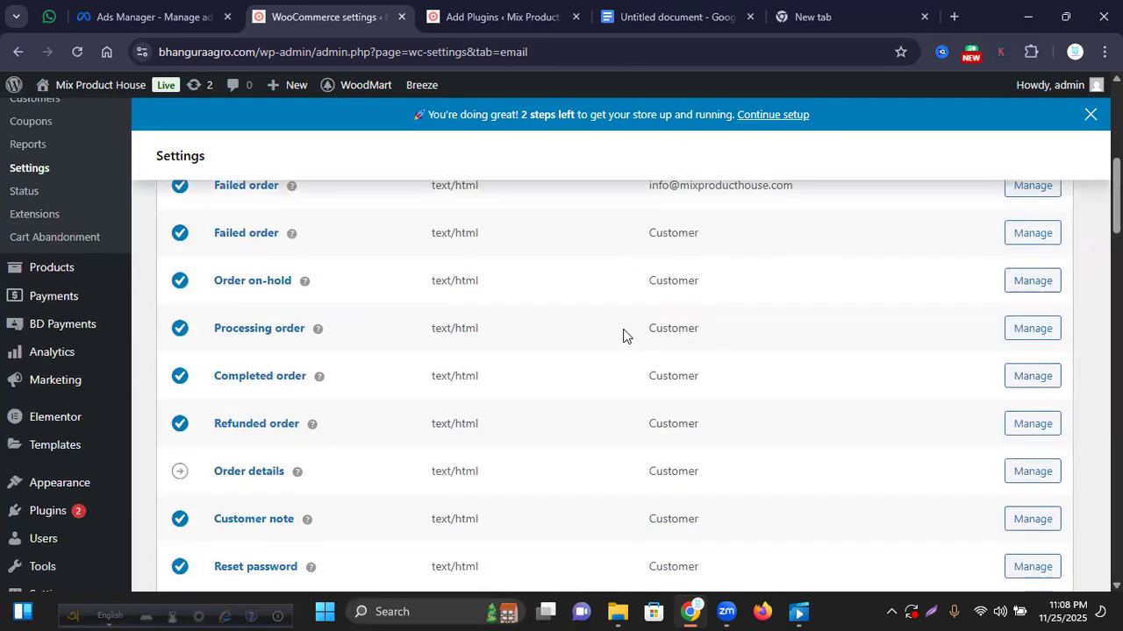
scroll(621, 347, "down", 3)
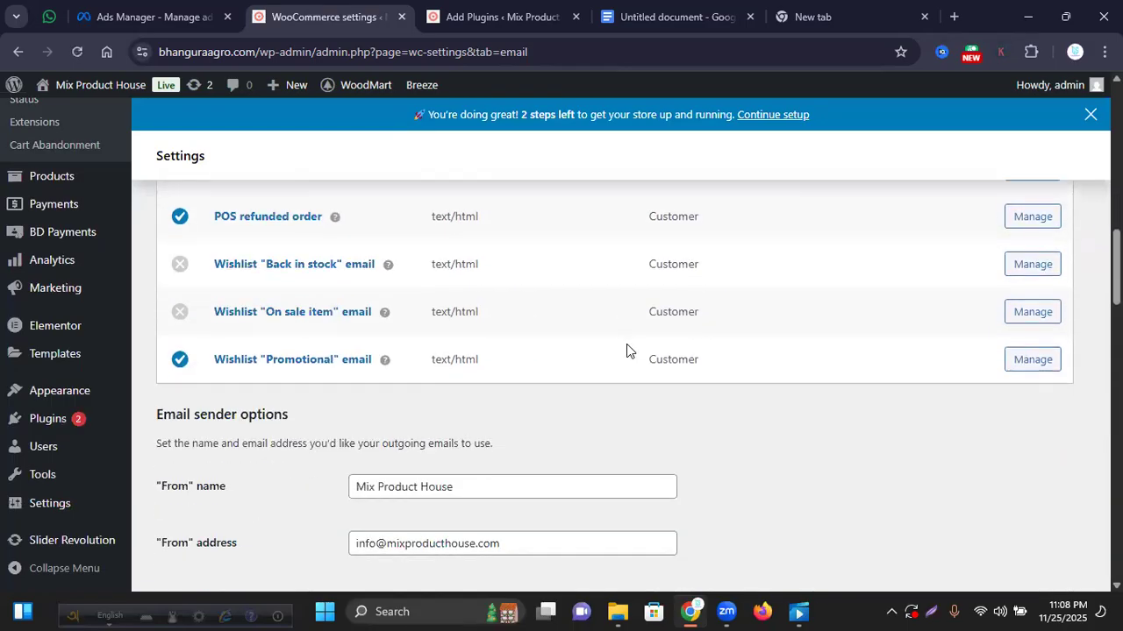
scroll(626, 344, "up", 9)
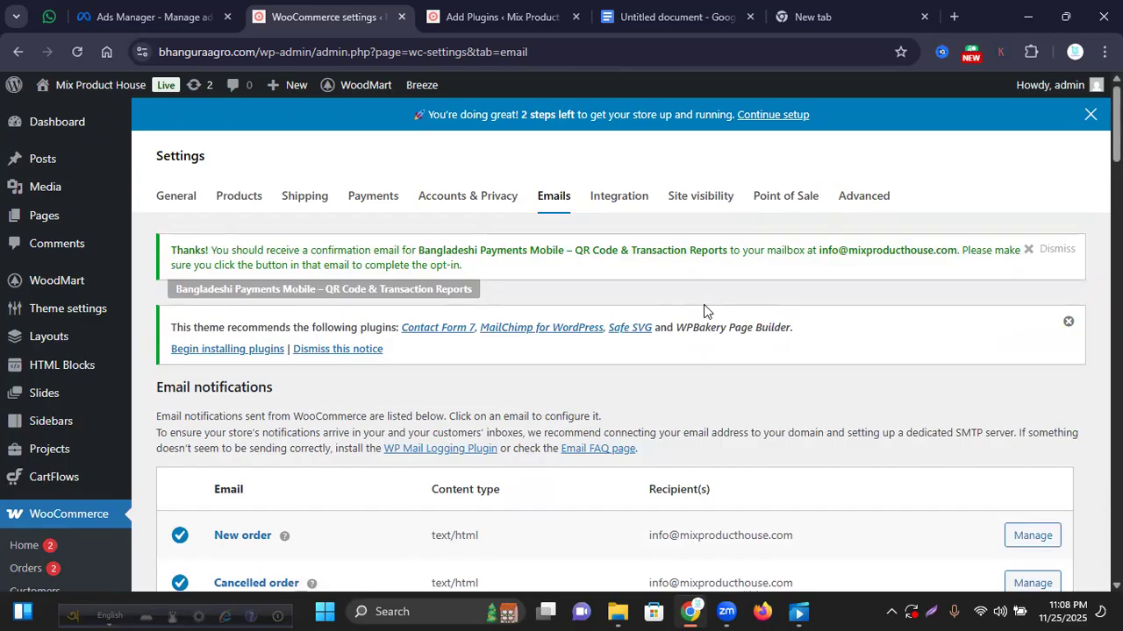
- Open the Integration settings and examine the MaxMind Geolocation licence key and database file path fields
left_click(615, 208)
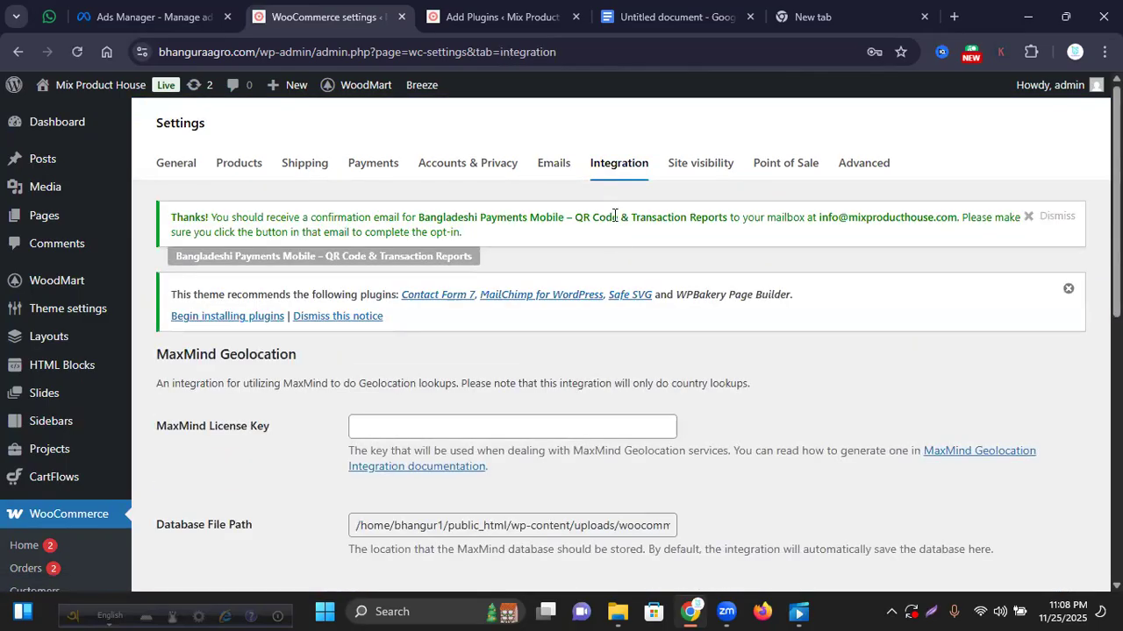
scroll(622, 270, "down", 1)
scroll(622, 269, "down", 2)
scroll(606, 358, "down", 2)
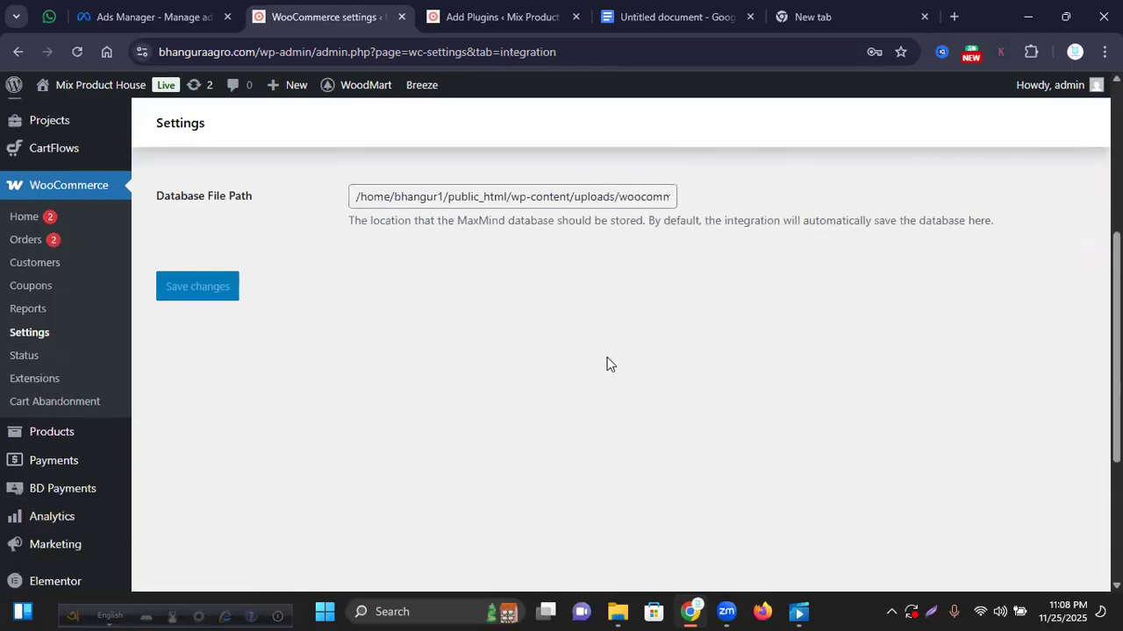
scroll(614, 361, "up", 5)
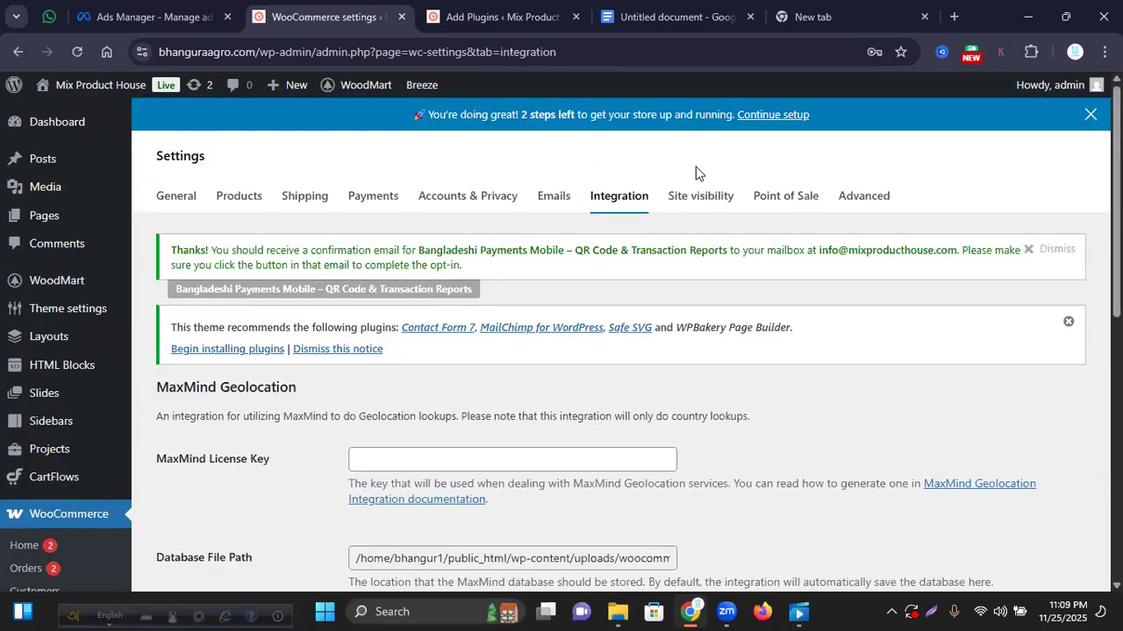
- Open the Site visibility settings and examine the Coming soon and Live options, keeping the site Live
left_click(704, 206)
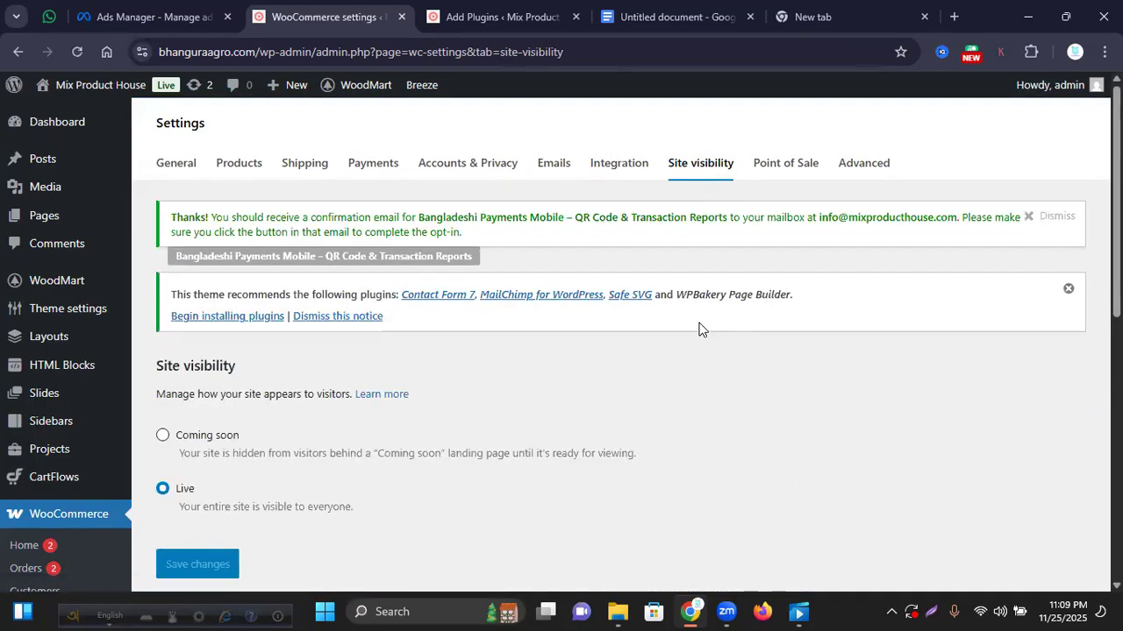
scroll(424, 309, "down", 3)
scroll(432, 328, "up", 3)
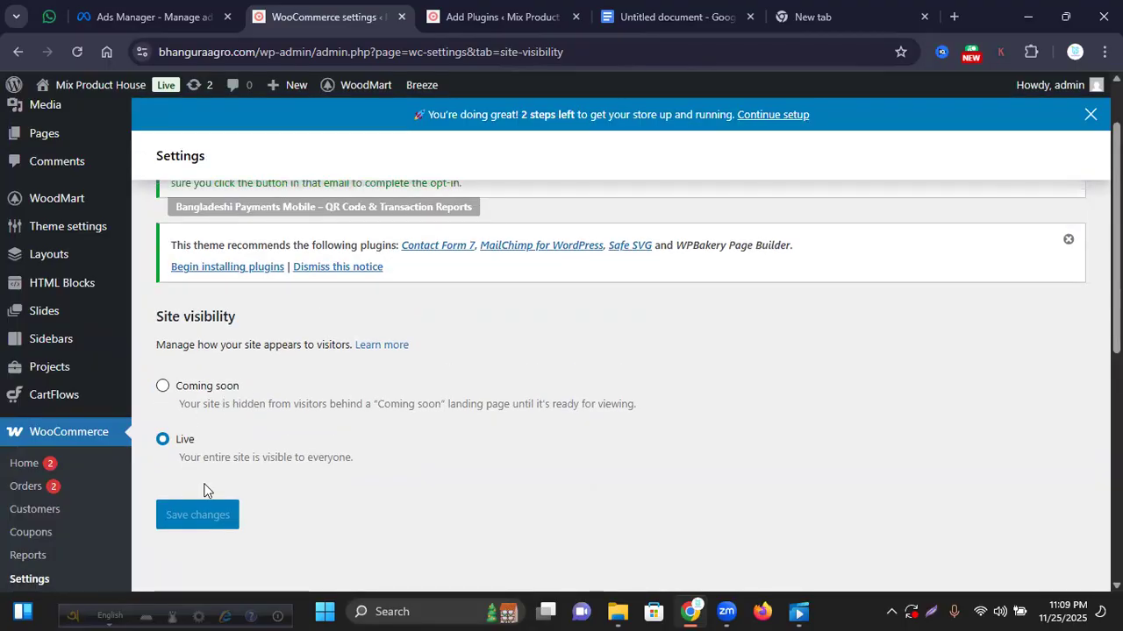
scroll(445, 368, "down", 1)
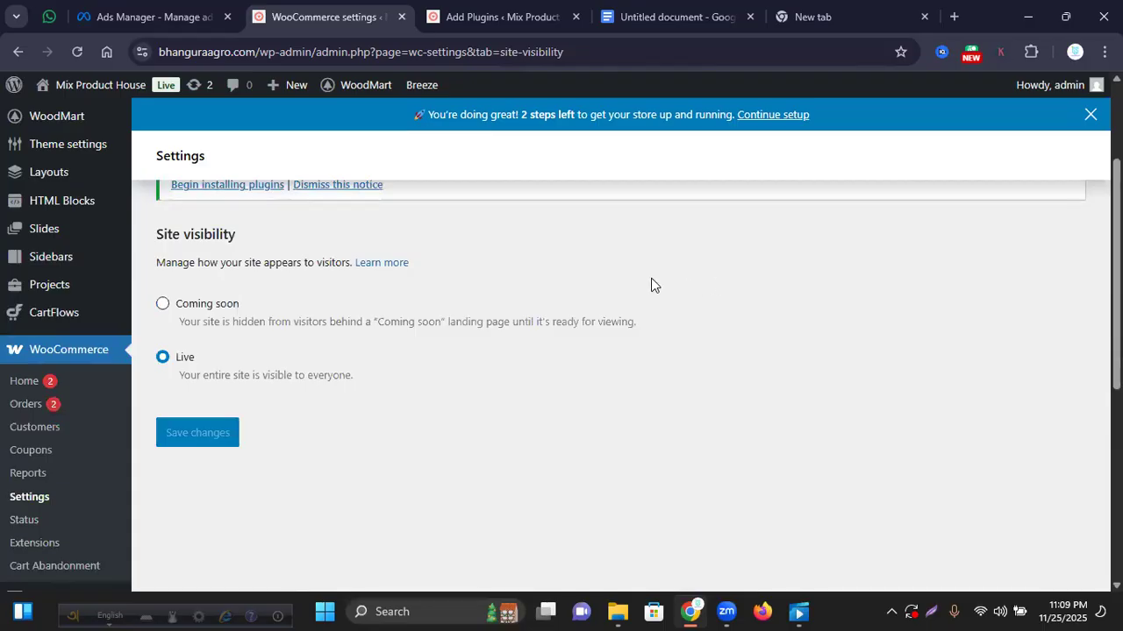
left_click(181, 422)
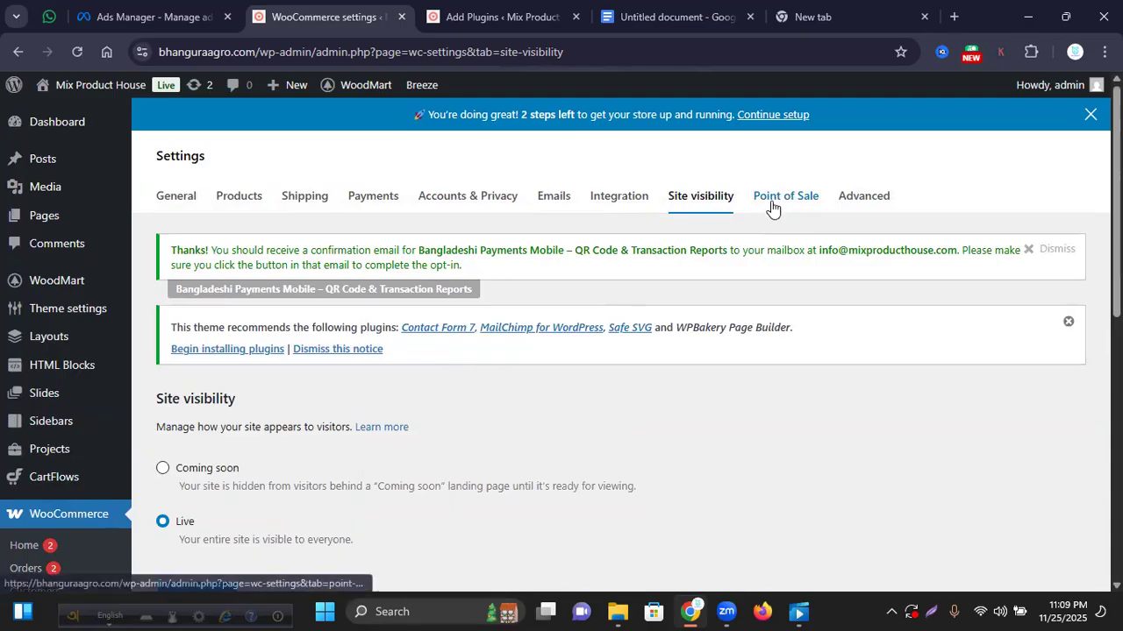
- Open the Point of Sale settings and review the store name, physical address, phone number, email and refund policy fields
left_click(793, 202)
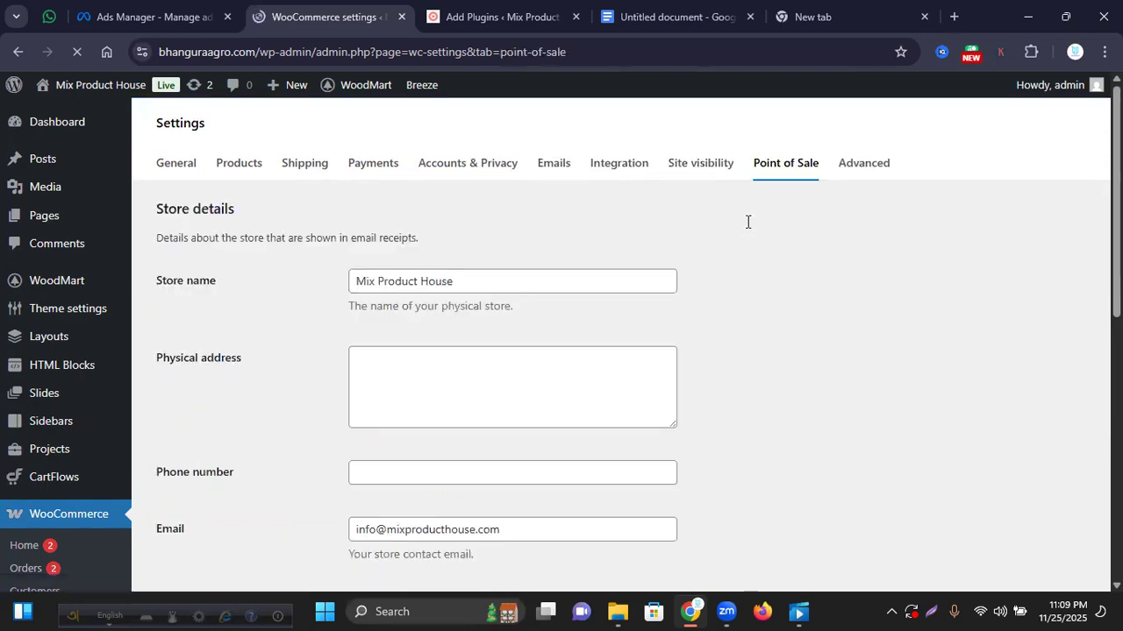
scroll(745, 225, "down", 2)
scroll(745, 237, "down", 3)
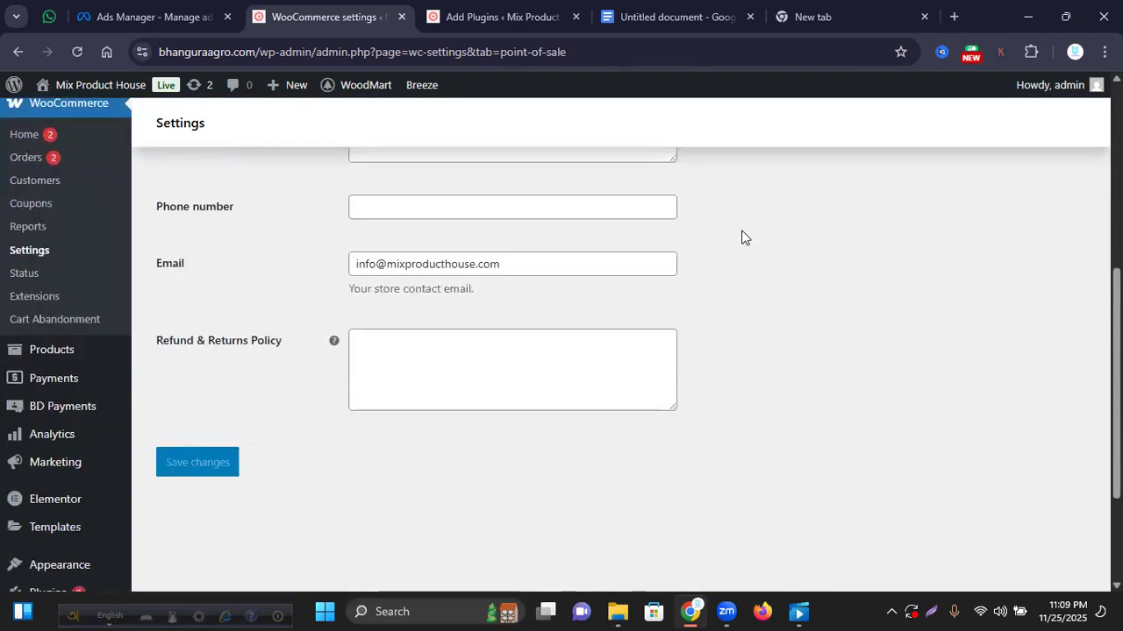
scroll(745, 233, "up", 5)
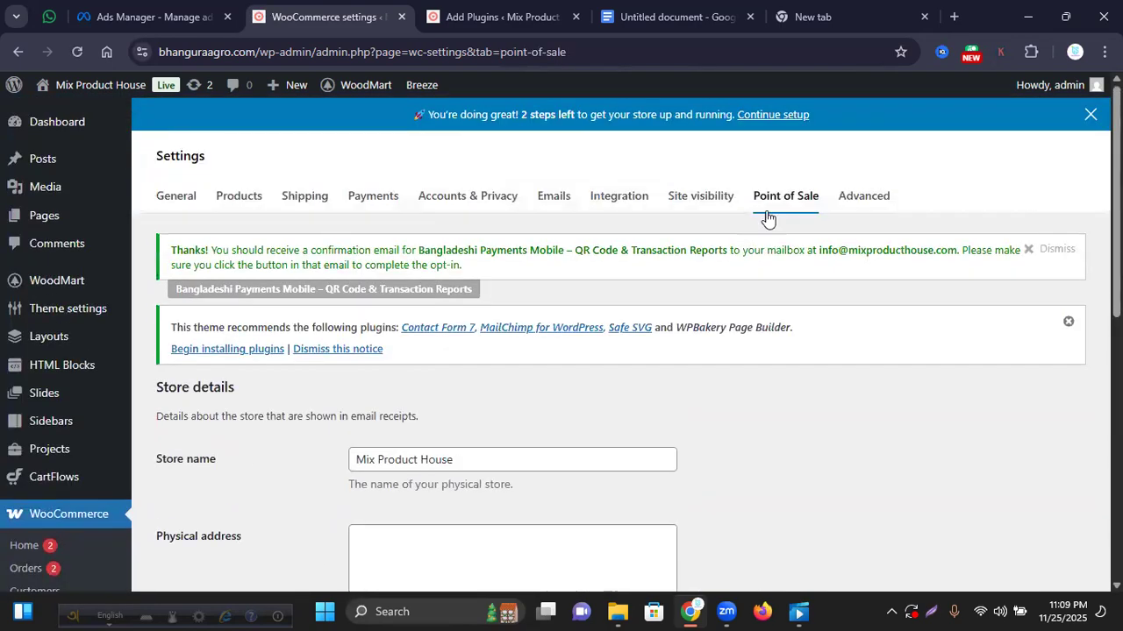
- Open the Advanced settings and review the page setup, checkout endpoints and account endpoints
left_click(864, 200)
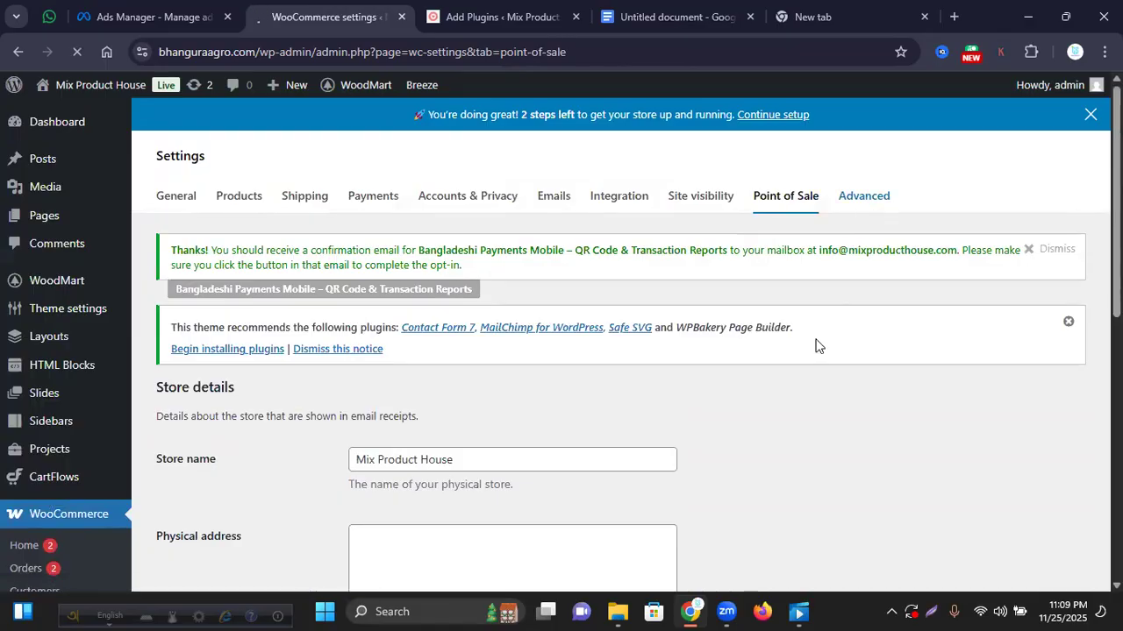
scroll(807, 340, "down", 2)
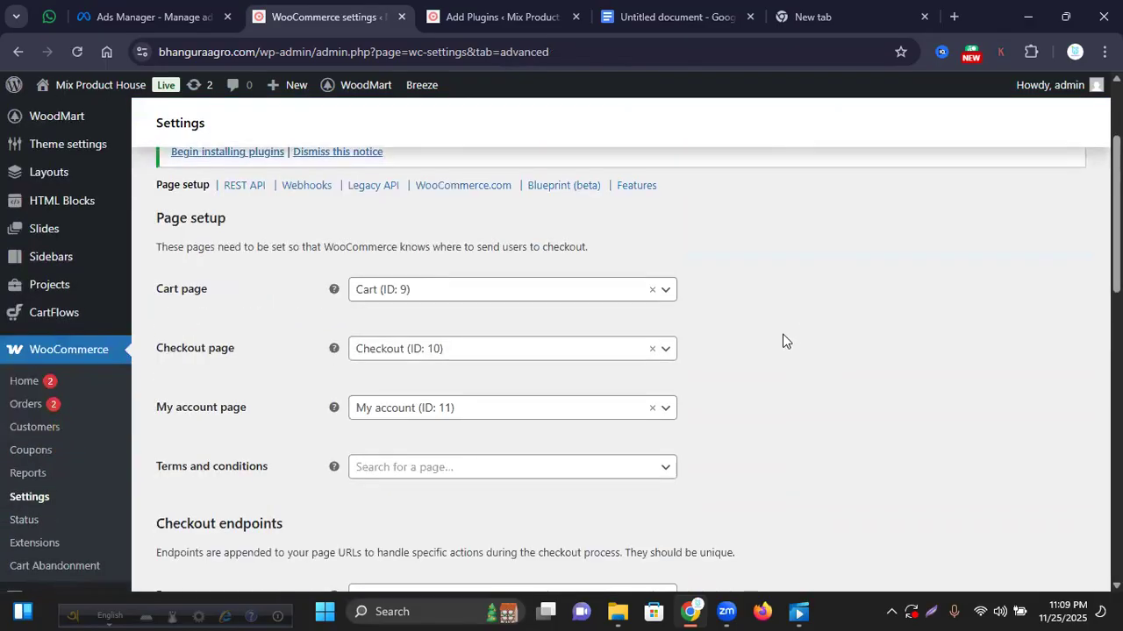
scroll(767, 316, "down", 2)
scroll(767, 316, "up", 1)
scroll(767, 315, "down", 4)
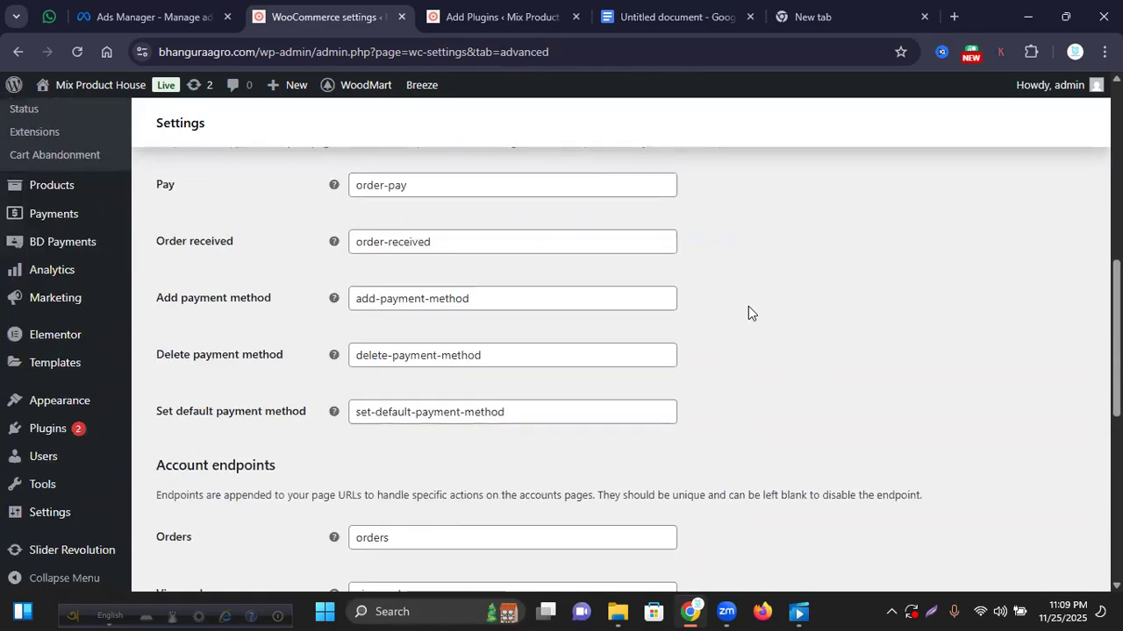
scroll(749, 313, "down", 6)
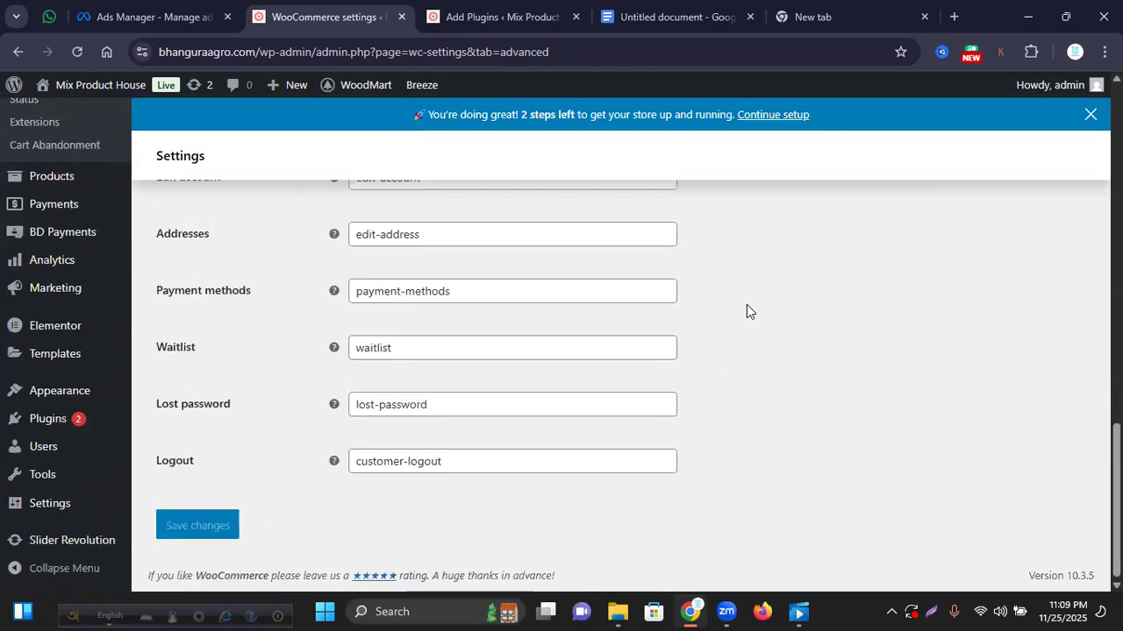
scroll(747, 306, "up", 10)
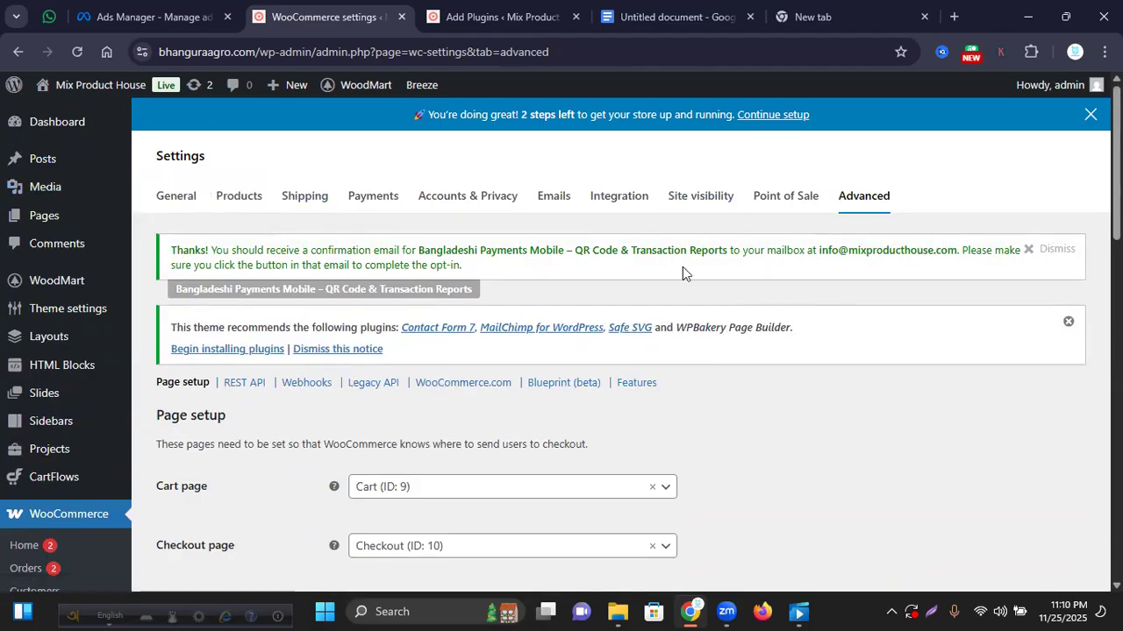
- Open the page for adding a new product in a separate browser tab and switch to it
scroll(201, 333, "down", 3)
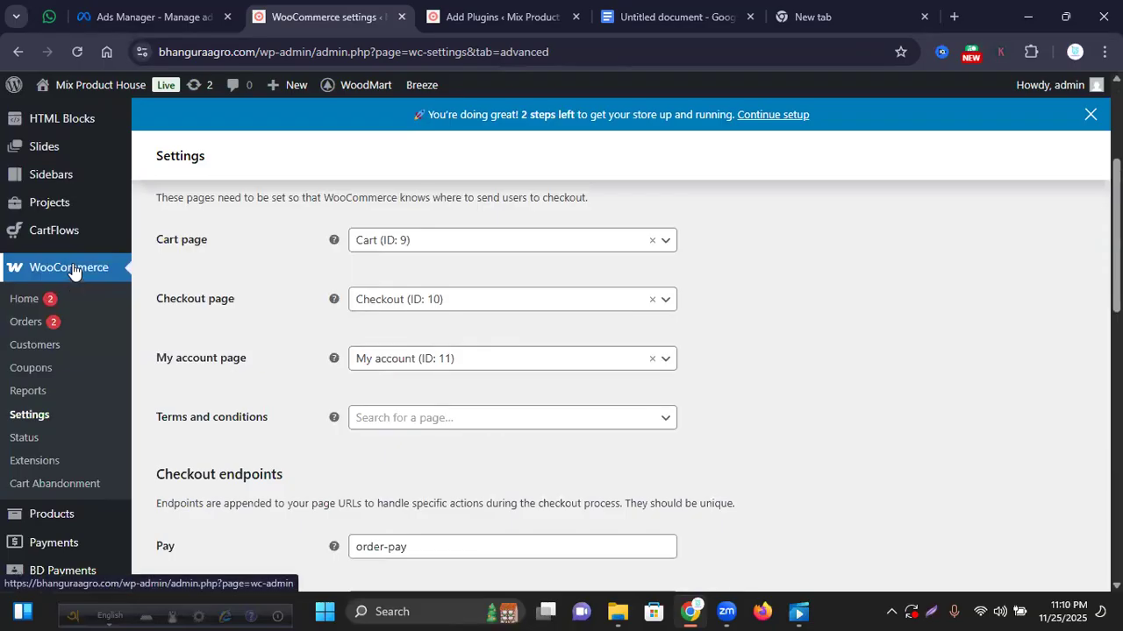
scroll(92, 269, "down", 2)
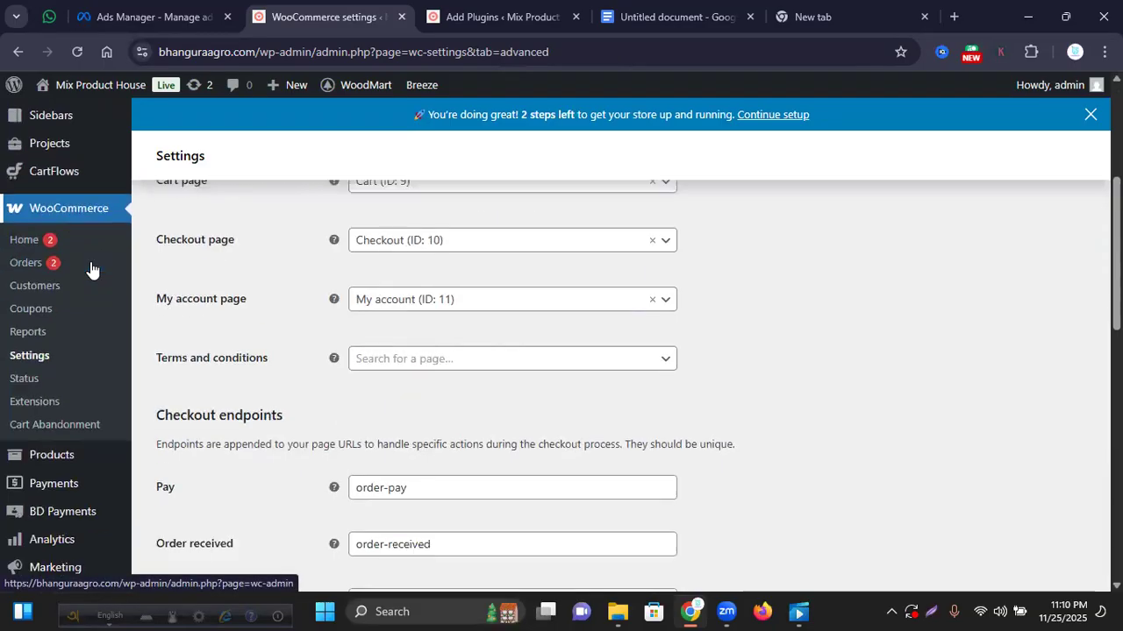
scroll(91, 269, "down", 1)
mouse_move(12, 278)
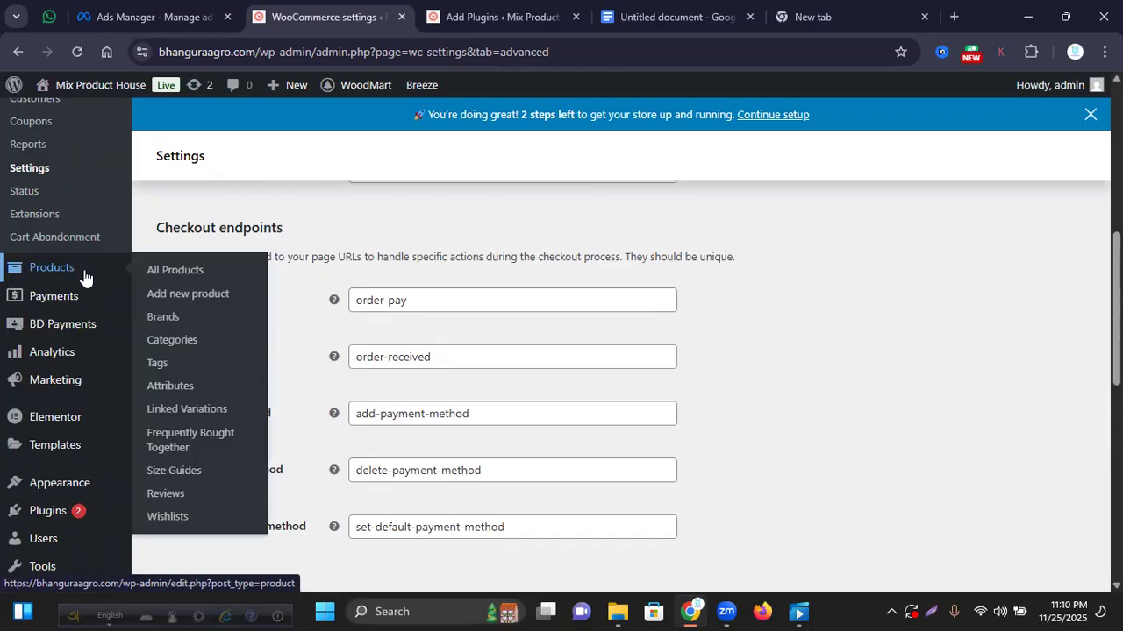
right_click(175, 297)
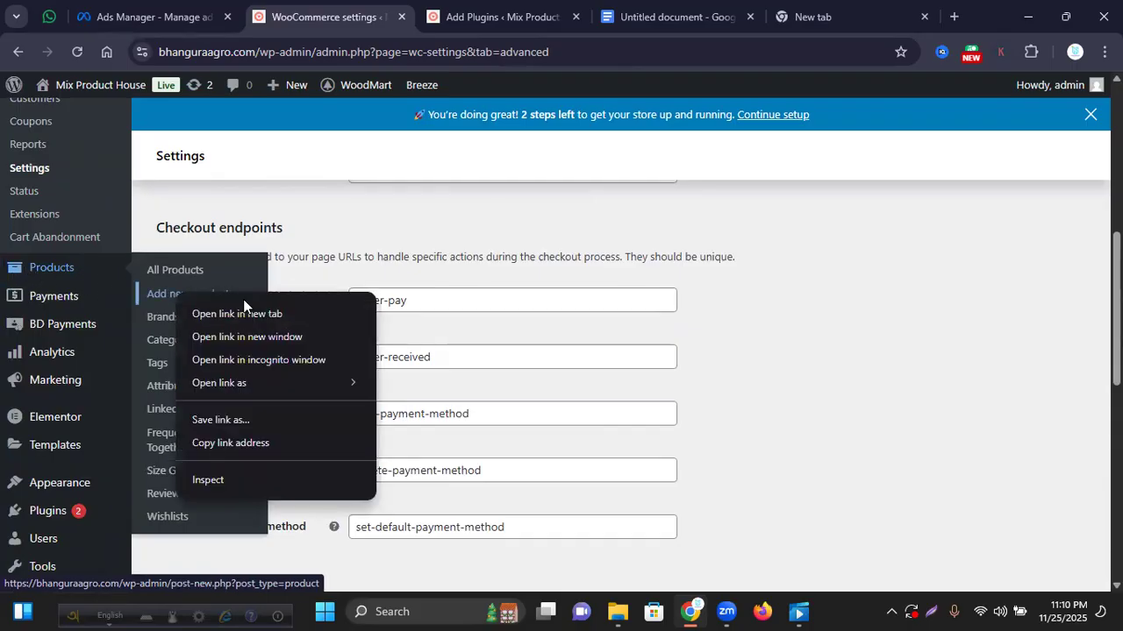
left_click(243, 314)
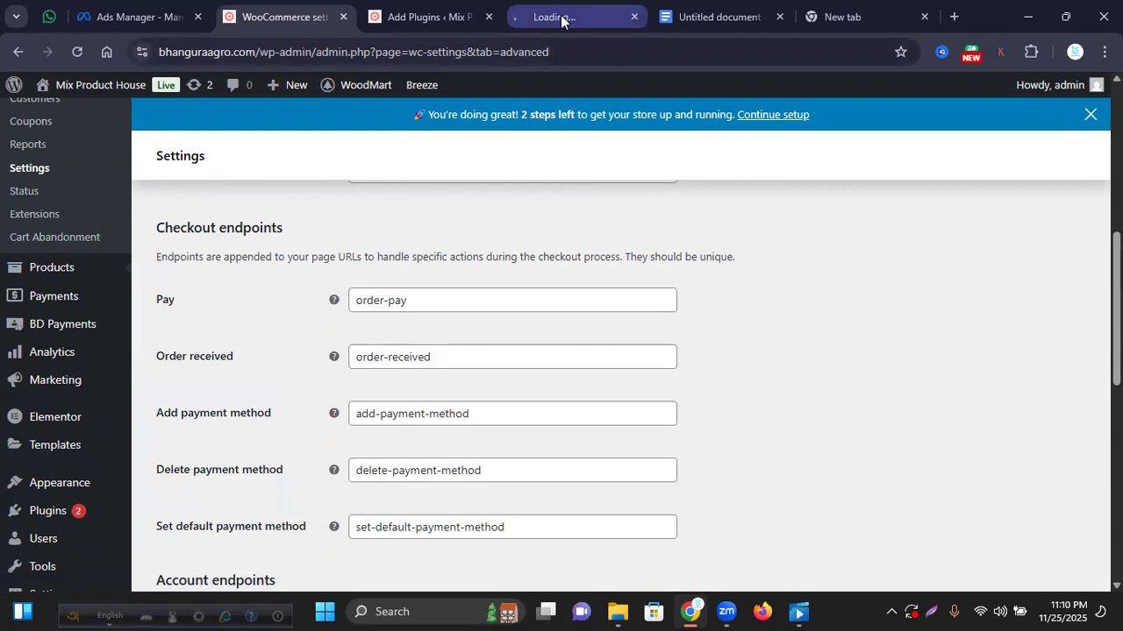
left_click(561, 17)
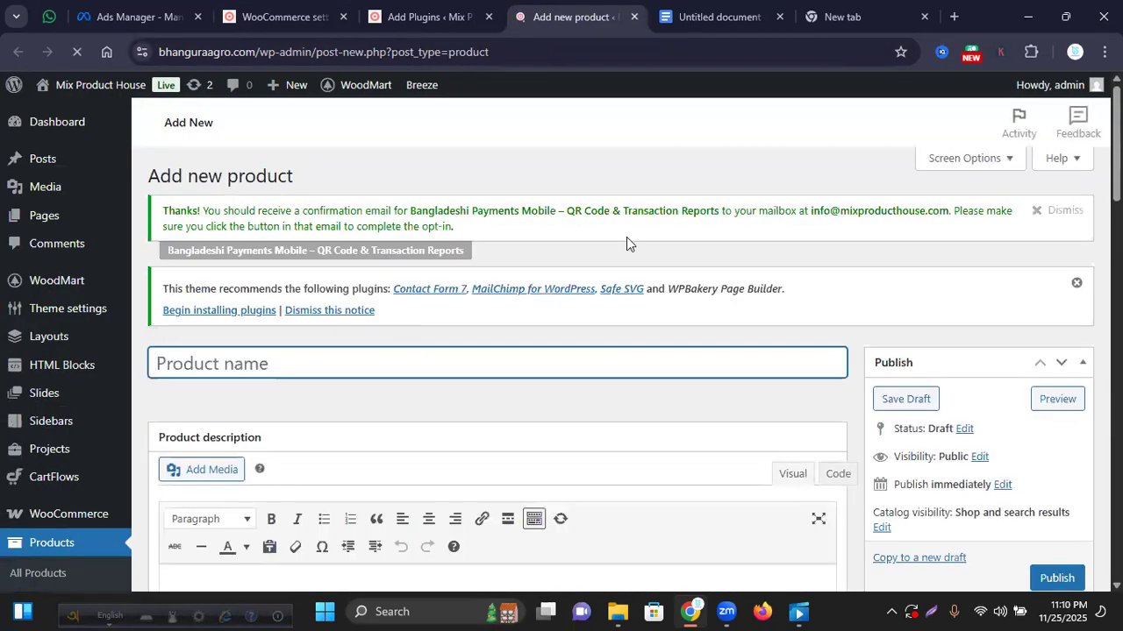
scroll(684, 175, "down", 1)
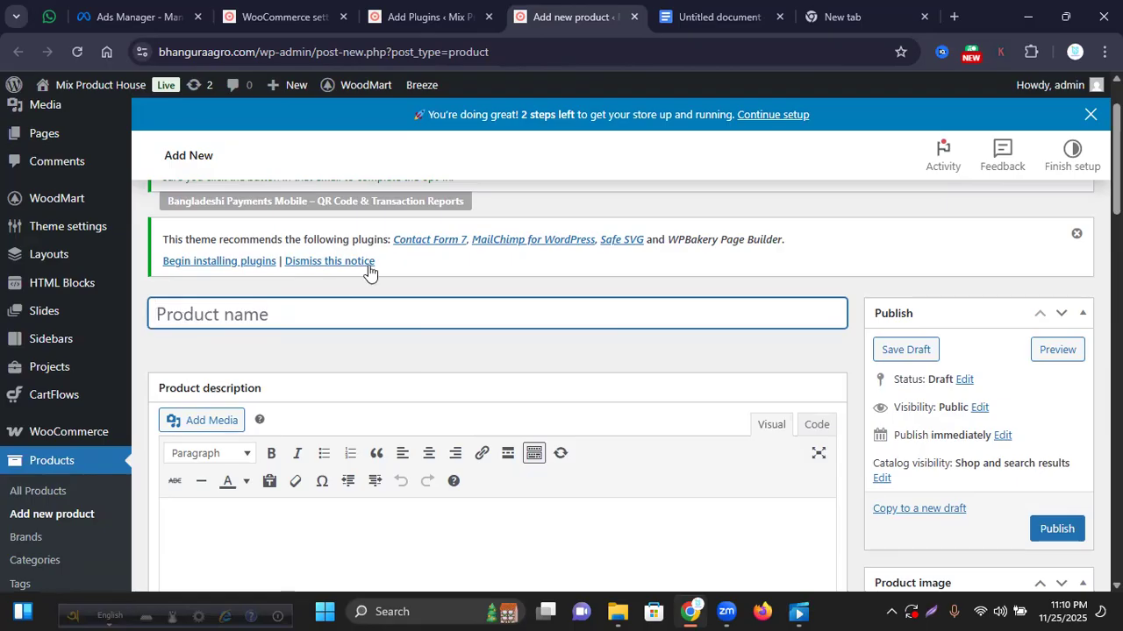
- Copy the title line from the Google Docs document and paste it as the product name: Camella 20" Ladies Cycle – ৭ থেকে ১০ বছর বয়সী মেয়েদের জন্য পারফেক্ট রাইড
left_click(715, 16)
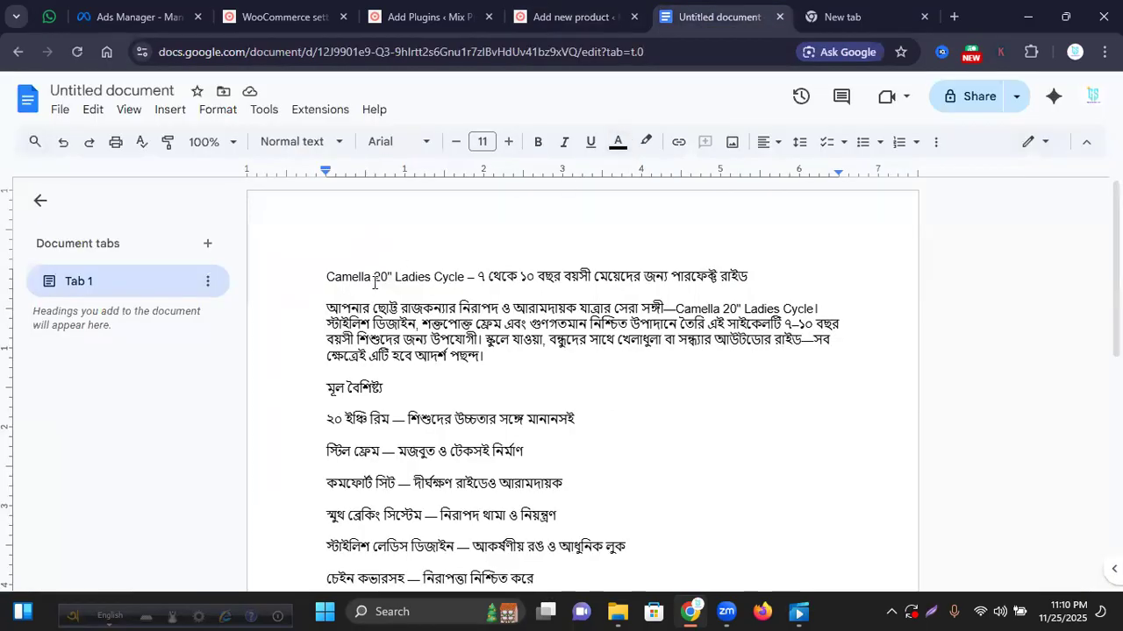
left_click(462, 277)
left_click_drag(453, 277, 330, 278)
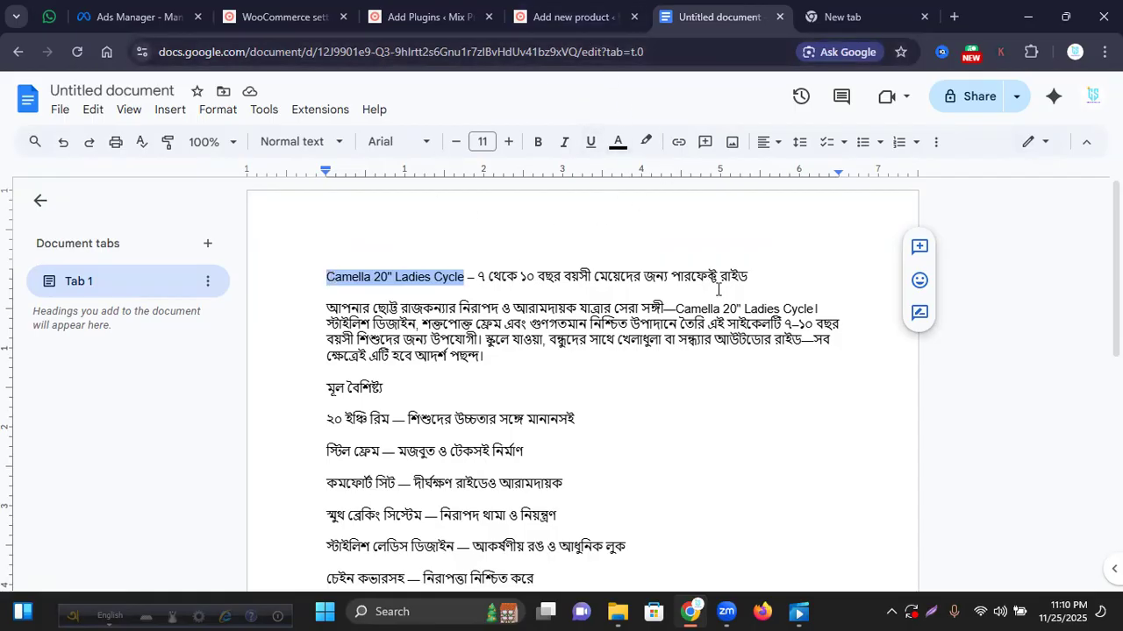
left_click_drag(760, 275, 279, 268)
key("ctrl+c")
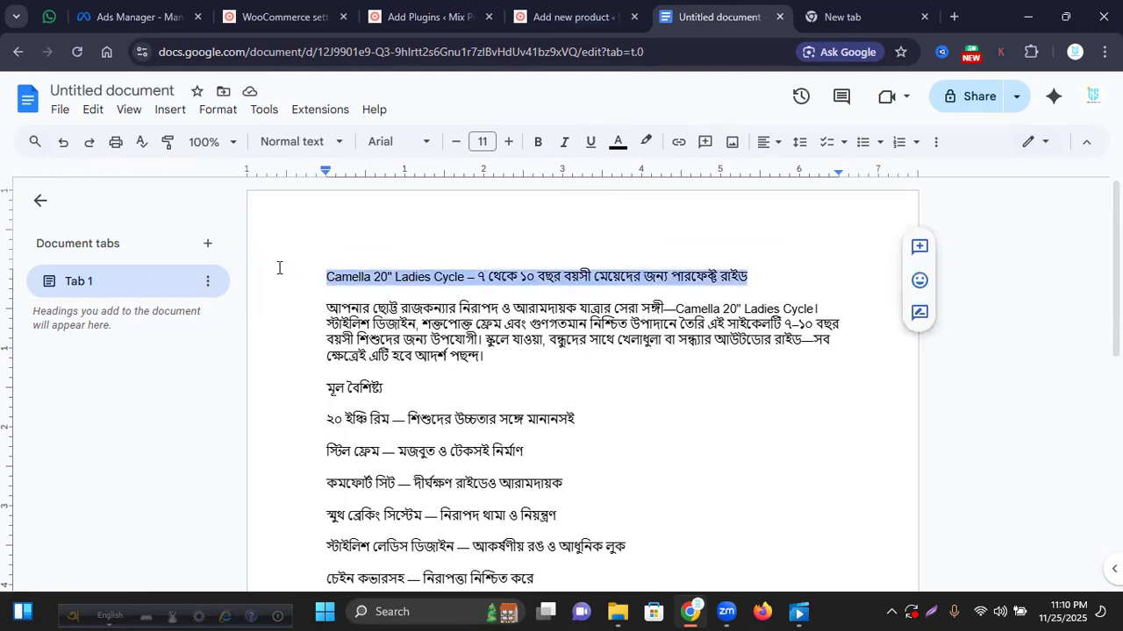
left_click(540, 18)
key("ctrl+v")
- Copy all the text below the title in the Google Docs document and paste it into the product description
scroll(392, 325, "down", 5)
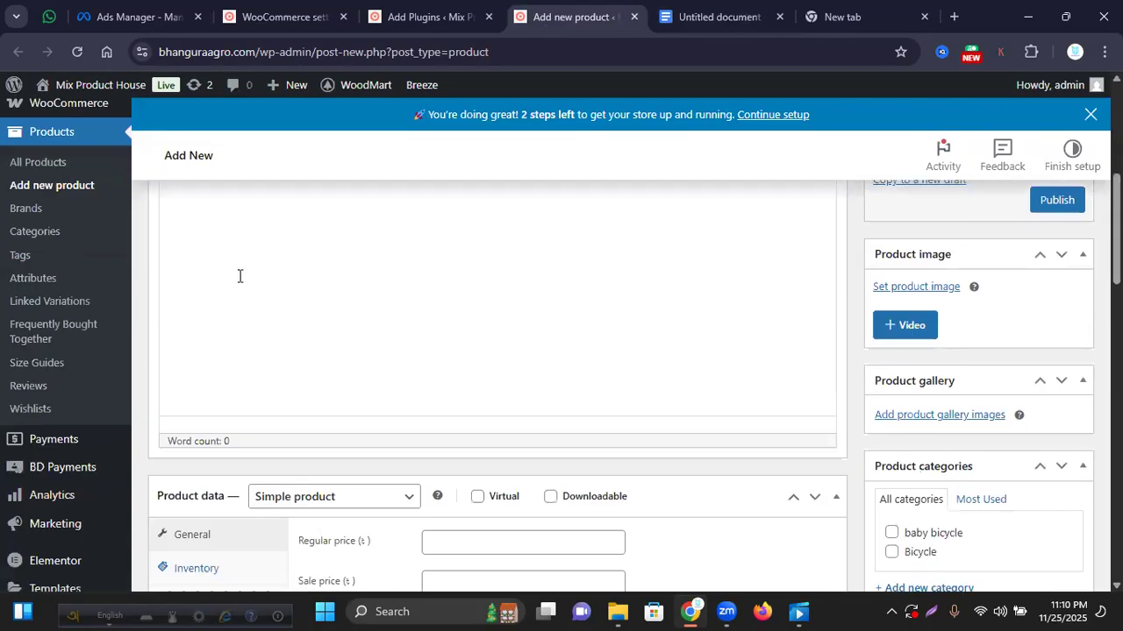
scroll(240, 345, "up", 3)
left_click(213, 350)
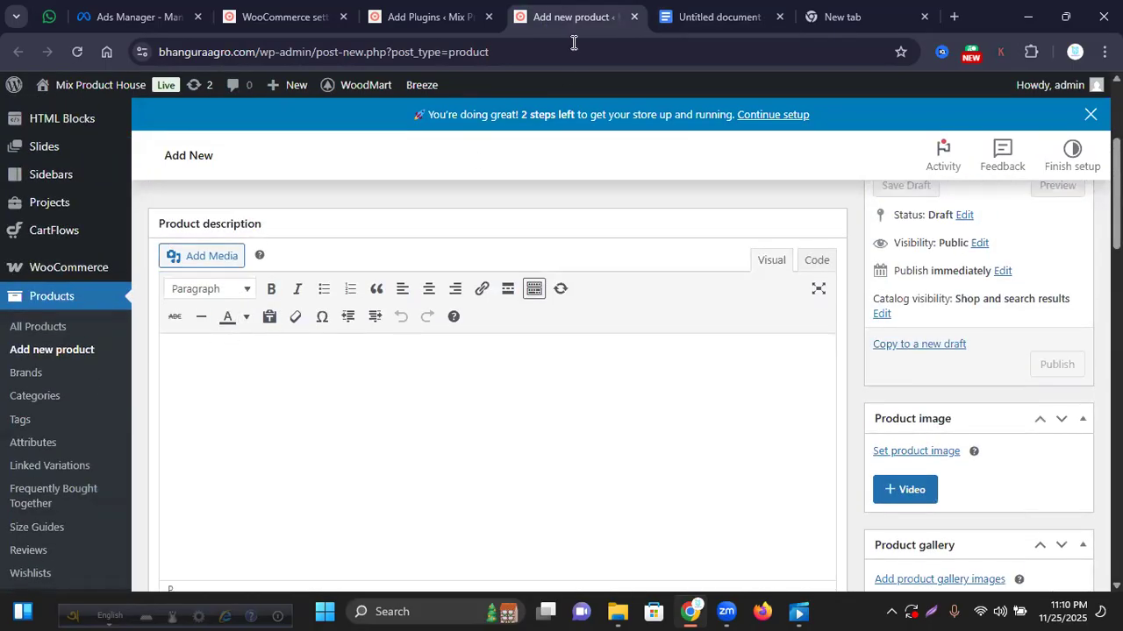
left_click(694, 20)
scroll(595, 333, "down", 5)
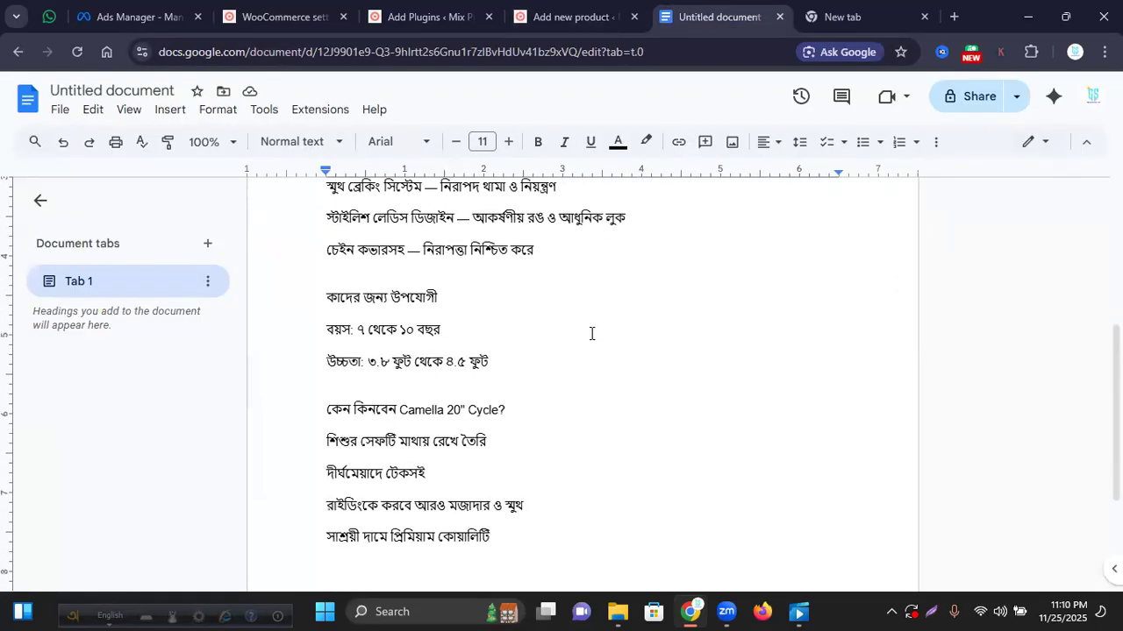
left_click_drag(502, 342, 328, 300)
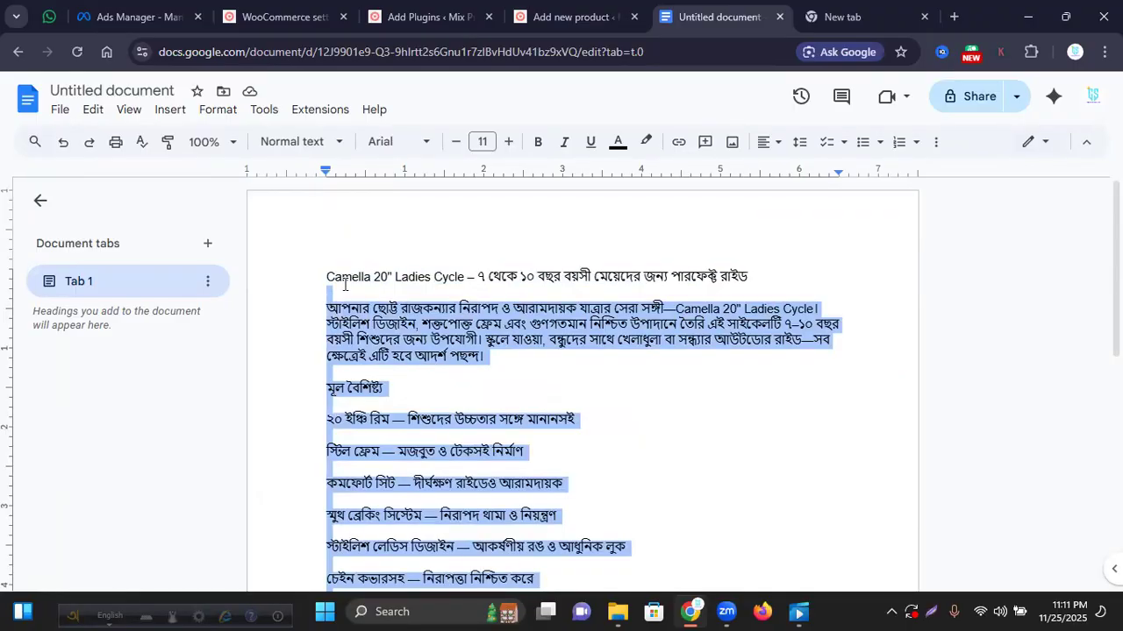
left_click(548, 7)
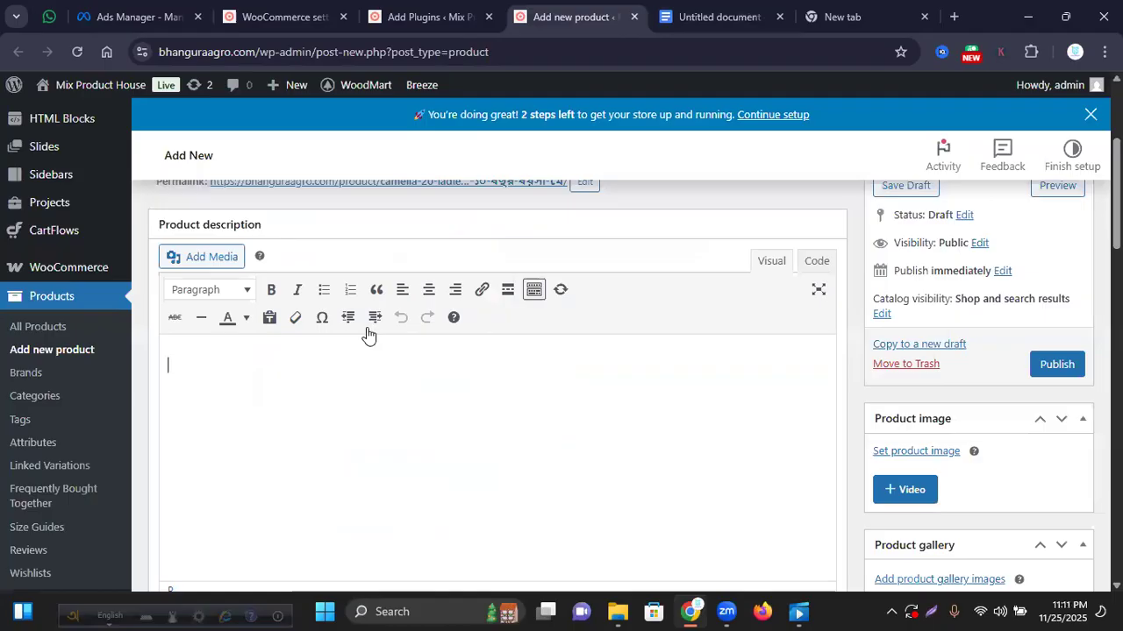
left_click(251, 374)
key("ctrl+v")
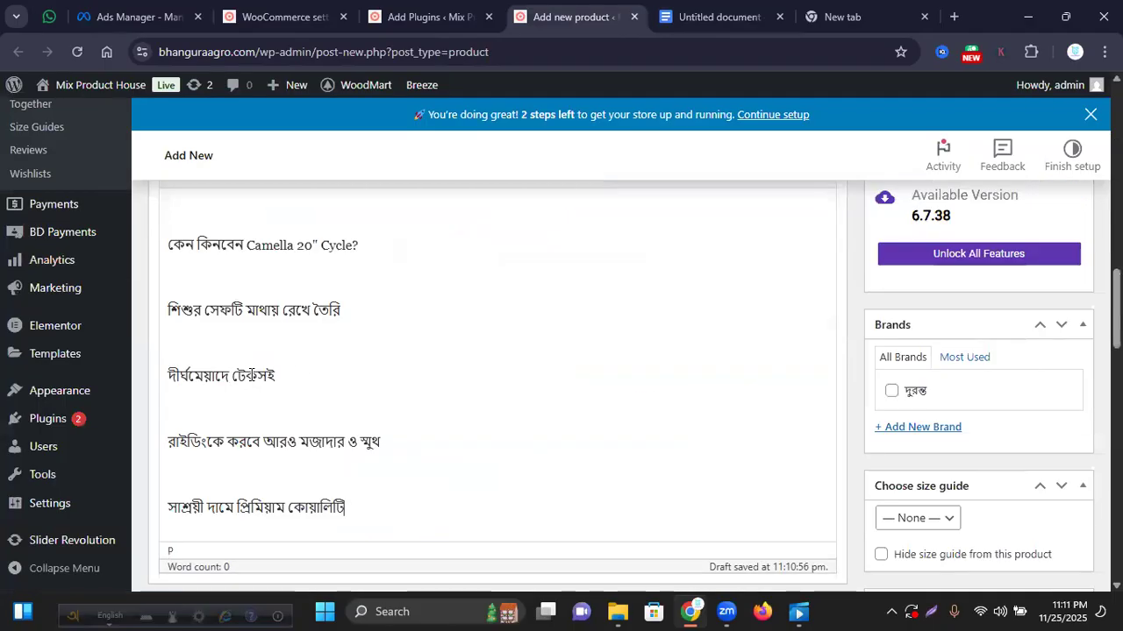
scroll(601, 316, "up", 3)
scroll(555, 313, "up", 6)
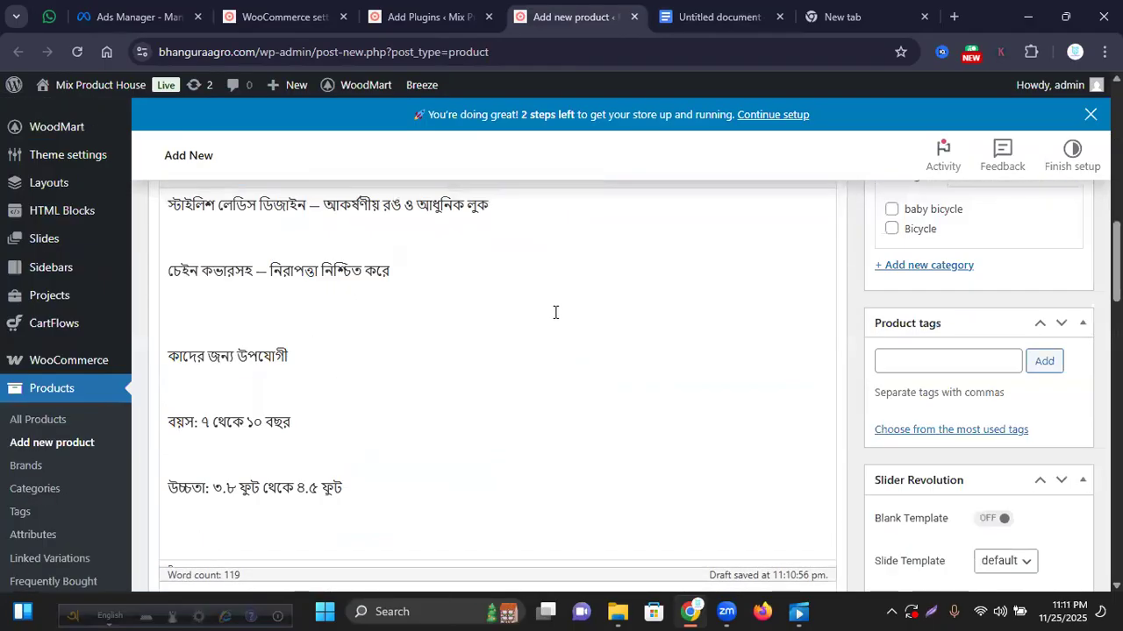
- In the Google Docs document, copy the text from the "মূল বৈশিষ্ট্য" heading through the "বয়স: ৭ থেকে ১০ বছর" line
left_click(676, 15)
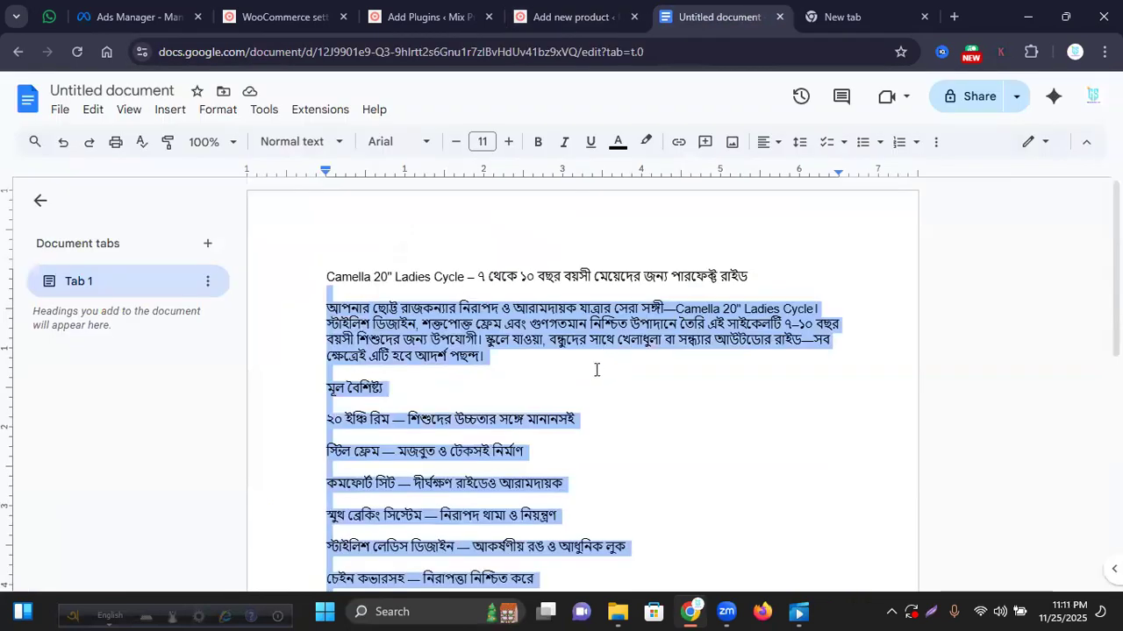
scroll(614, 351, "down", 2)
left_click(699, 306)
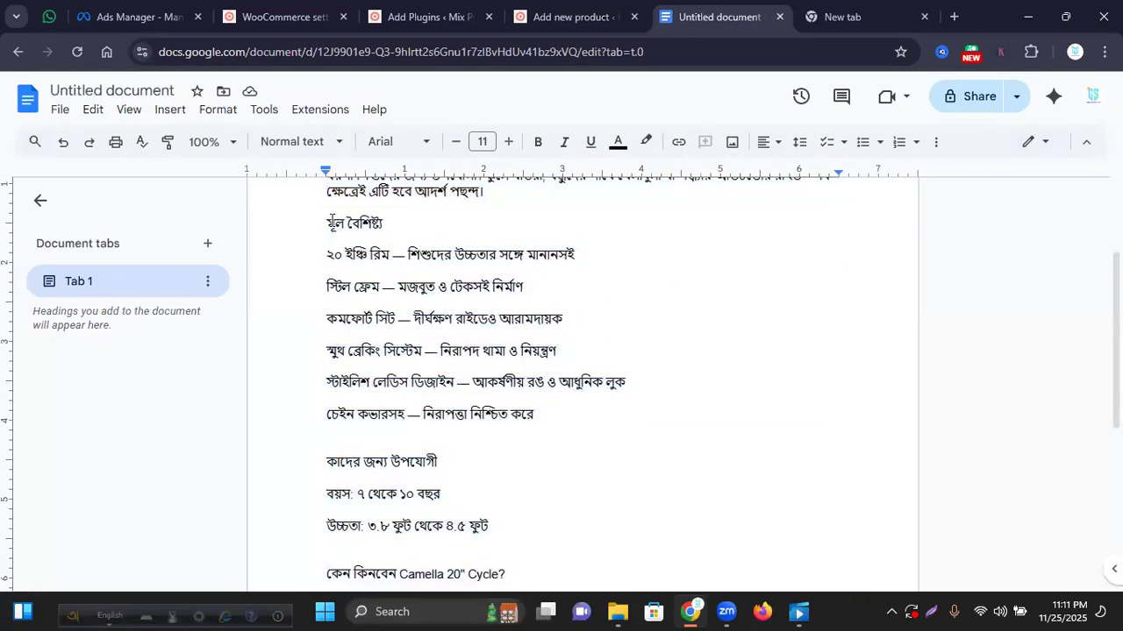
left_click_drag(323, 223, 461, 412)
scroll(461, 452, "down", 1)
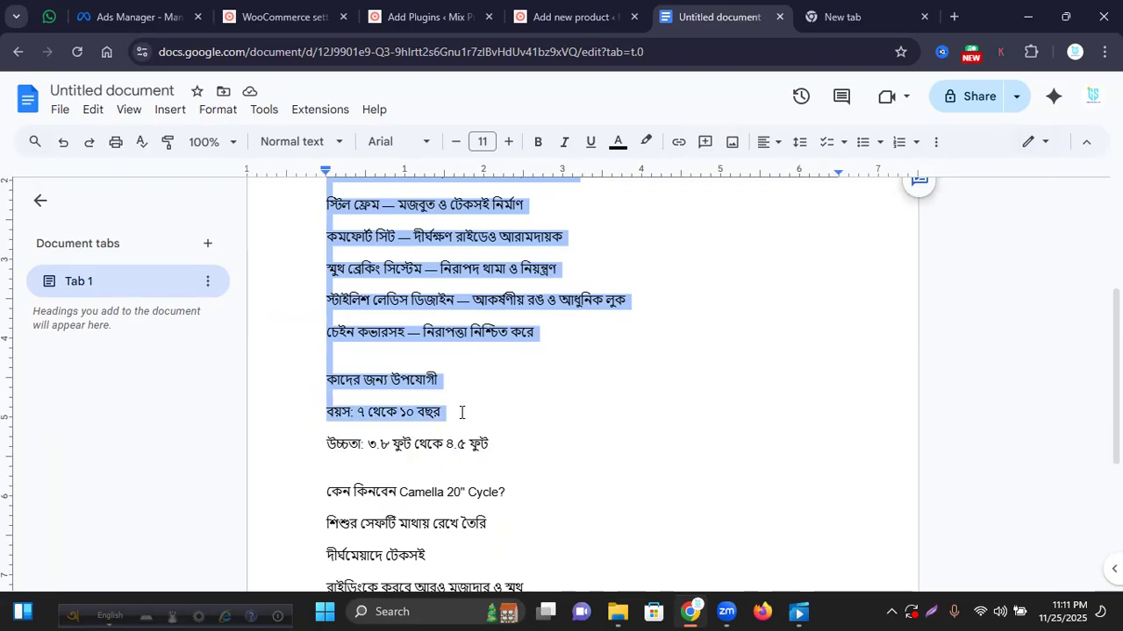
left_click_drag(462, 412, 461, 412)
type("c")
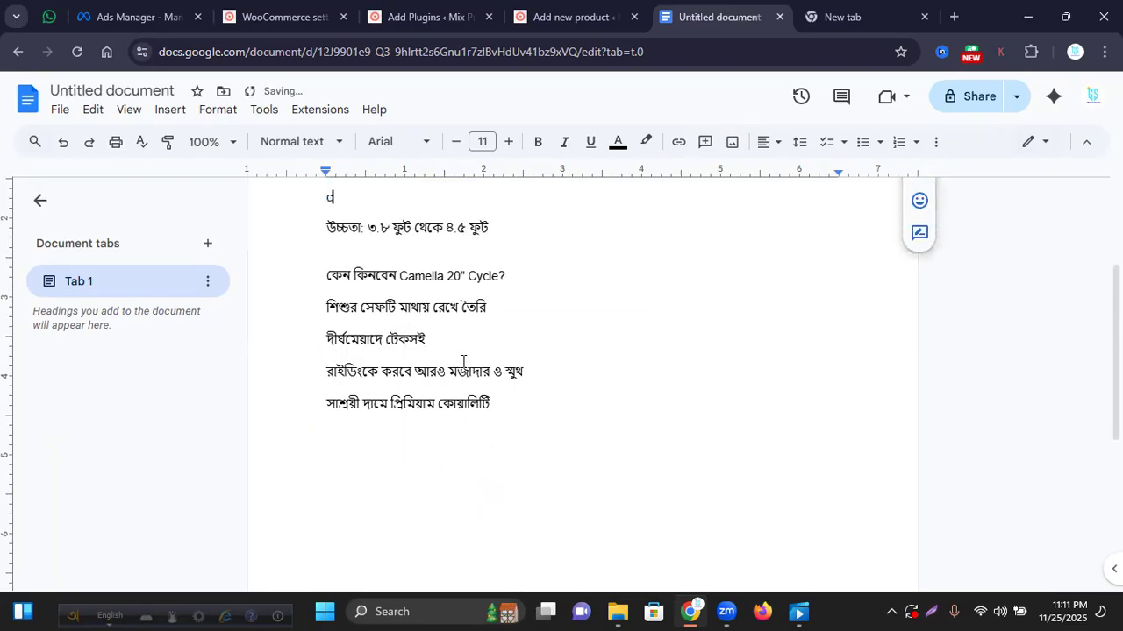
- Return to the new product page and paste the copied features text into the product short description
left_click(561, 17)
scroll(388, 400, "down", 4)
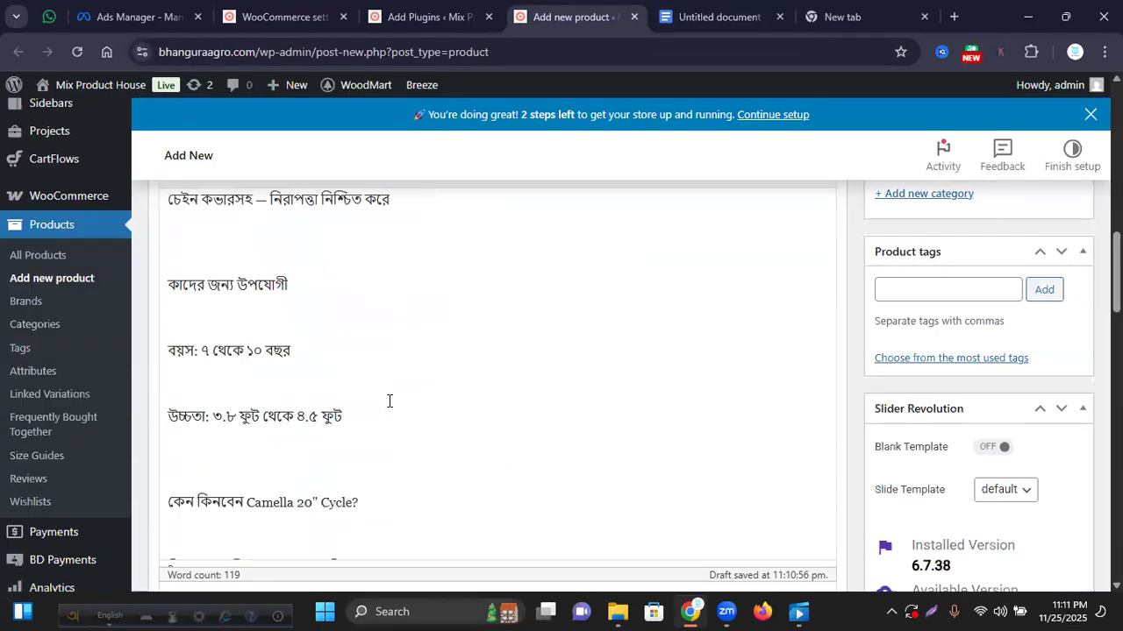
scroll(413, 394, "down", 4)
scroll(509, 355, "down", 5)
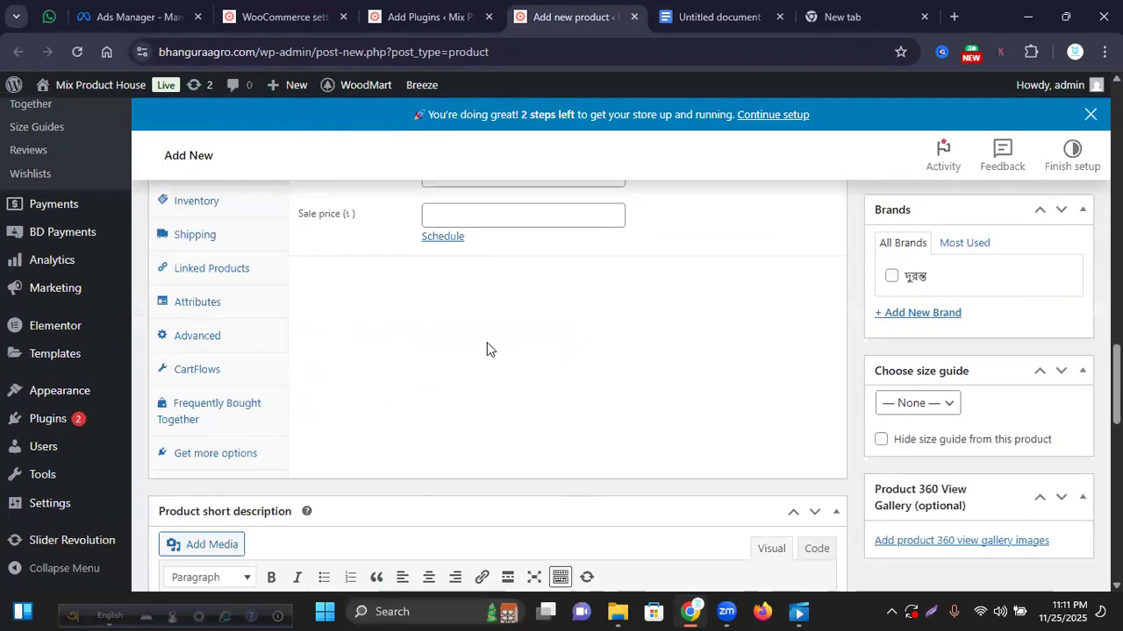
scroll(488, 348, "up", 3)
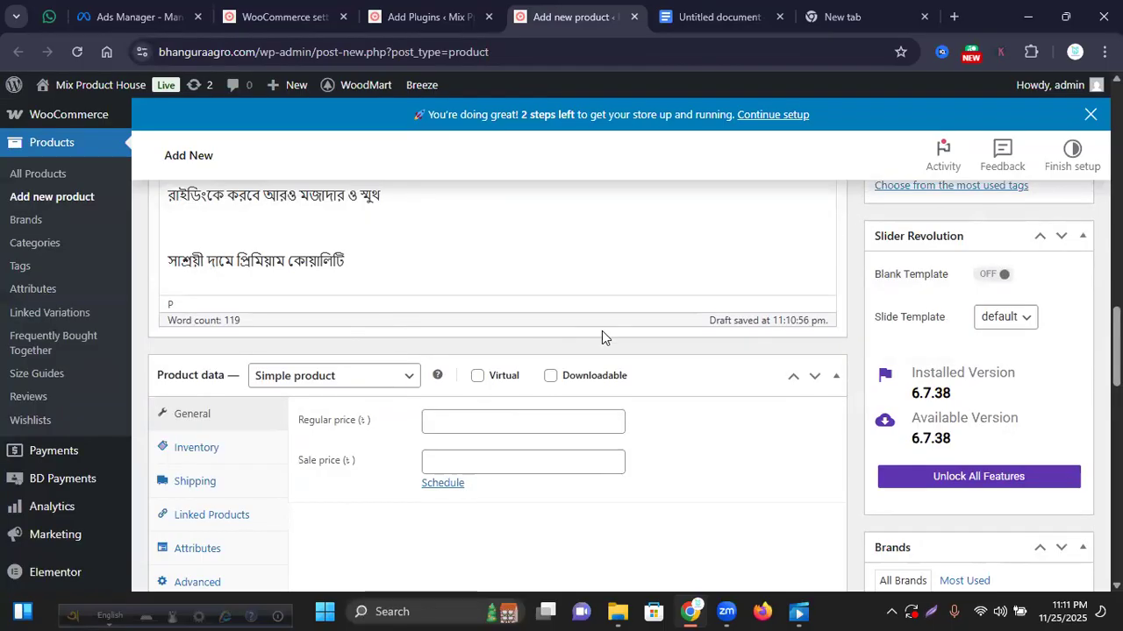
scroll(602, 336, "down", 7)
left_click(195, 321)
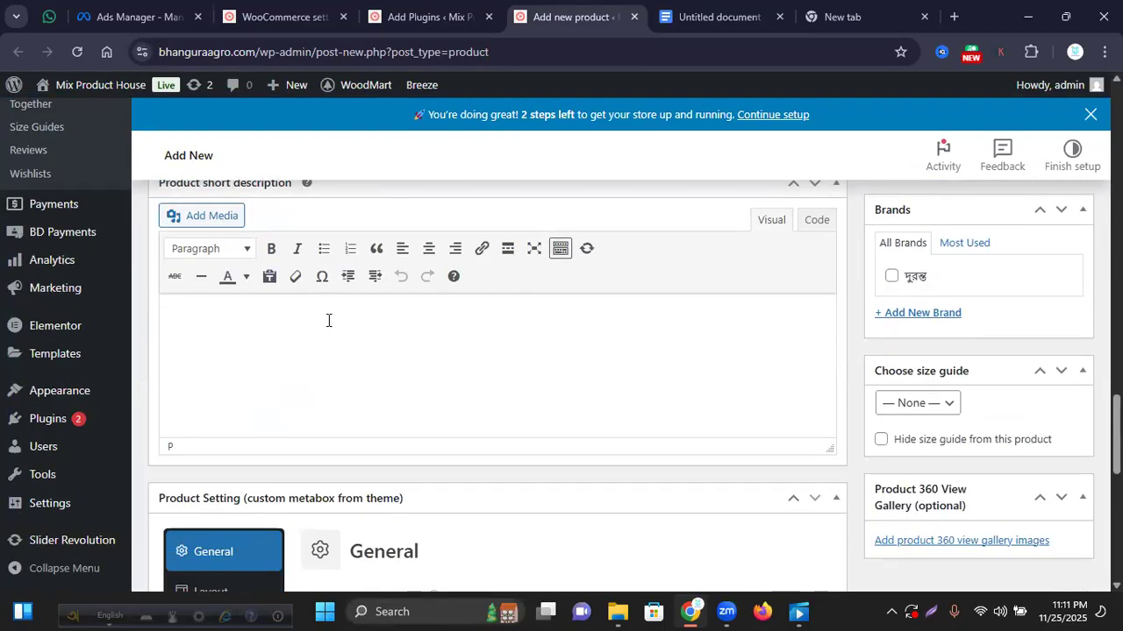
key("ctrl+v")
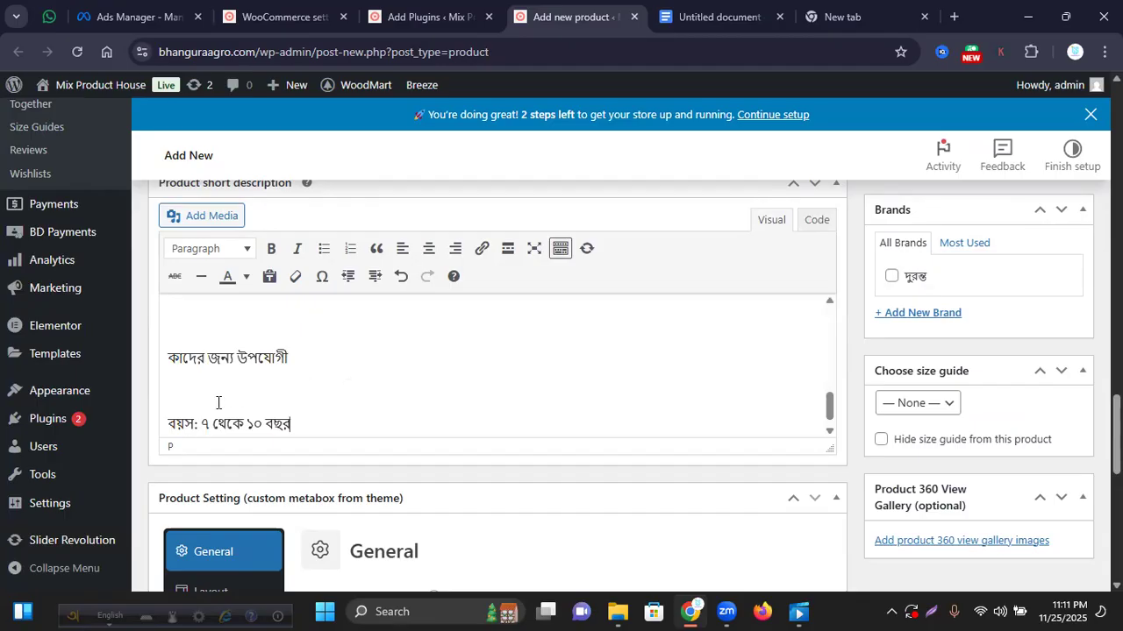
- In the short description, remove the blank lines above the "বয়স", "কাদের জন্য উপযোগী", "চেইন কভারসহ" and "স্টাইলিশ লেডিস ডিজাইন" lines
left_click(170, 424)
key("BackSpace")
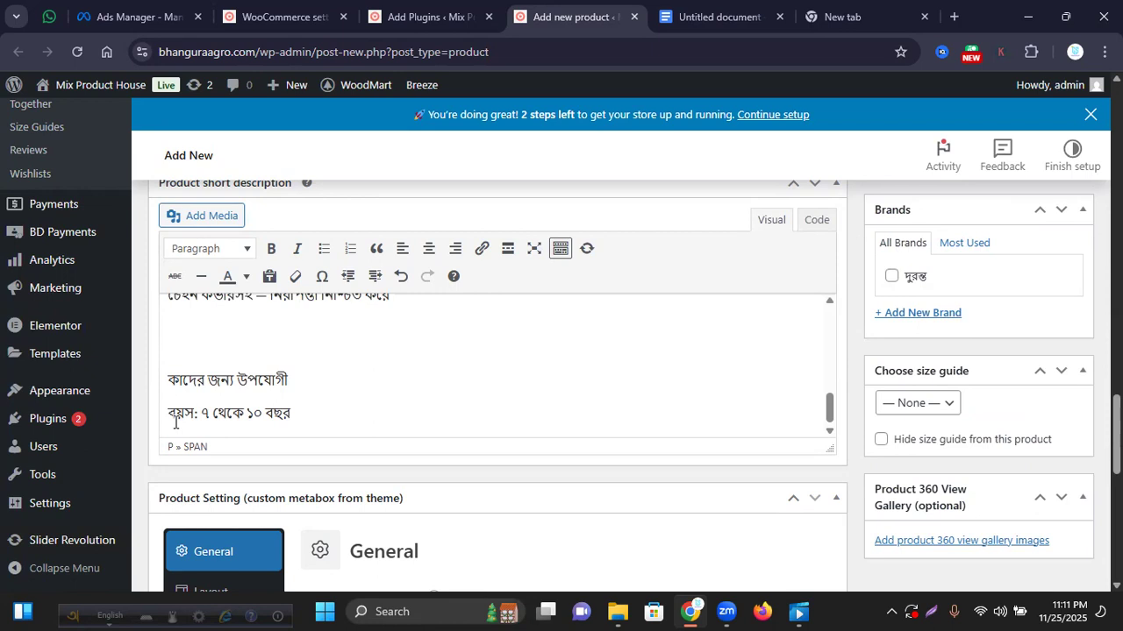
left_click(168, 380)
key("BackSpace")
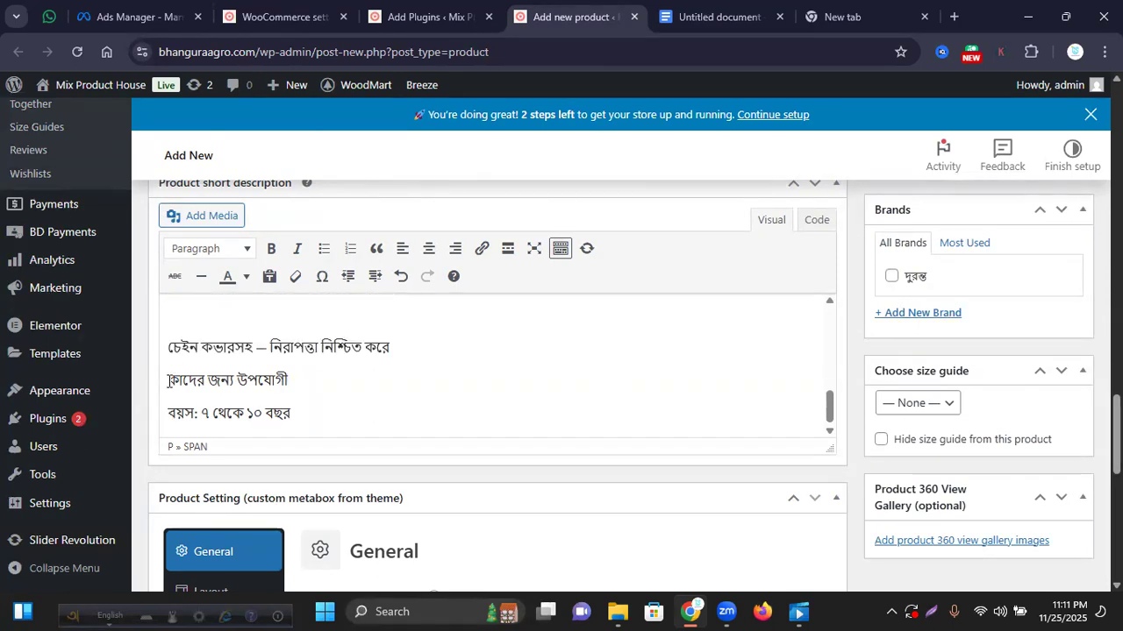
scroll(256, 351, "up", 3)
scroll(253, 381, "down", 3)
scroll(186, 356, "up", 2)
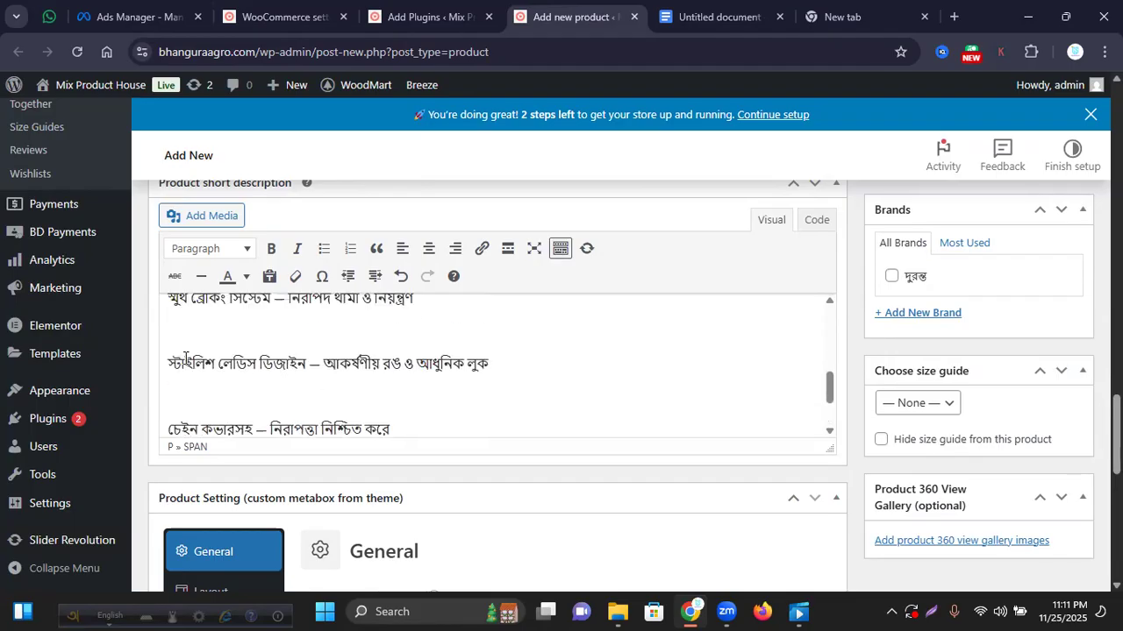
left_click(166, 430)
key("BackSpace")
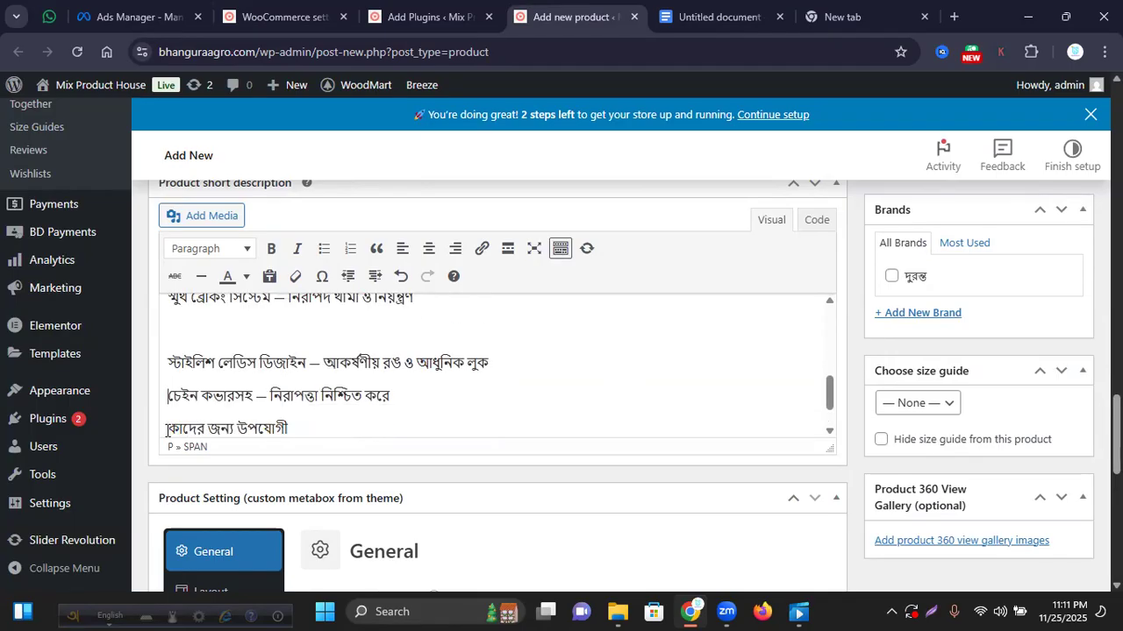
left_click(167, 362)
key("BackSpace")
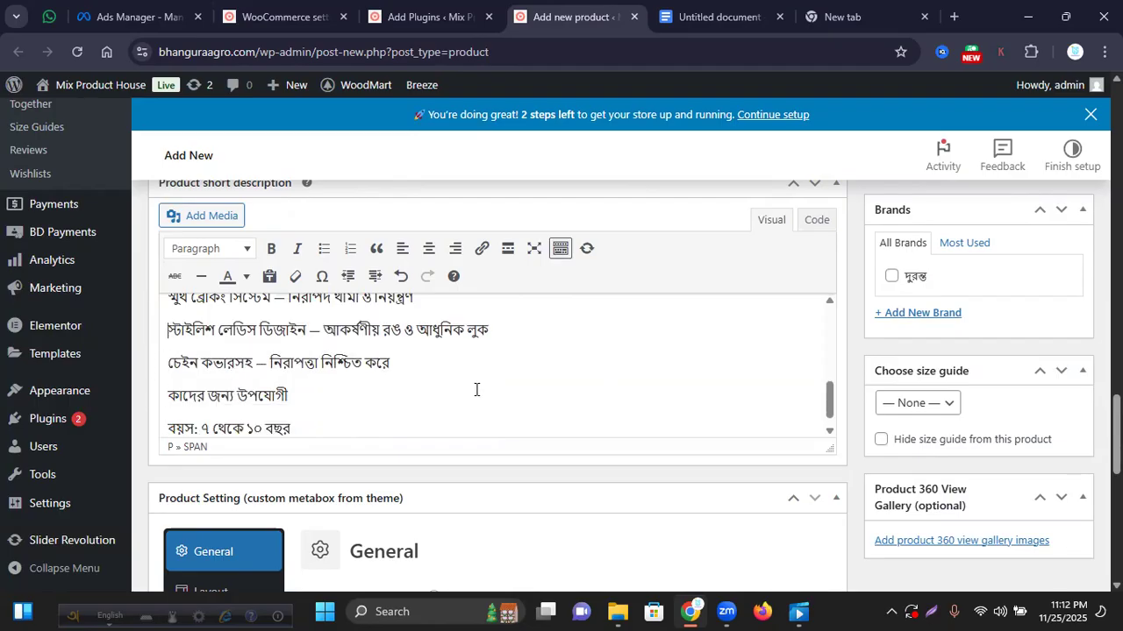
- Remove the blank lines above the "স্মুথ ব্রেকিং সিস্টেম" and "কমফোর্ট সিট" lines of the short description
scroll(477, 389, "up", 5)
scroll(465, 389, "down", 3)
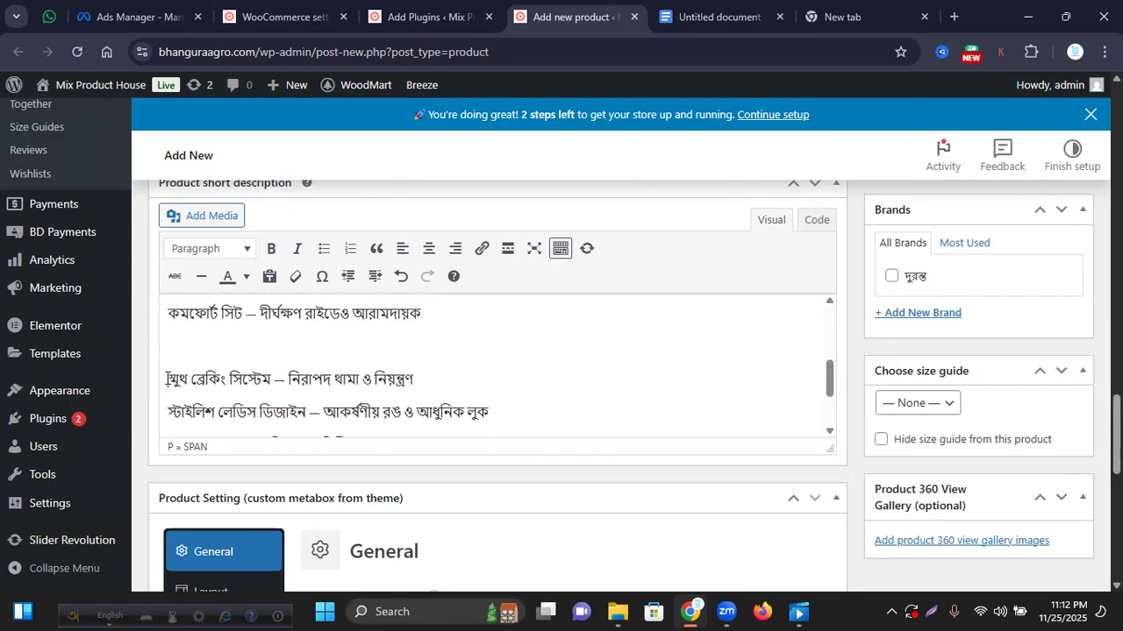
left_click(167, 379)
key("BackSpace")
scroll(166, 379, "up", 3)
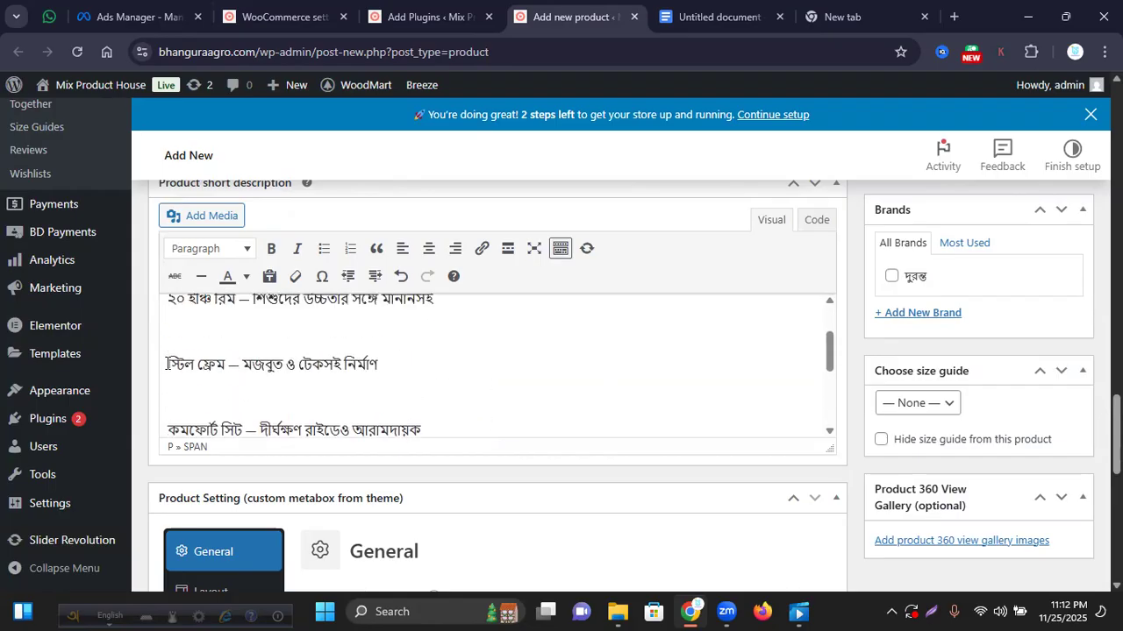
scroll(165, 391, "down", 2)
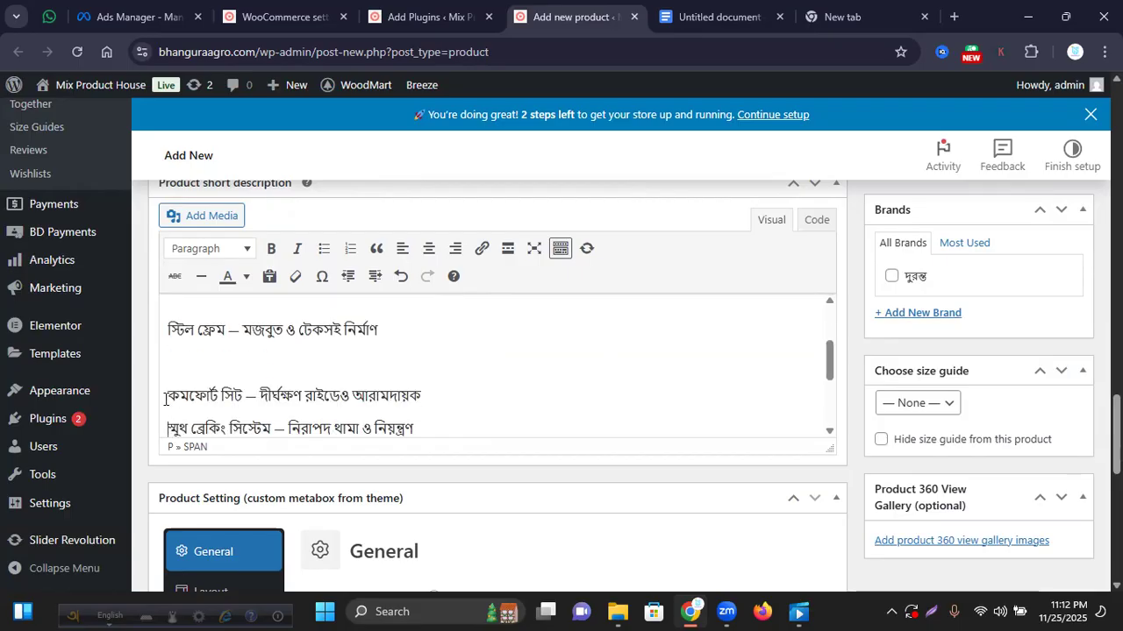
left_click(165, 400)
key("BackSpace")
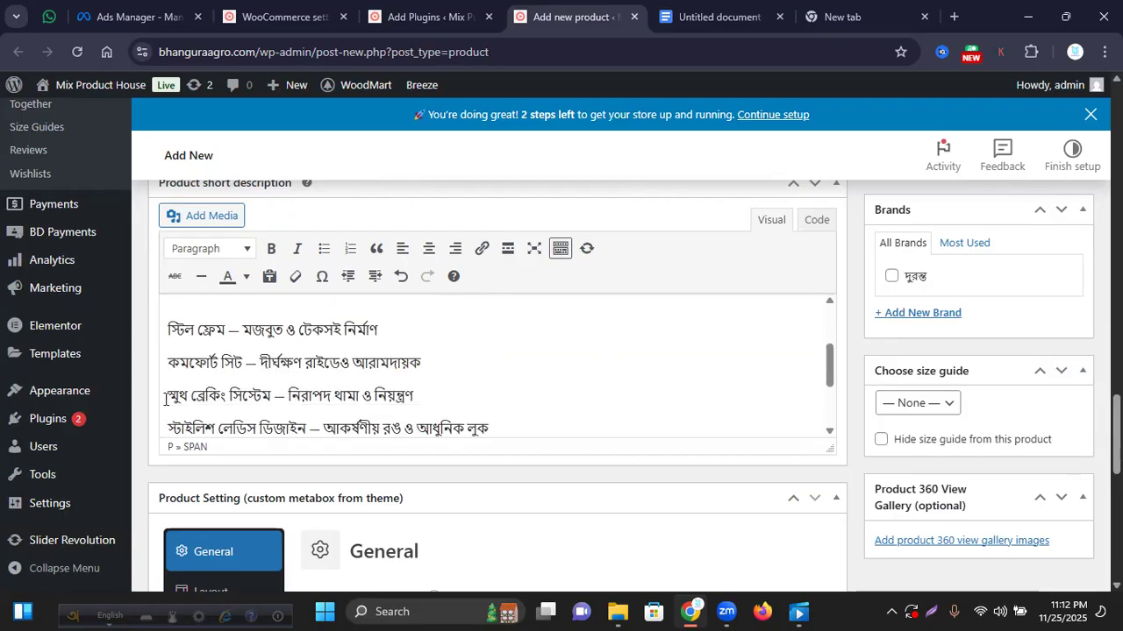
- Remove the blank lines above the "স্টিল ফ্রেম" and "২০ ইঞ্চি রিম" lines of the short description
scroll(410, 330, "up", 3)
scroll(255, 400, "down", 2)
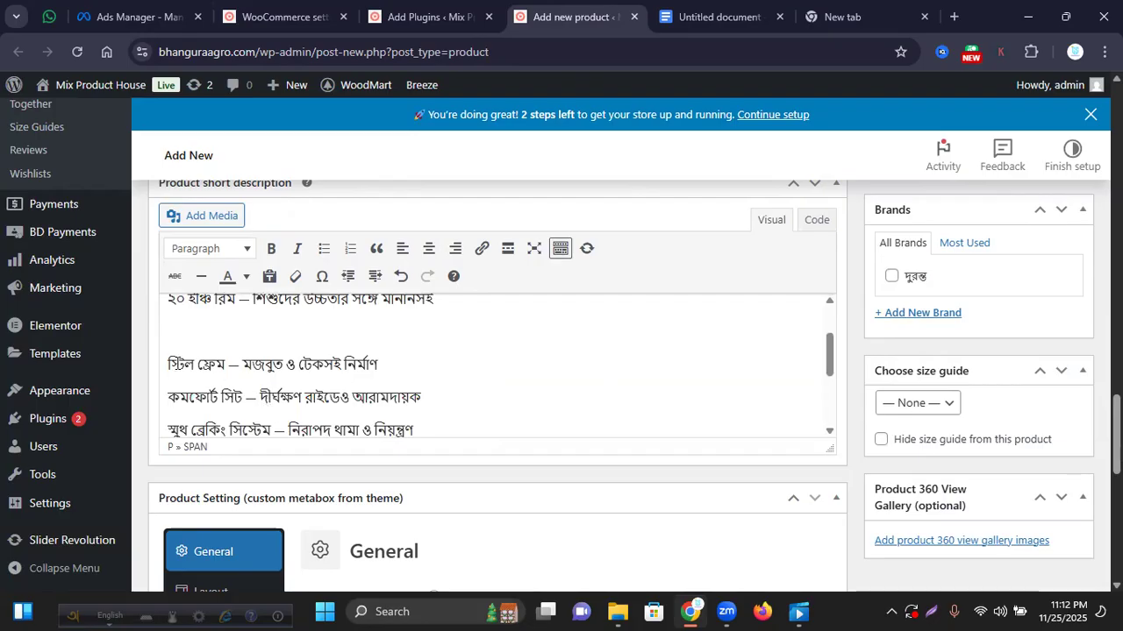
left_click(164, 360)
key("BackSpace")
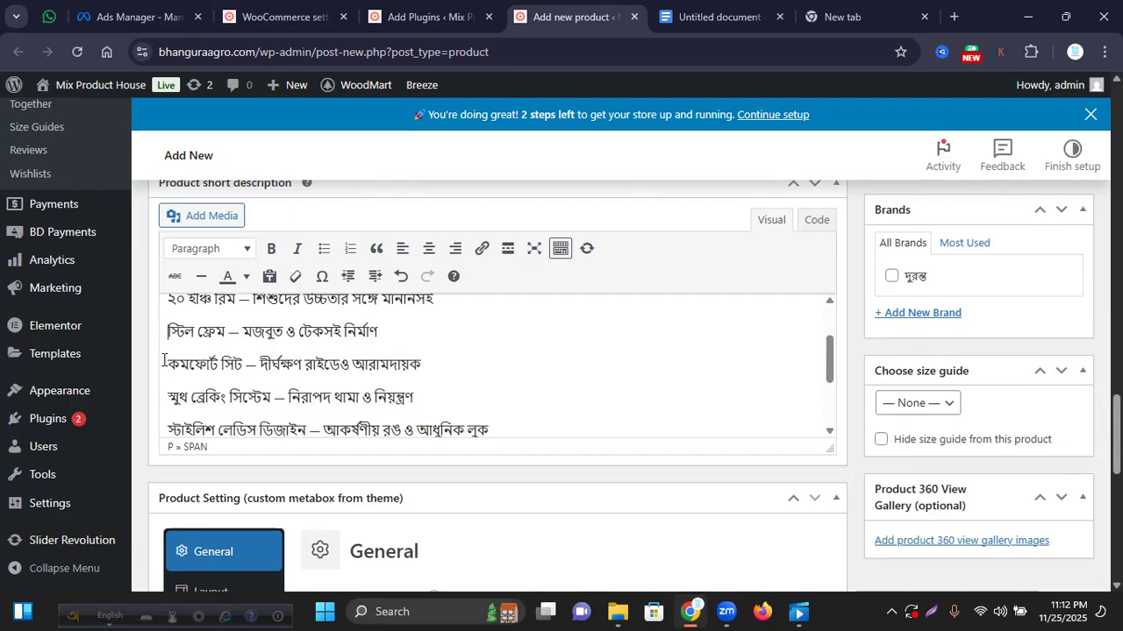
scroll(484, 358, "up", 1)
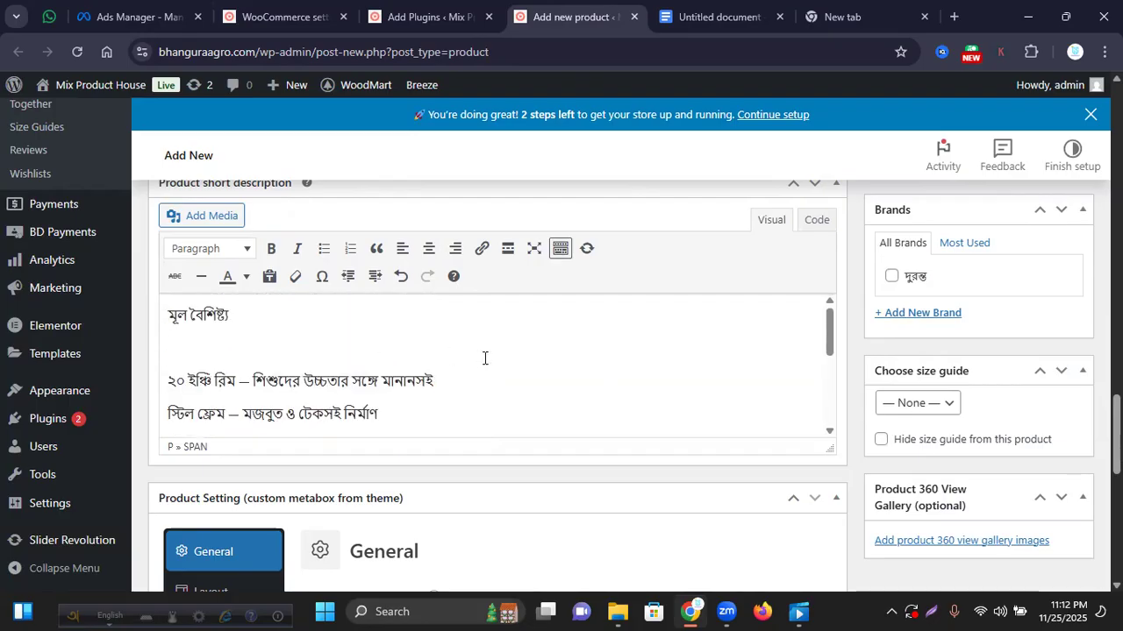
left_click(169, 379)
key("BackSpace")
- In the product data, set the regular price to 9000 and the sale price to 8500
scroll(738, 455, "down", 4)
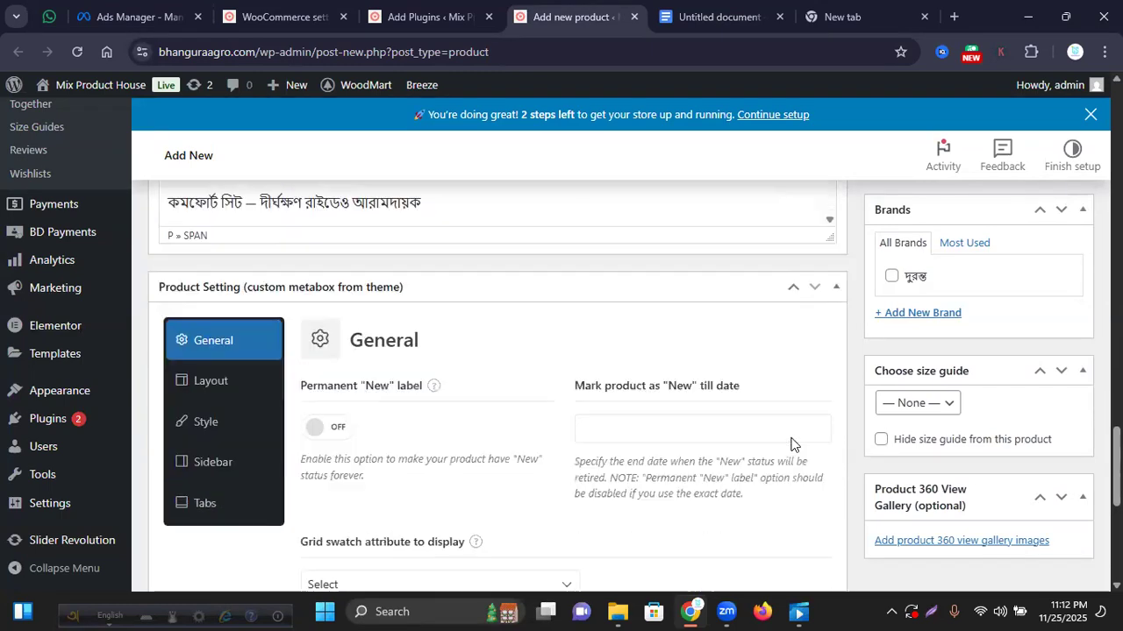
scroll(792, 444, "up", 10)
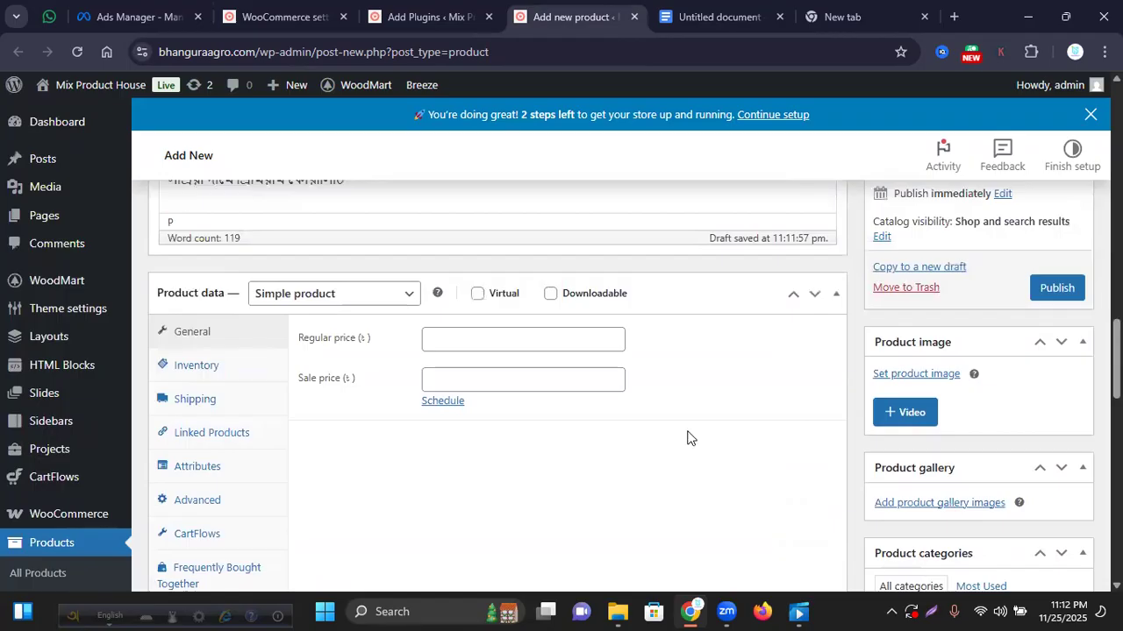
left_click(458, 339)
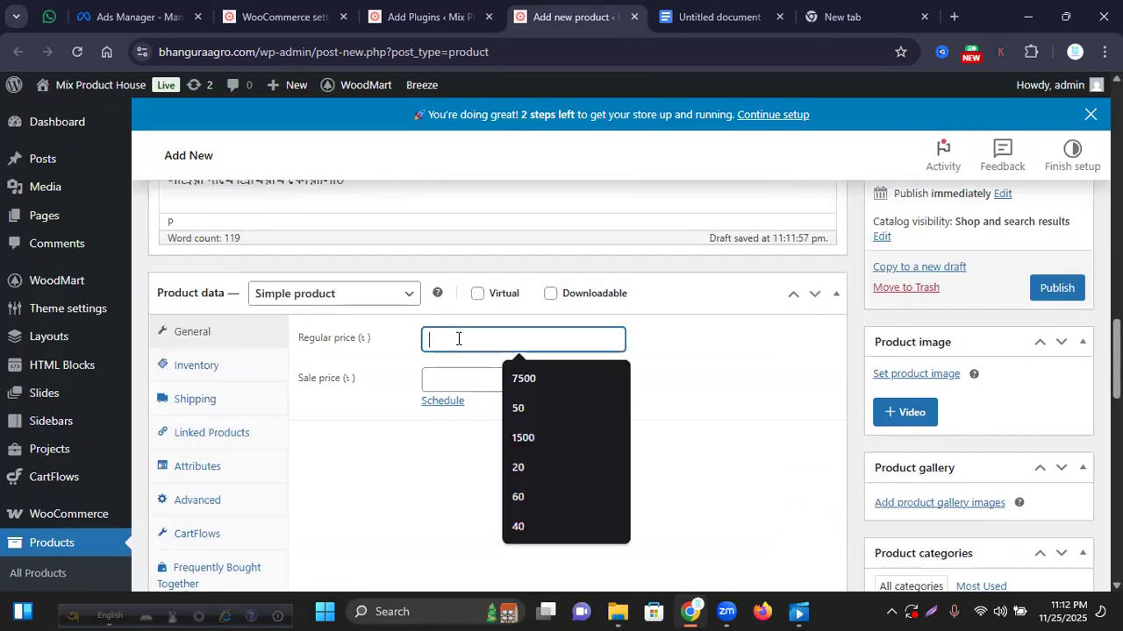
left_click(460, 384)
left_click(510, 340)
type("9")
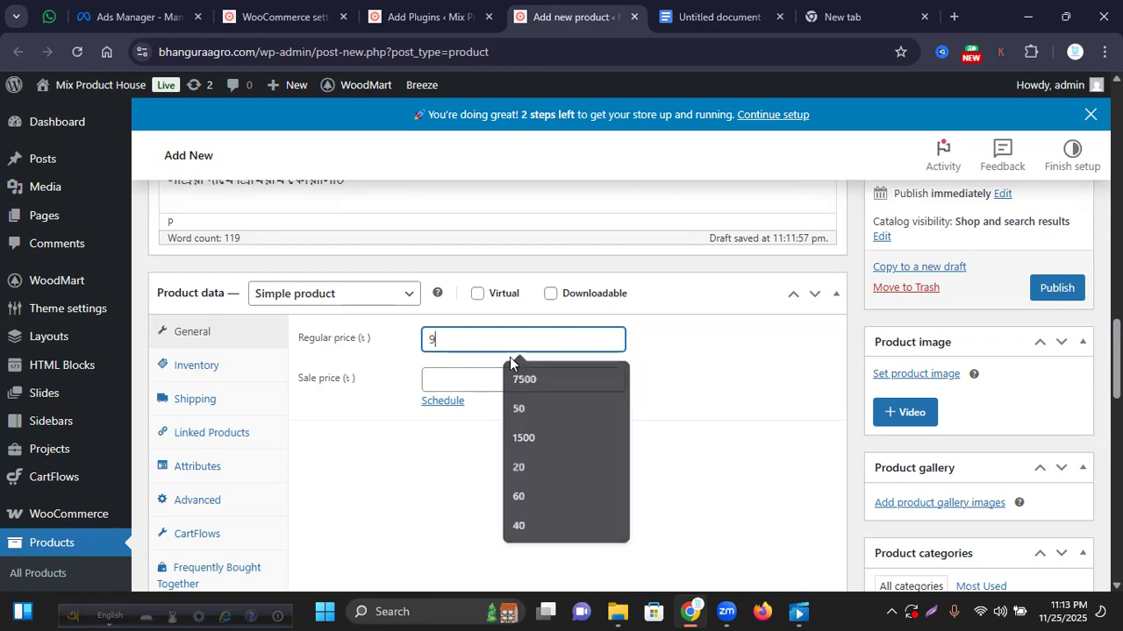
type("000")
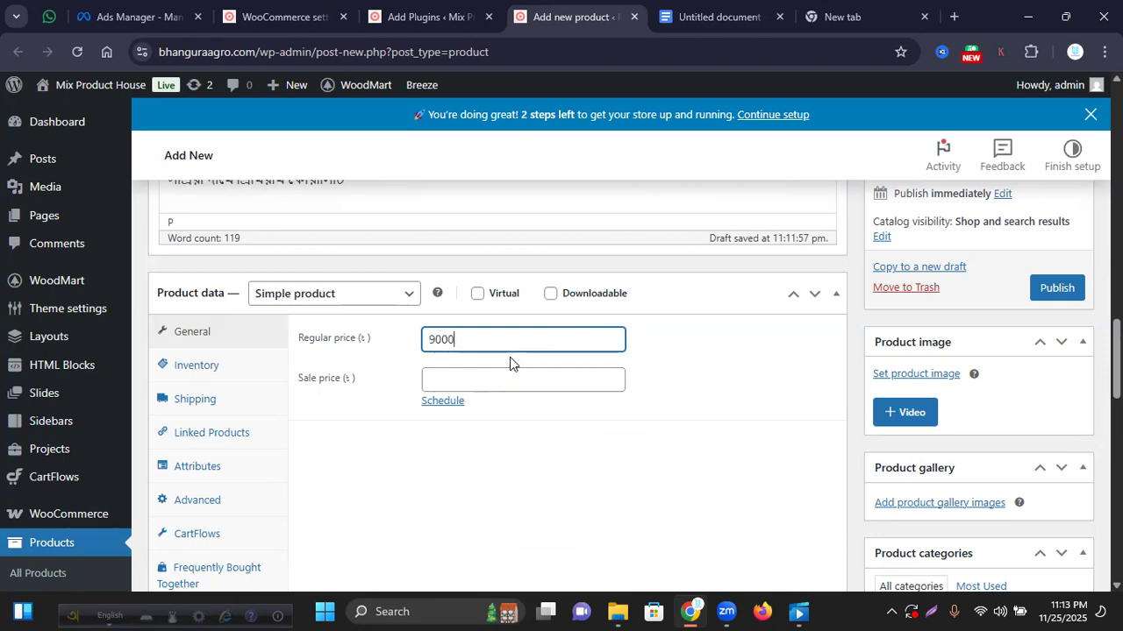
left_click(486, 379)
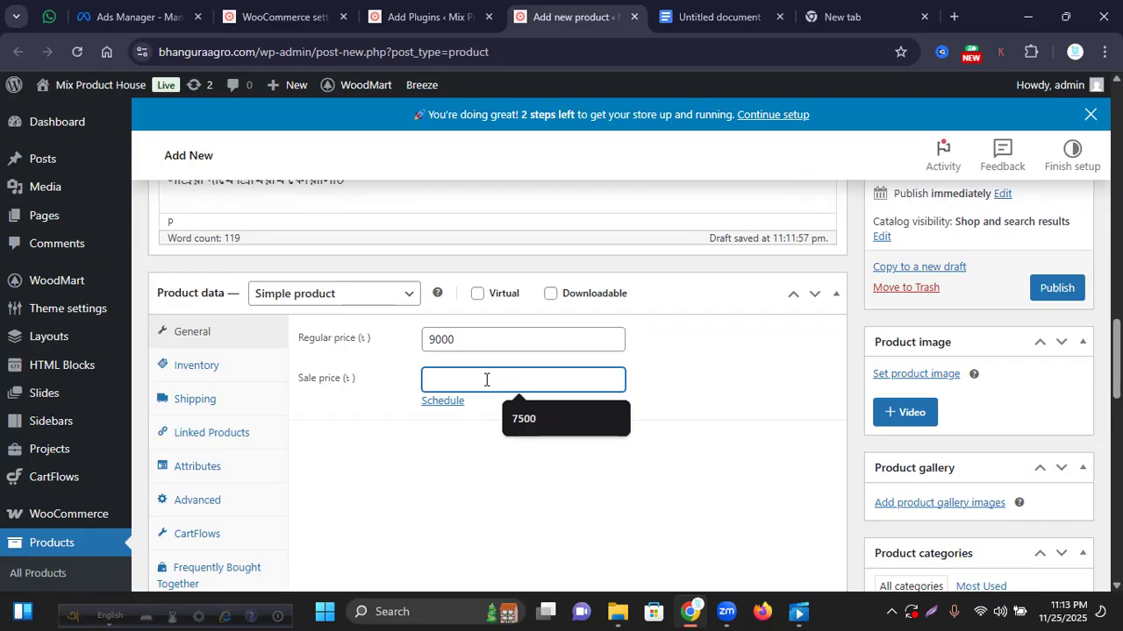
type("856")
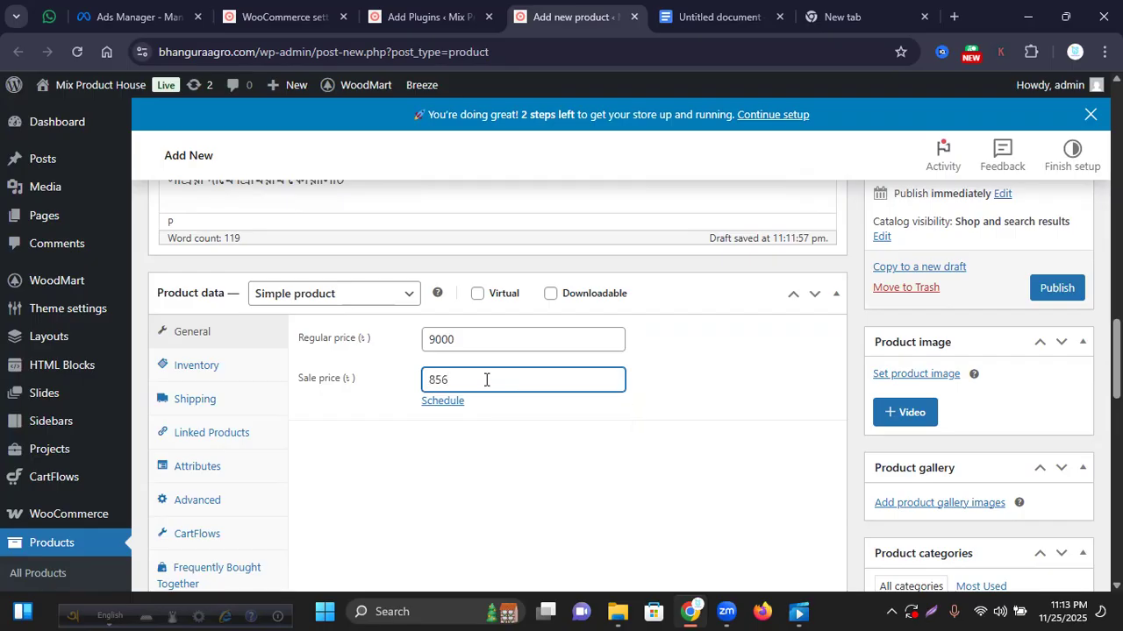
key("BackSpace")
scroll(746, 357, "down", 1)
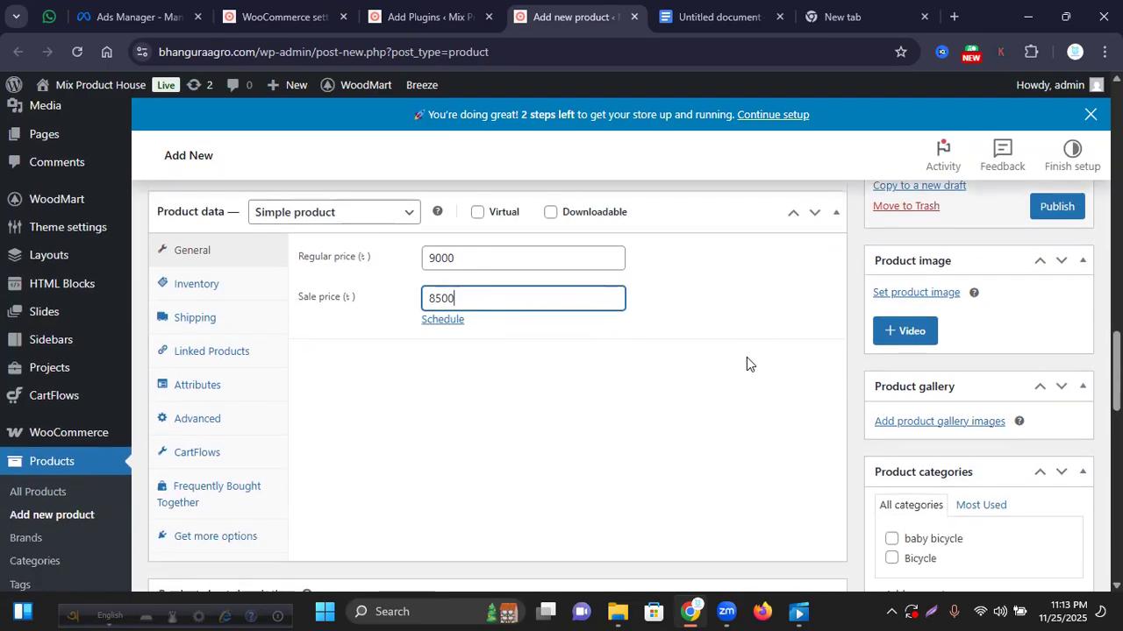
- Open the product image file upload and select Screenshot_4 in the Camera Roll folder
scroll(732, 356, "up", 3)
scroll(862, 320, "up", 2)
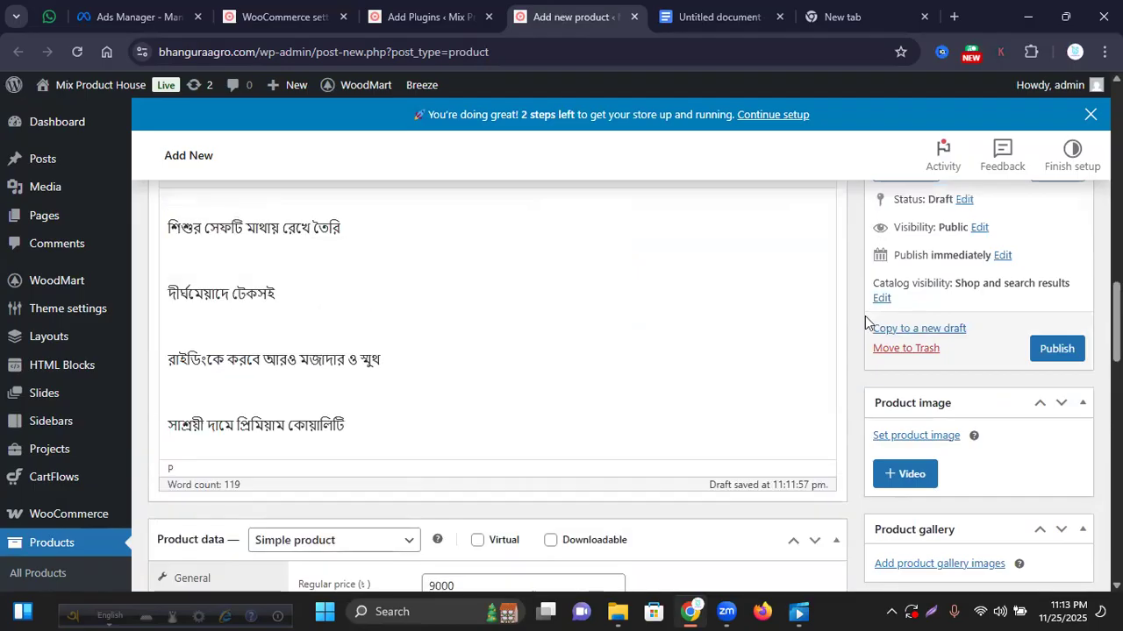
left_click(918, 437)
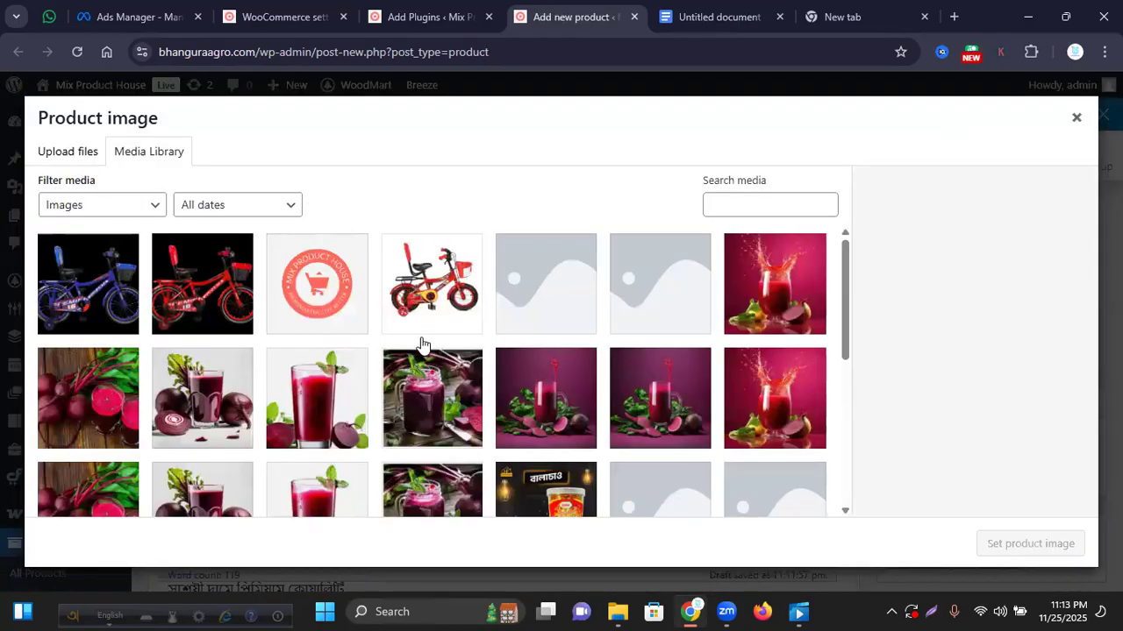
left_click(54, 163)
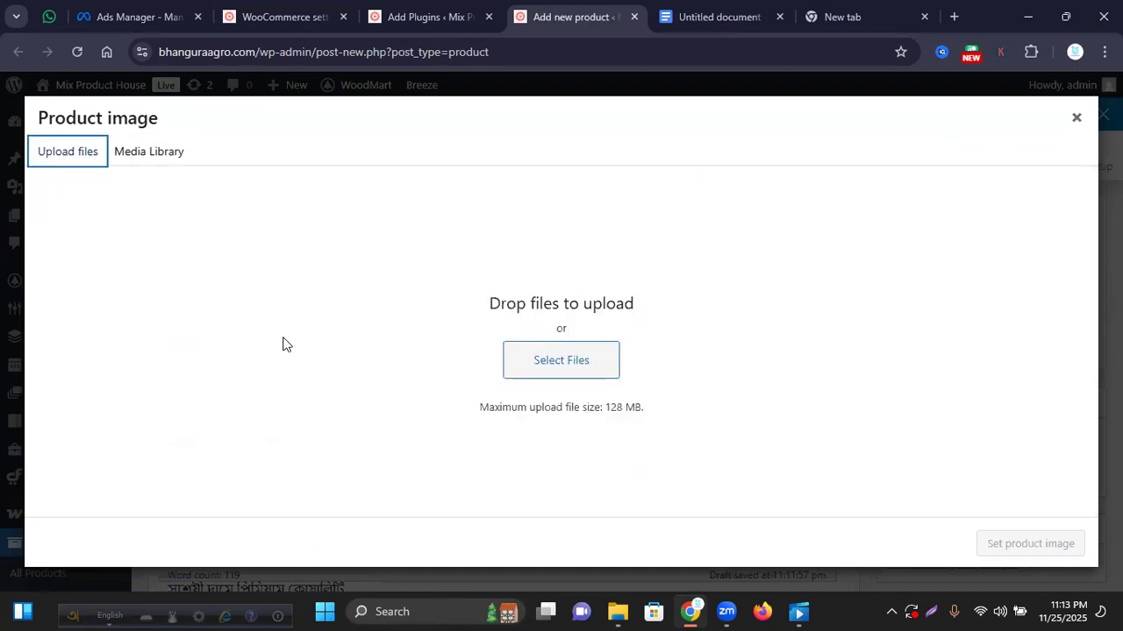
left_click(565, 372)
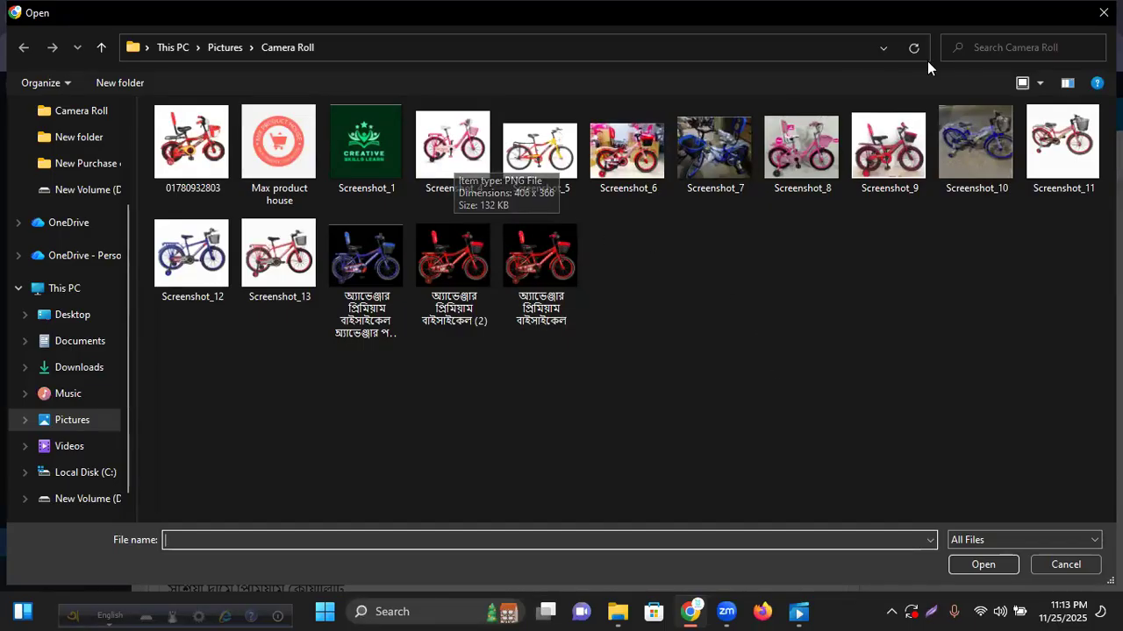
left_click(443, 149)
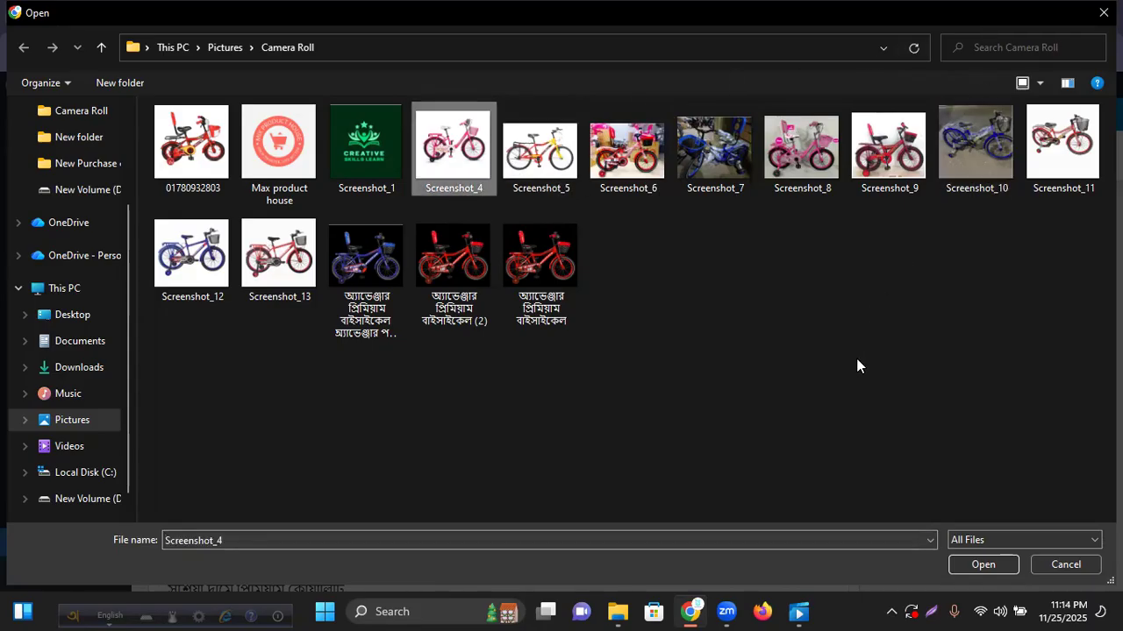
- Switch to File Explorer and open the properties of the Screenshot_4 image in the Camera Roll folder
left_click(618, 612)
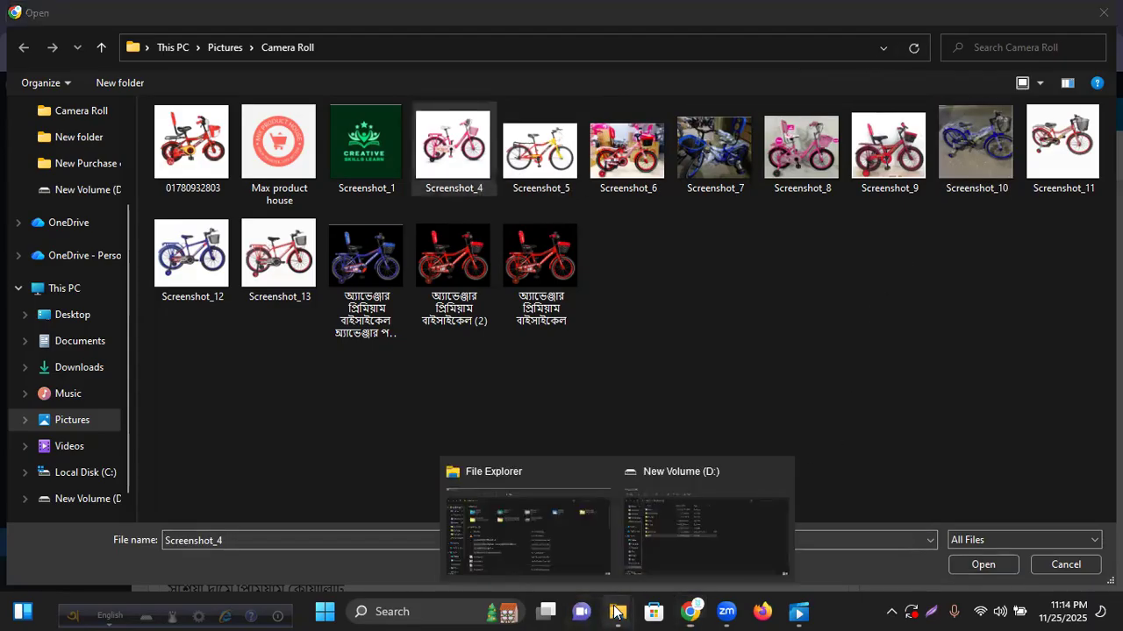
left_click(666, 522)
scroll(73, 242, "up", 2)
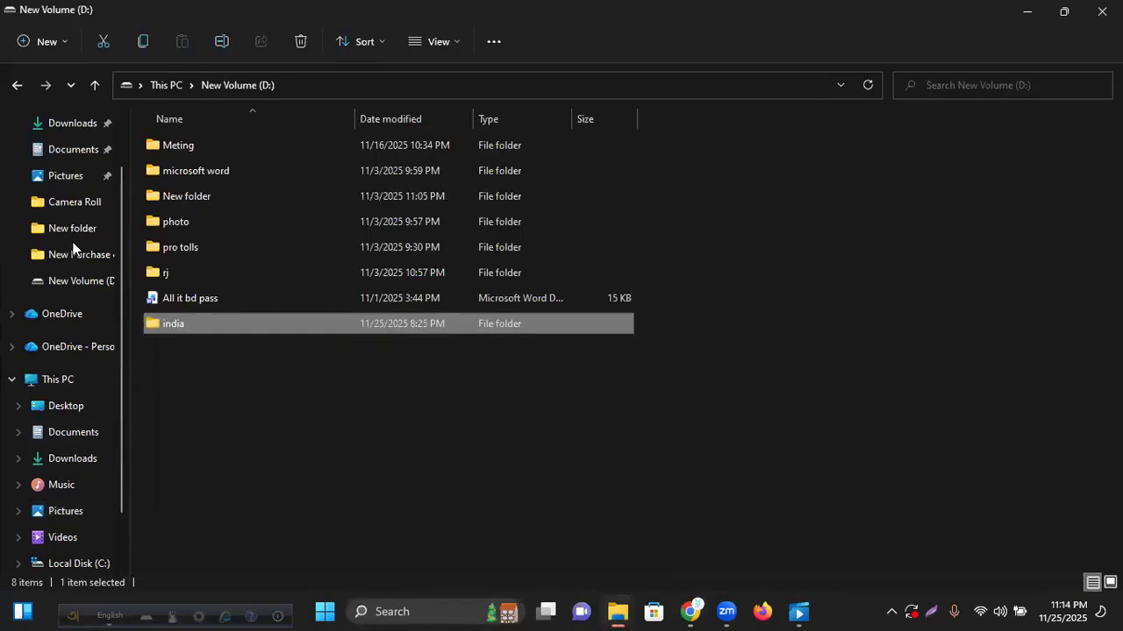
left_click(73, 213)
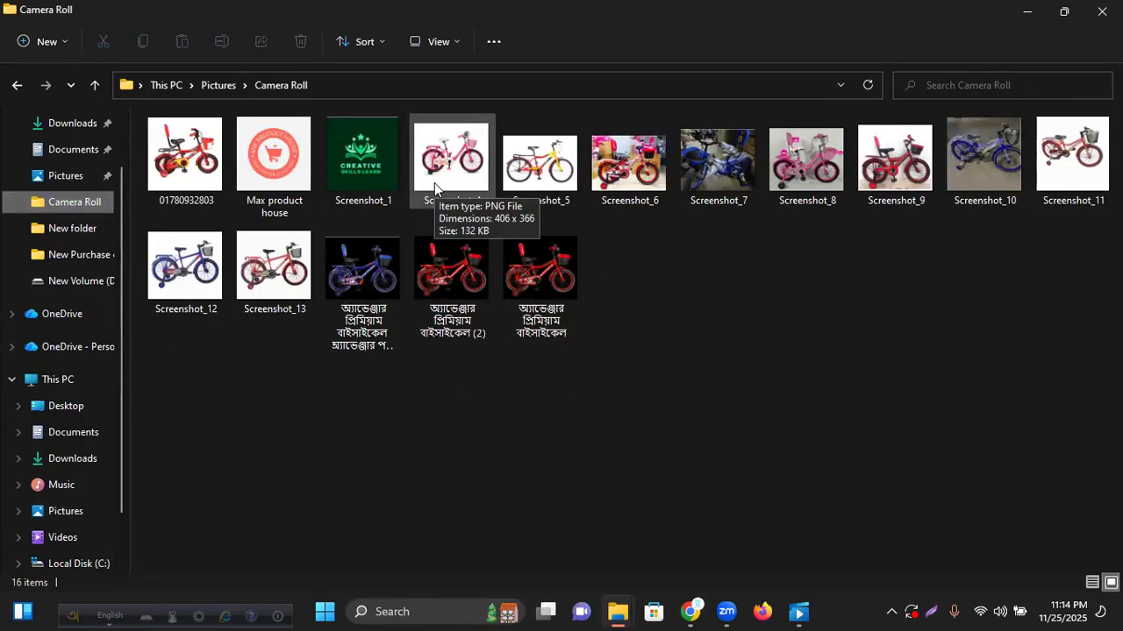
double_click(434, 183)
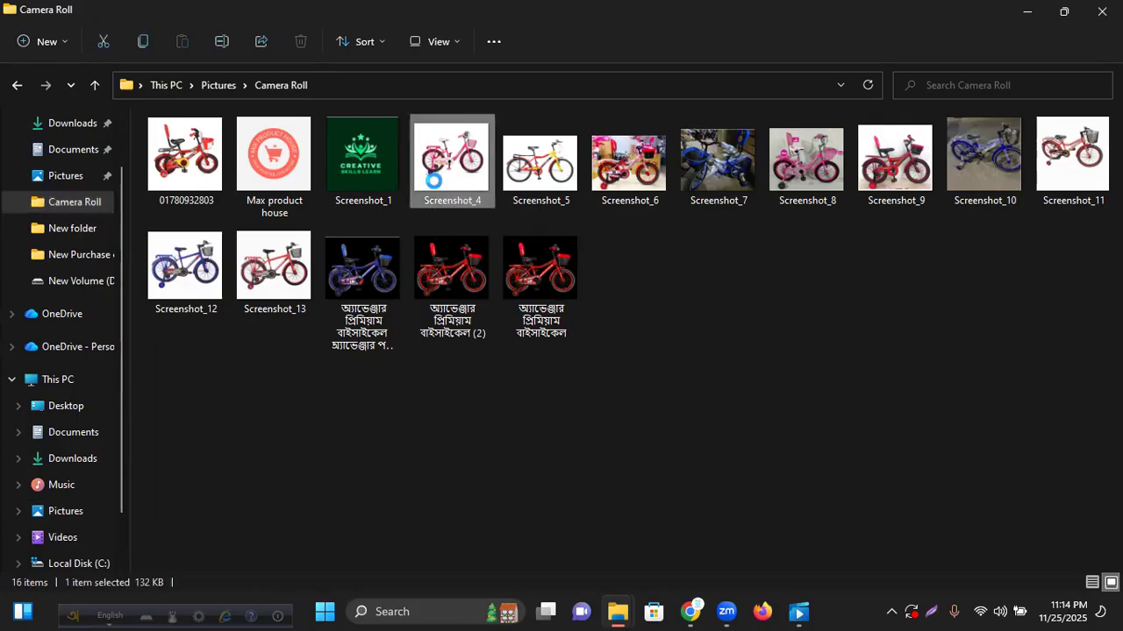
right_click(434, 182)
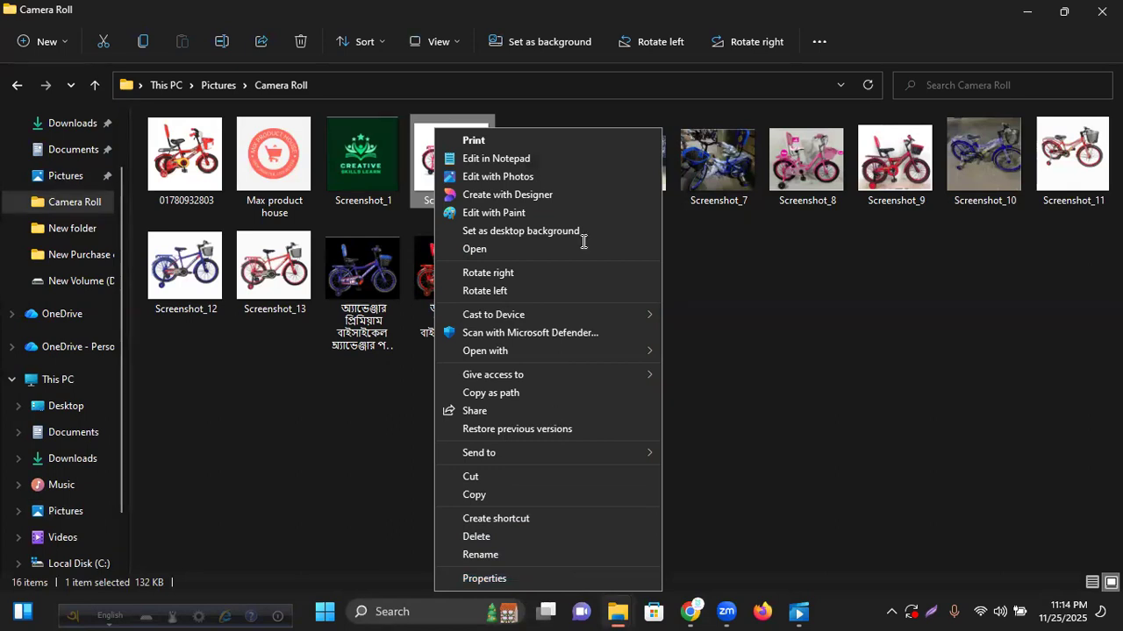
key("r")
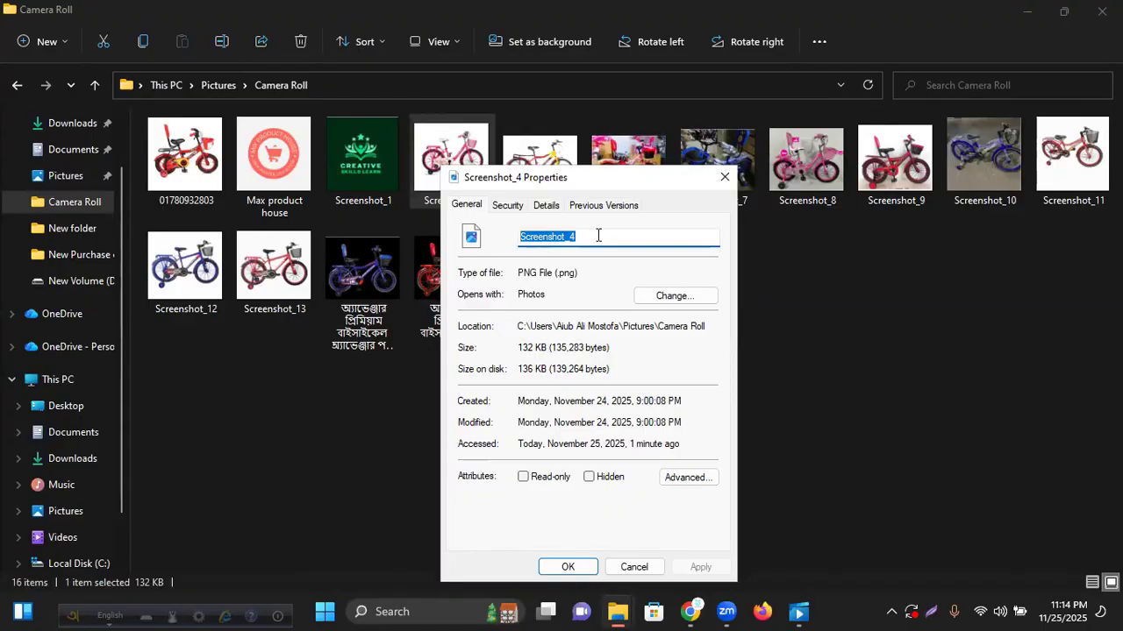
- Examine the detailed properties of the Screenshot_4 image, then return to its general properties
left_click(545, 206)
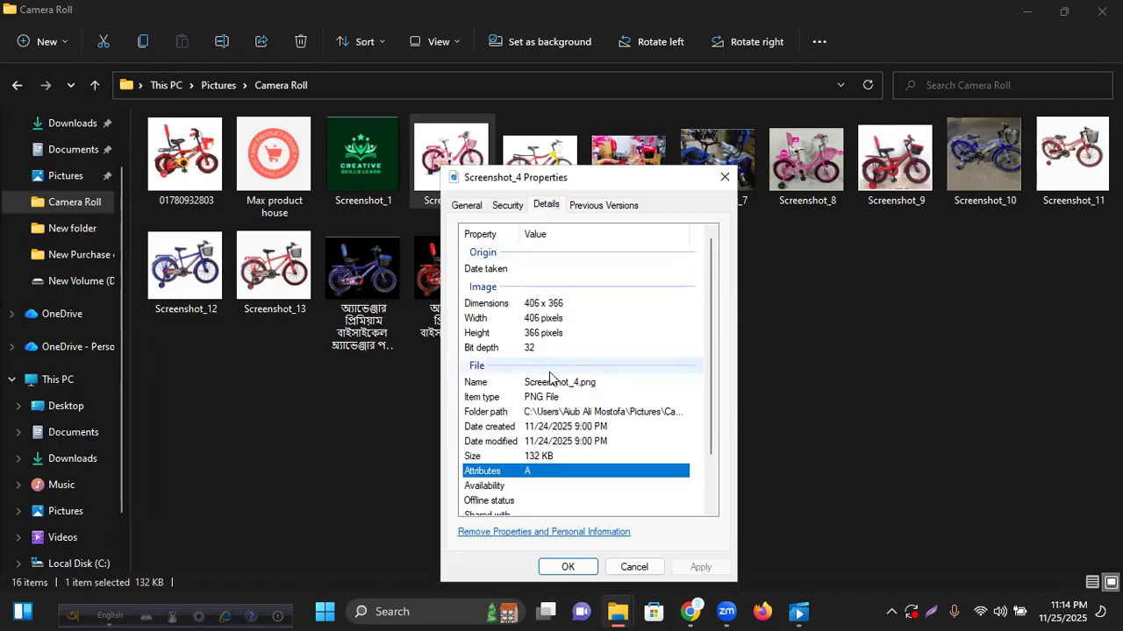
scroll(549, 397, "down", 2)
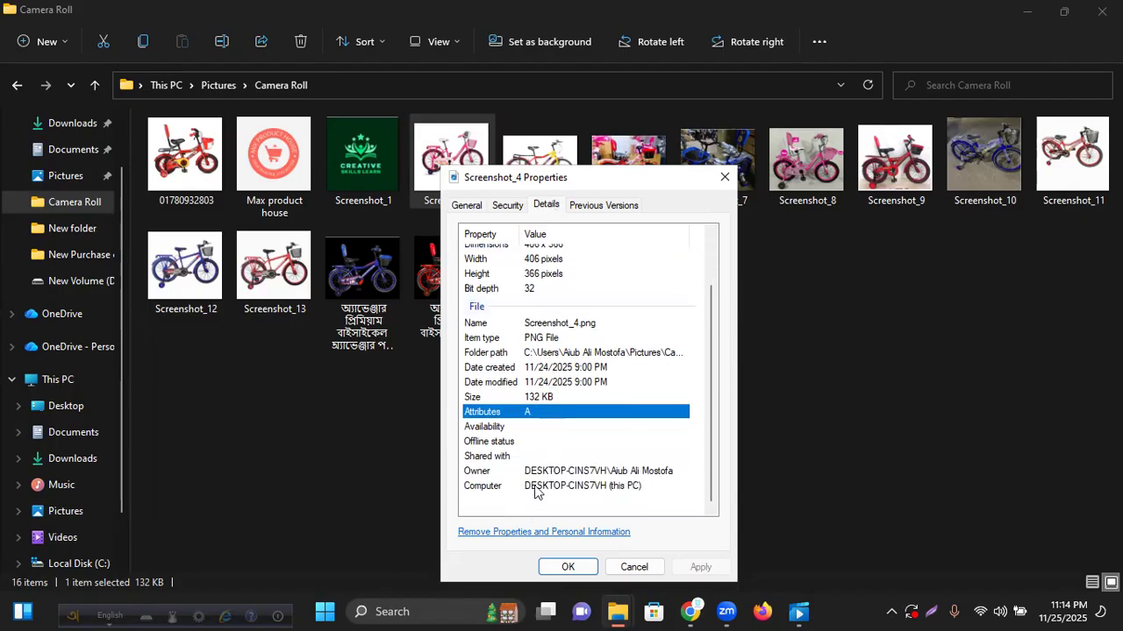
scroll(531, 490, "up", 2)
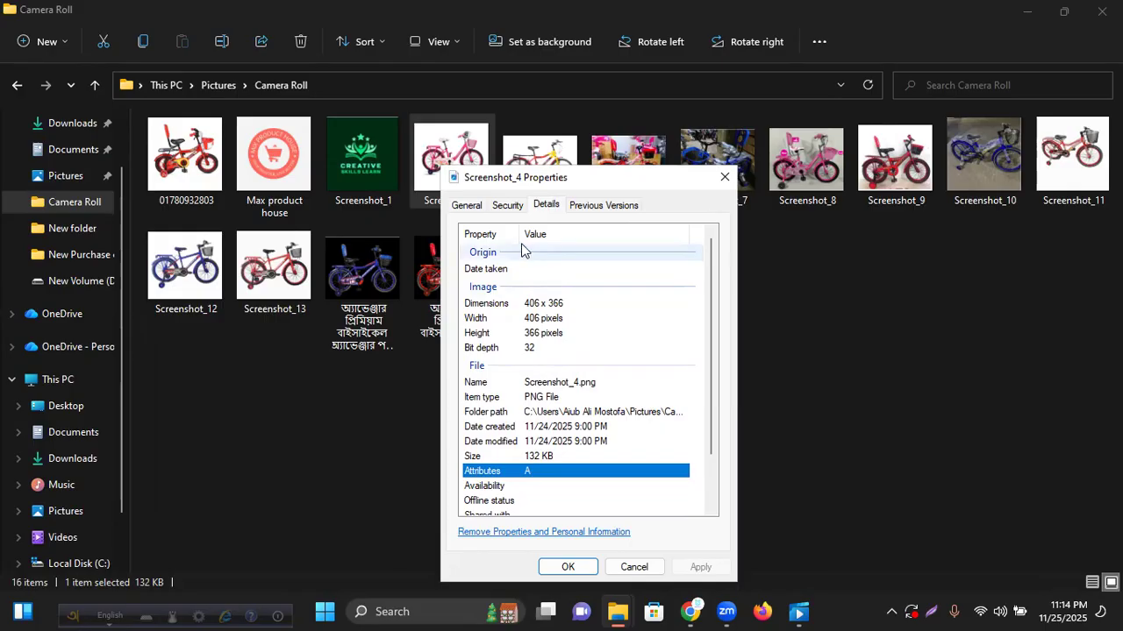
left_click(474, 207)
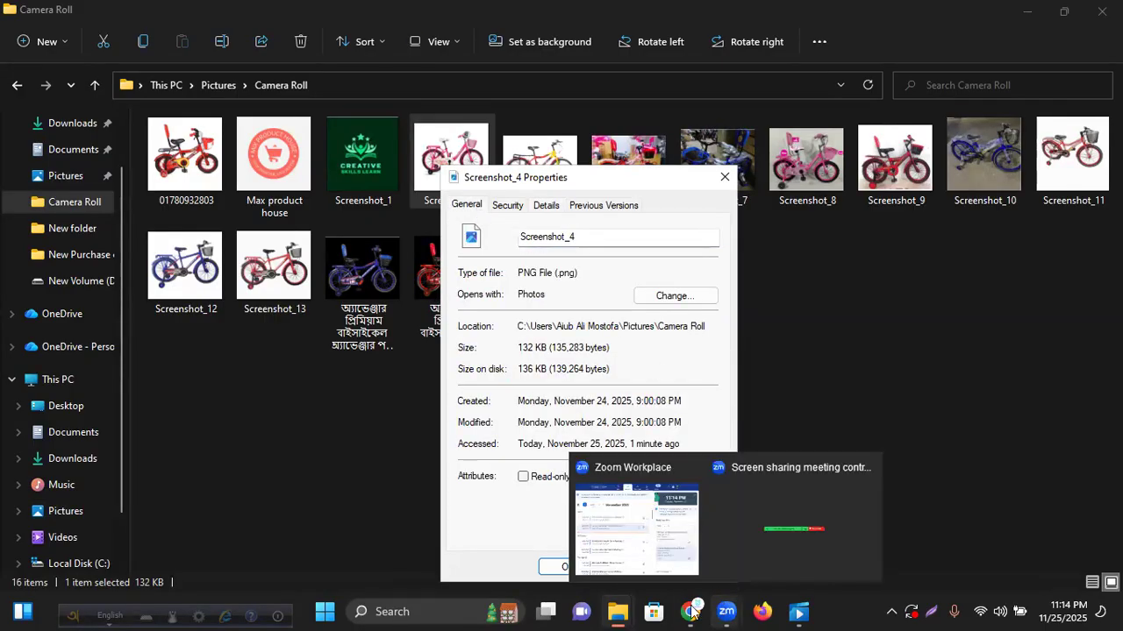
- Return to Chrome, cancel the file selection, and select the text "Camella 20" Cycle?" in the Google Docs document
mouse_move(693, 614)
left_click(689, 526)
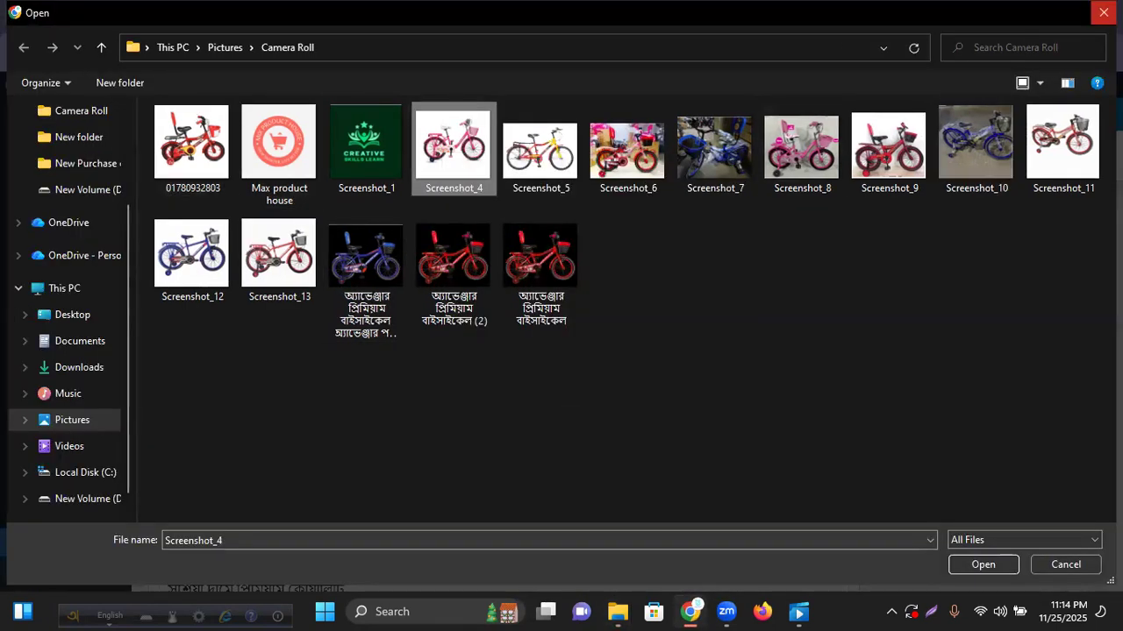
left_click(1103, 12)
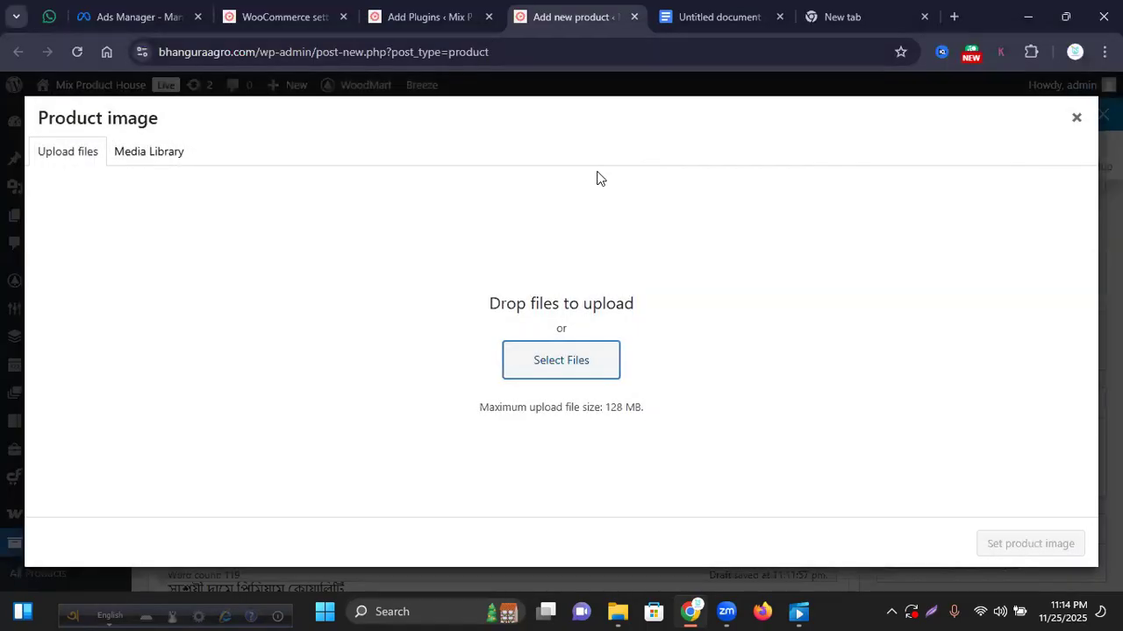
left_click(721, 16)
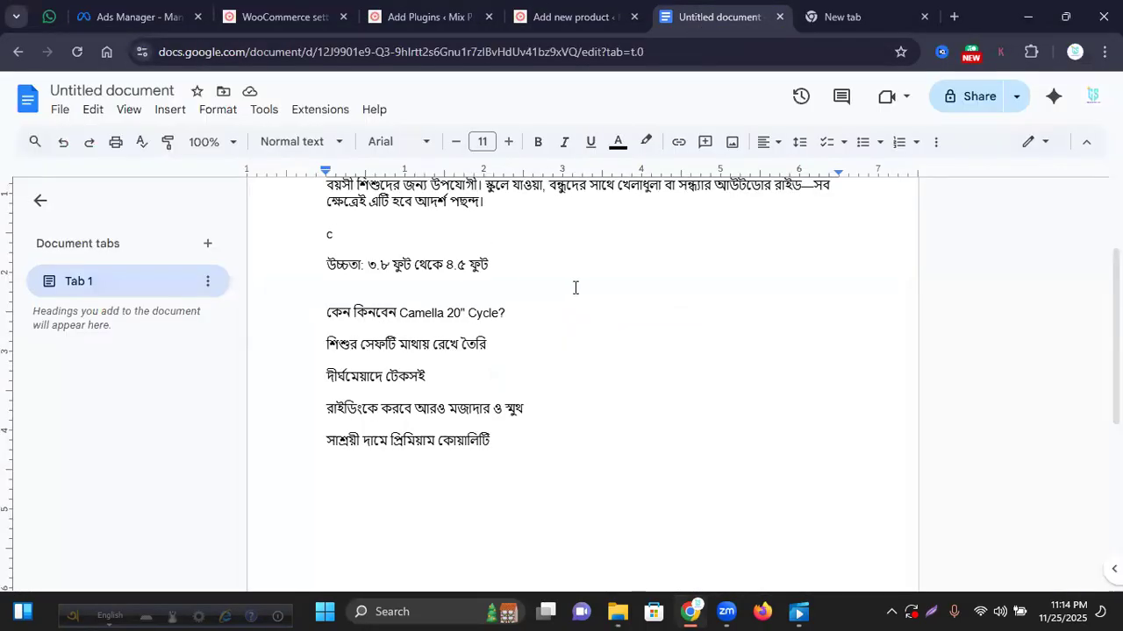
scroll(575, 288, "up", 2)
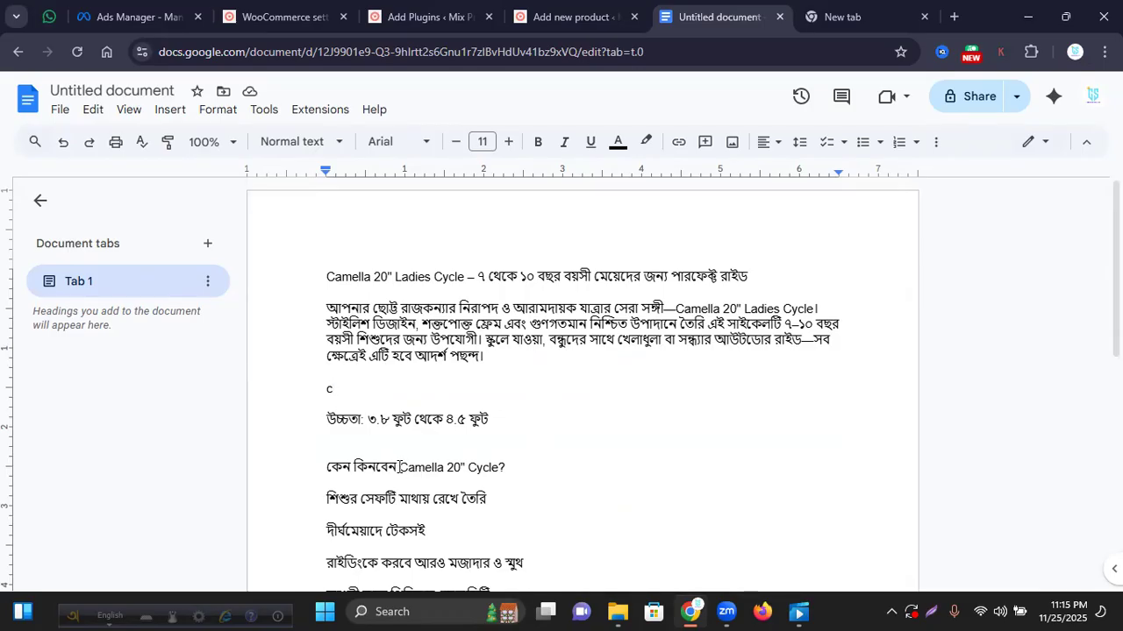
left_click_drag(400, 465, 505, 471)
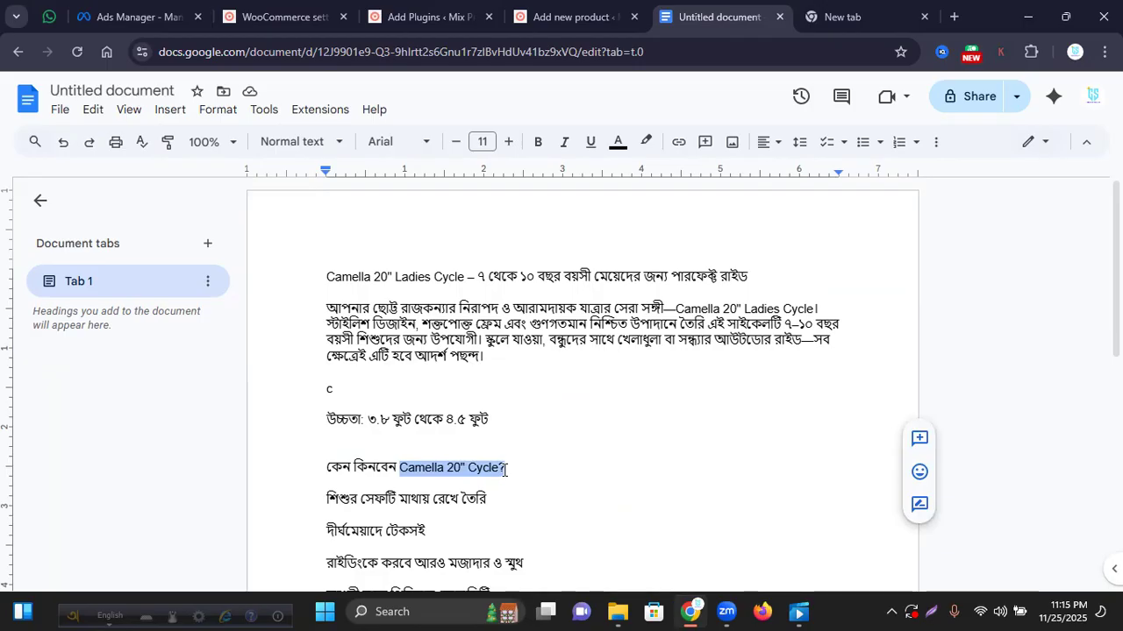
scroll(614, 469, "down", 3)
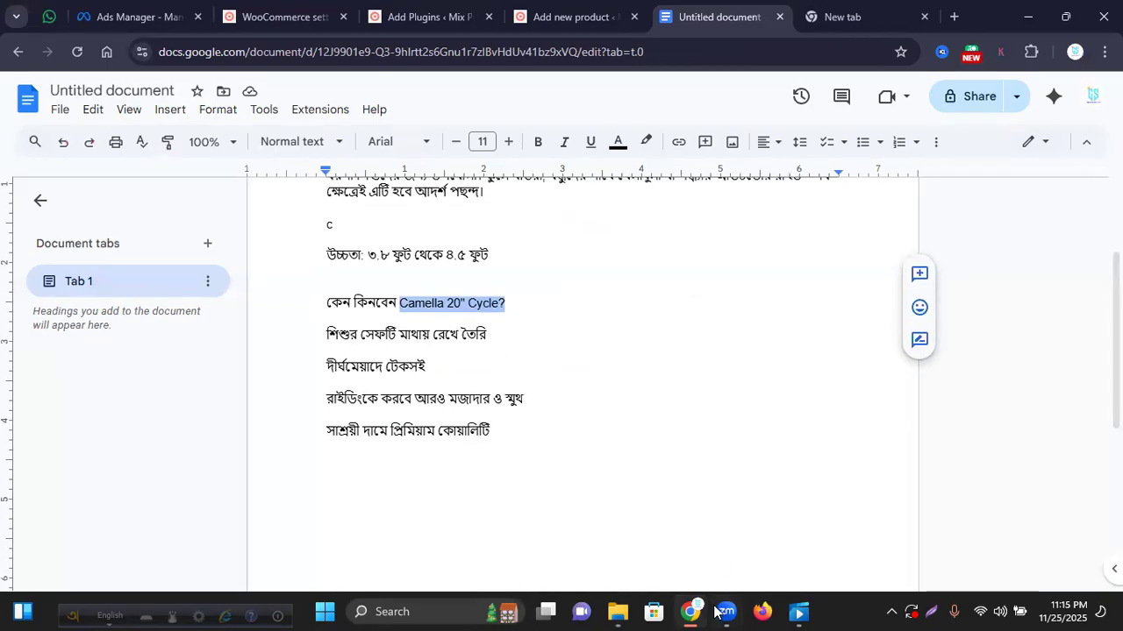
- Switch to the open Screenshot_4 properties and rename the image file as "Camella 20 Cycle"
mouse_move(710, 611)
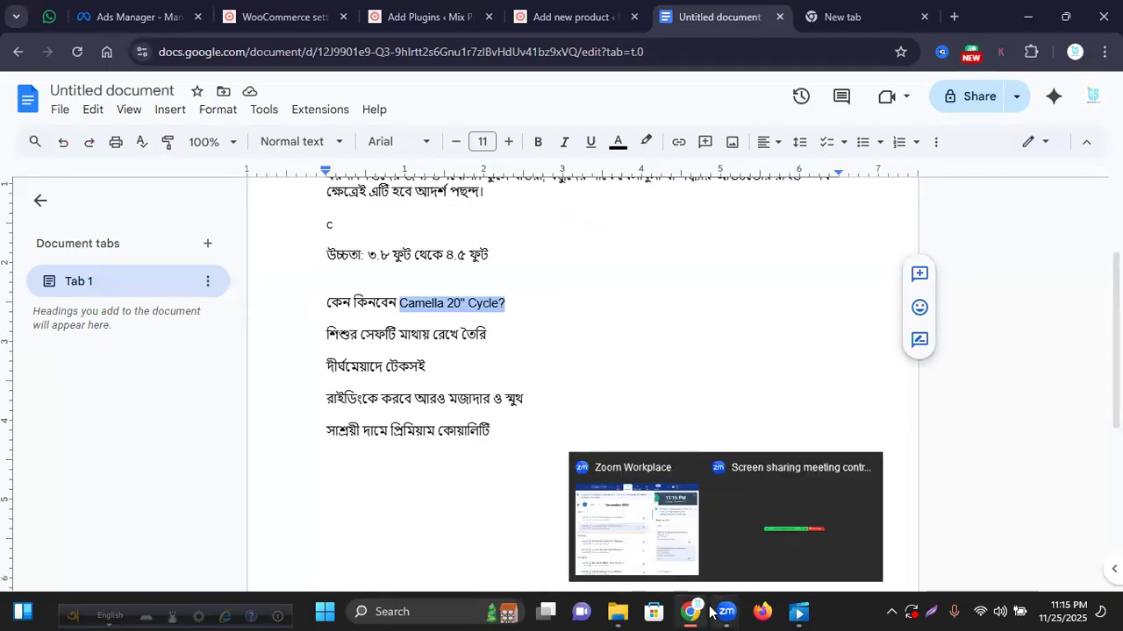
left_click(618, 609)
left_click(786, 537)
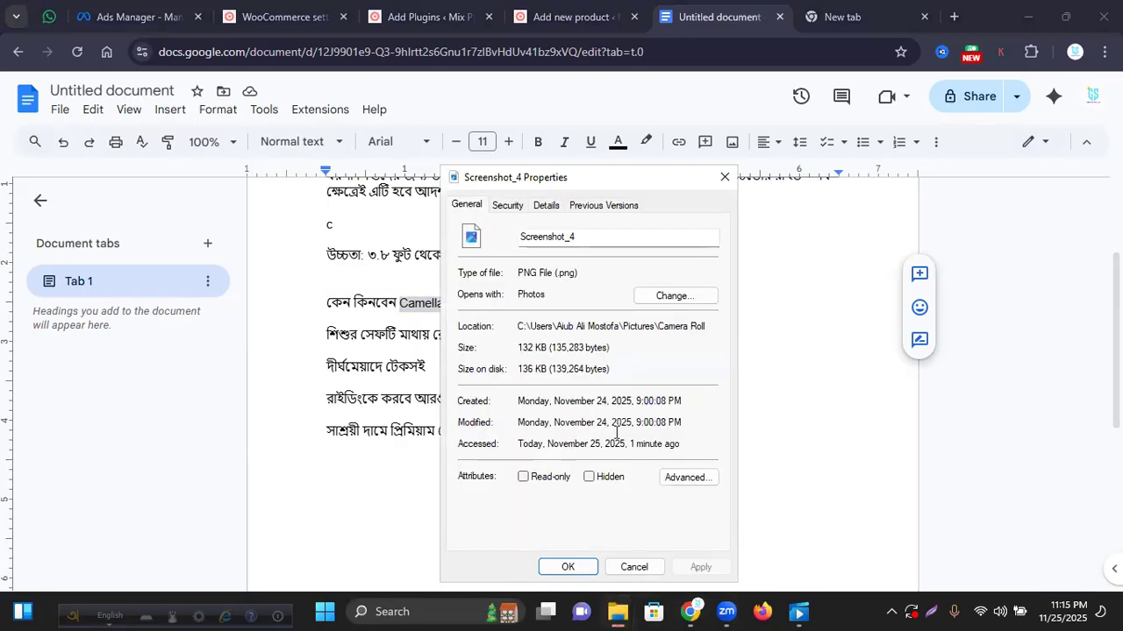
left_click_drag(587, 239, 512, 235)
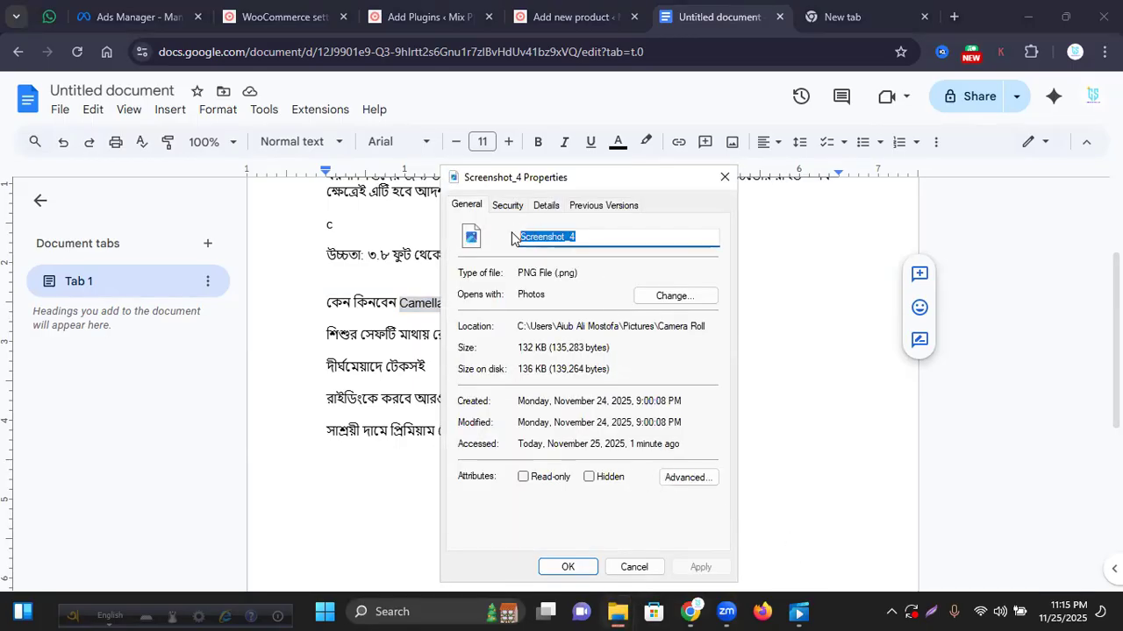
type("Camella 20 Cycle")
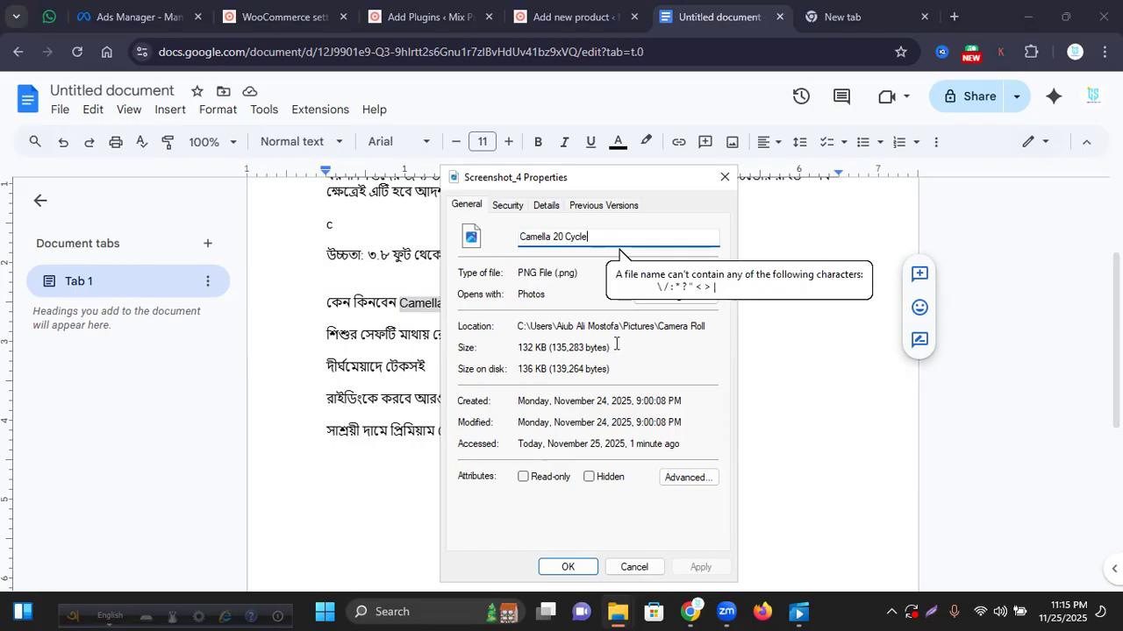
left_click(569, 568)
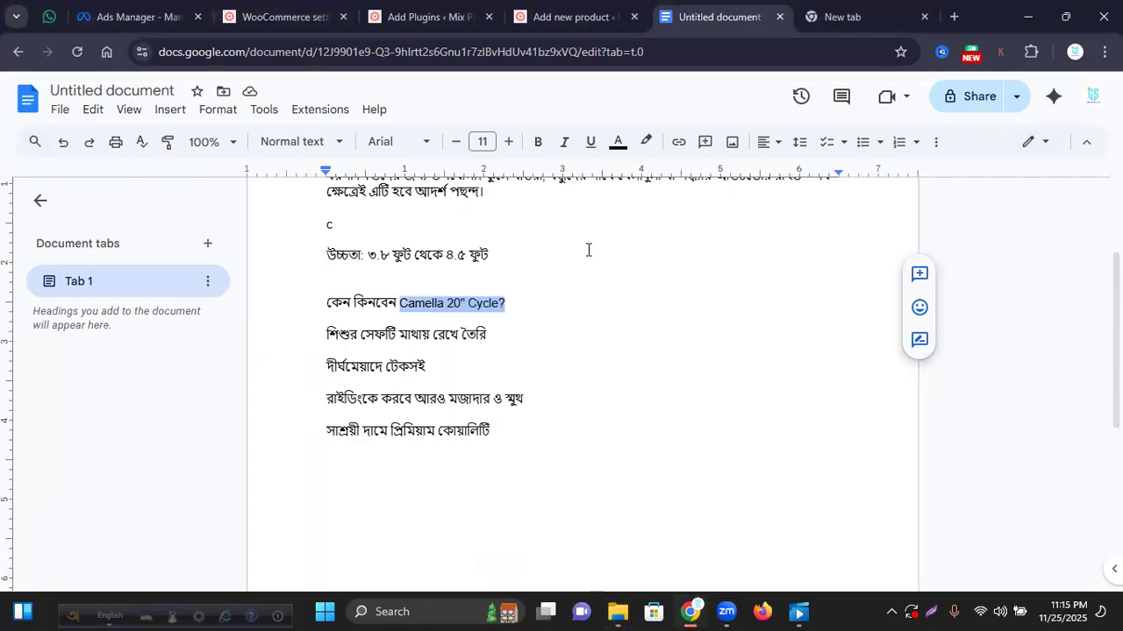
- Return to the product page in Chrome and upload the Camella 20 Cycle file from Camera Roll for the product image
left_click(543, 7)
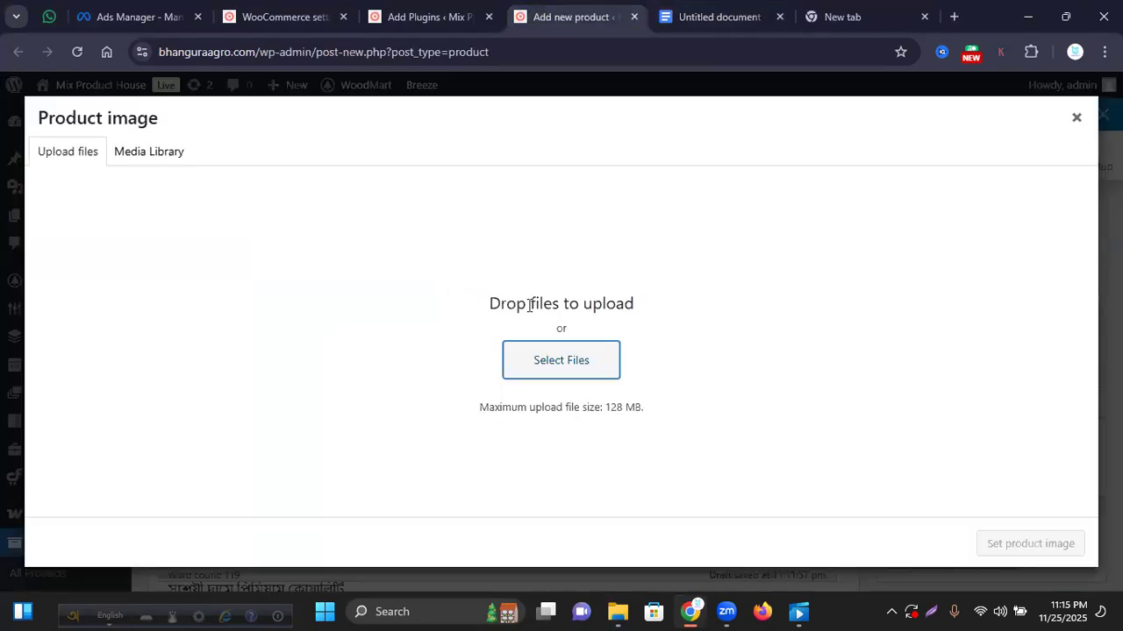
left_click(363, 318)
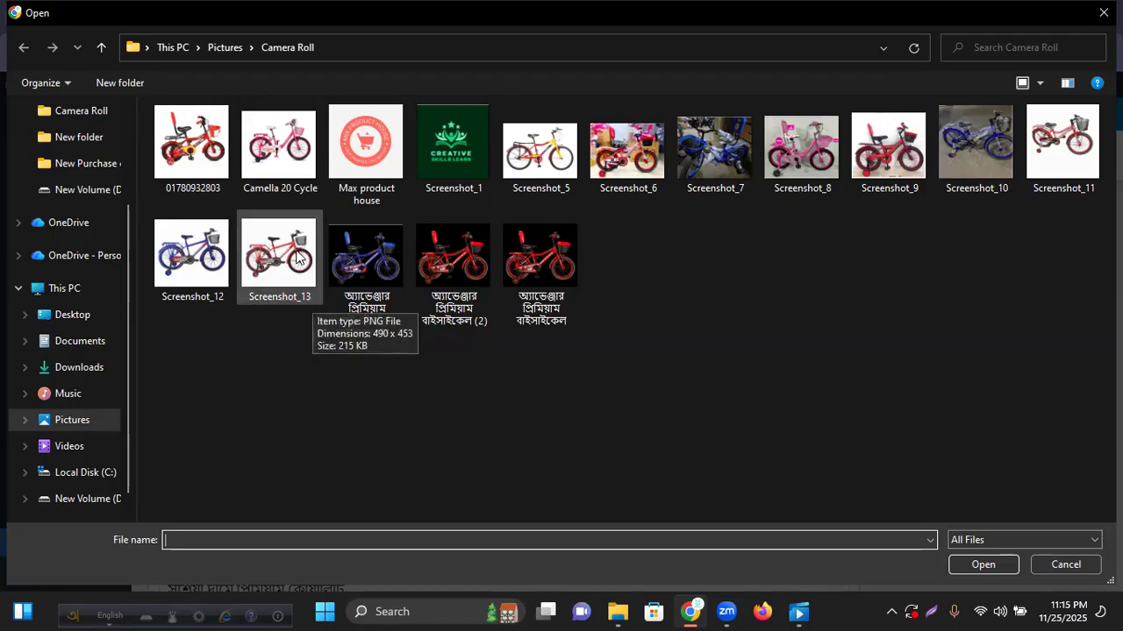
left_click(276, 157)
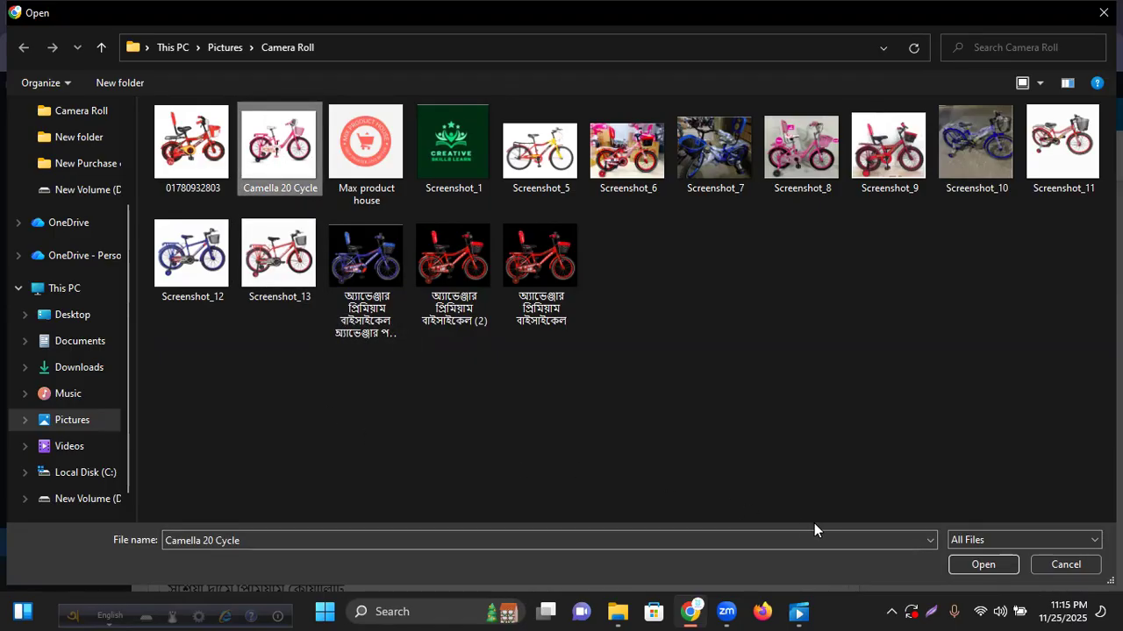
left_click(972, 570)
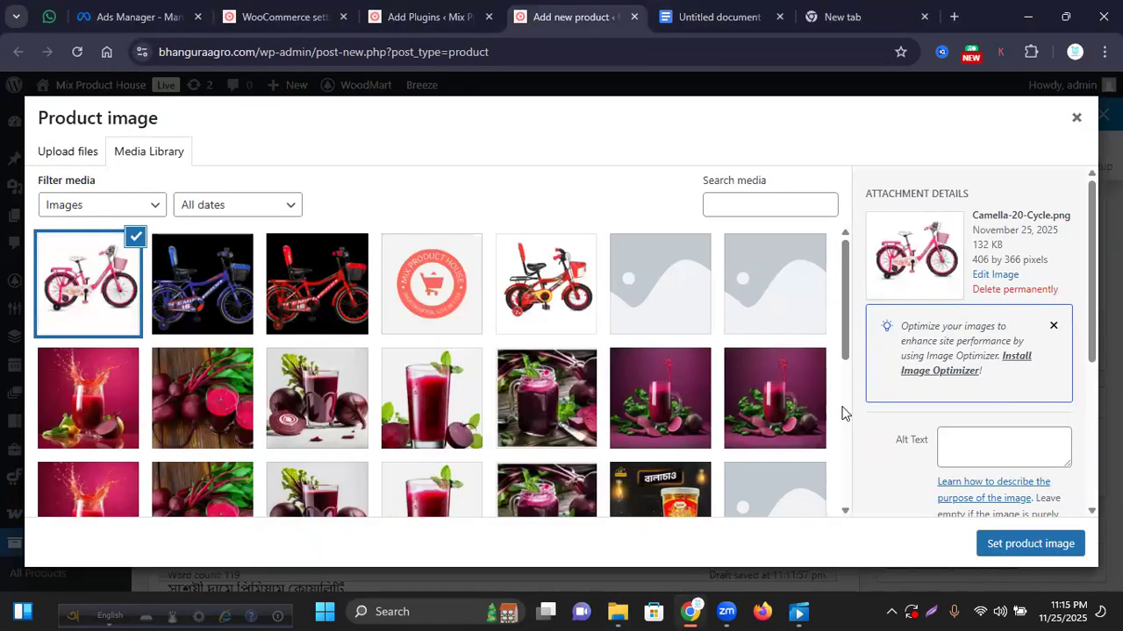
- Set both the alt text and the caption of the uploaded image to "Camella 20 Cycle"
scroll(969, 403, "down", 2)
left_click(956, 280)
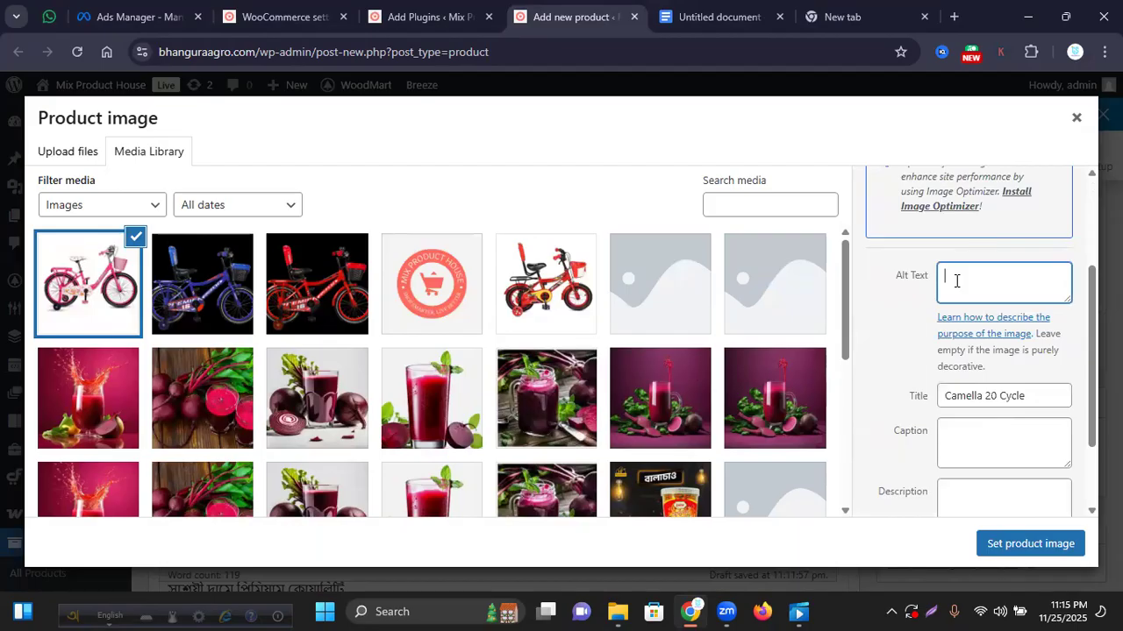
type("Camella 20 Cycle")
left_click(952, 433)
type("Camella 20 Cycle")
scroll(956, 438, "down", 2)
- Copy the introductory cycle paragraph from the Google Docs document into the image's description, and set the image as the product image
left_click(946, 398)
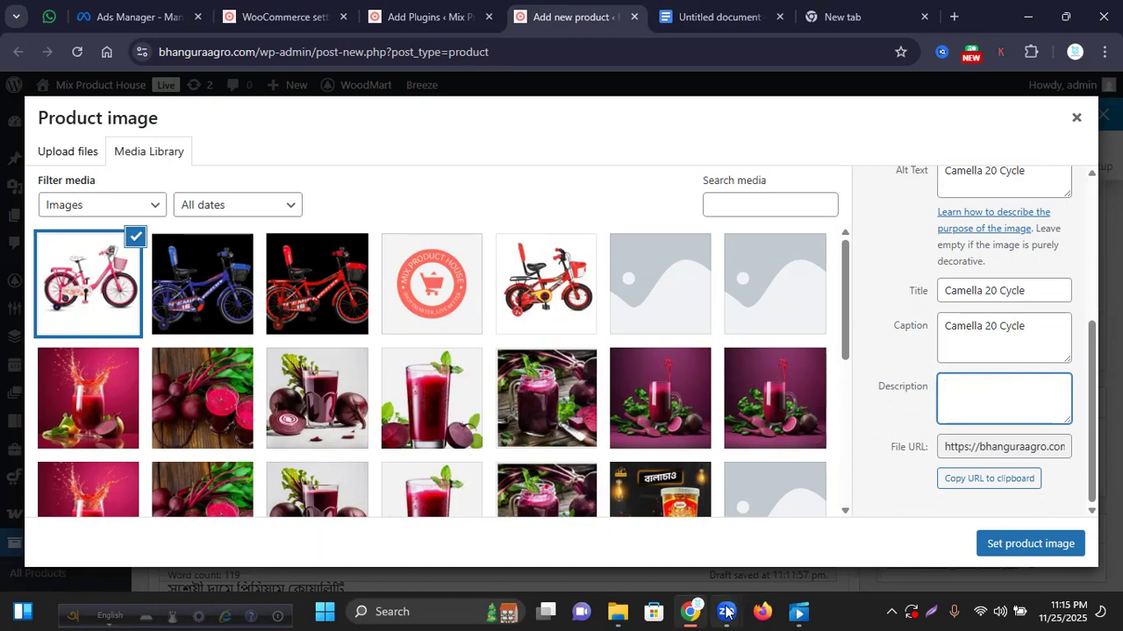
left_click(691, 612)
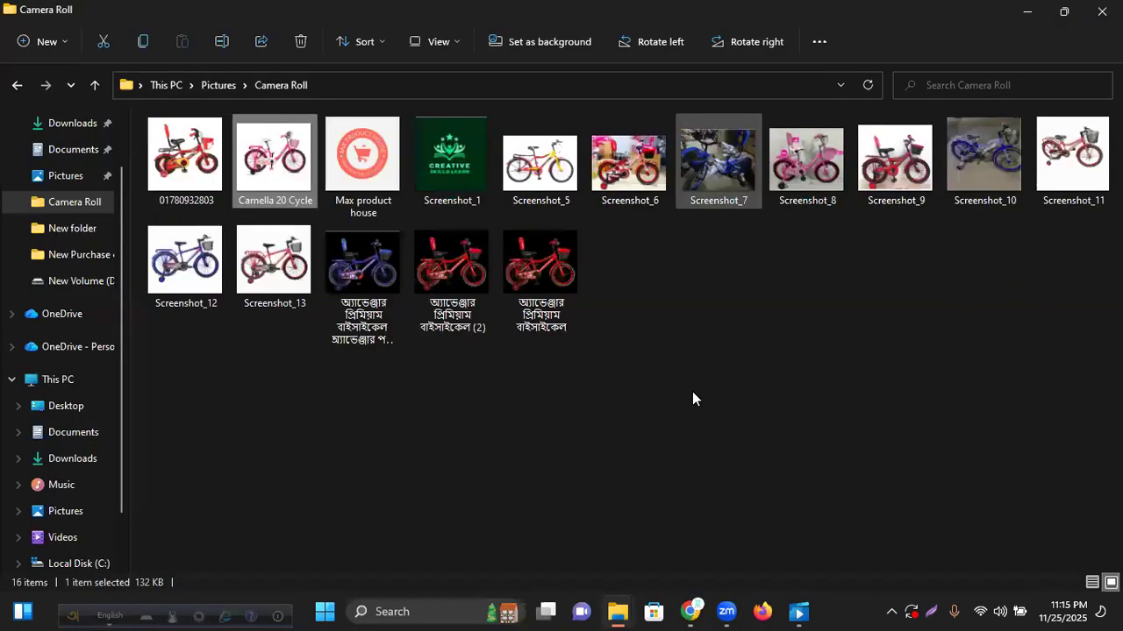
left_click(690, 611)
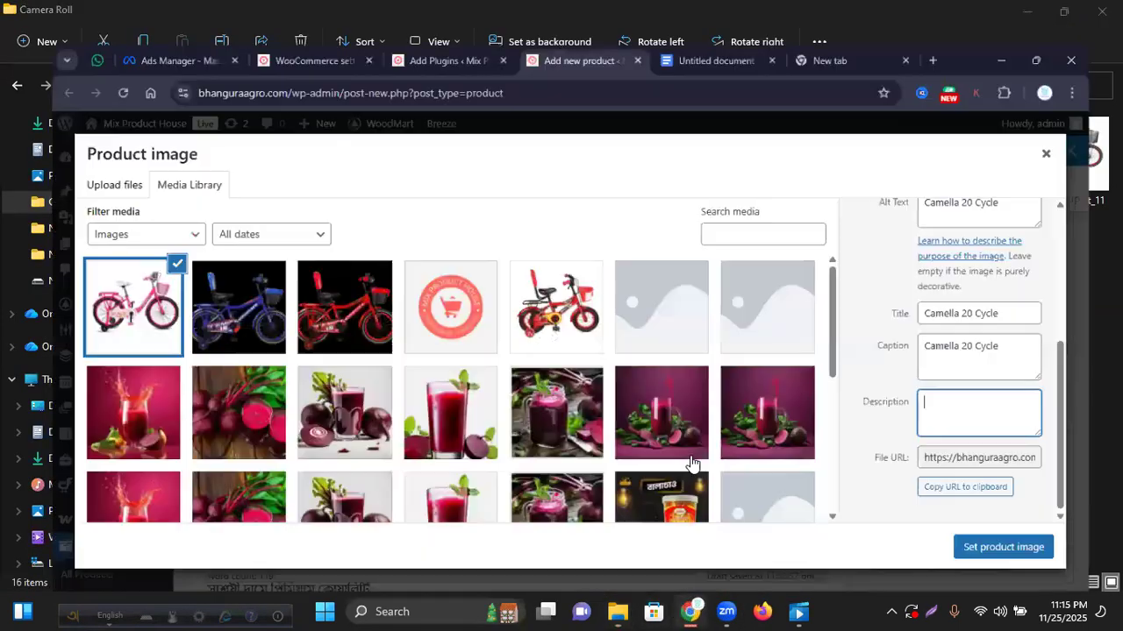
left_click(674, 17)
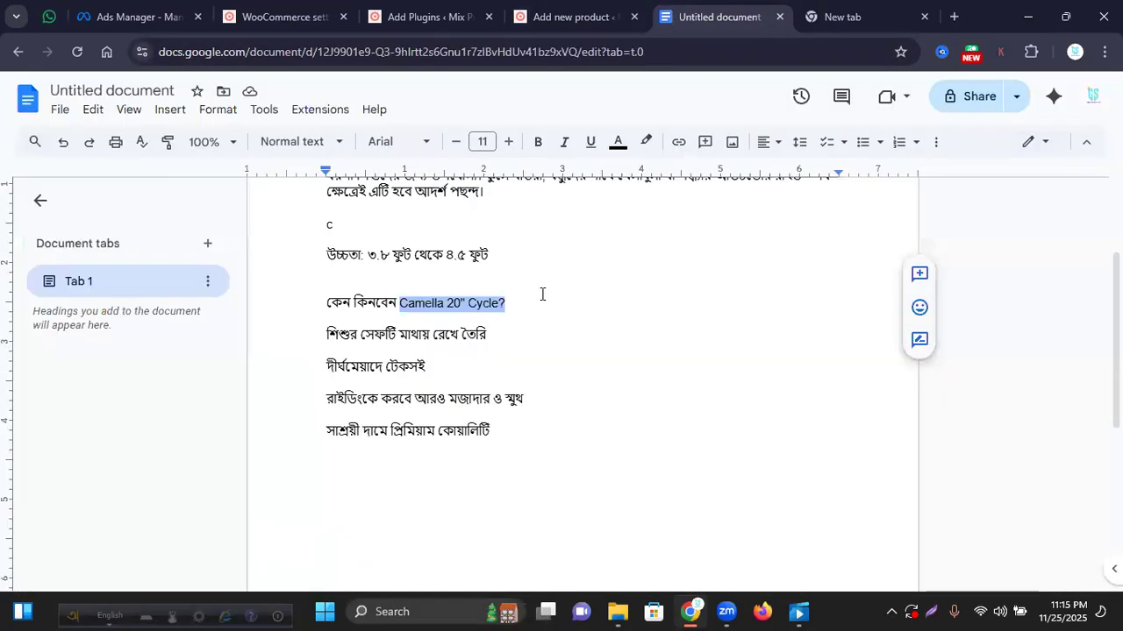
left_click_drag(497, 277, 322, 224)
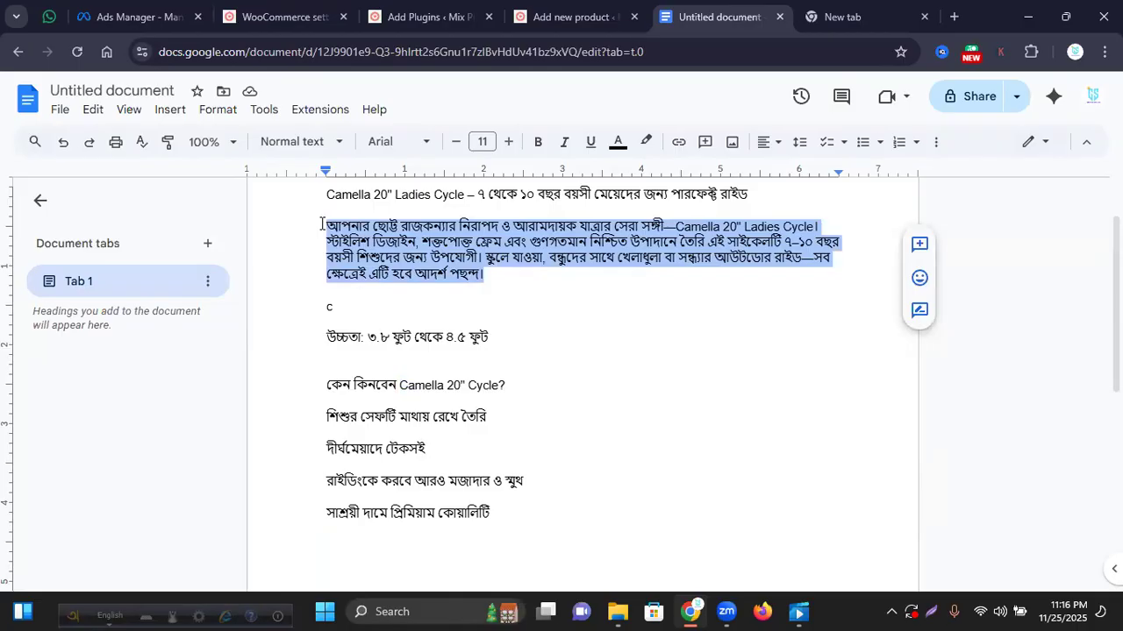
left_click(565, 16)
key("ctrl+v")
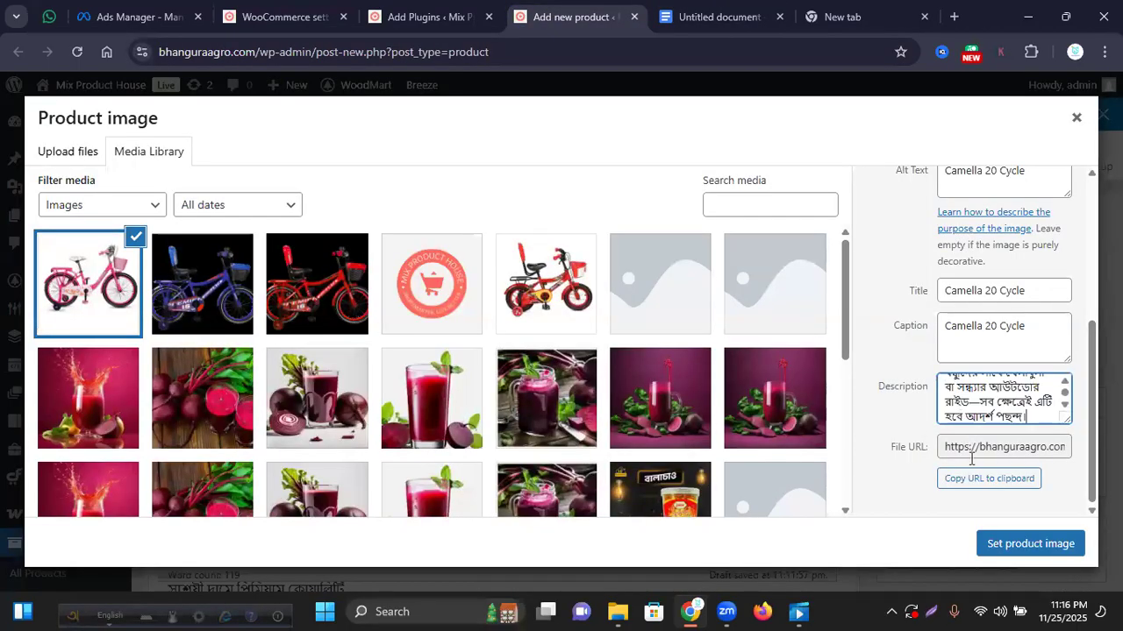
left_click(1001, 544)
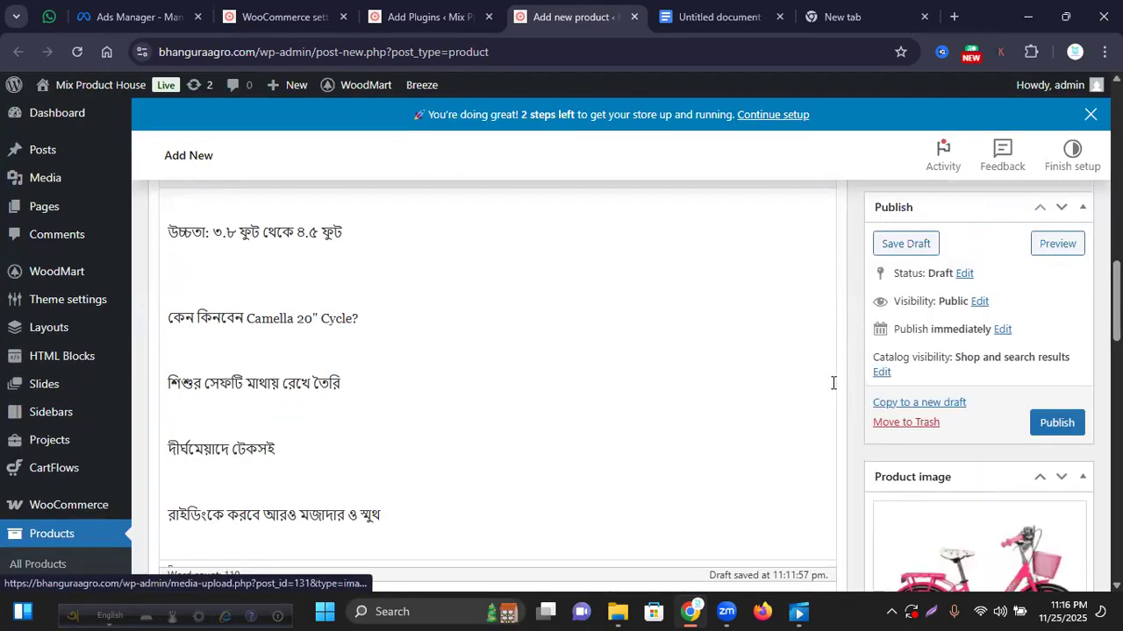
- Add the pink Camella 20 Cycle image from the media library to the product gallery
scroll(838, 408, "down", 3)
scroll(840, 438, "down", 3)
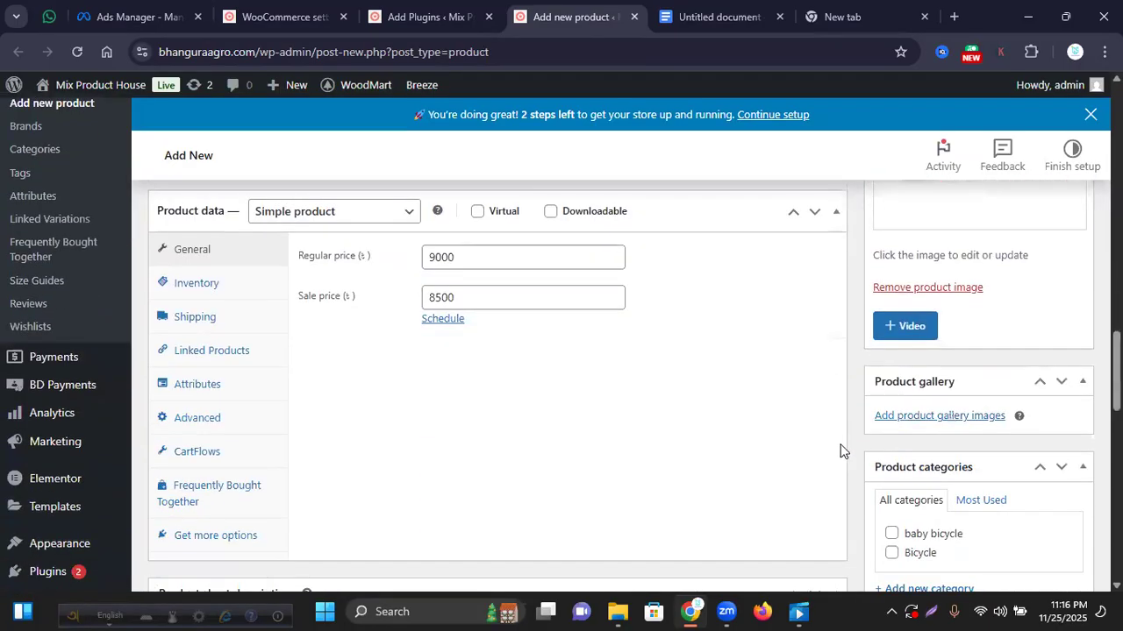
left_click(912, 419)
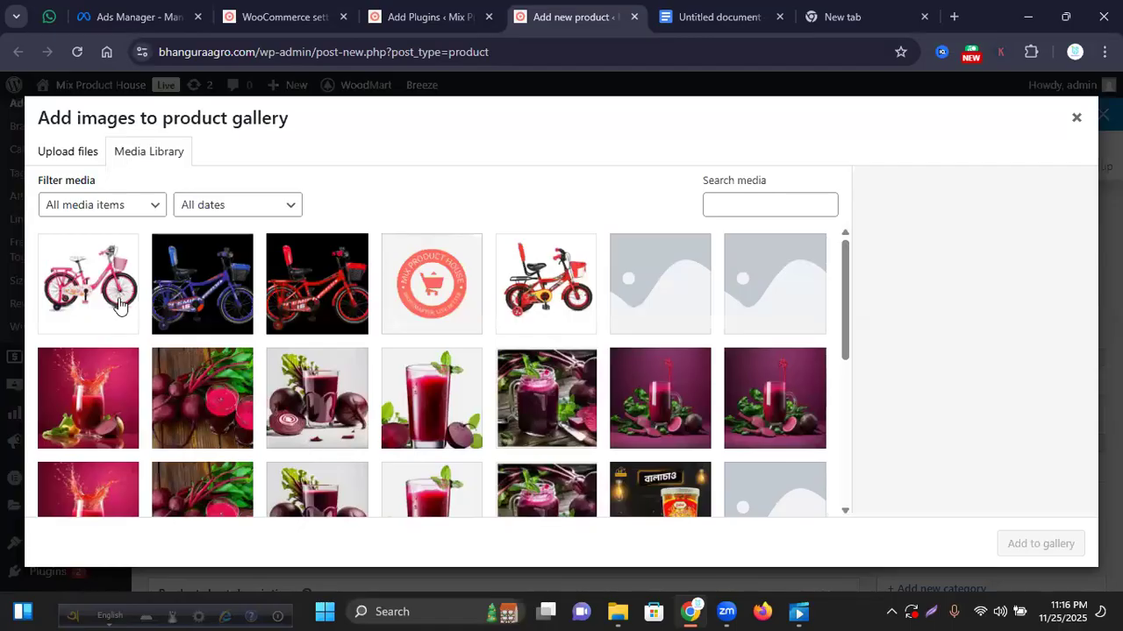
left_click(119, 304)
left_click(188, 295)
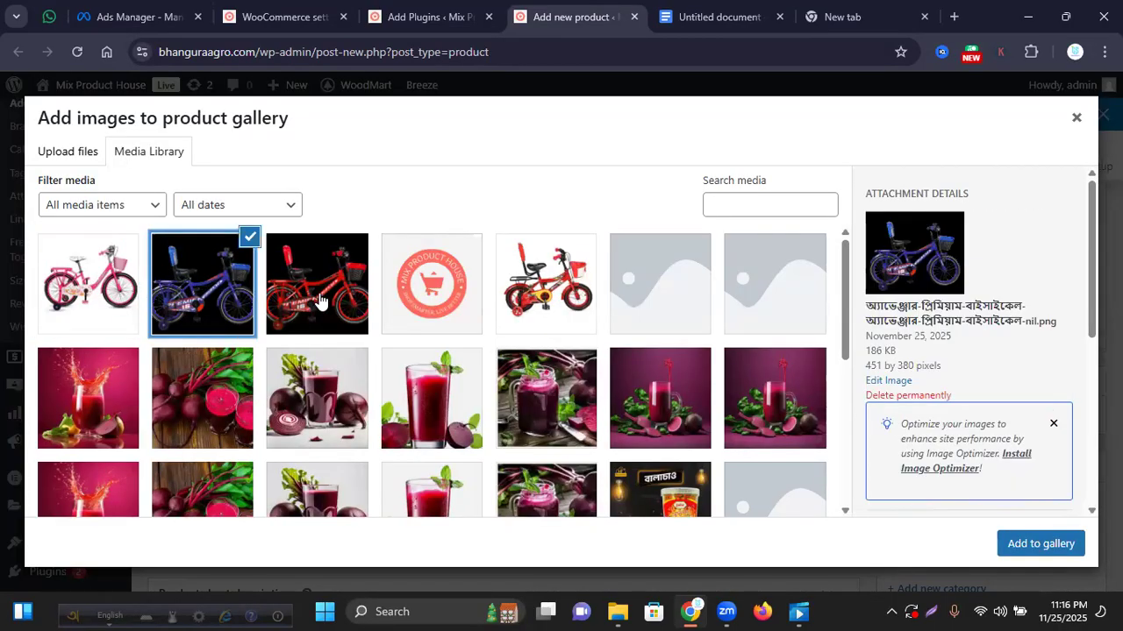
left_click(123, 300)
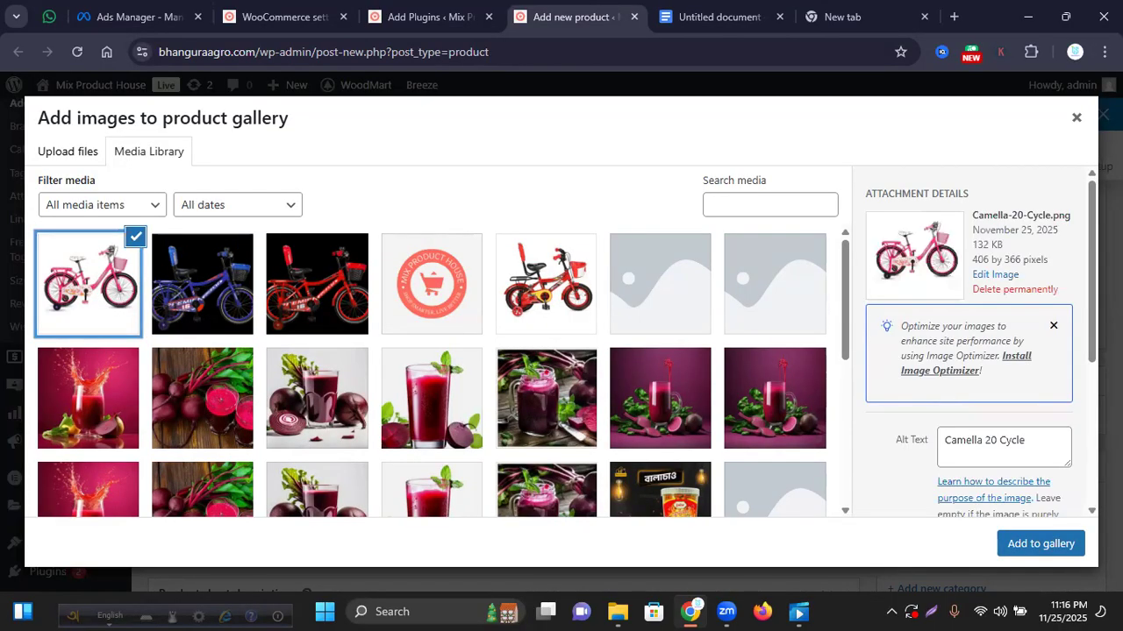
left_click(1040, 544)
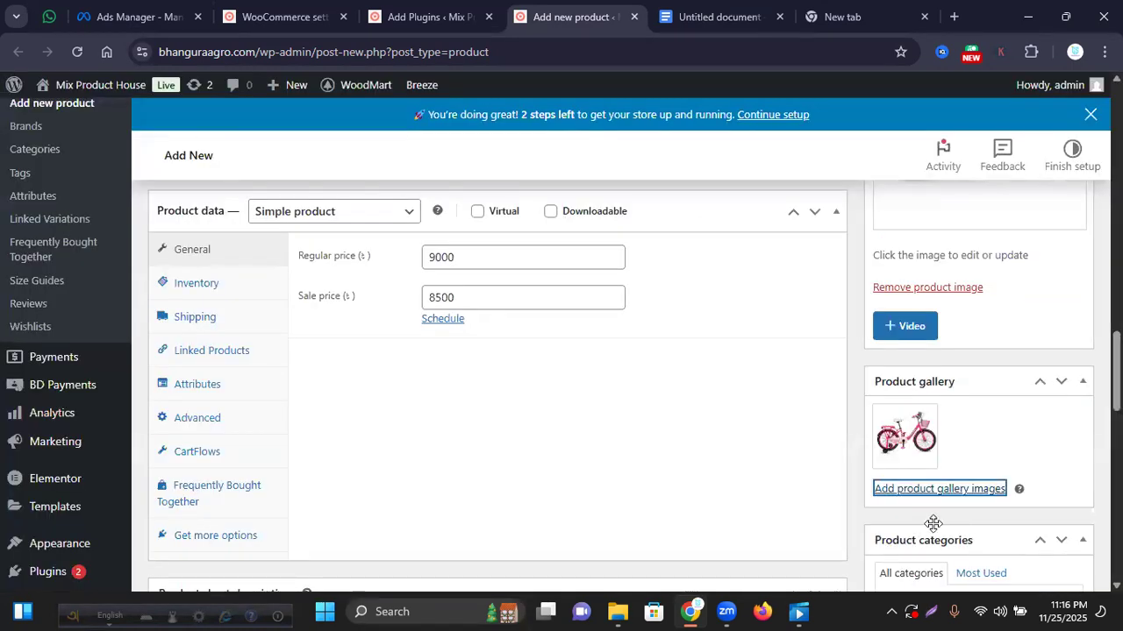
- Add the blue bicycle image with the black background from the media library to the product gallery
left_click(912, 491)
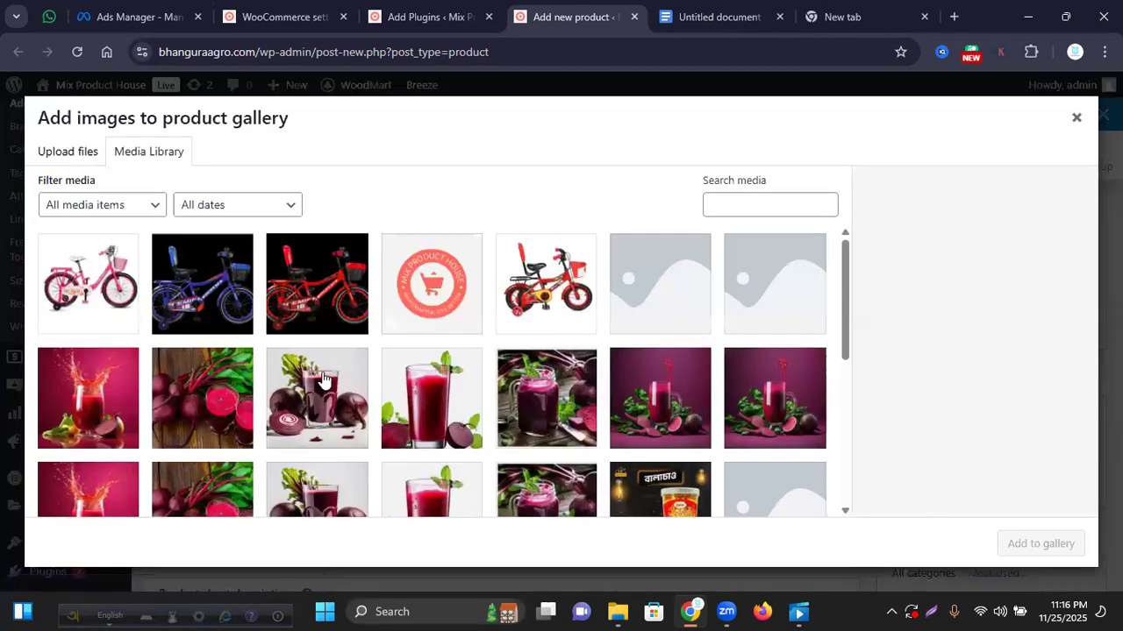
left_click(216, 283)
left_click(1023, 544)
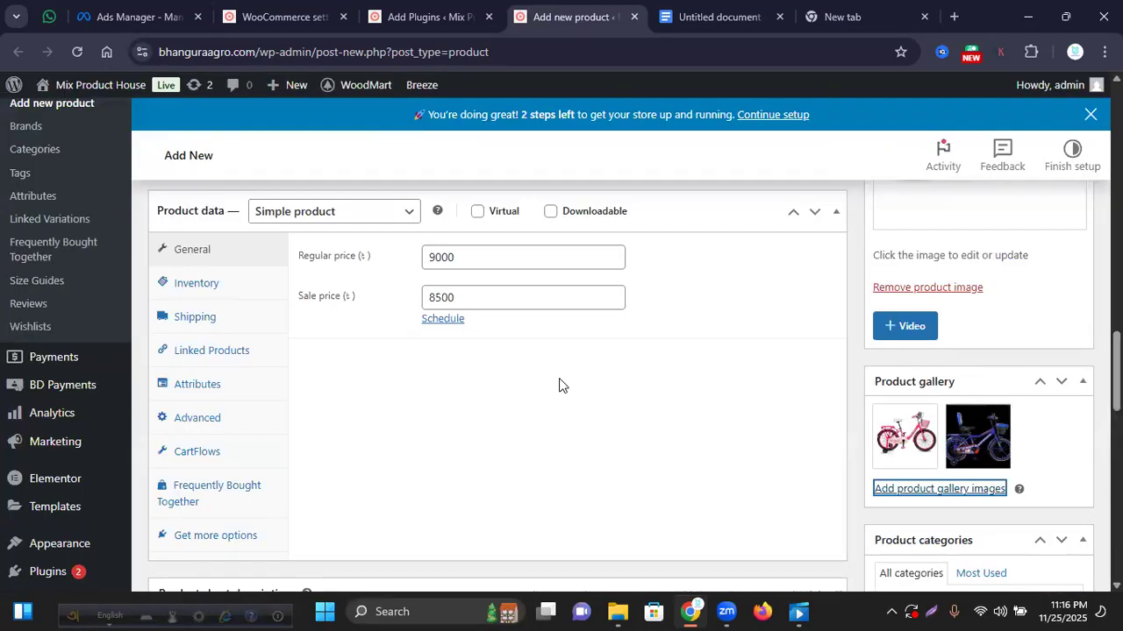
- Examine the product short description and compare it with the features and suitability lines in the main description
scroll(631, 448, "down", 4)
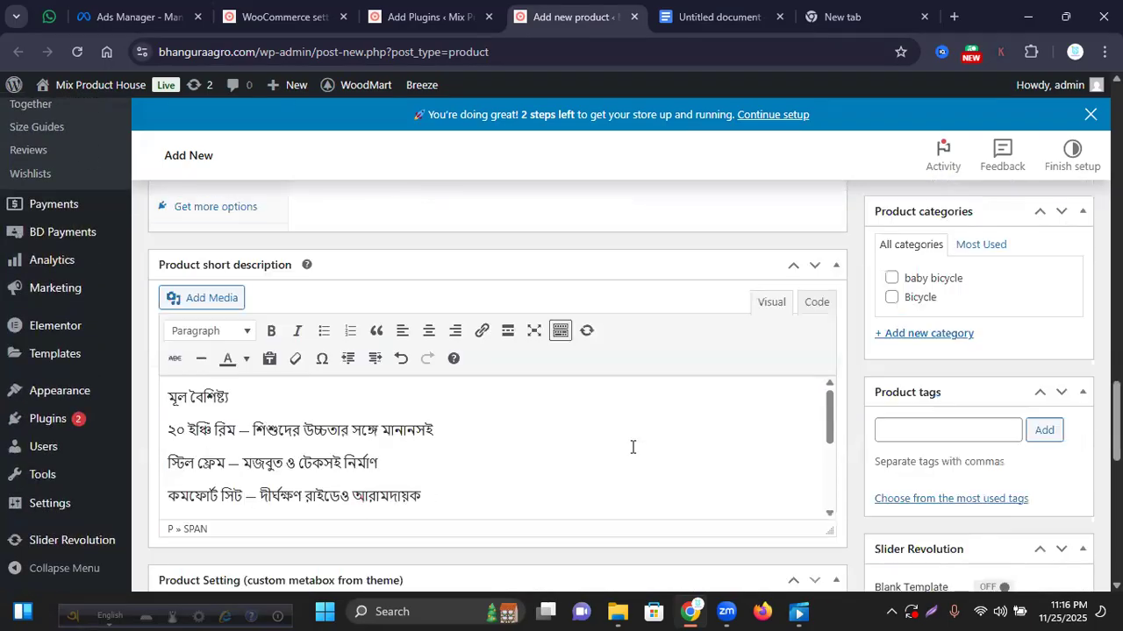
scroll(529, 453, "down", 1)
scroll(480, 458, "down", 1)
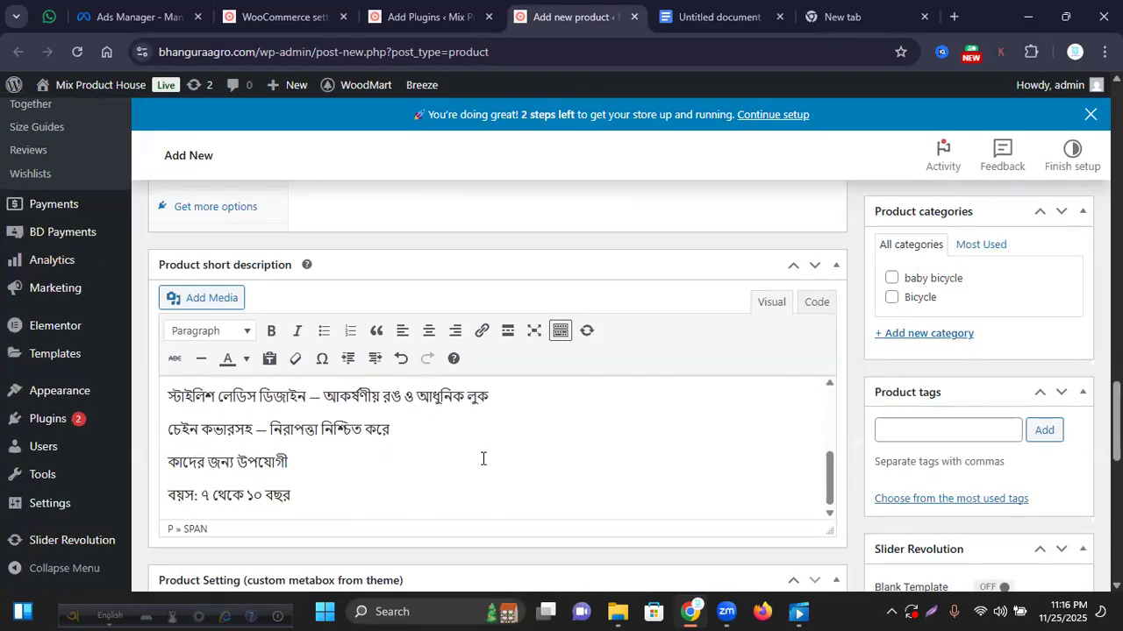
scroll(477, 457, "up", 8)
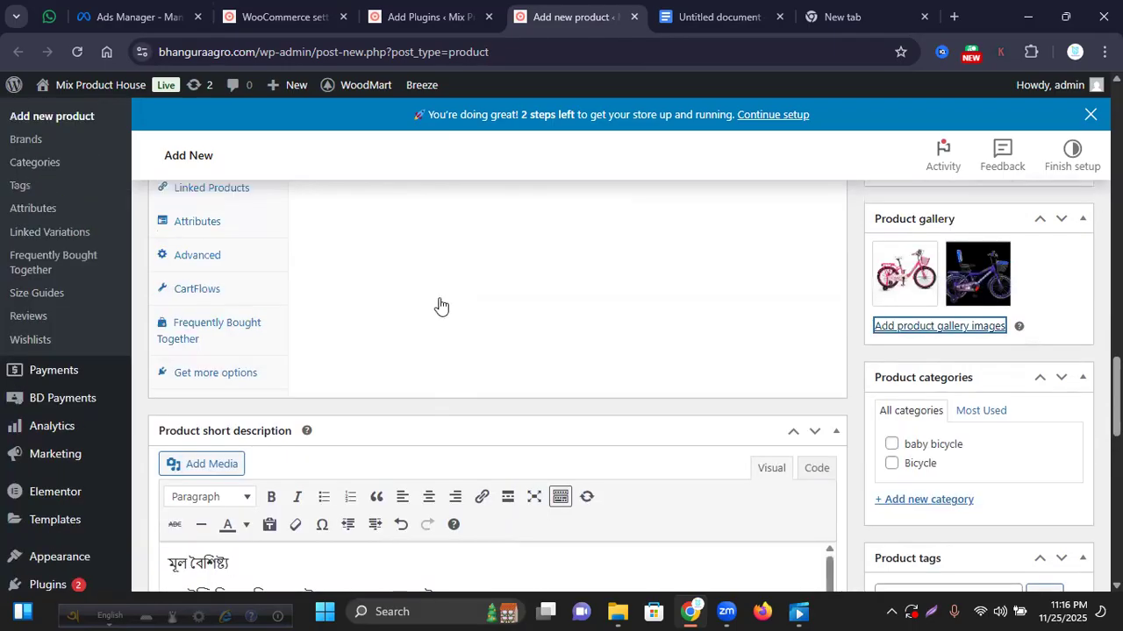
scroll(405, 365, "up", 5)
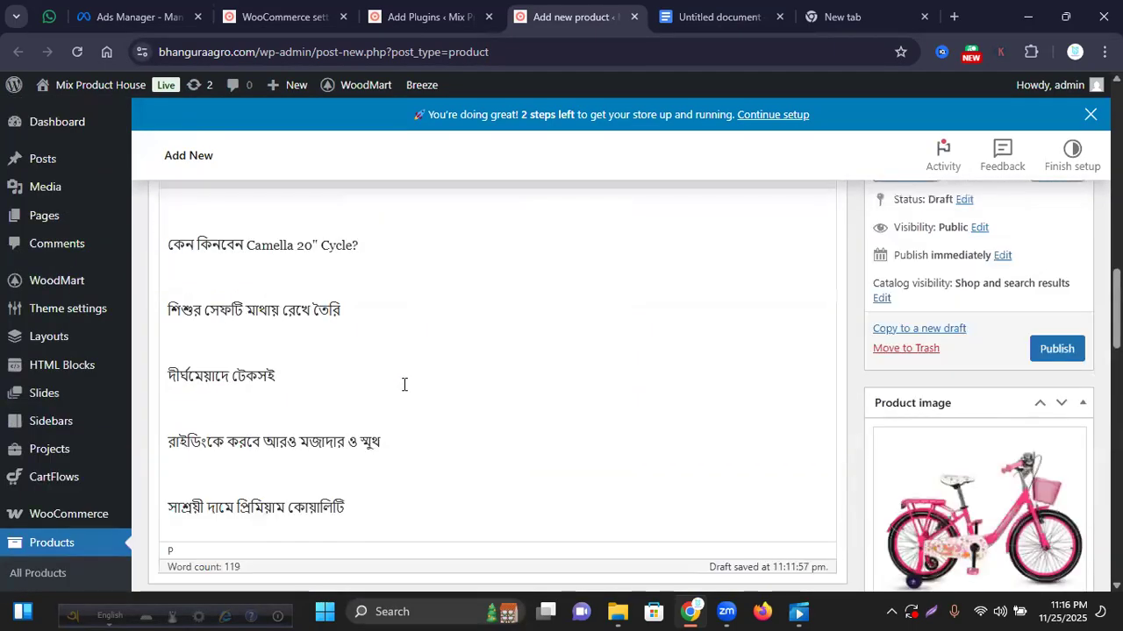
scroll(404, 384, "up", 2)
scroll(378, 333, "up", 4)
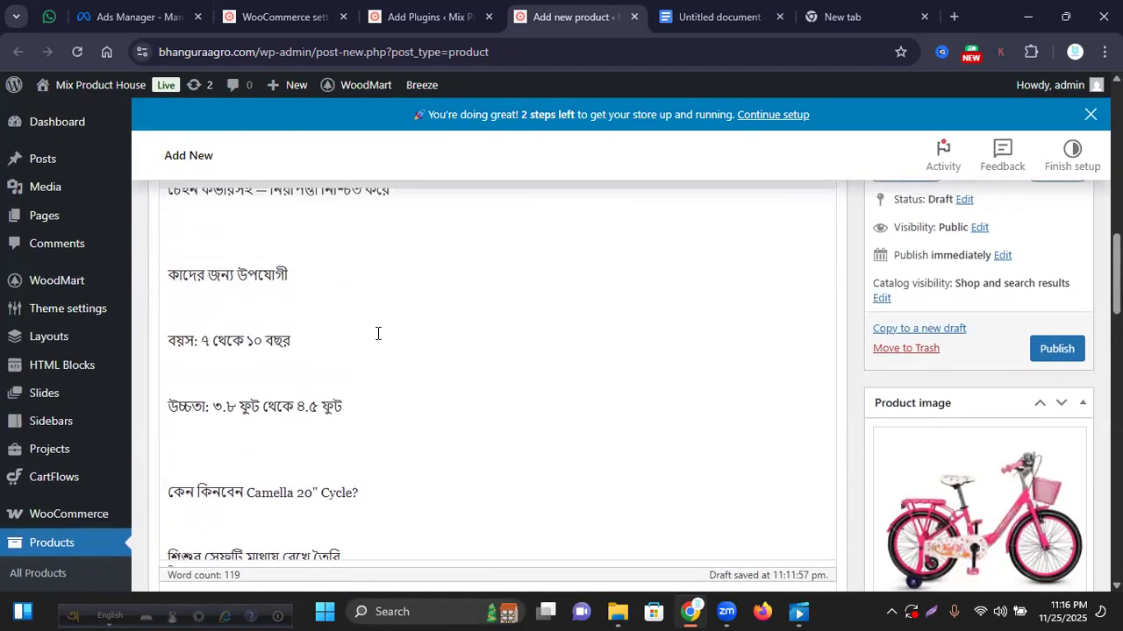
scroll(400, 398, "down", 3)
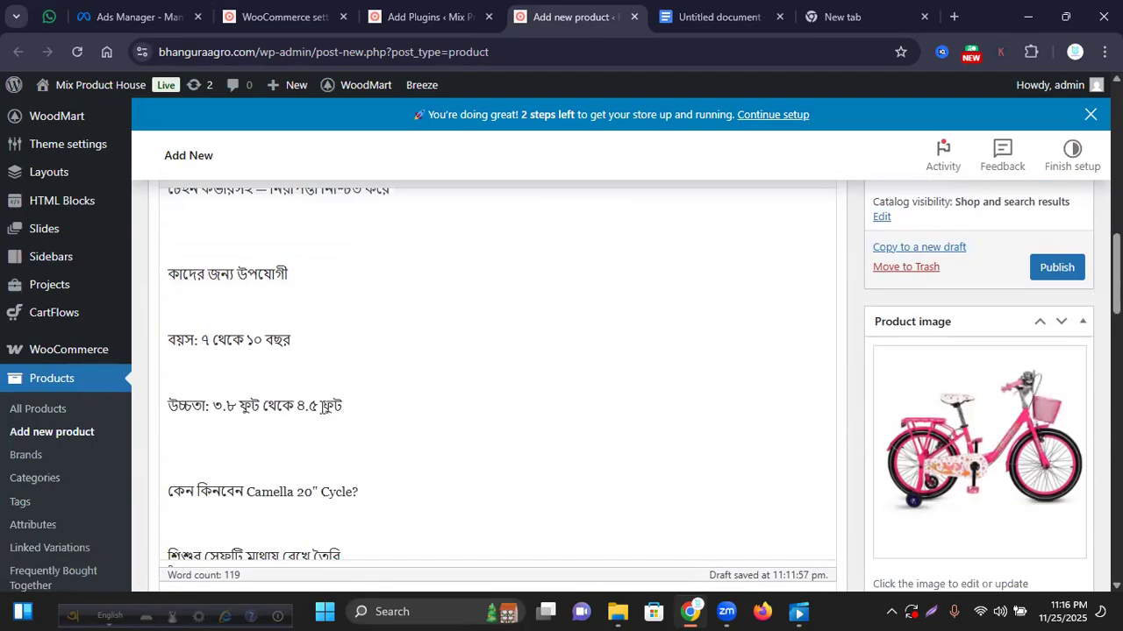
- Delete the height line "উচ্চতা: ৩.৮ ফুট থেকে ৪.৫ ফুট" from the main description, along with the blank lines above "কেন কিনবেন Camella 20" Cycle?"
left_click_drag(161, 404, 315, 403)
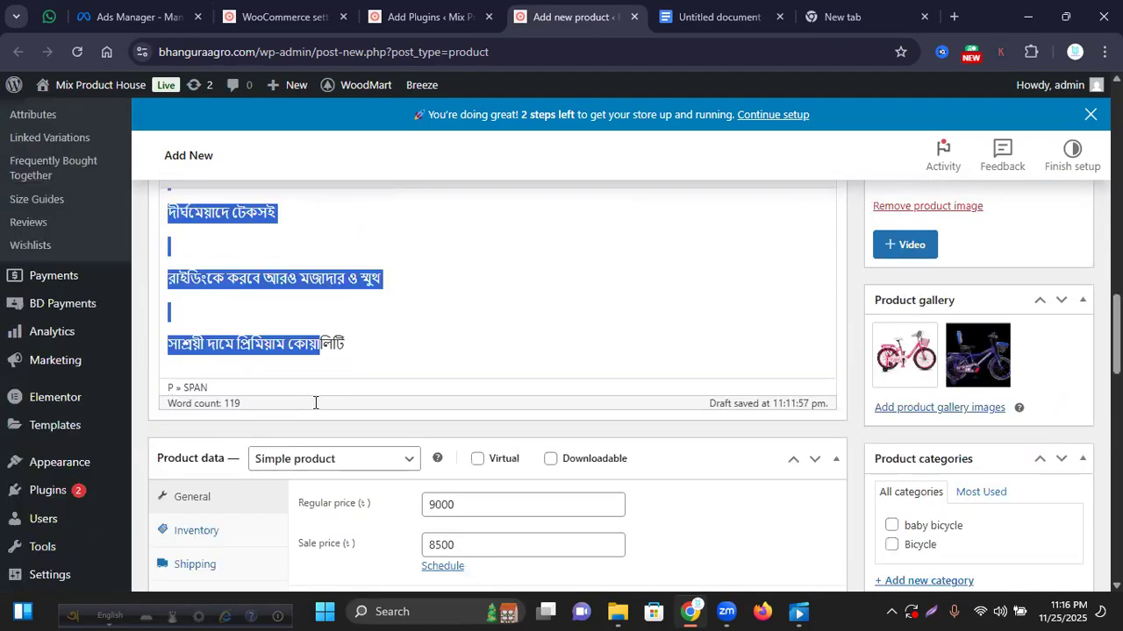
left_click(414, 318)
scroll(418, 308, "up", 5)
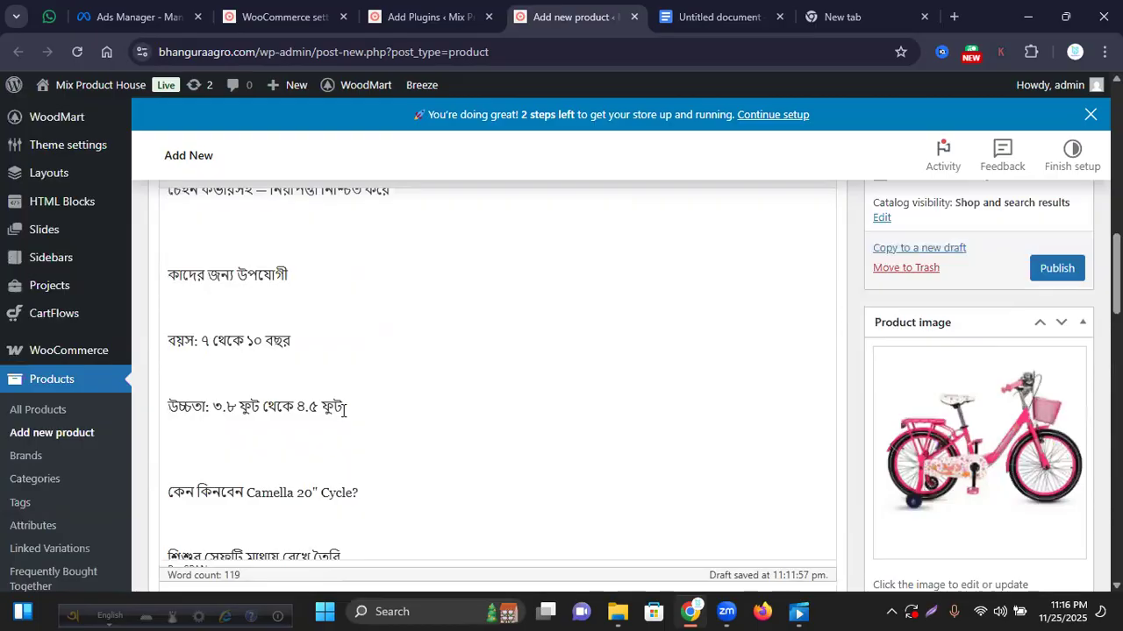
left_click_drag(348, 407, 114, 410)
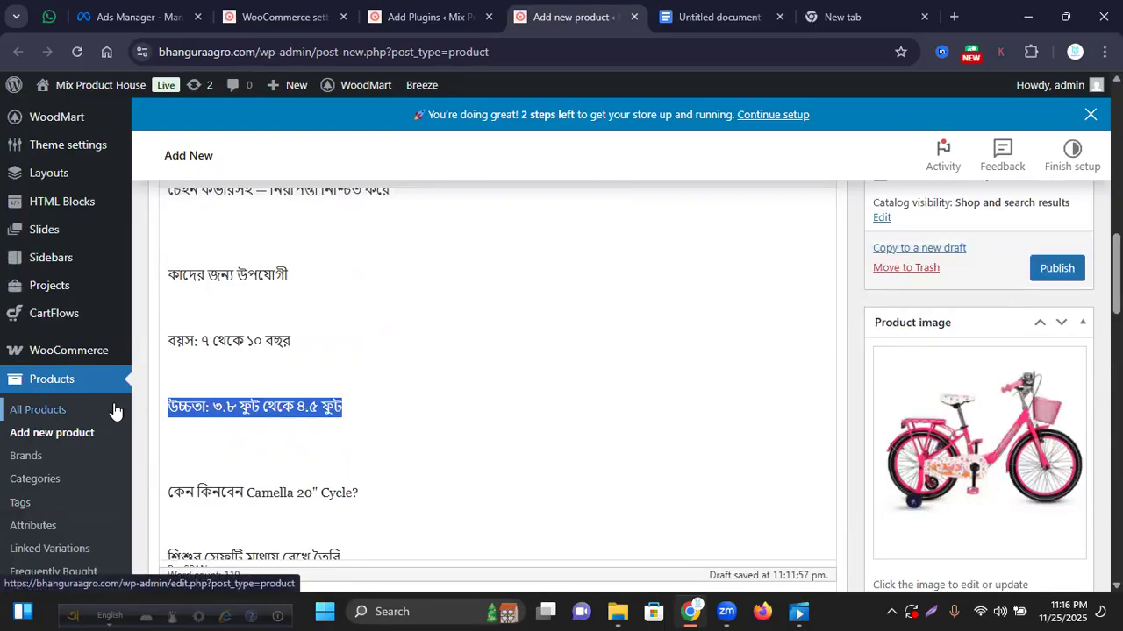
key("BackSpace")
key("Down")
key("BackSpace")
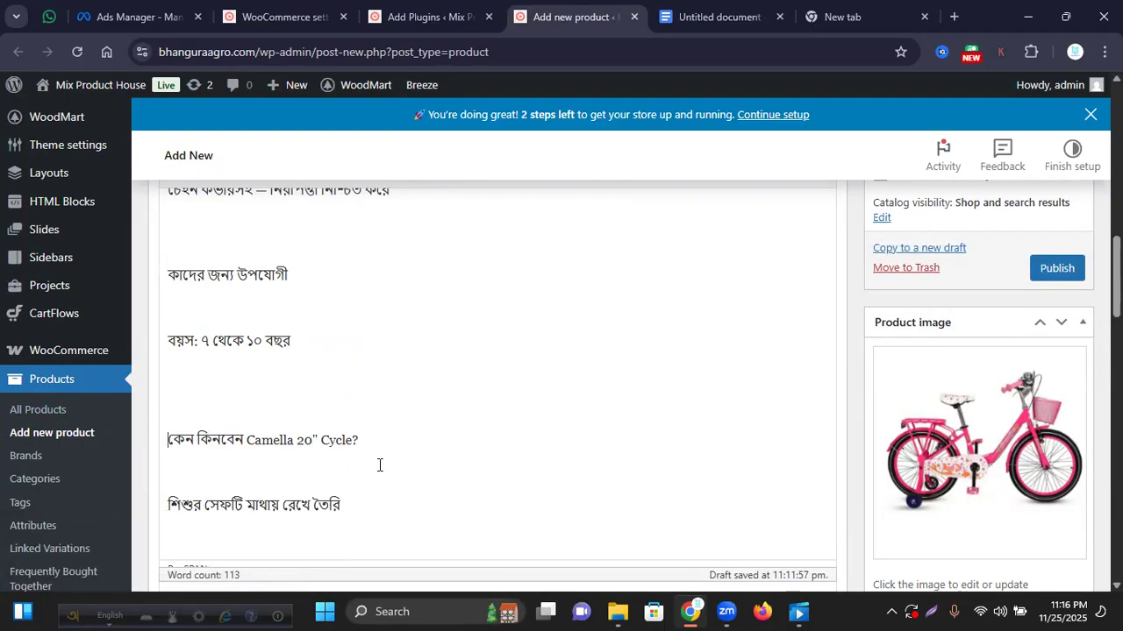
key("BackSpace")
key("BackSpace")
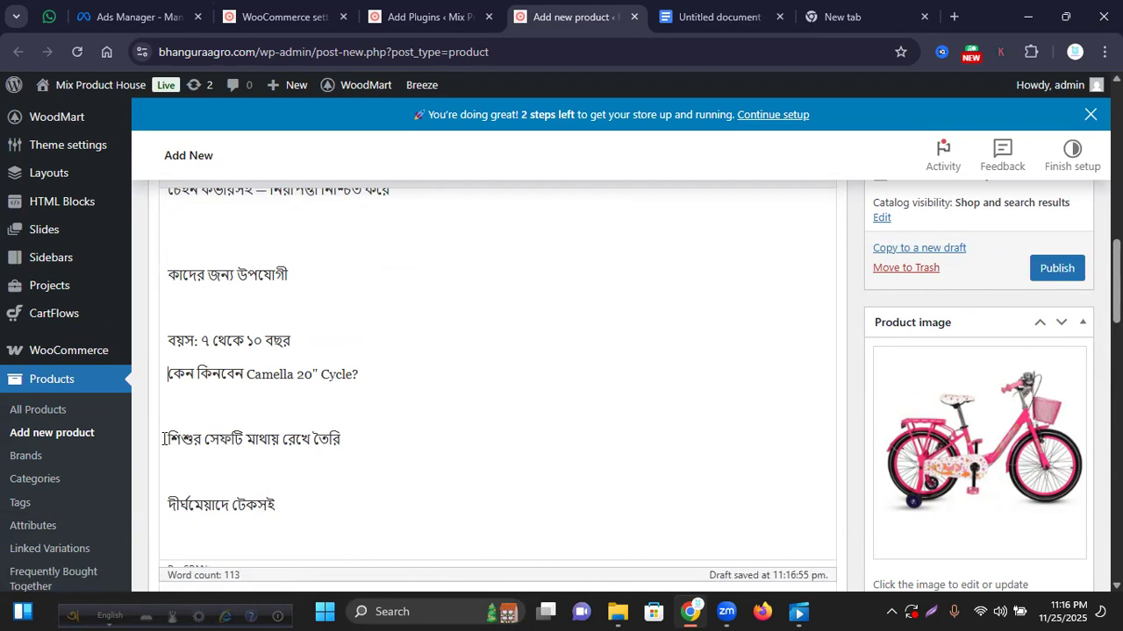
- Remove the blank lines between the heading "কেন কিনবেন Camella 20" Cycle?" and the four benefit lines beneath it in the main description
left_click(166, 439)
key("BackSpace")
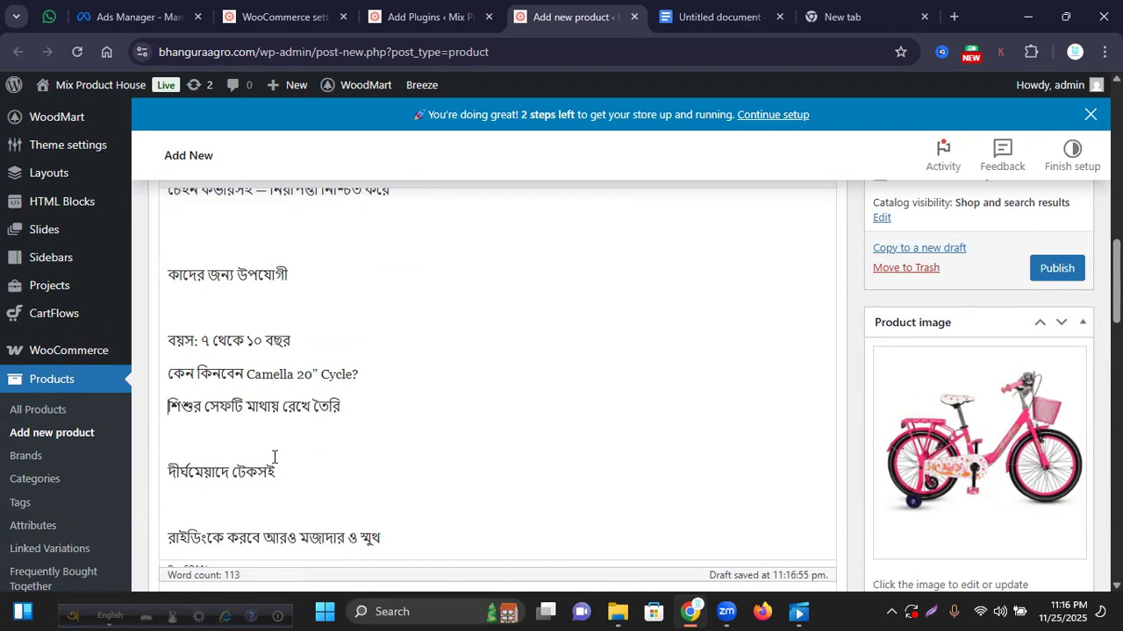
left_click(169, 471)
key("BackSpace")
left_click(169, 506)
key("BackSpace")
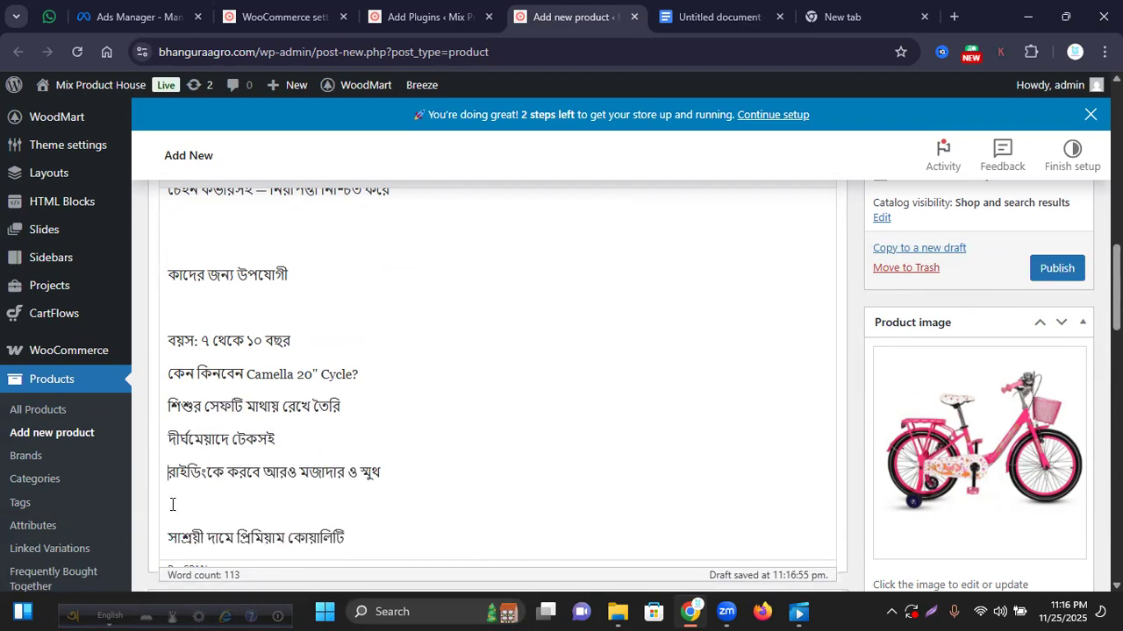
left_click(167, 537)
key("BackSpace")
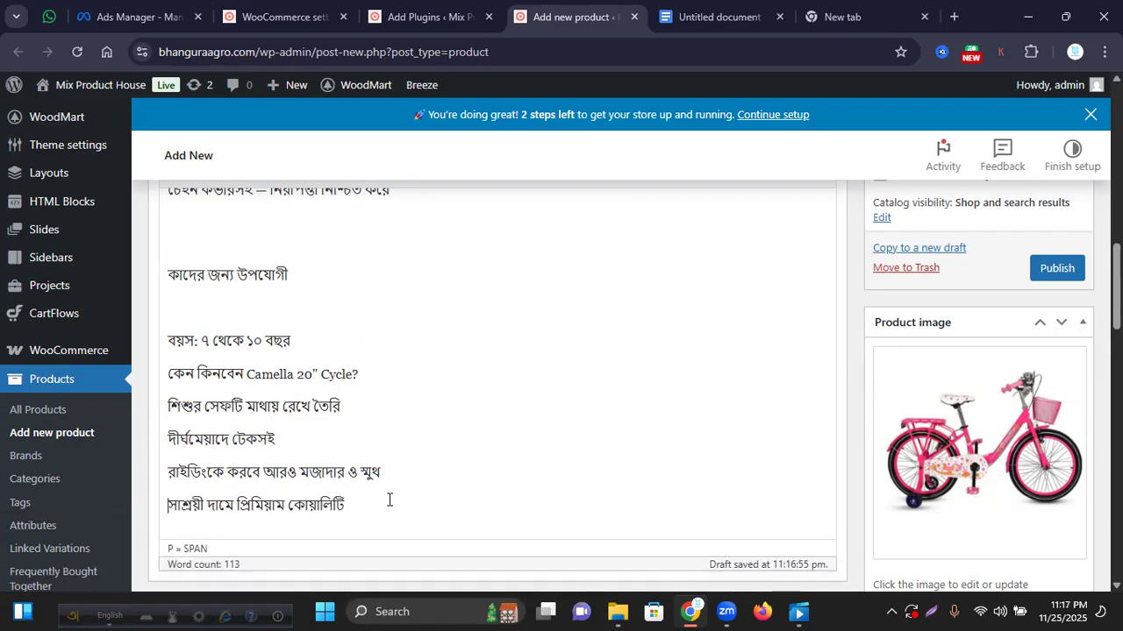
- Switch the input language to Bangla and end the line "সাশ্রয়ী দামে প্রিমিয়াম কোয়ালিটি" with a Bengali full stop "।"
scroll(390, 500, "down", 1)
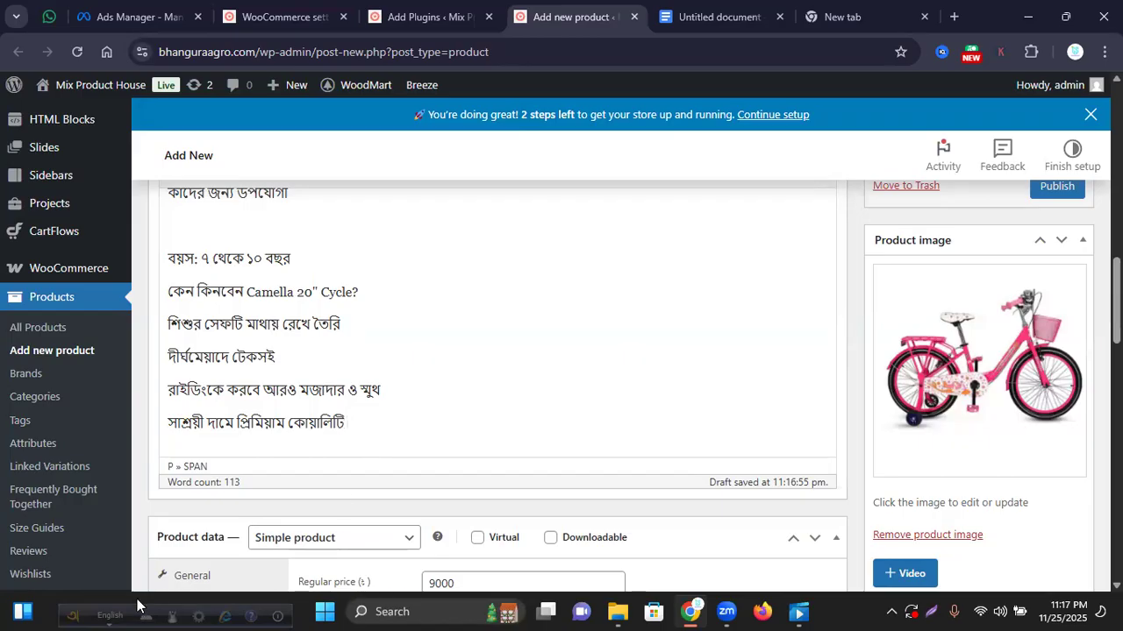
key("F12")
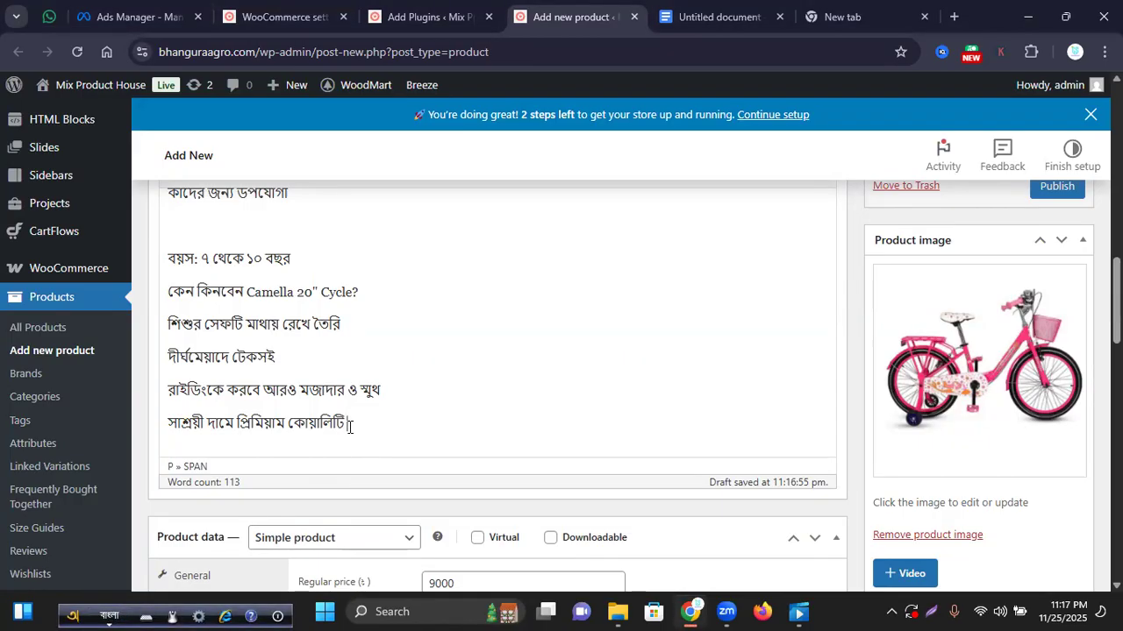
type(".")
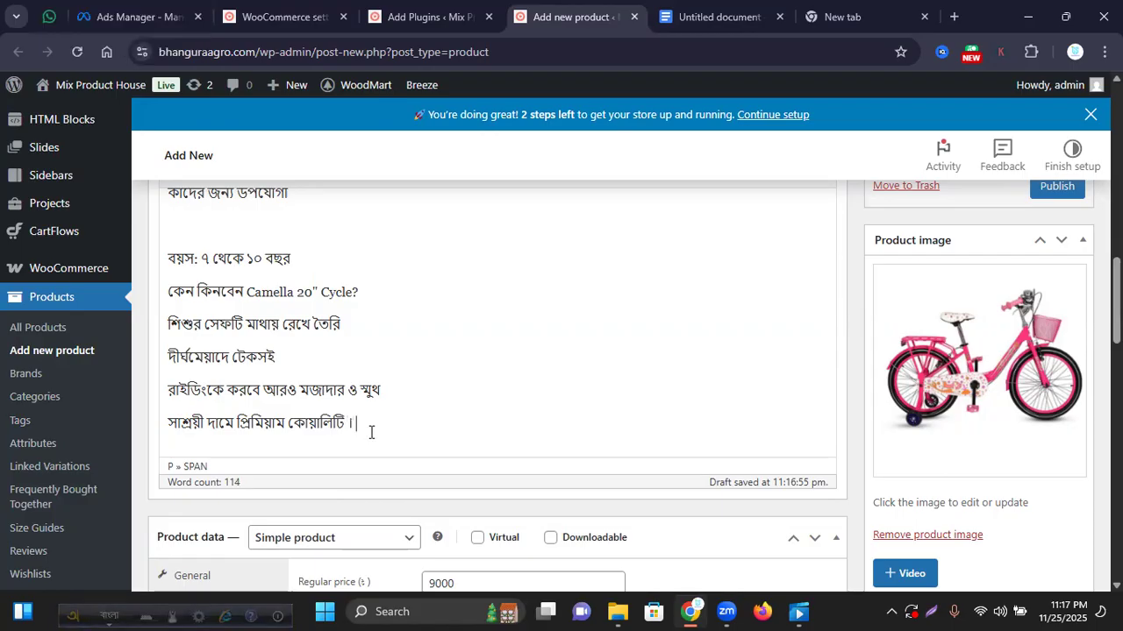
- Look over the product title and main description once more, and publish the product
scroll(398, 388, "up", 10)
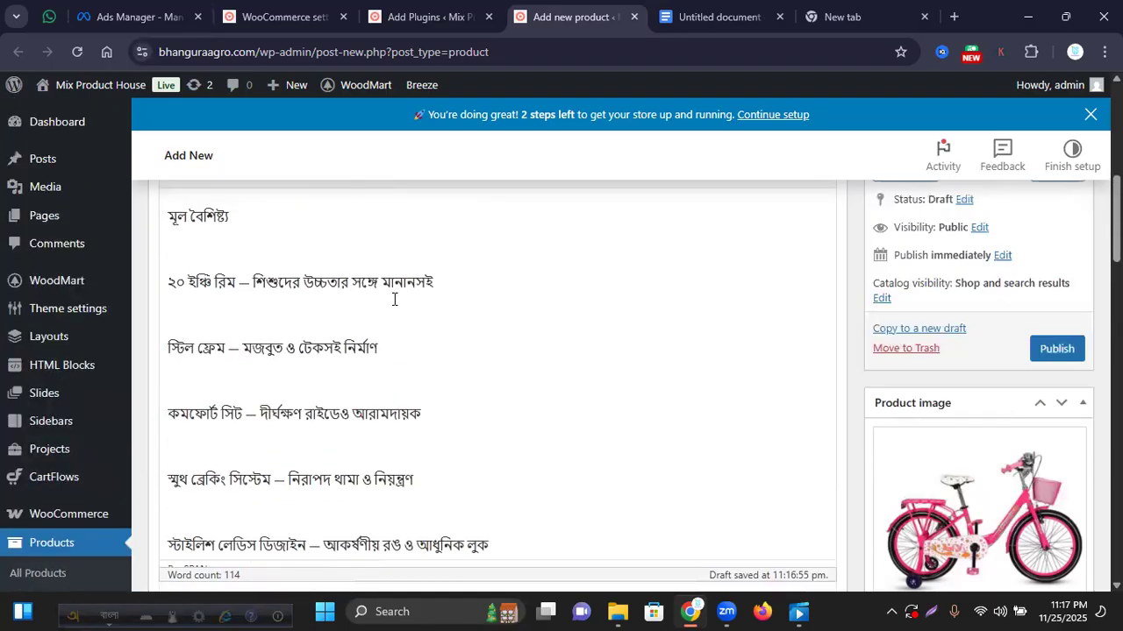
scroll(407, 303, "up", 3)
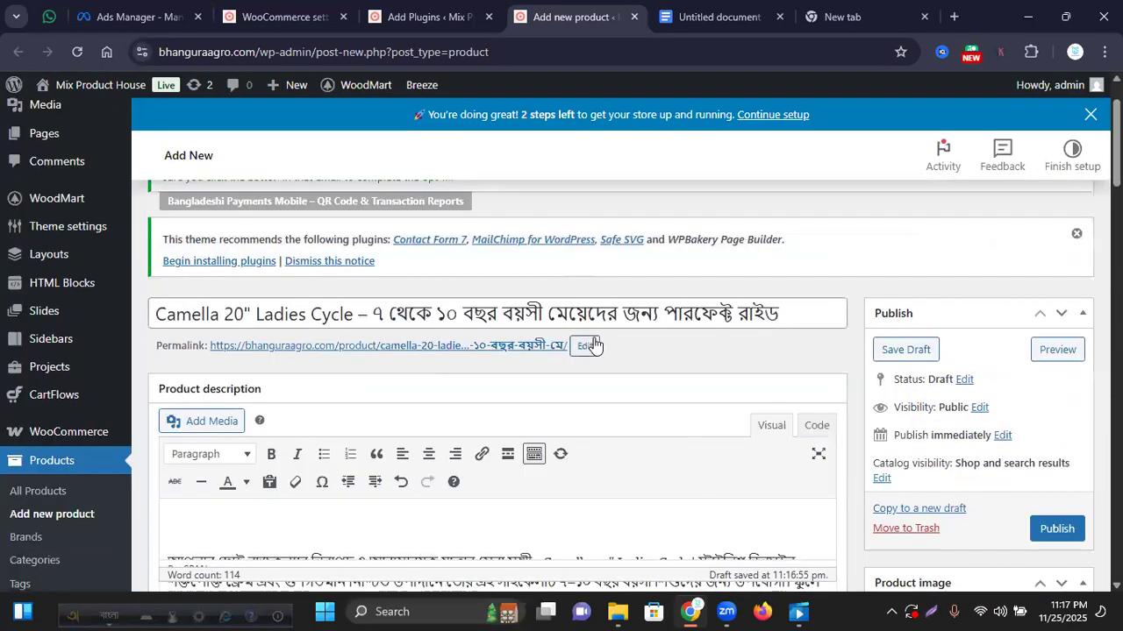
scroll(593, 343, "down", 6)
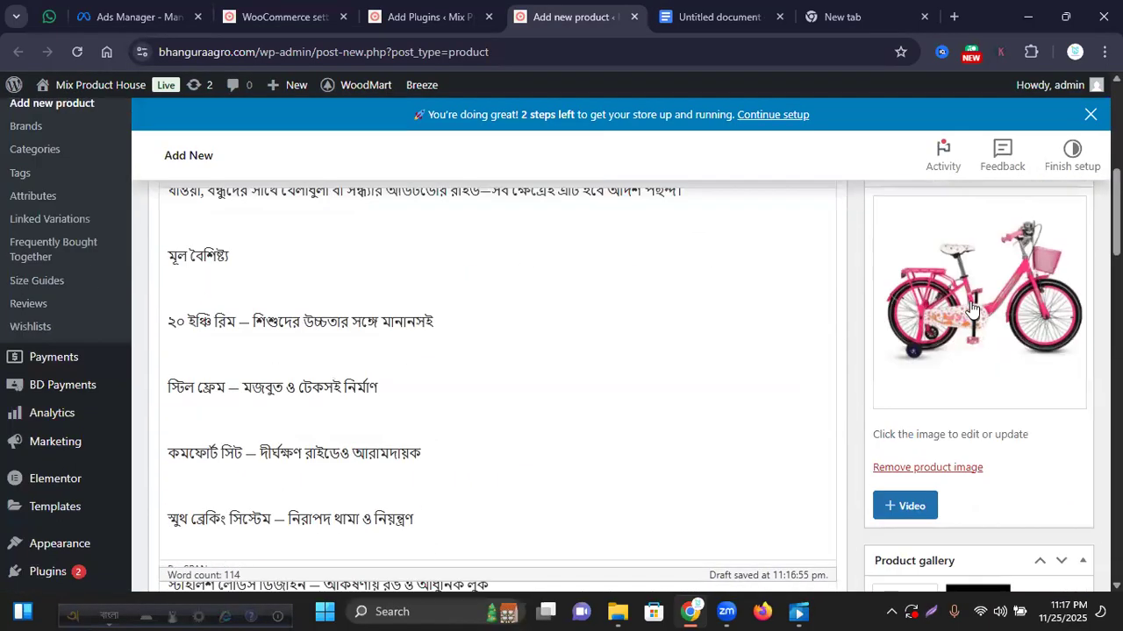
scroll(1040, 287, "up", 1)
left_click(1058, 201)
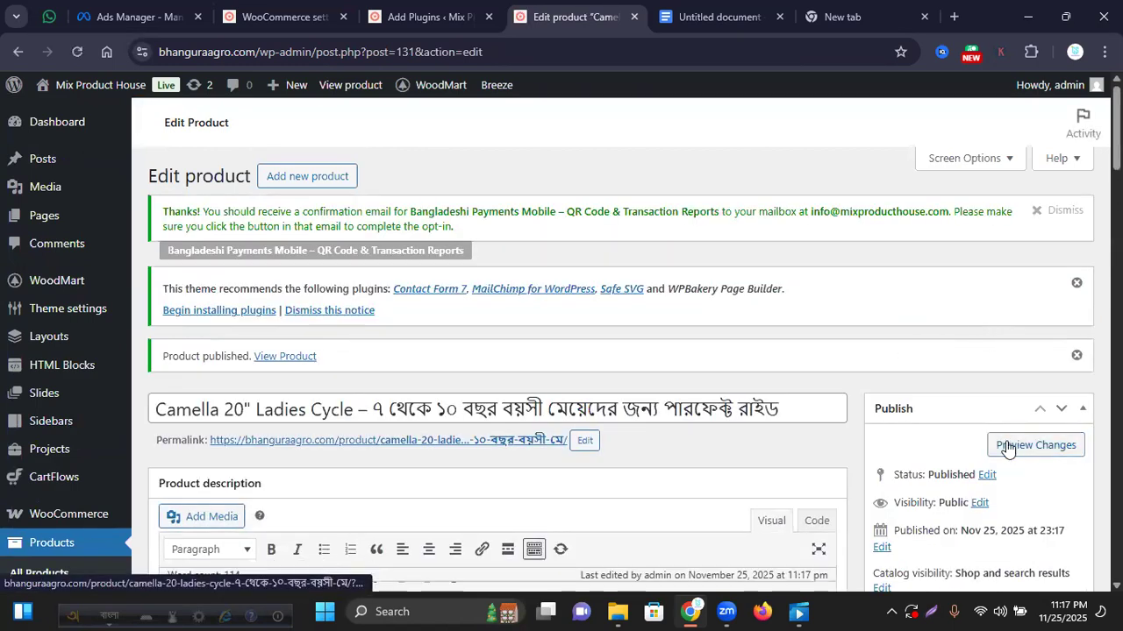
- Open the published product's preview in a new tab and review its images, prices and short description
right_click(1008, 445)
left_click(890, 251)
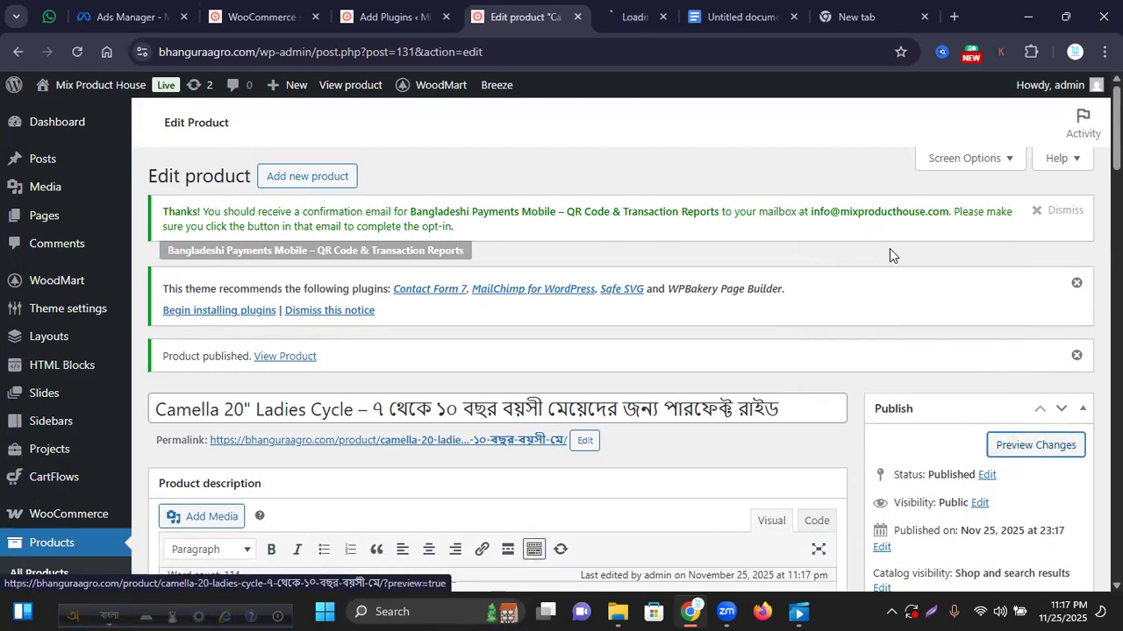
left_click(597, 17)
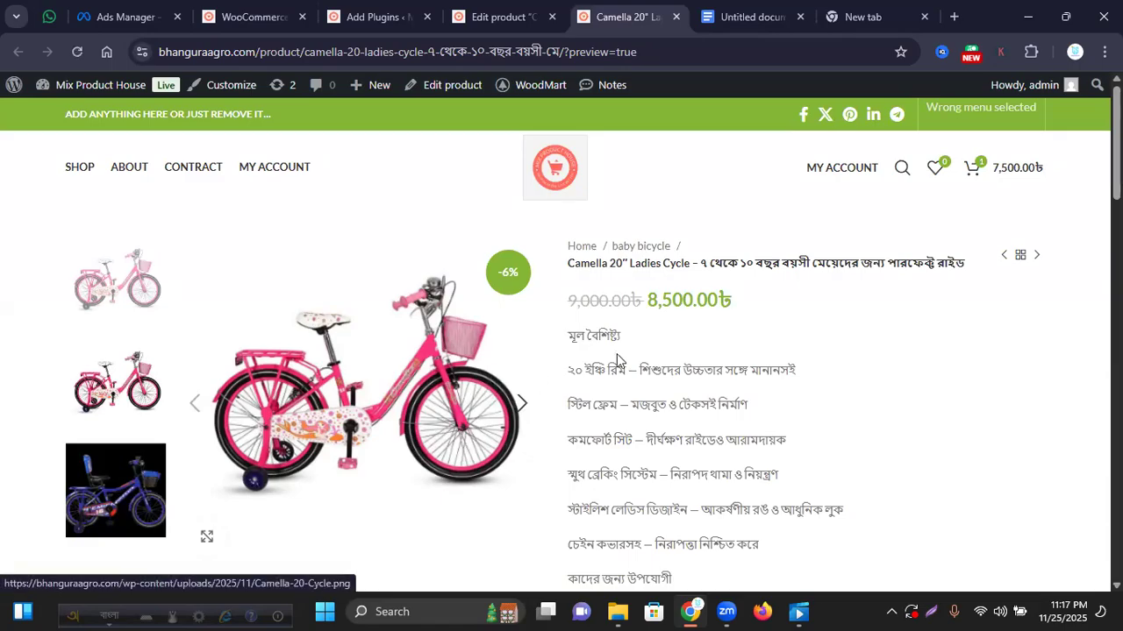
scroll(533, 323, "down", 3)
scroll(533, 322, "down", 1)
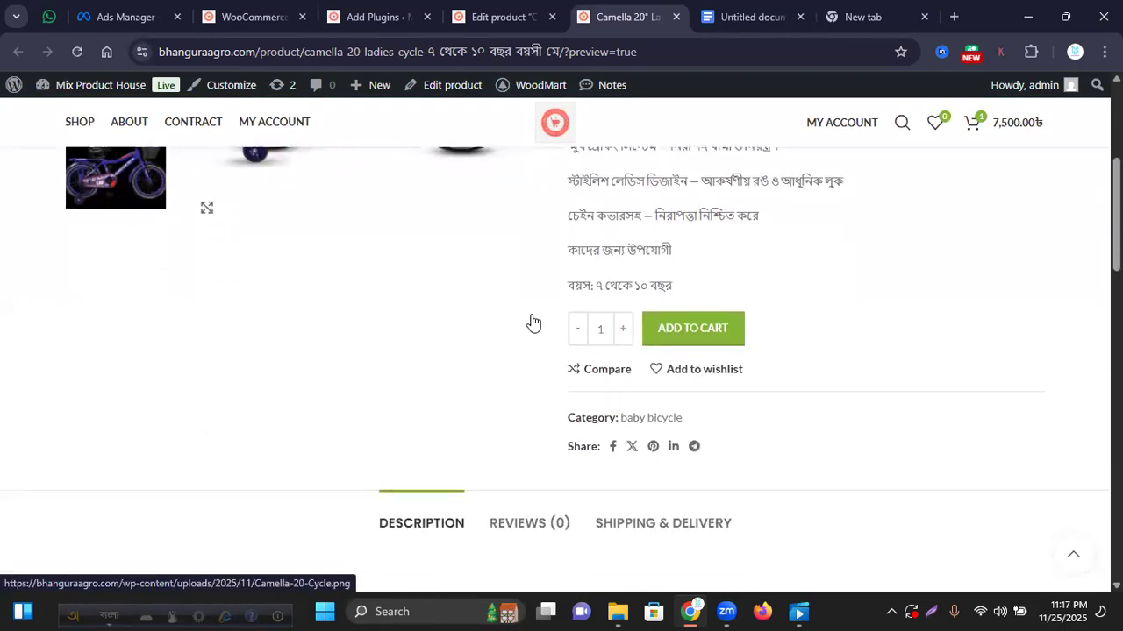
- Add one Camella 20" Ladies Cycle to the cart and proceed to the checkout
left_click(687, 333)
left_click(871, 555)
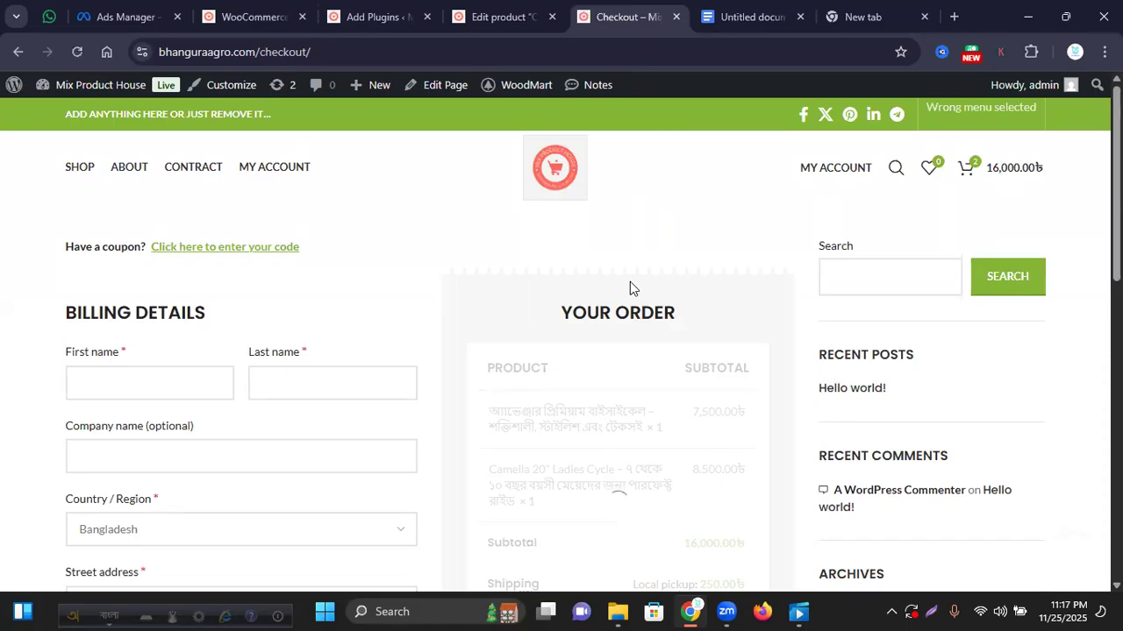
- Examine the checkout page's order summary, shipping charge, billing fields and order notes
scroll(630, 288, "down", 3)
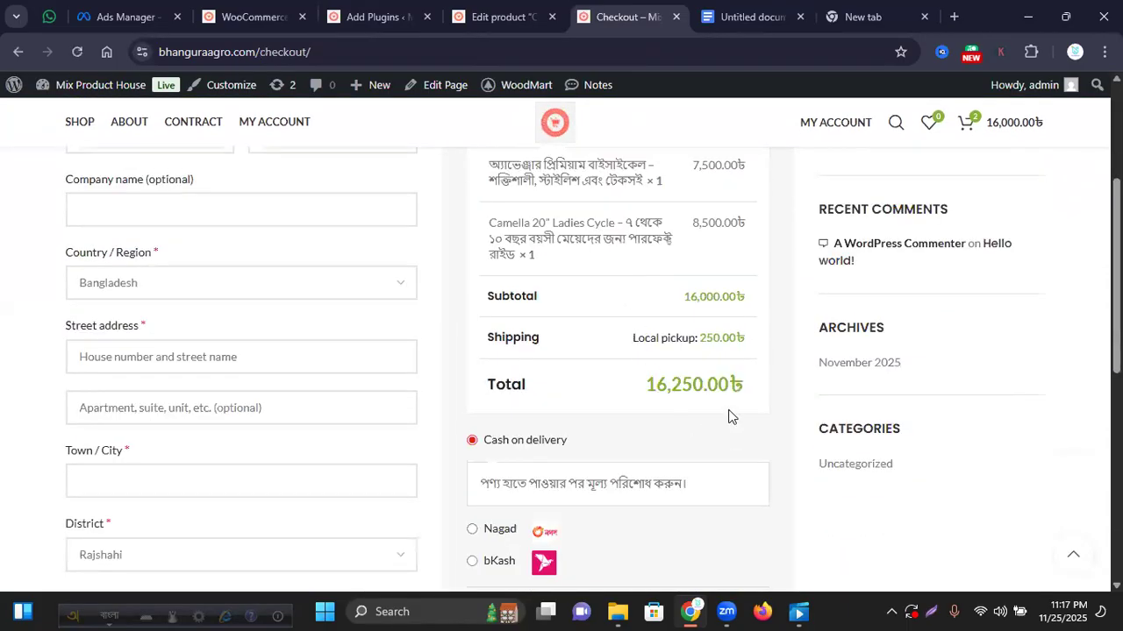
scroll(729, 416, "down", 2)
scroll(606, 358, "up", 3)
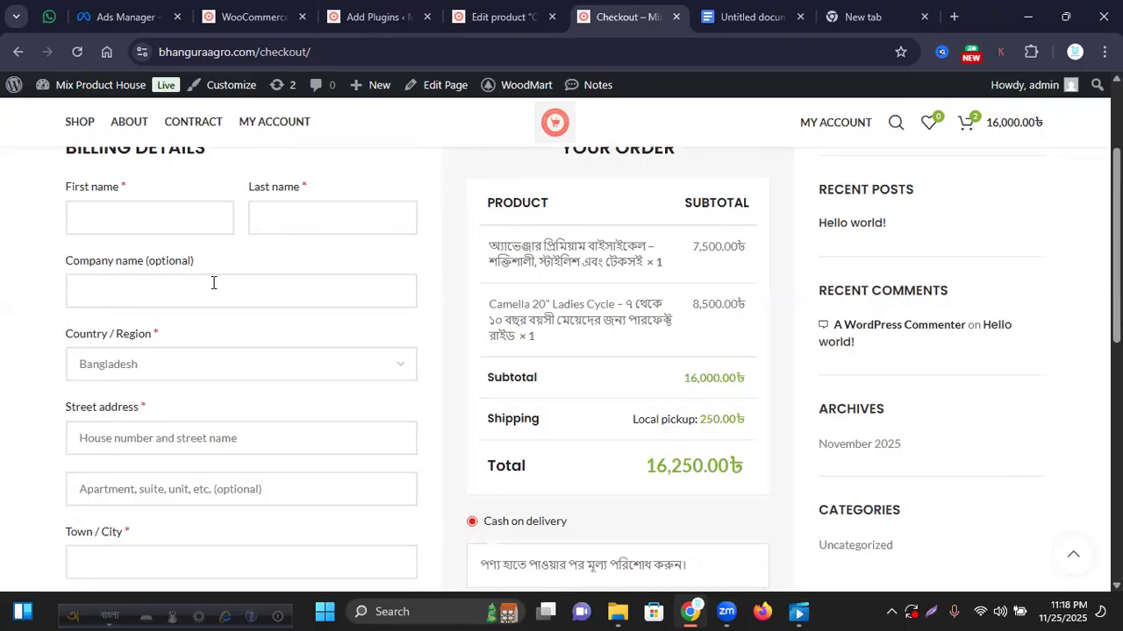
scroll(213, 284, "down", 2)
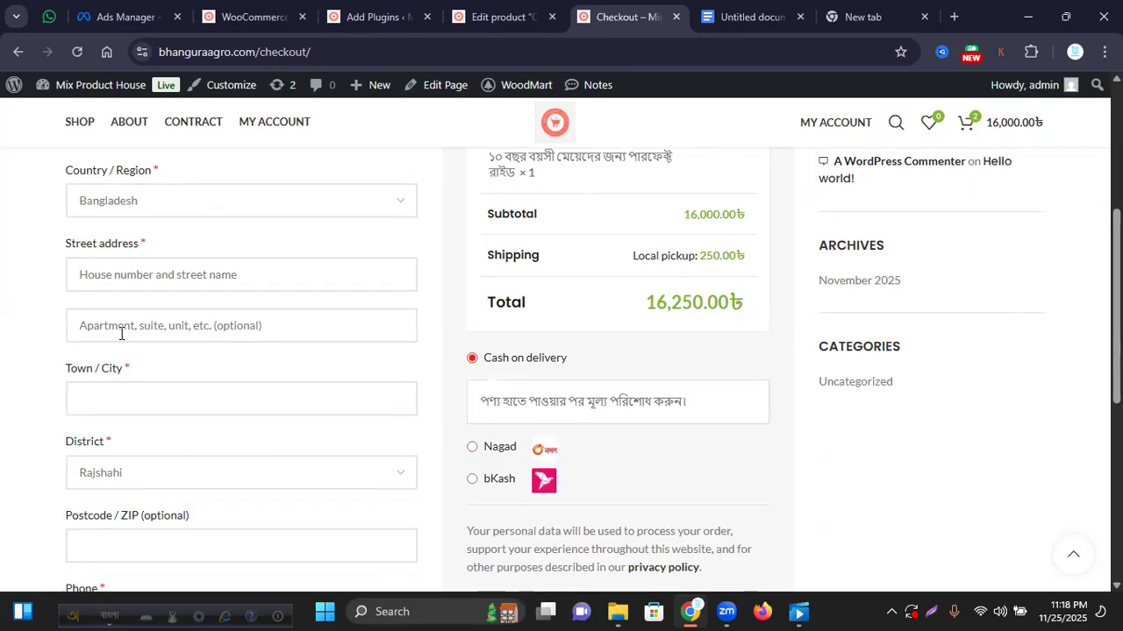
scroll(116, 388, "down", 5)
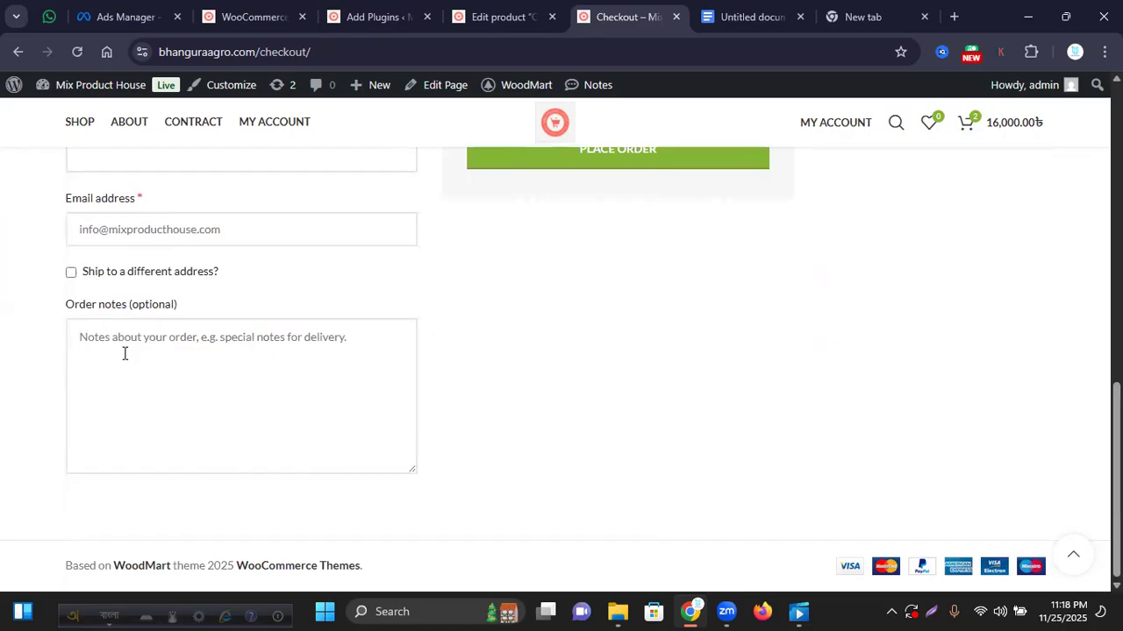
scroll(176, 356, "up", 6)
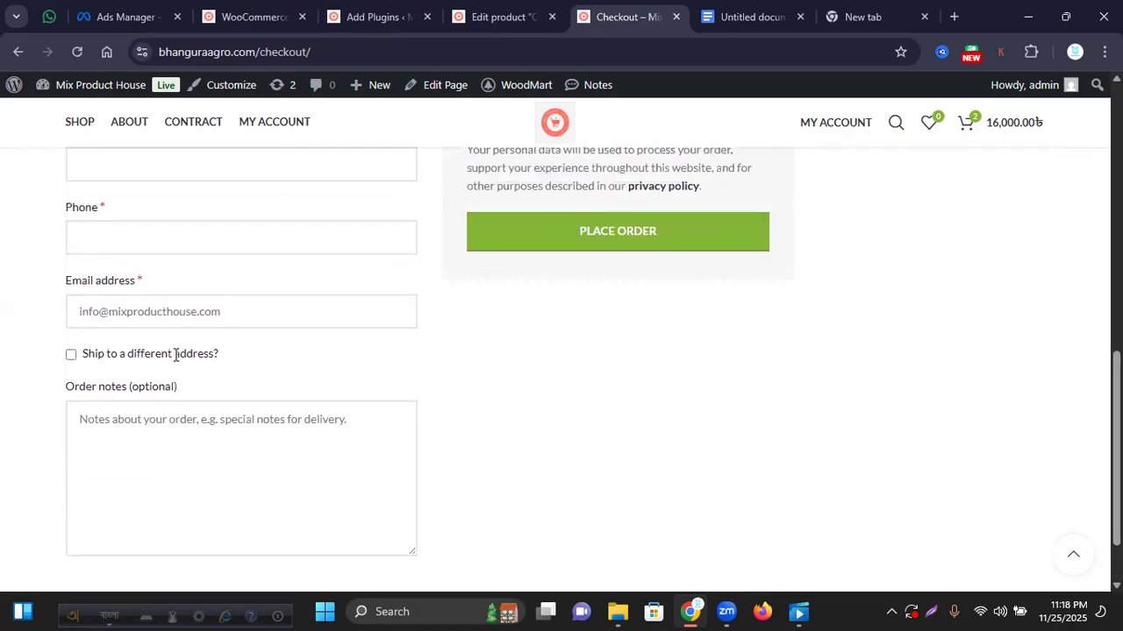
scroll(569, 378, "down", 1)
scroll(554, 378, "up", 1)
scroll(588, 375, "down", 1)
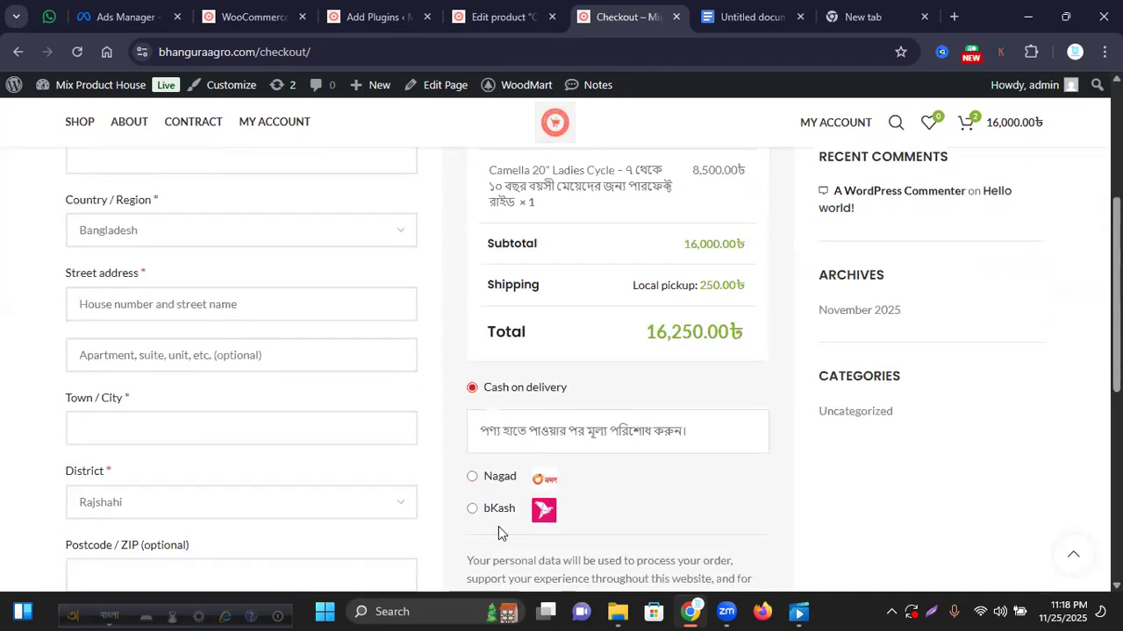
left_click(472, 509)
left_click(472, 420)
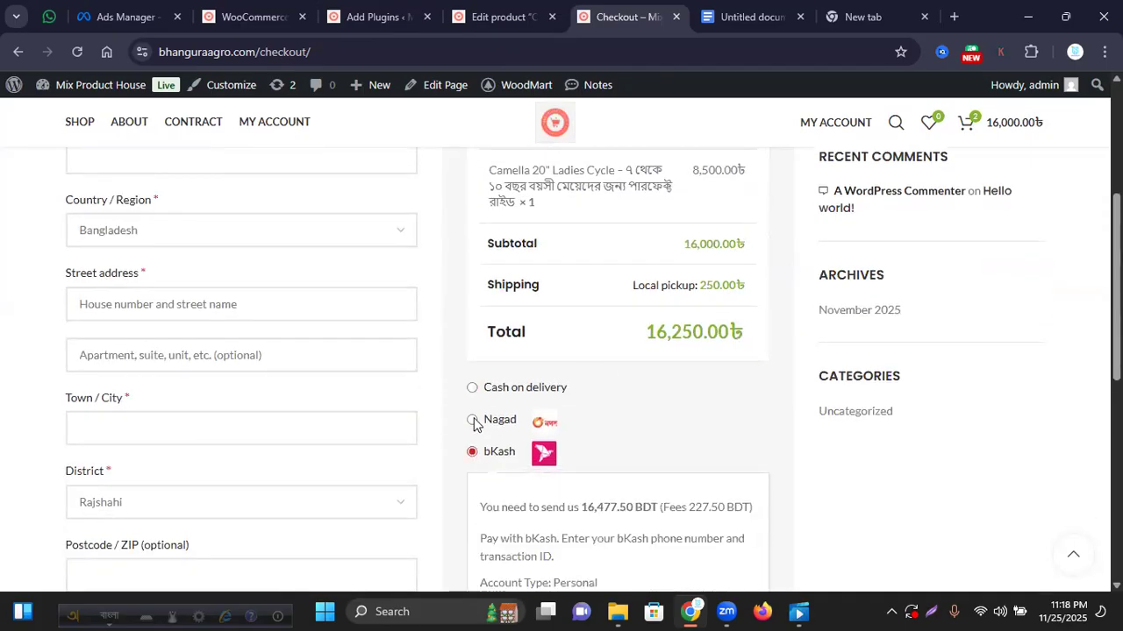
scroll(669, 423, "down", 3)
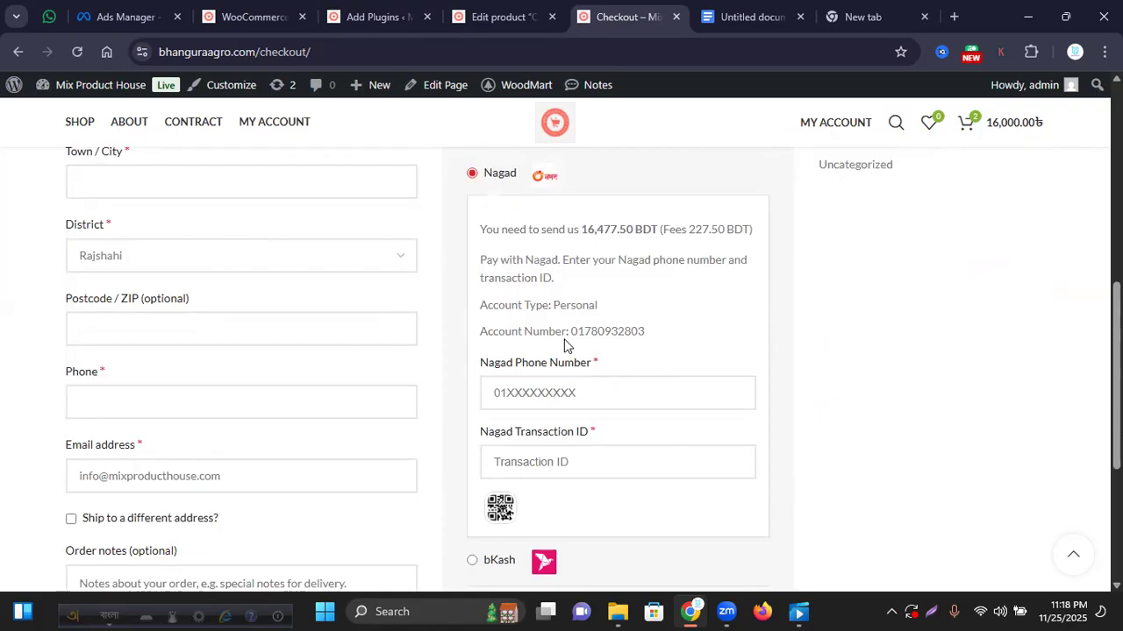
left_click_drag(569, 331, 810, 333)
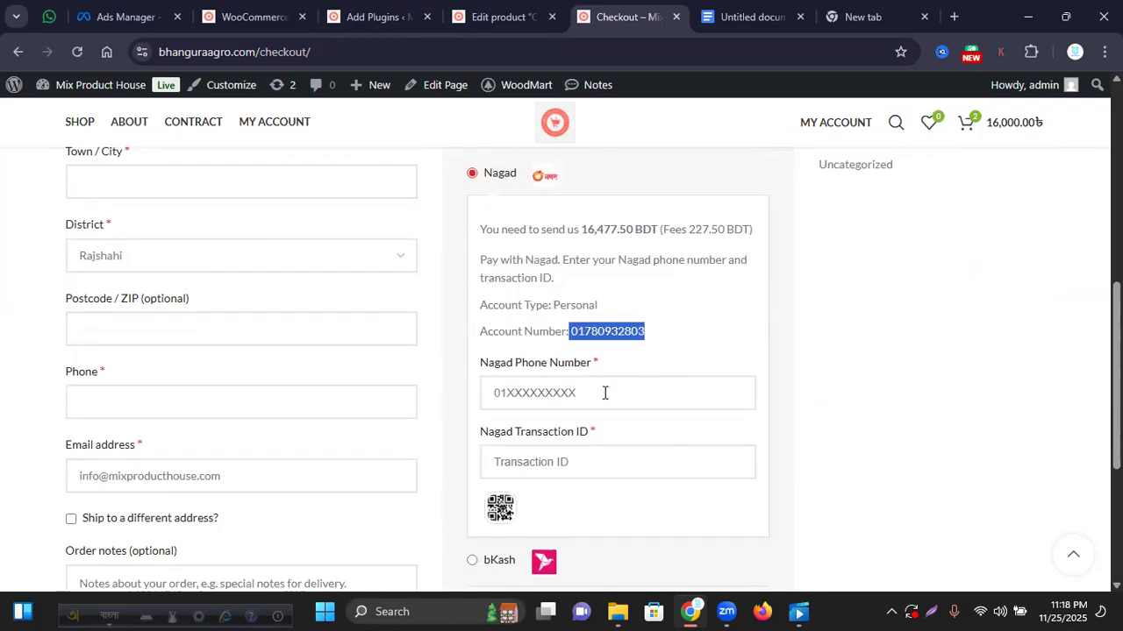
left_click(534, 392)
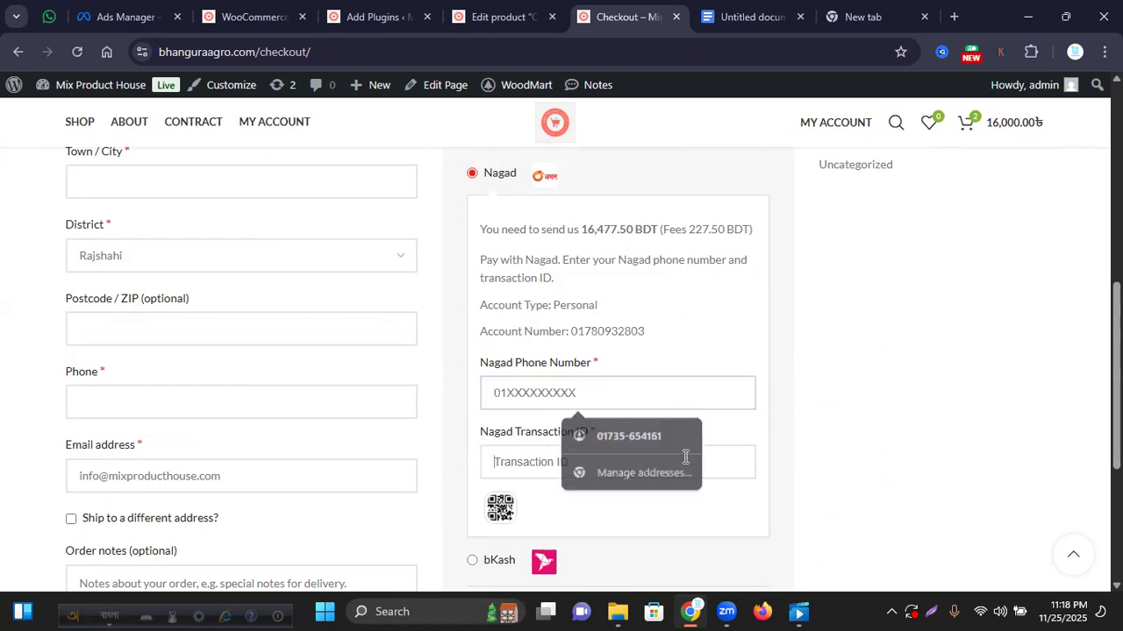
scroll(664, 517, "down", 3)
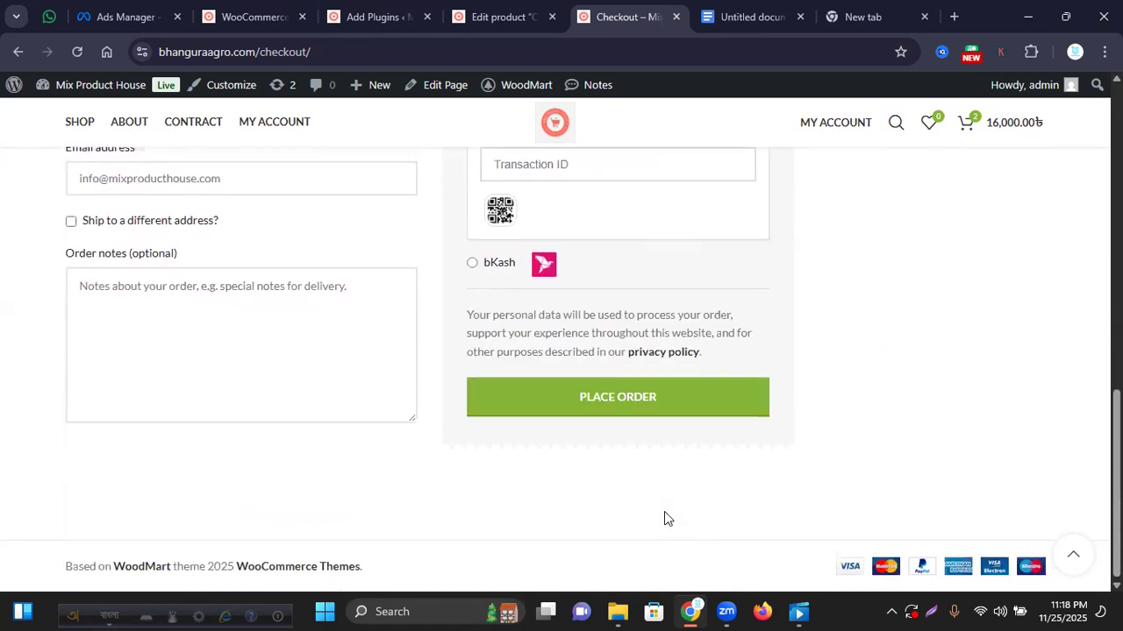
- Open the shopping cart and remove the অ্যাভেঞ্জার প্রিমিয়াম বাইসাইকেল, keeping only the Camella 20" Ladies Cycle
scroll(669, 478, "up", 8)
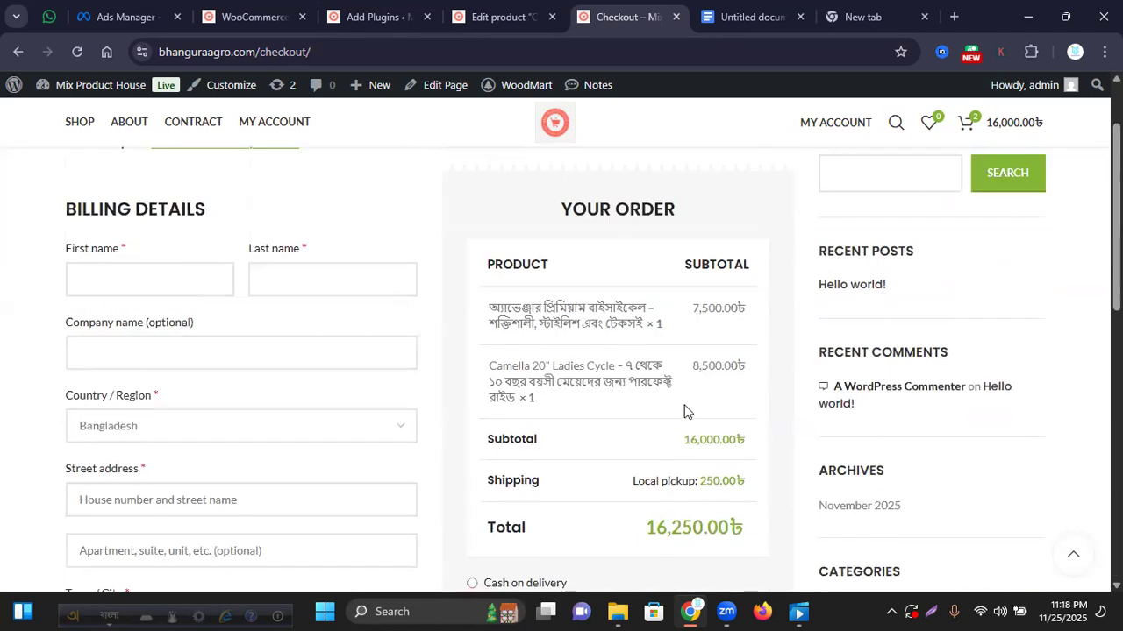
scroll(820, 398, "down", 1)
scroll(820, 398, "up", 2)
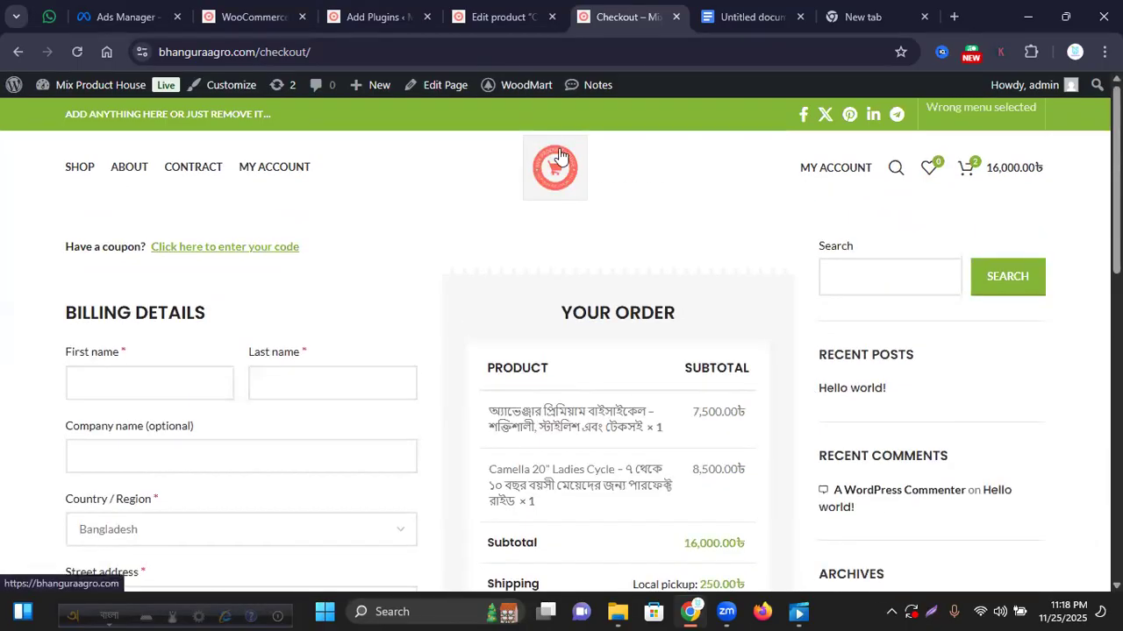
scroll(787, 265, "down", 1)
scroll(780, 263, "up", 1)
left_click(980, 169)
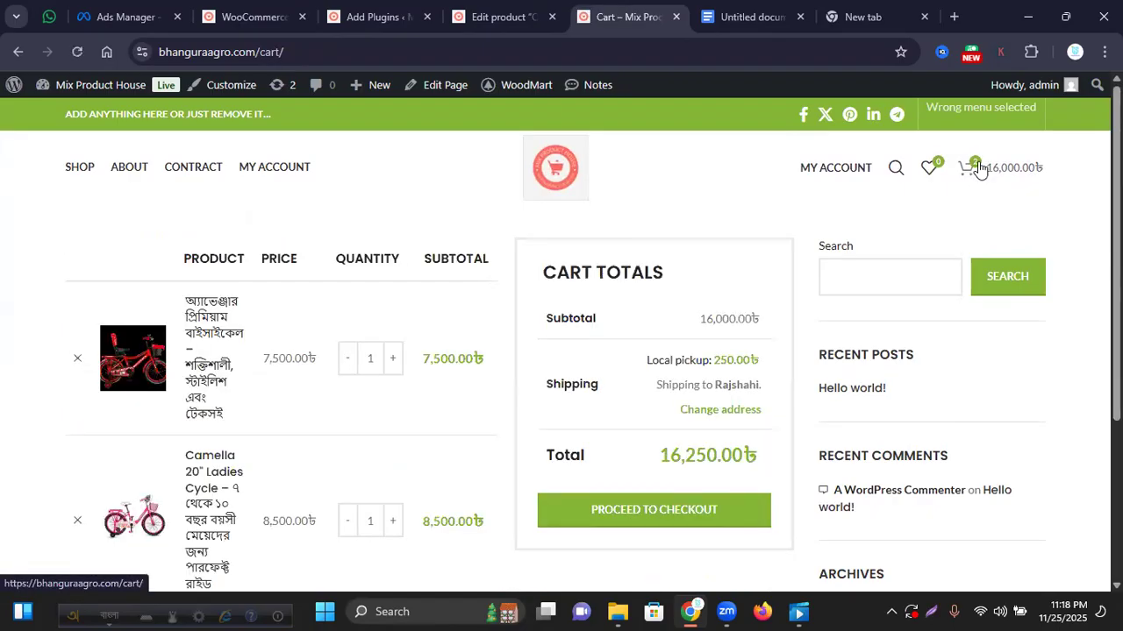
scroll(496, 290, "down", 2)
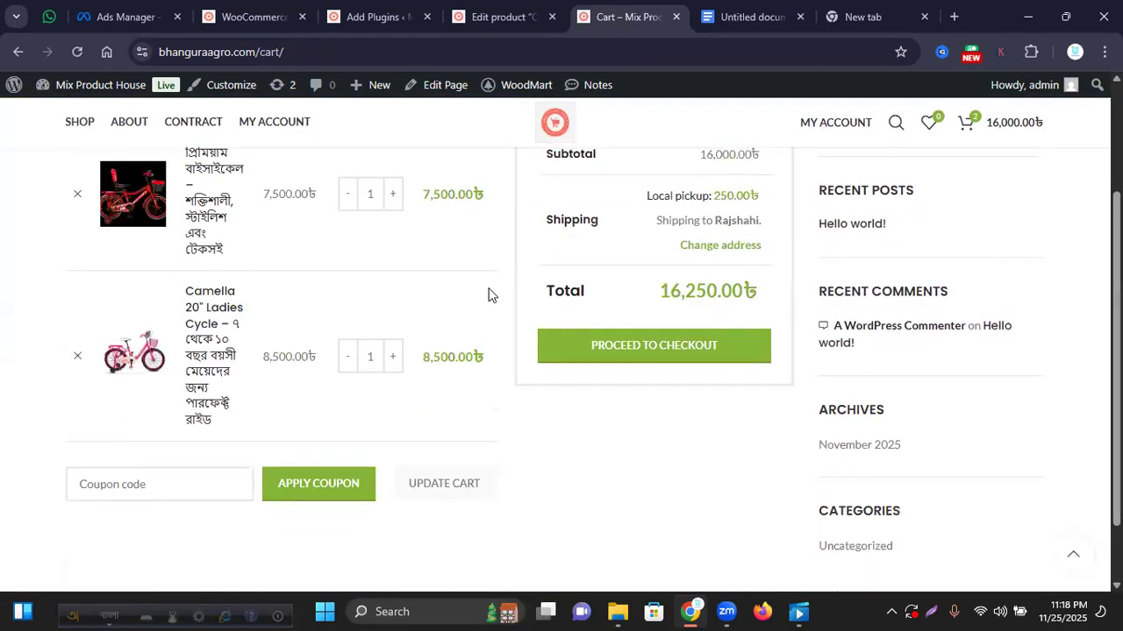
left_click(77, 193)
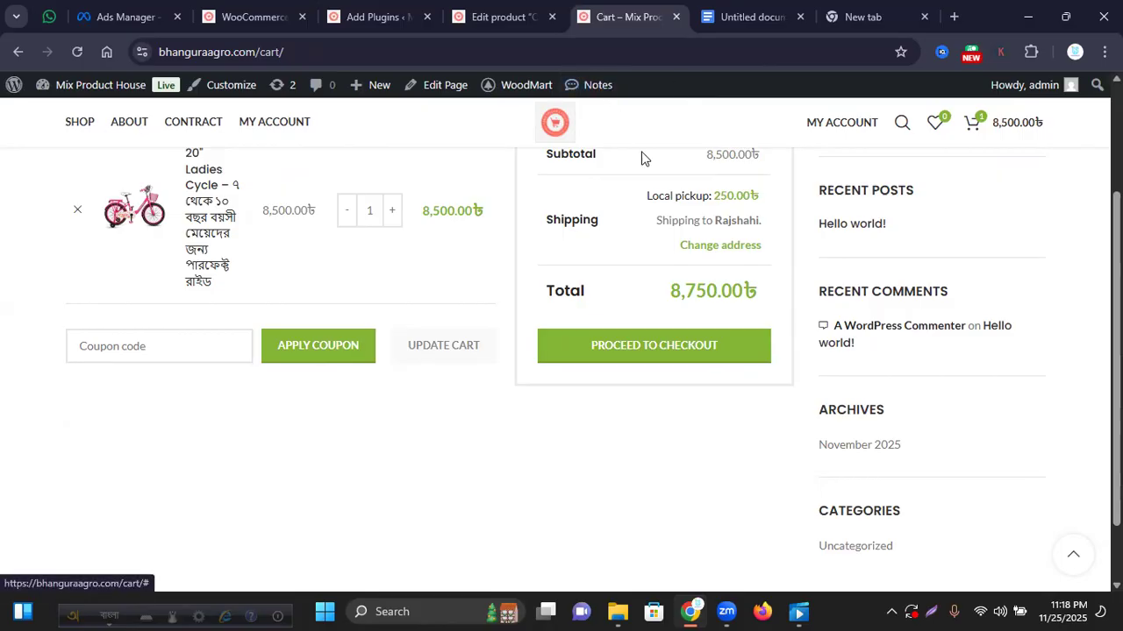
scroll(649, 298, "up", 3)
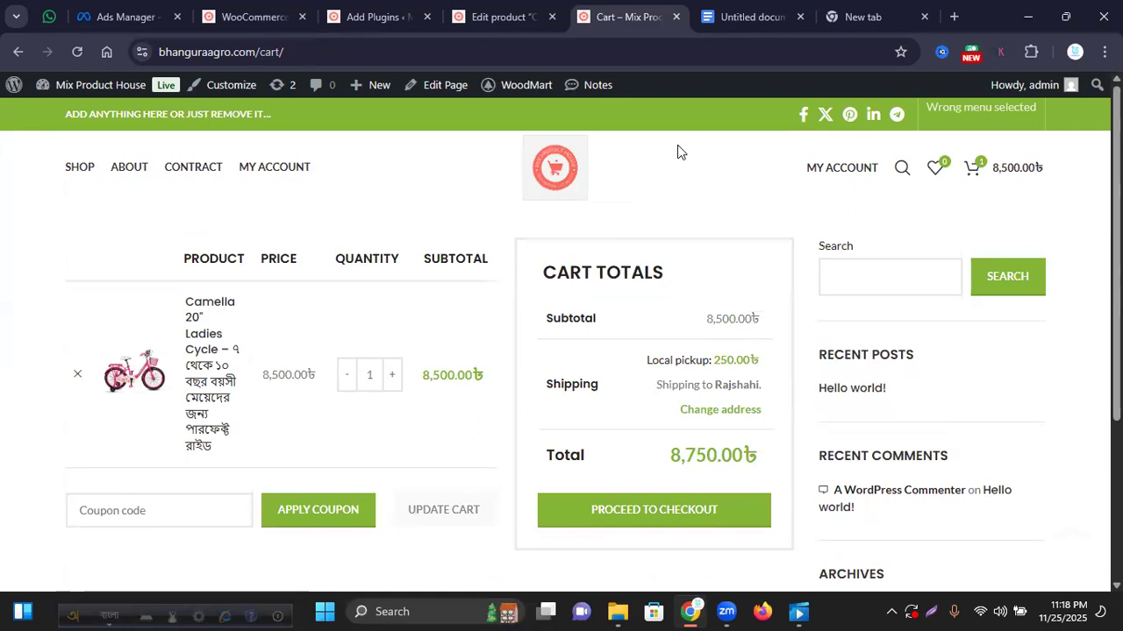
- Return to the store's admin area and open the CartFlows dashboard in a new browser tab
left_click(485, 11)
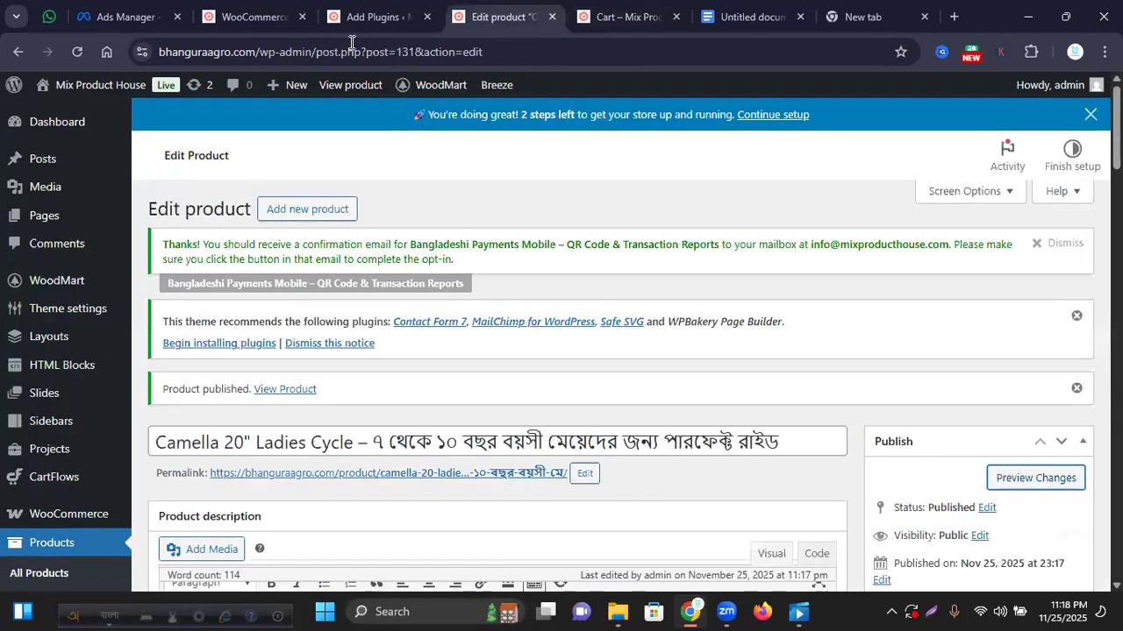
mouse_move(96, 269)
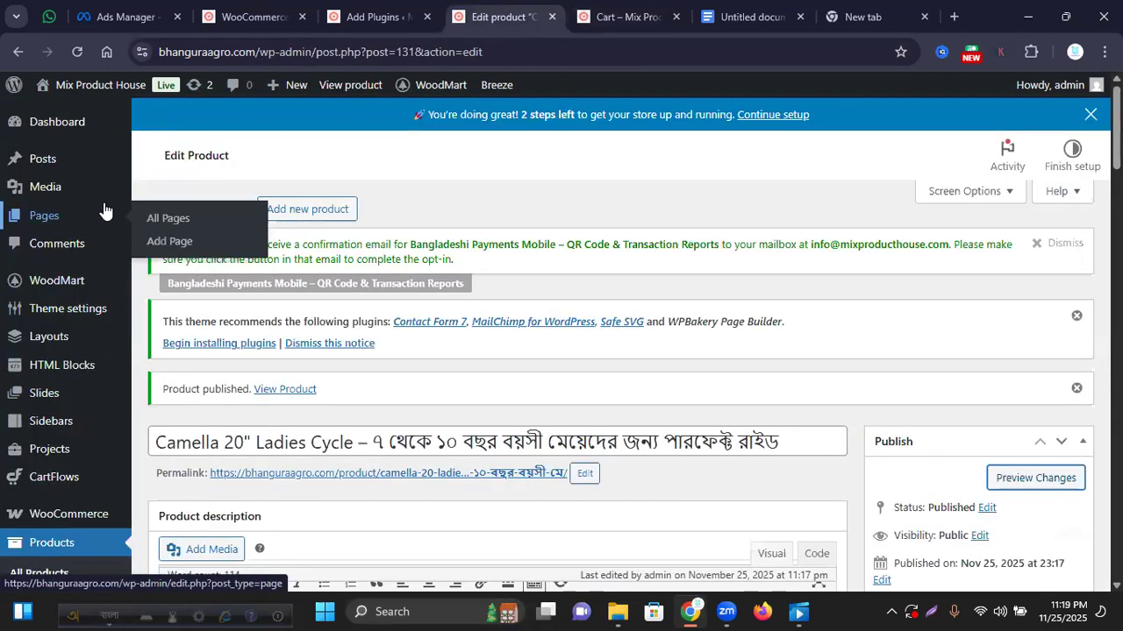
scroll(90, 279, "down", 5)
scroll(88, 285, "down", 5)
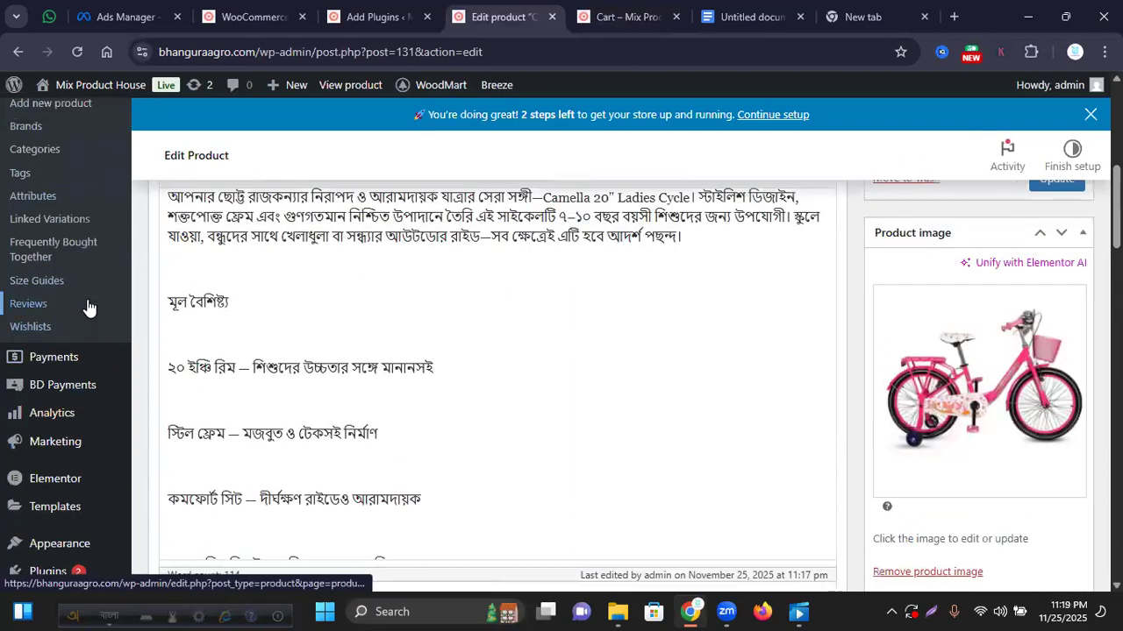
mouse_move(88, 306)
scroll(75, 421, "down", 3)
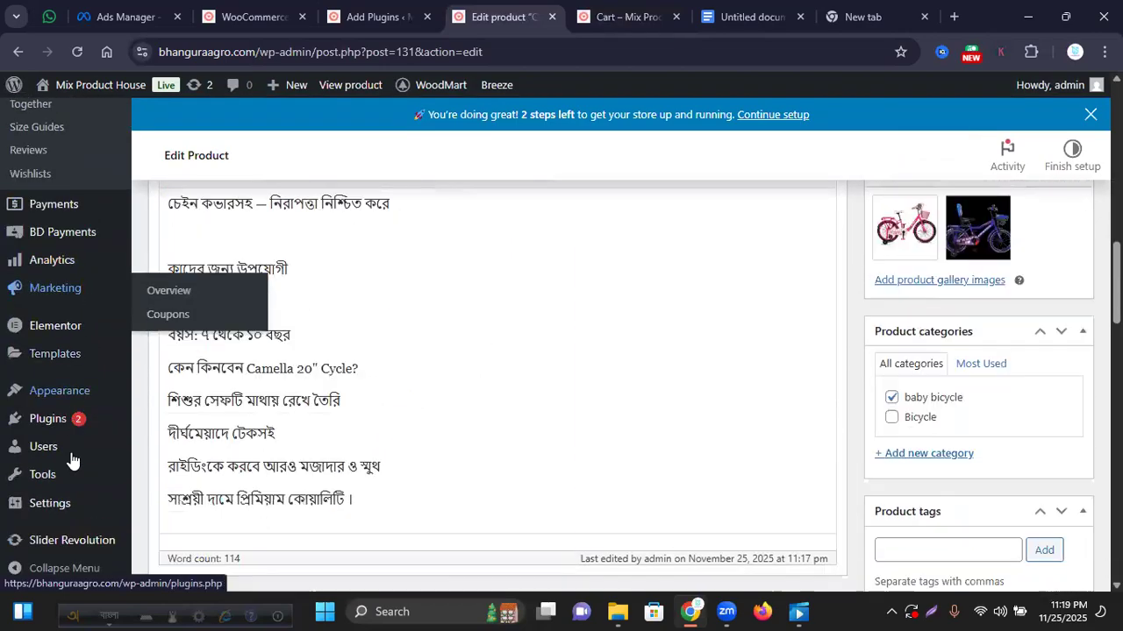
scroll(82, 406, "up", 4)
scroll(81, 406, "up", 10)
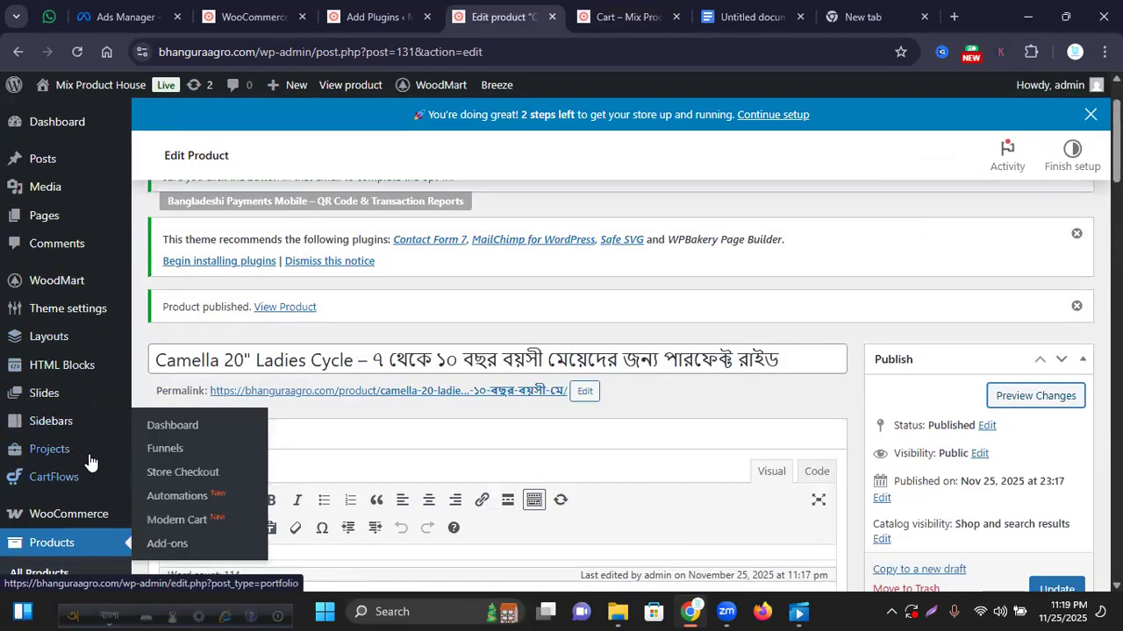
mouse_move(88, 483)
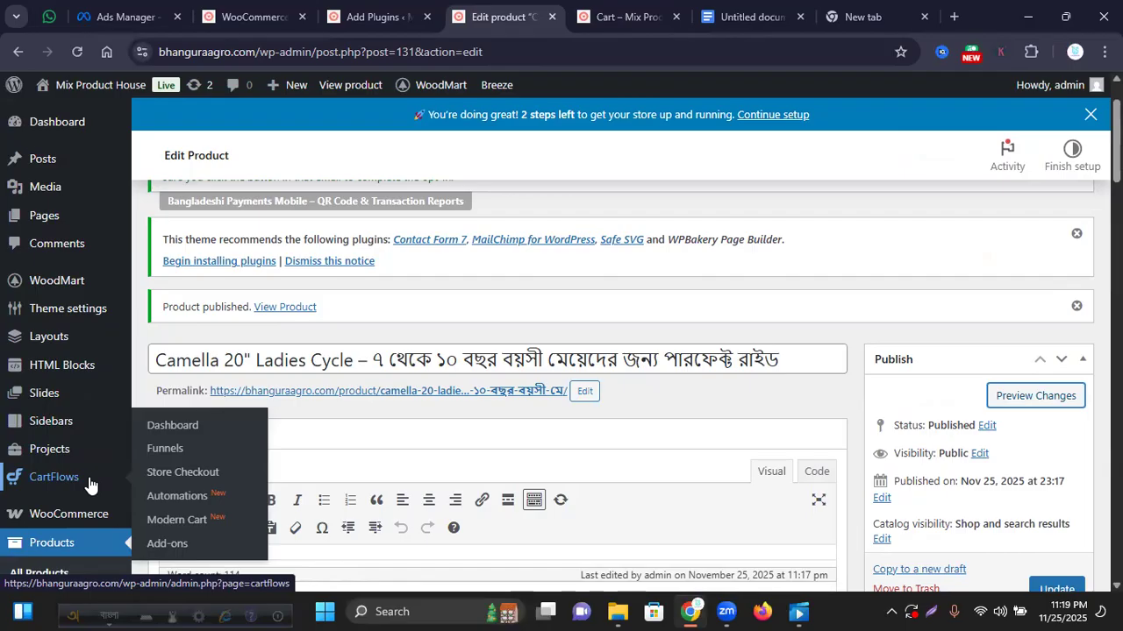
right_click(212, 430)
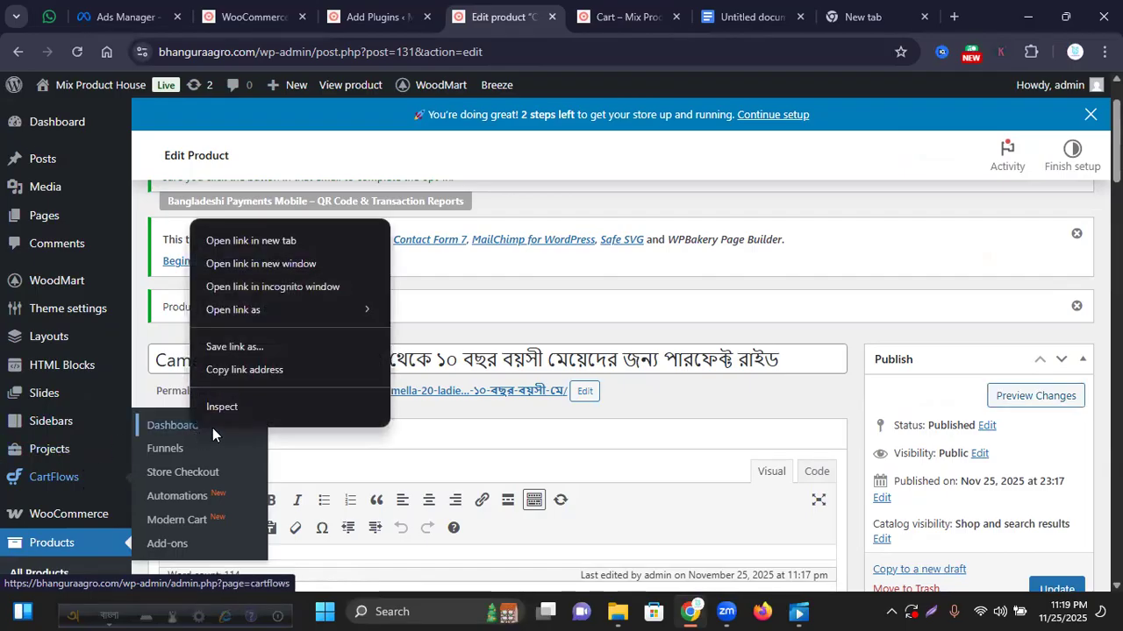
left_click(253, 243)
left_click(662, 17)
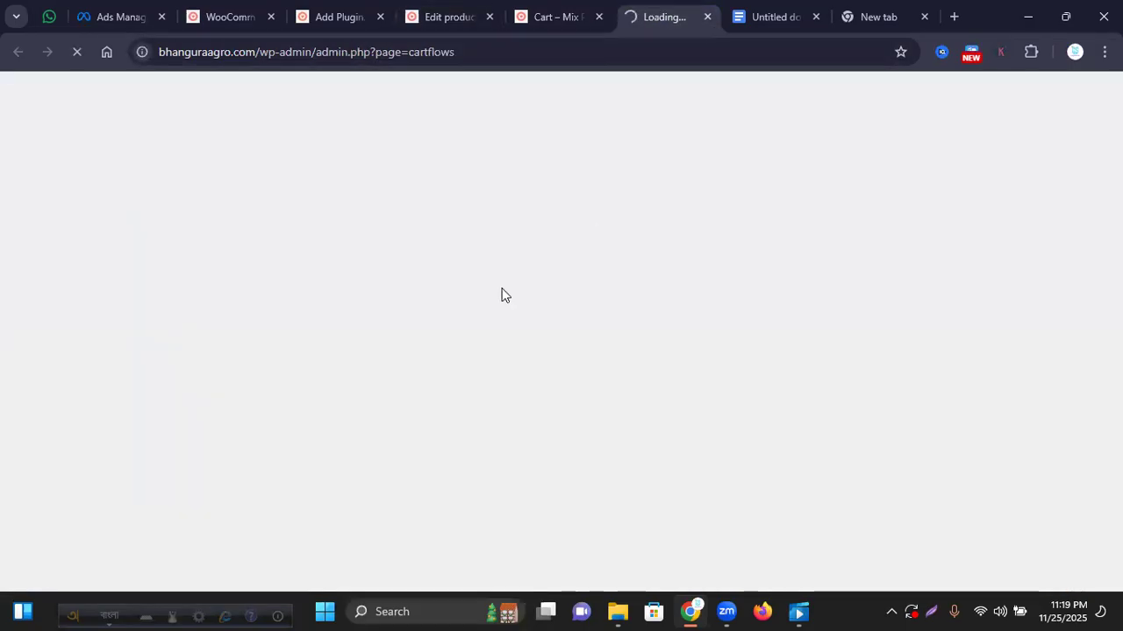
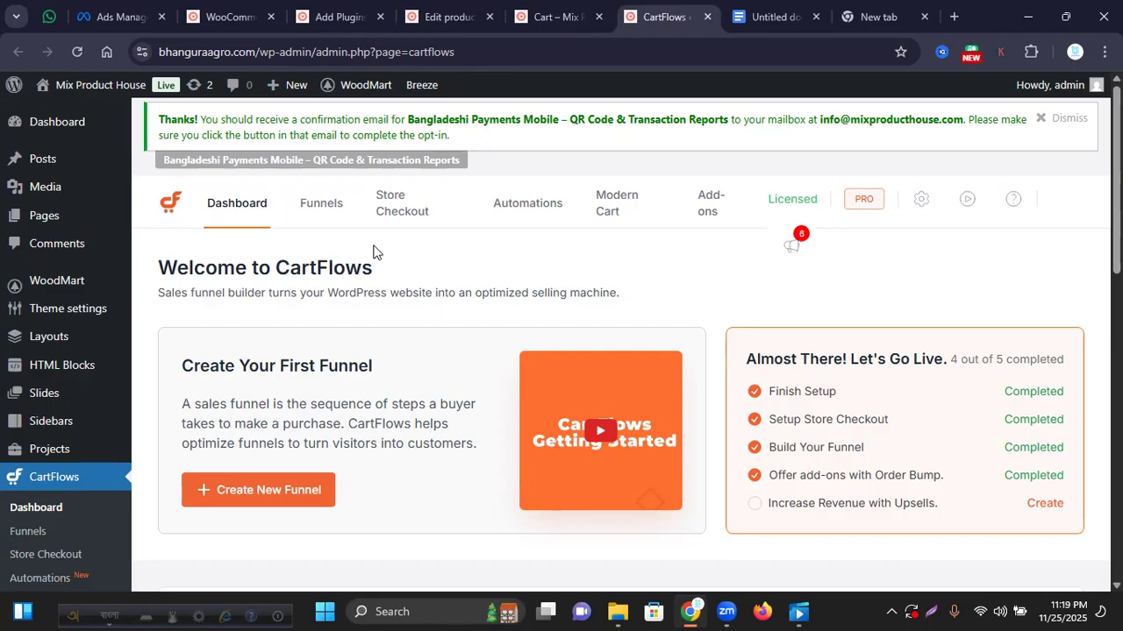
- Look over the CartFlows dashboard's revenue overview and recent orders, and open the list of funnels
scroll(502, 256, "down", 6)
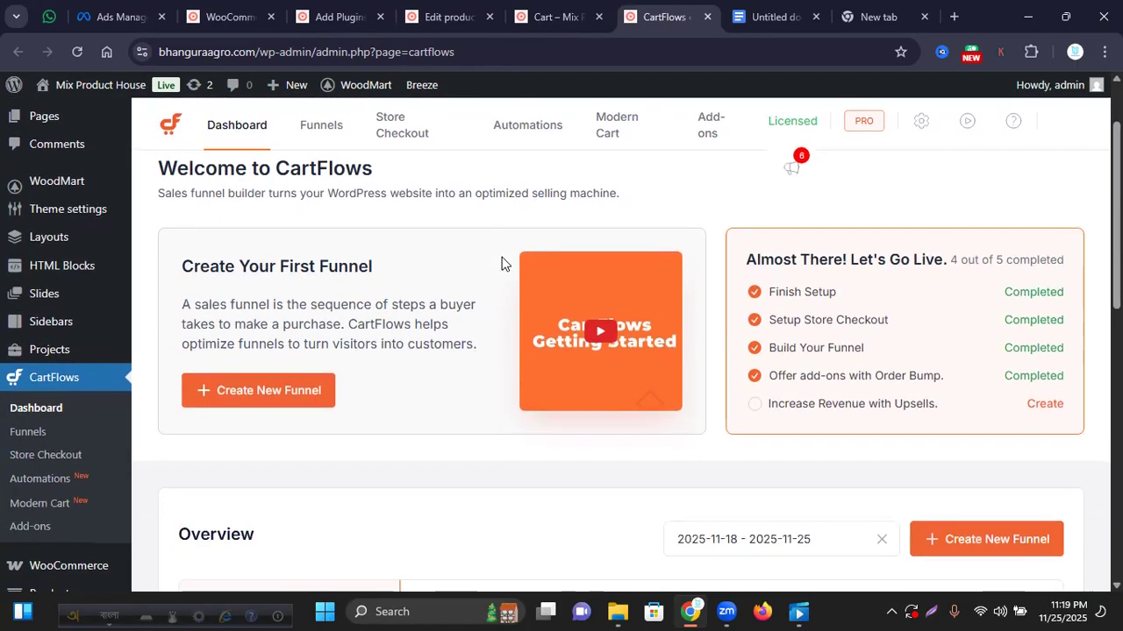
scroll(491, 285, "down", 1)
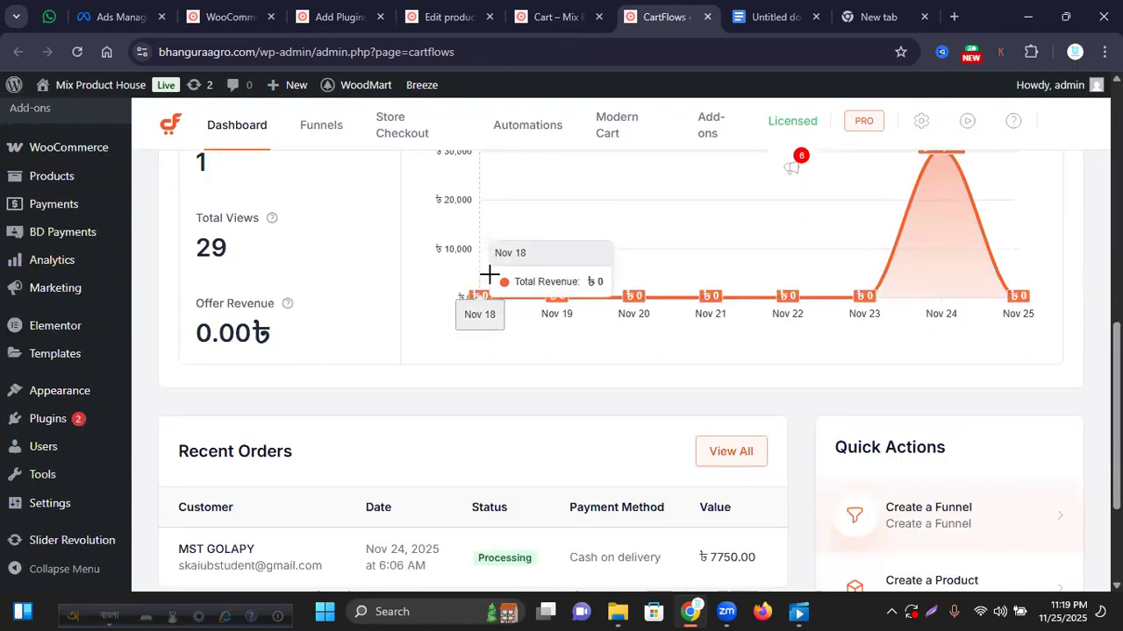
scroll(421, 335, "up", 3)
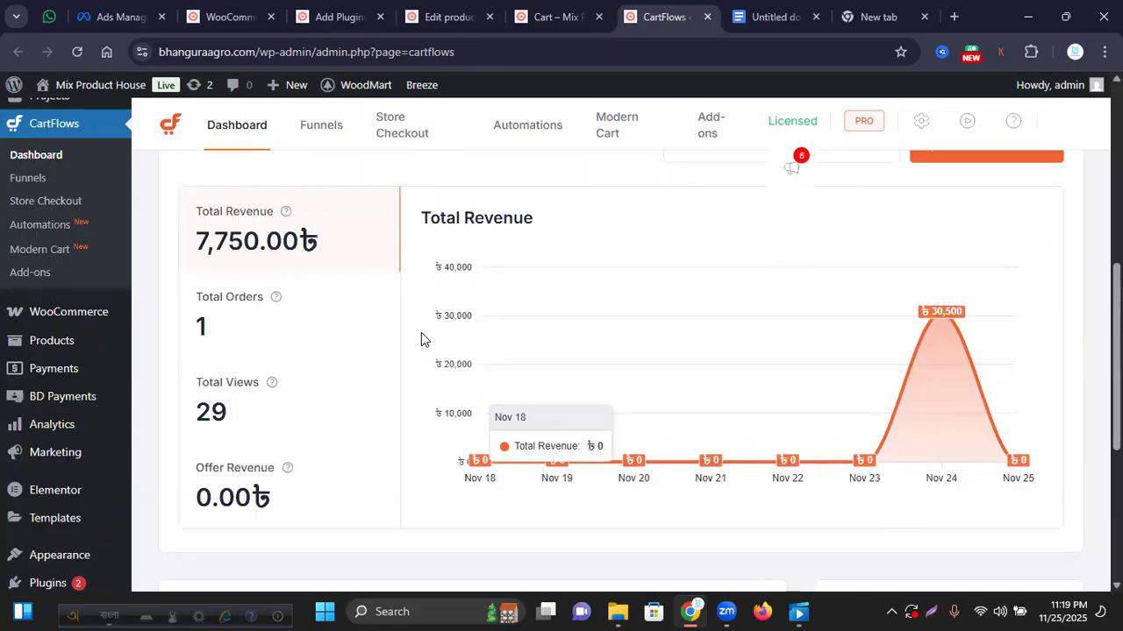
scroll(431, 175, "up", 5)
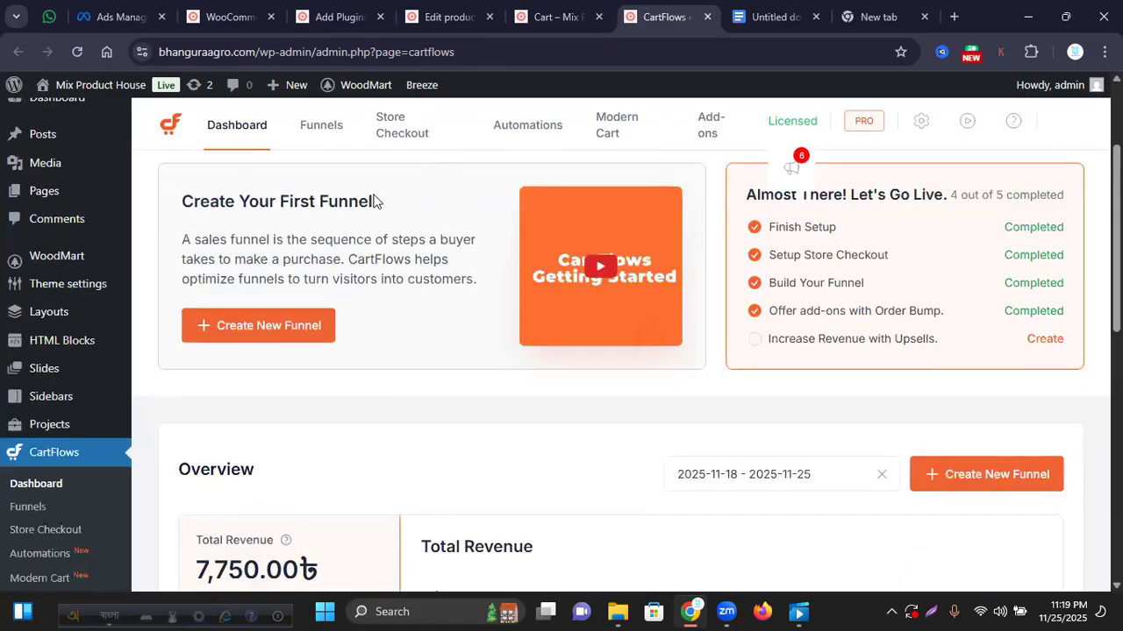
left_click(312, 132)
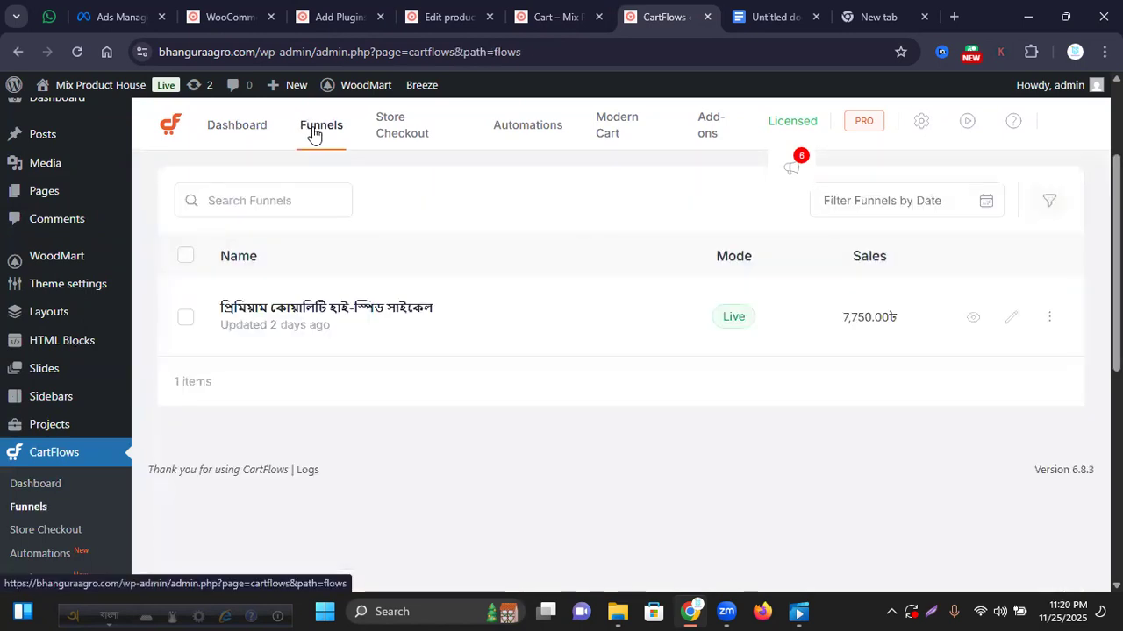
scroll(505, 419, "down", 1)
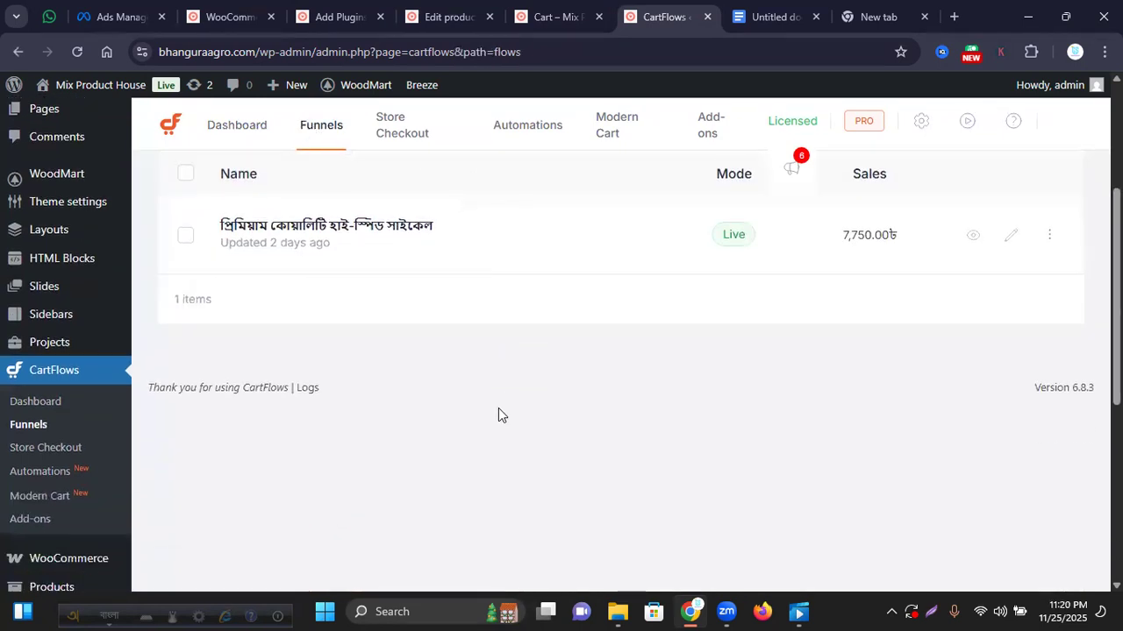
scroll(498, 415, "up", 1)
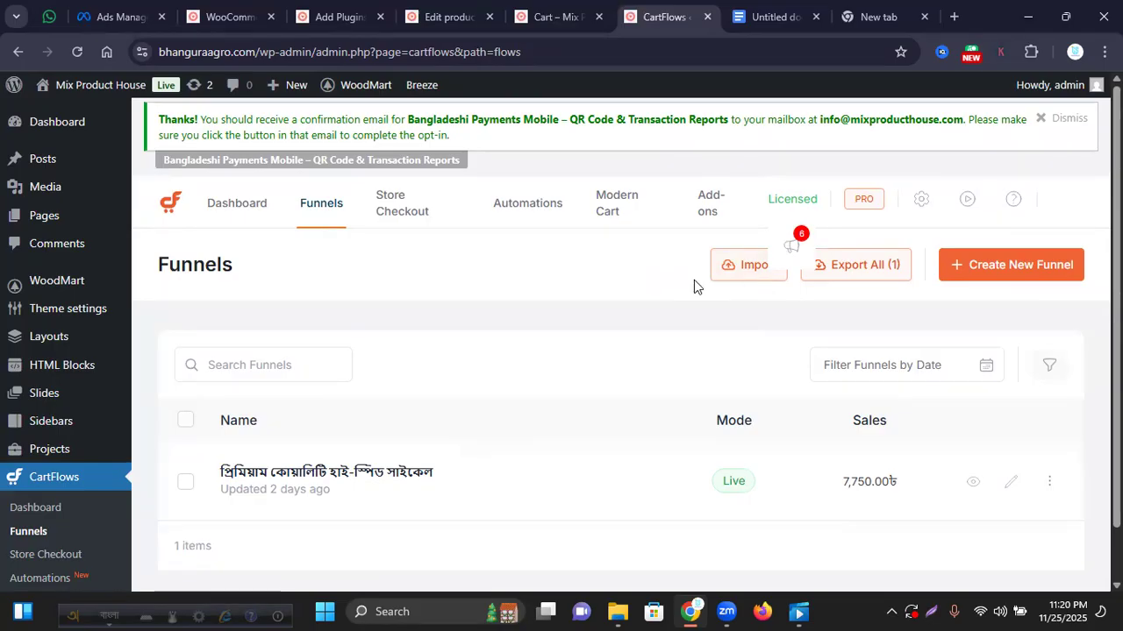
- Import a funnel from the file magic-boss-condom.json in the Downloads folder
left_click(733, 270)
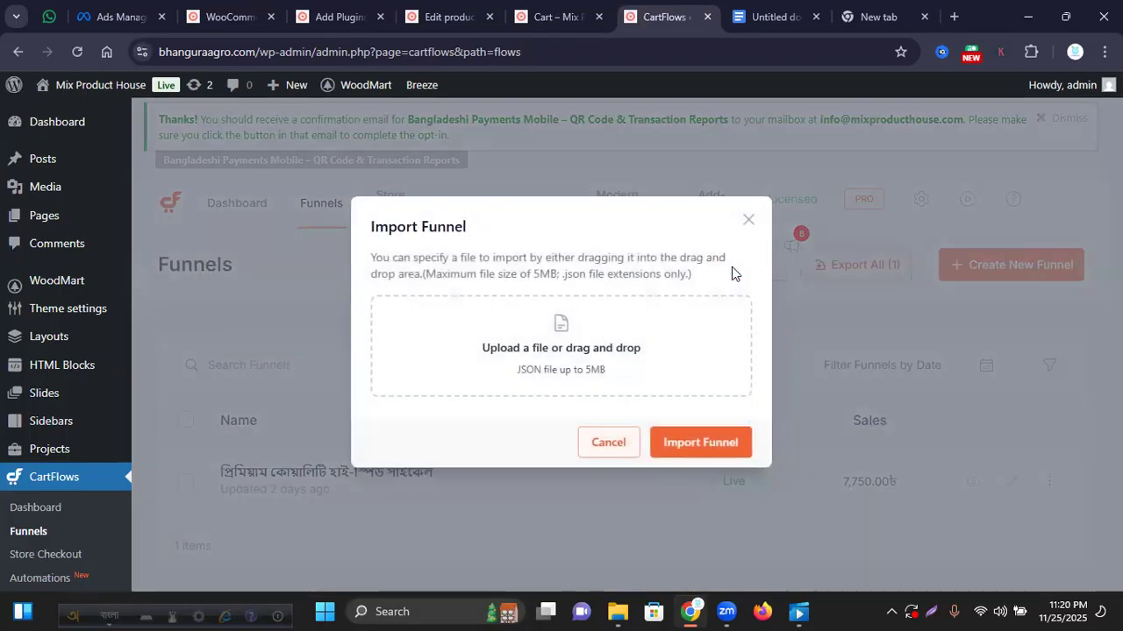
left_click(555, 355)
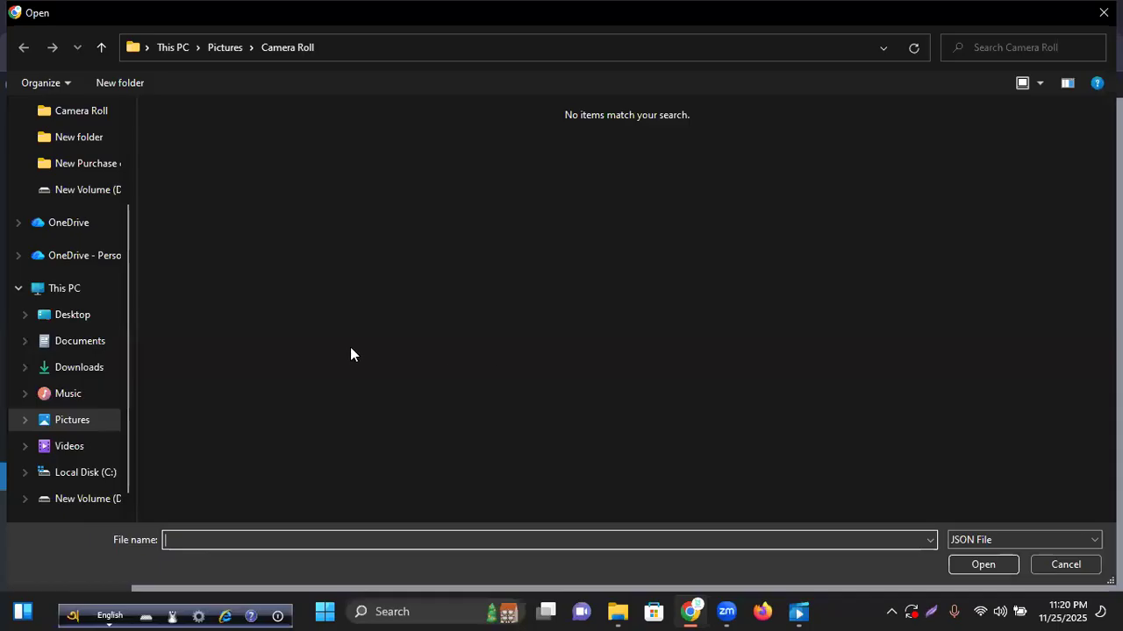
left_click(67, 368)
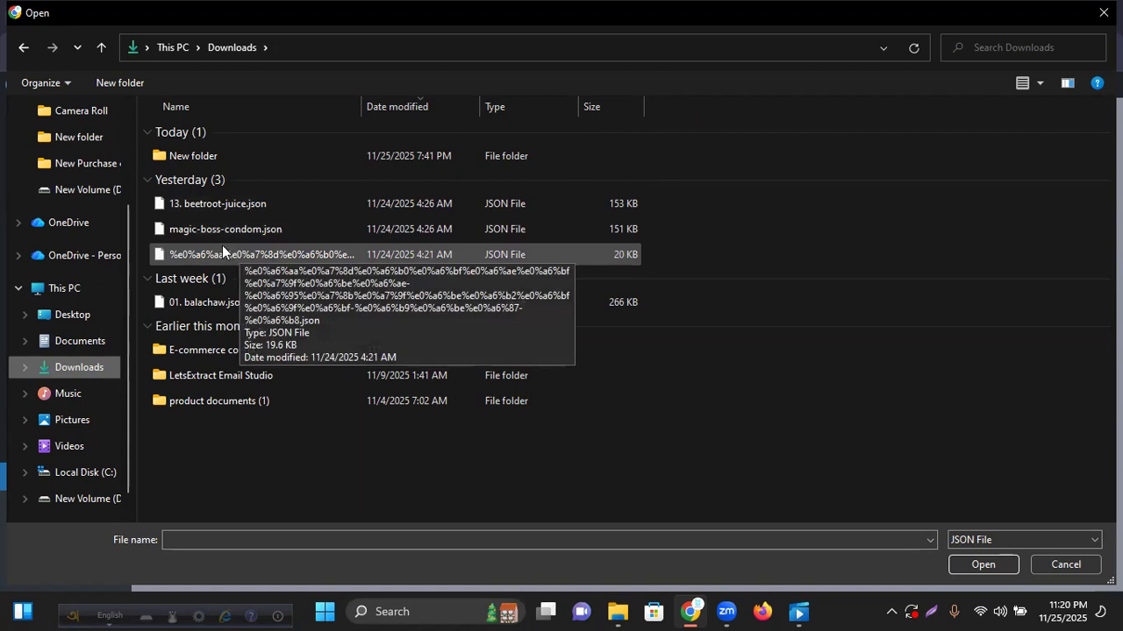
left_click(223, 232)
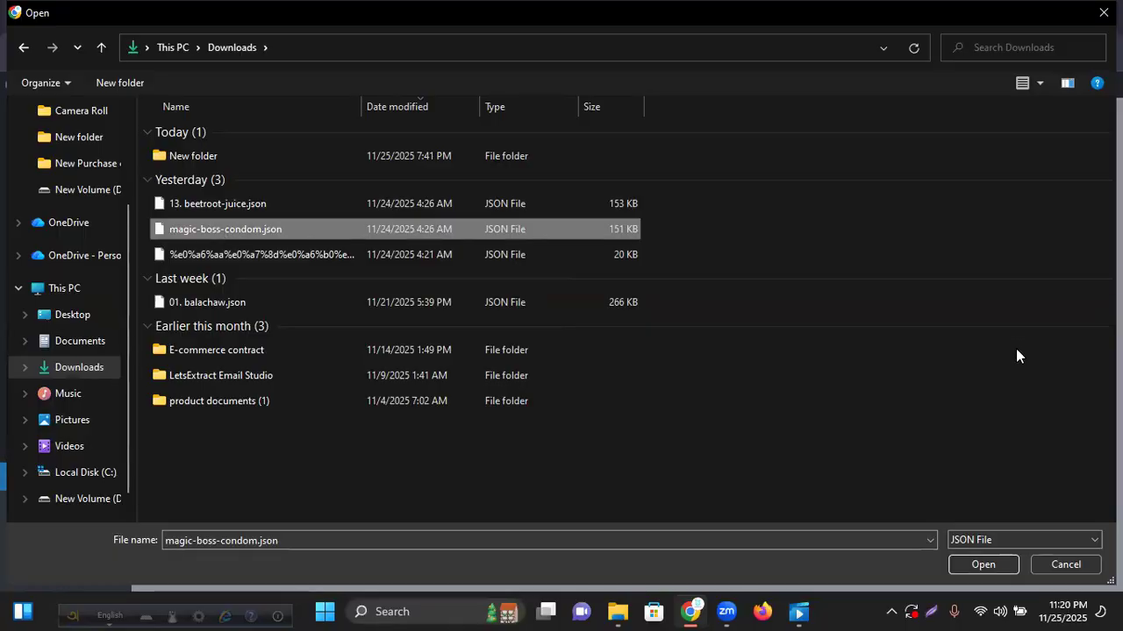
left_click(1006, 565)
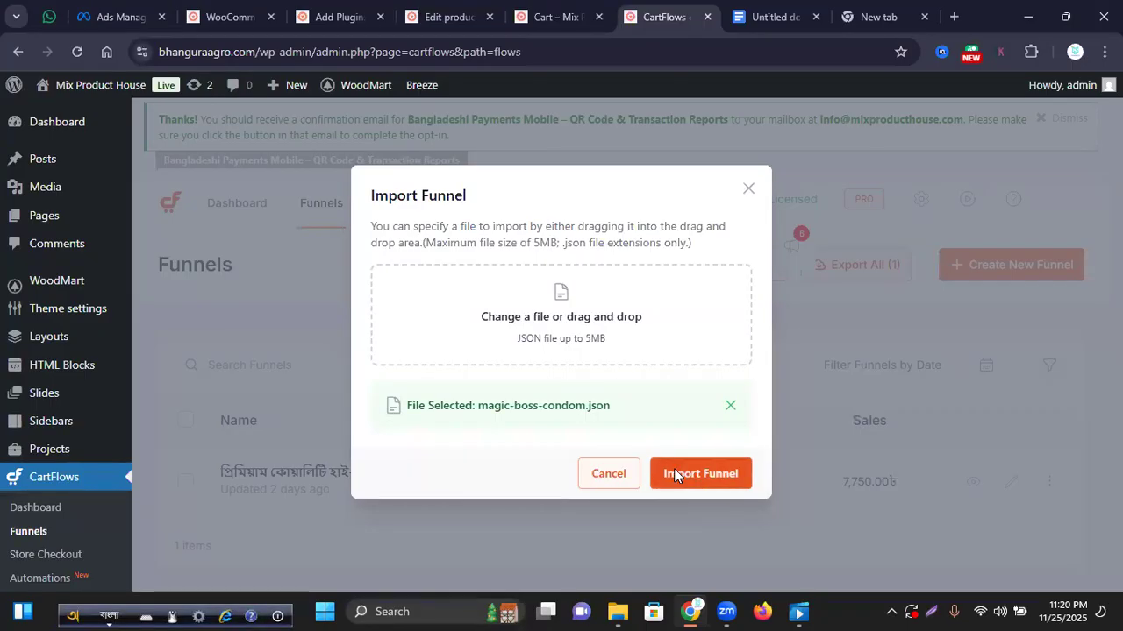
left_click(673, 474)
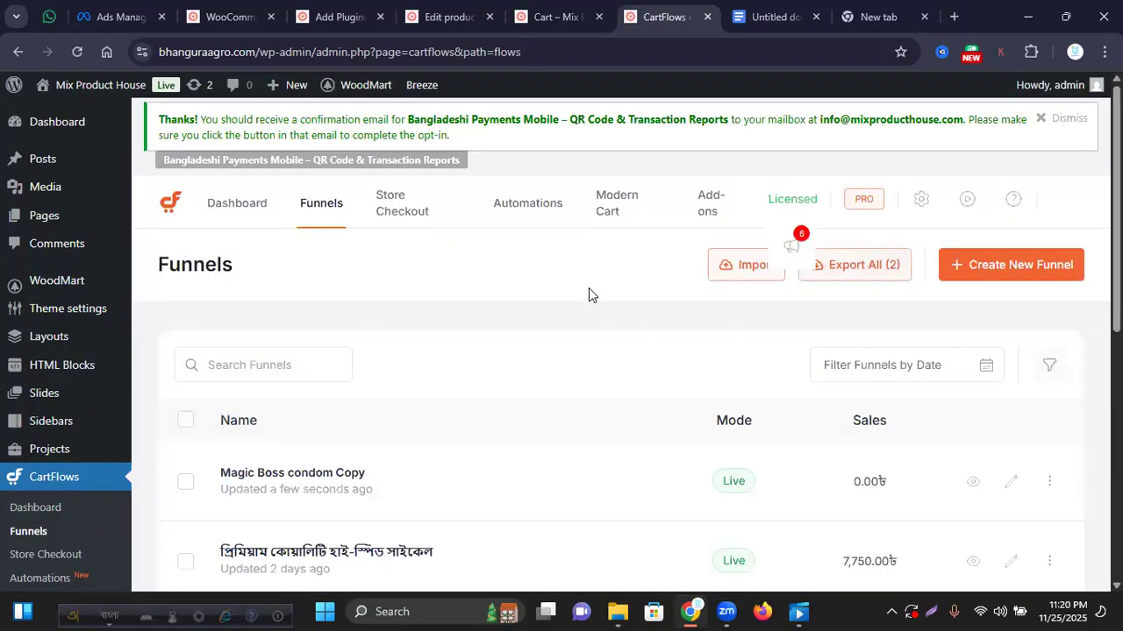
- Open the page of the imported Magic Boss condom Copy funnel in a new browser tab
scroll(553, 333, "down", 1)
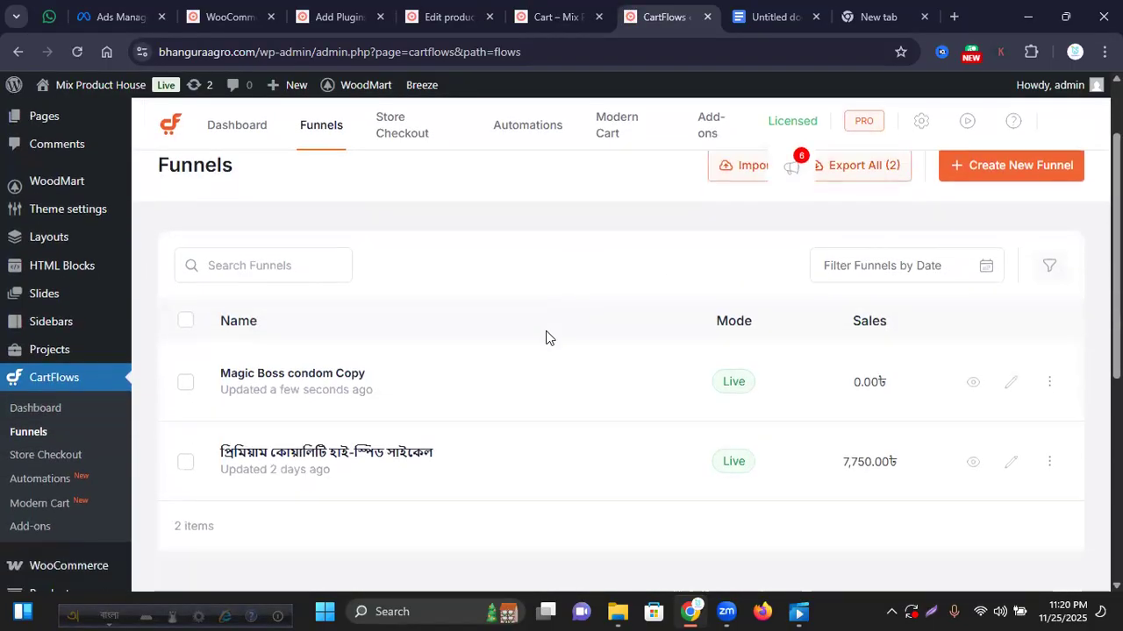
scroll(545, 337, "down", 1)
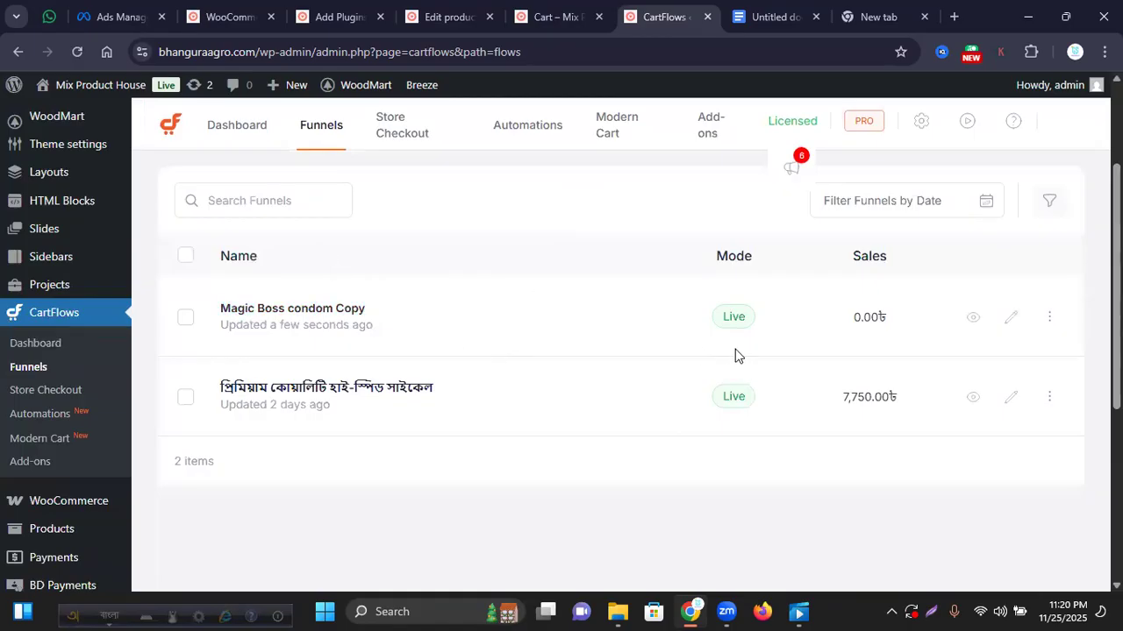
right_click(978, 322)
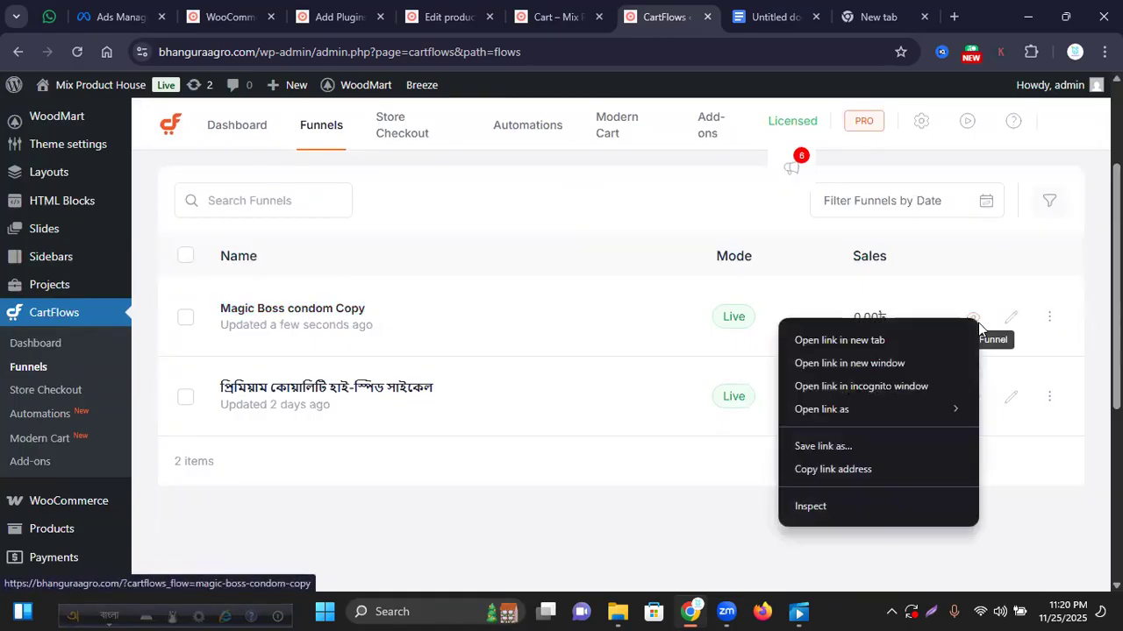
left_click(908, 343)
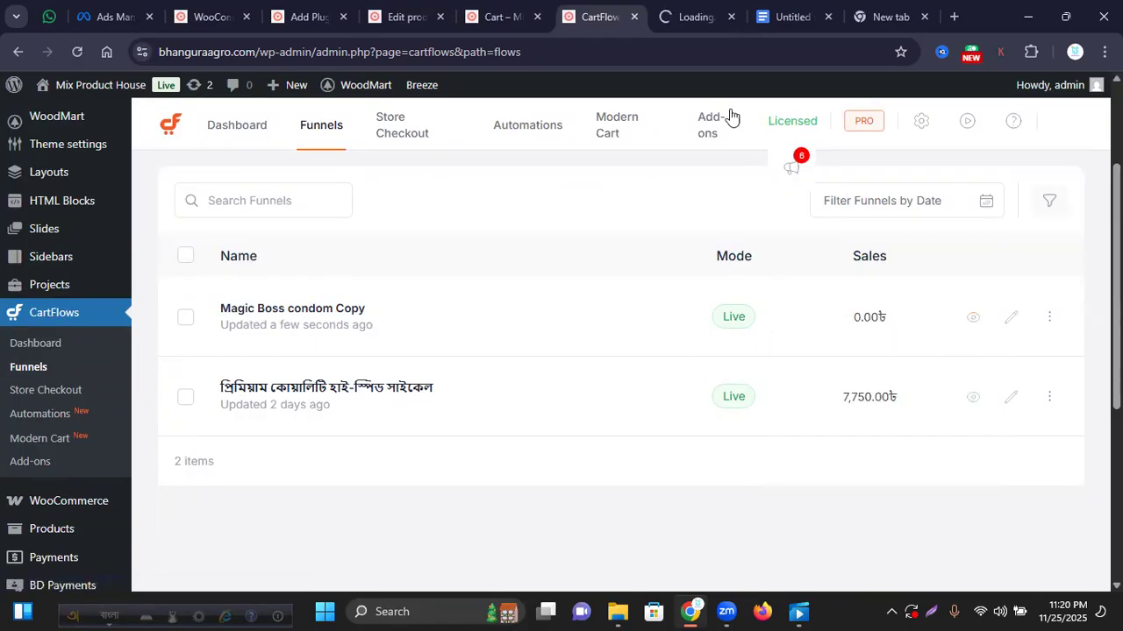
left_click(691, 17)
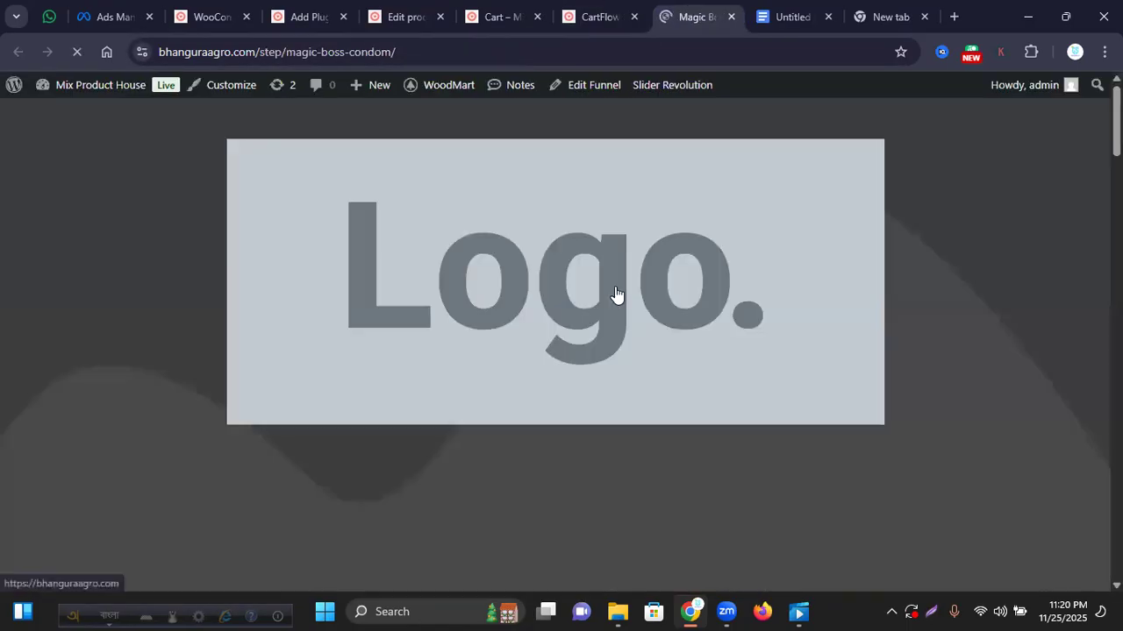
- Examine the imported landing page's header, product sections, order buttons and order form area
scroll(589, 296, "down", 15)
scroll(554, 282, "down", 1)
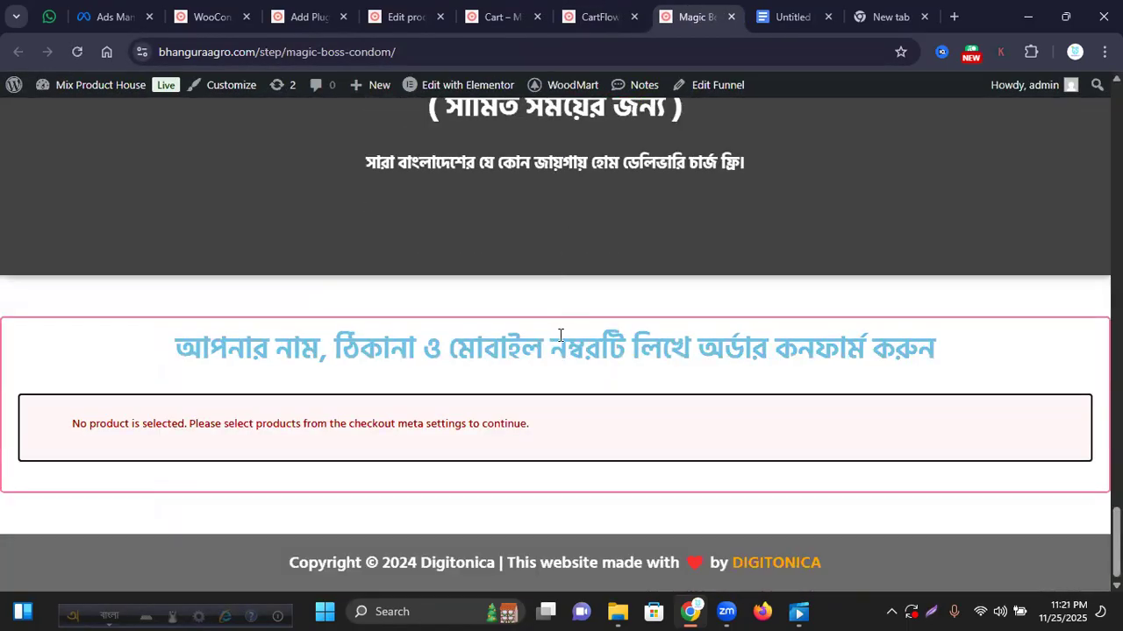
scroll(554, 333, "up", 8)
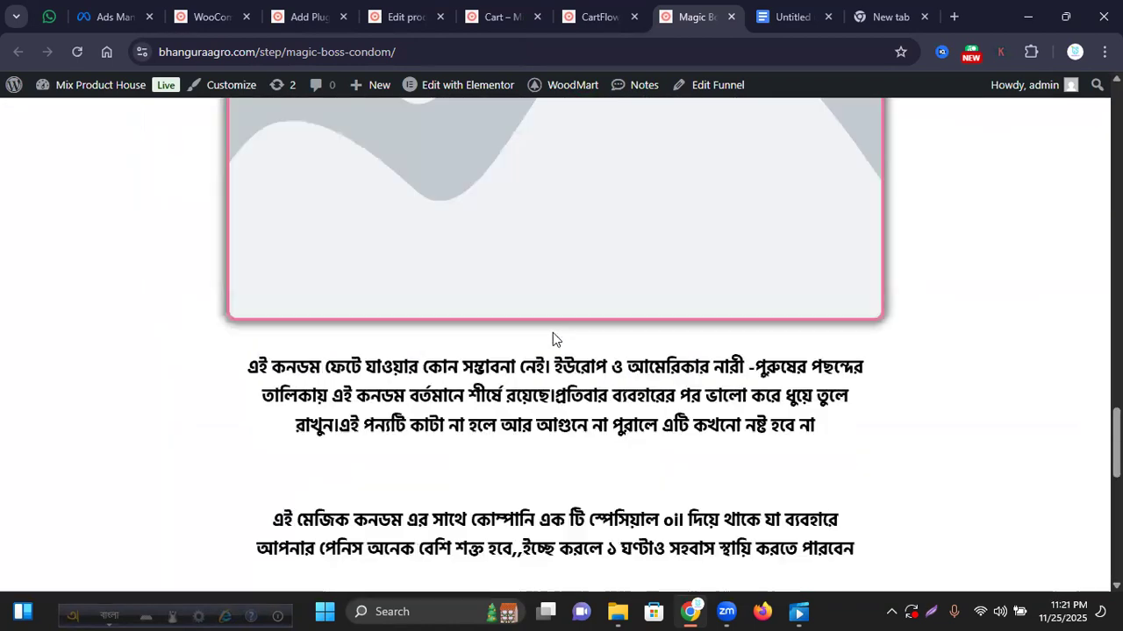
scroll(553, 333, "down", 3)
scroll(358, 369, "down", 5)
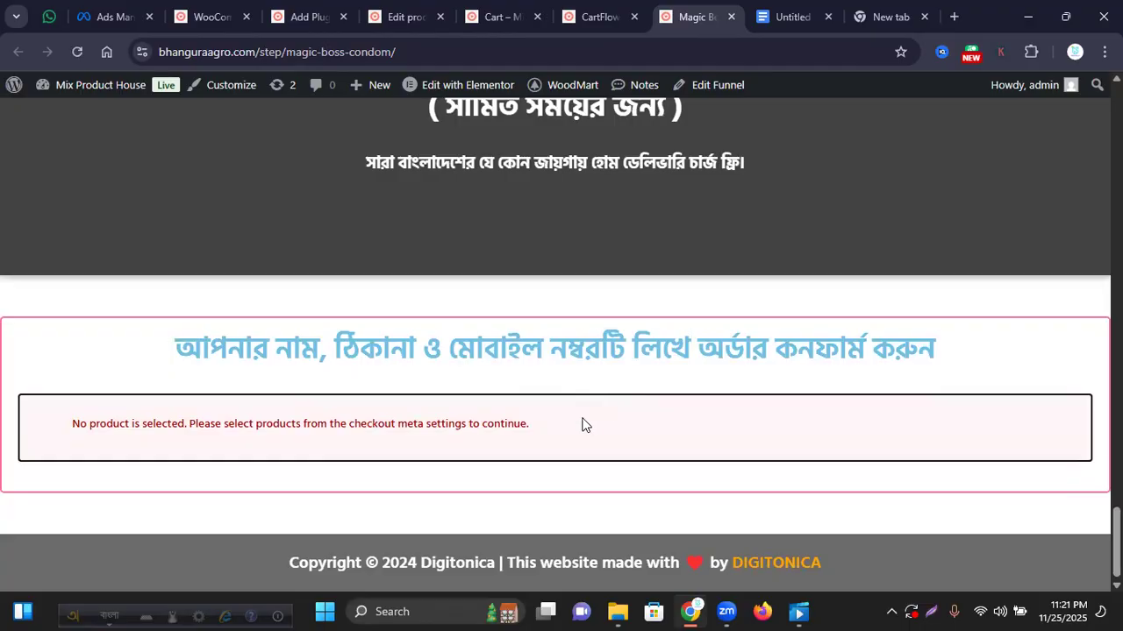
scroll(712, 424, "up", 12)
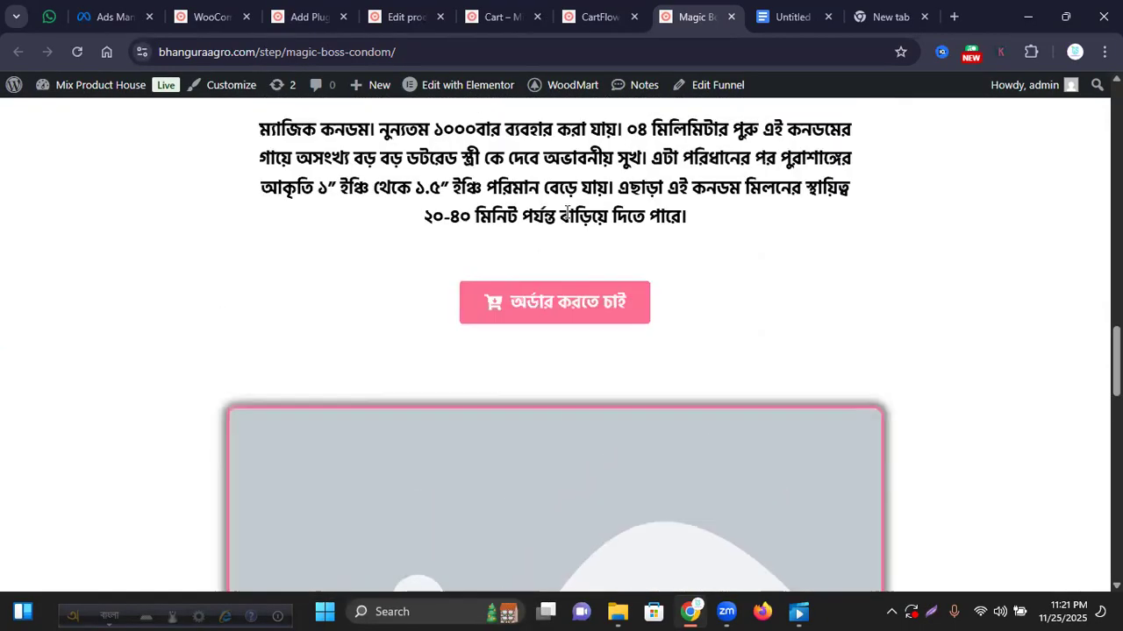
scroll(578, 175, "up", 10)
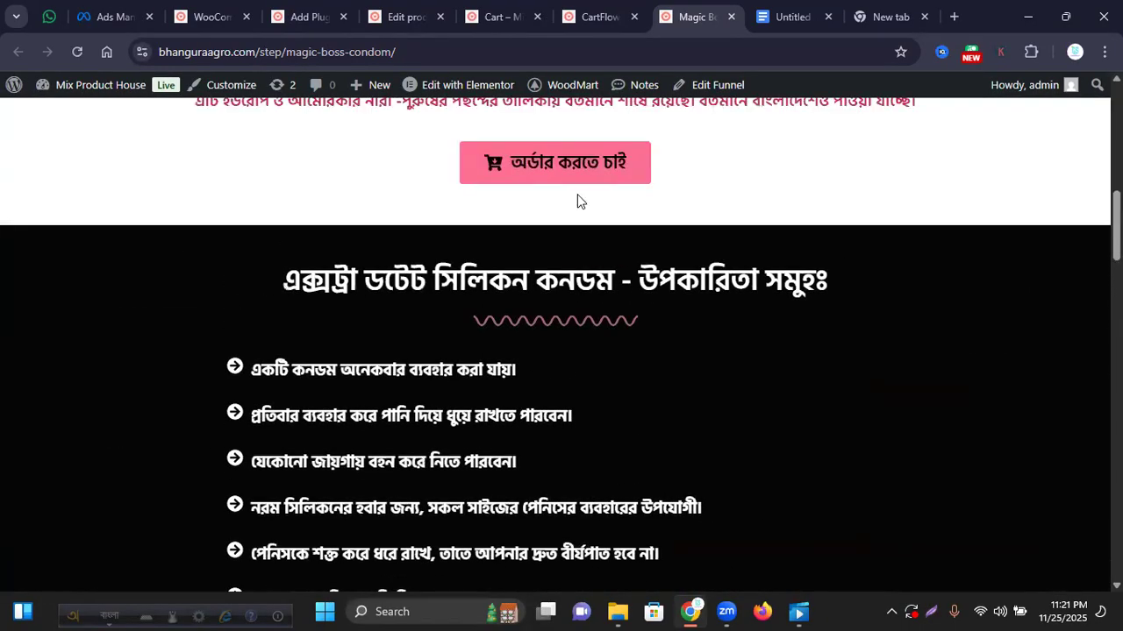
scroll(577, 195, "up", 5)
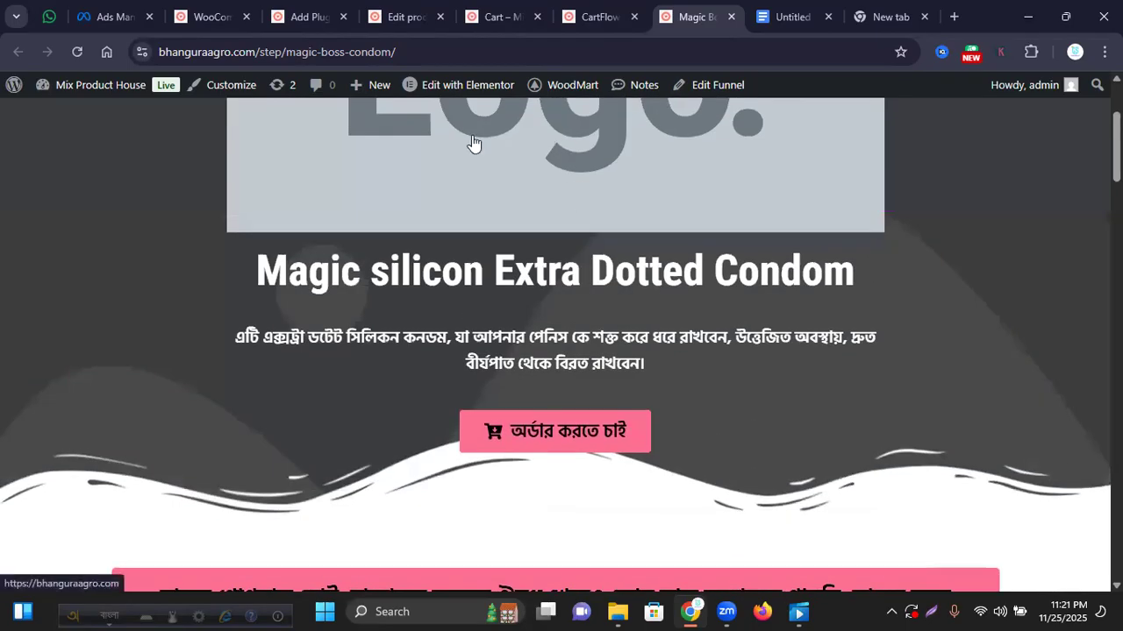
right_click(444, 90)
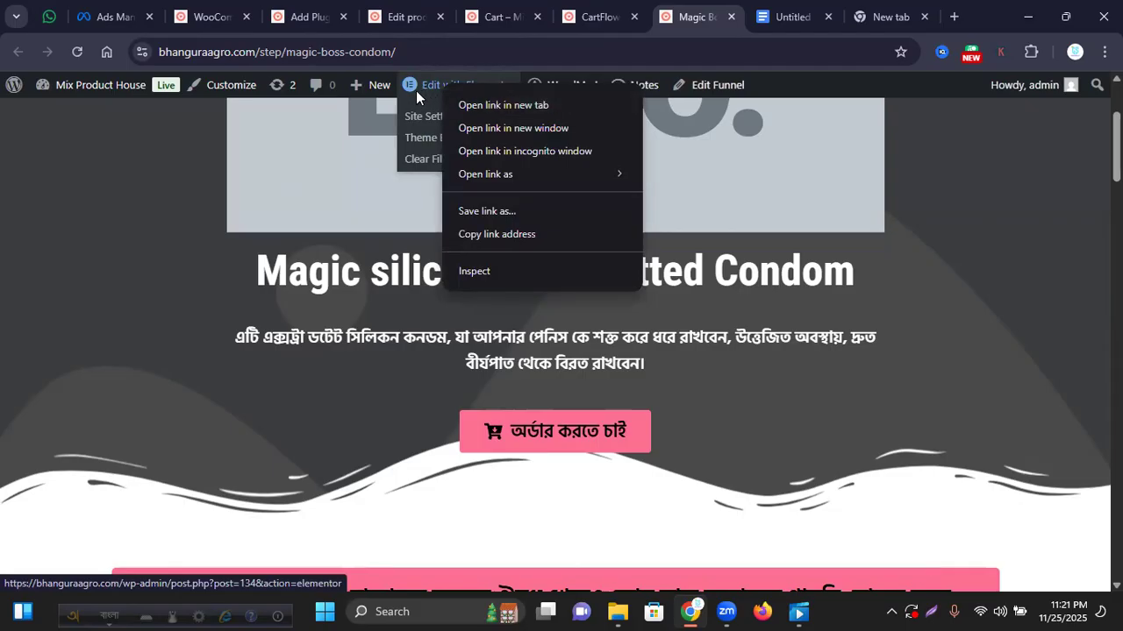
key("Escape")
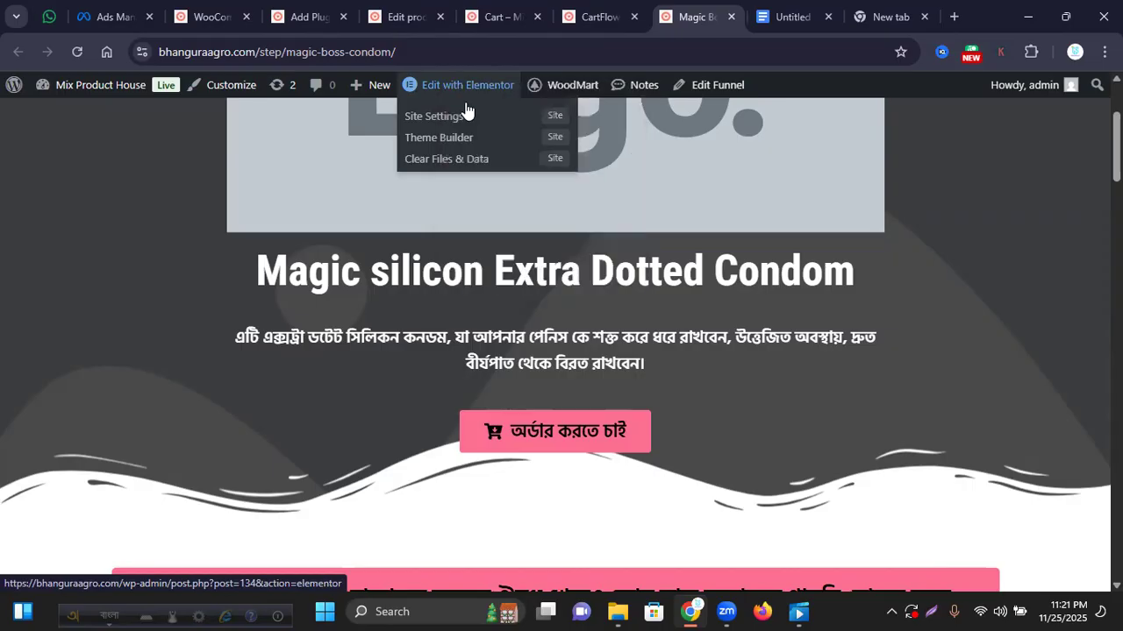
- Try to load the imported landing page in the Elementor editor in a separate tab and return to the page itself
left_click(703, 23)
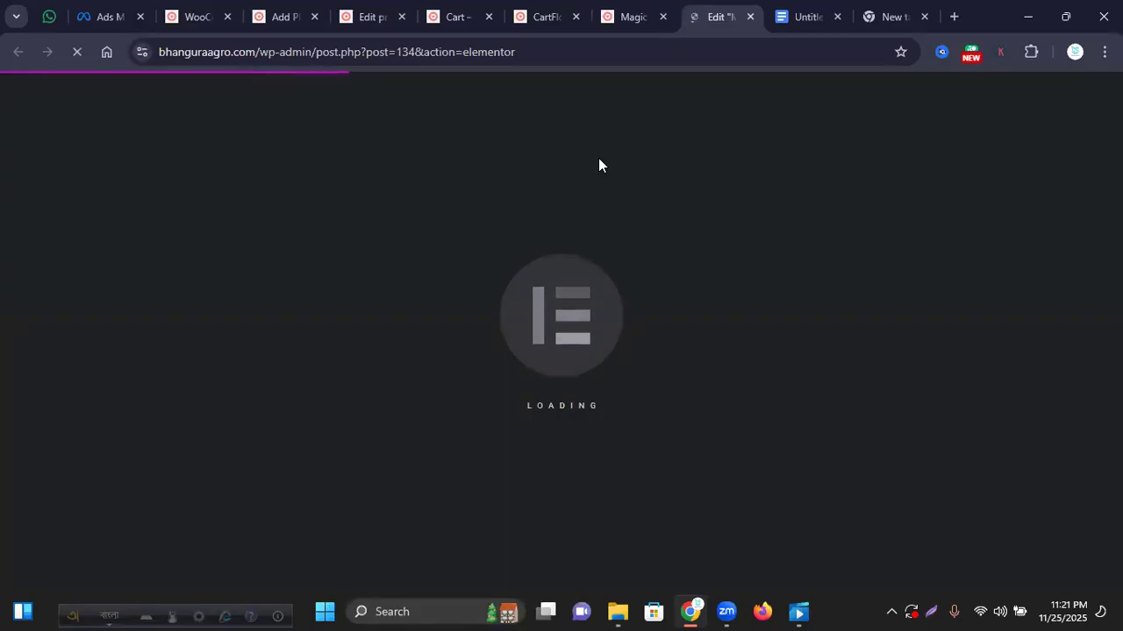
left_click(535, 16)
scroll(593, 254, "down", 5)
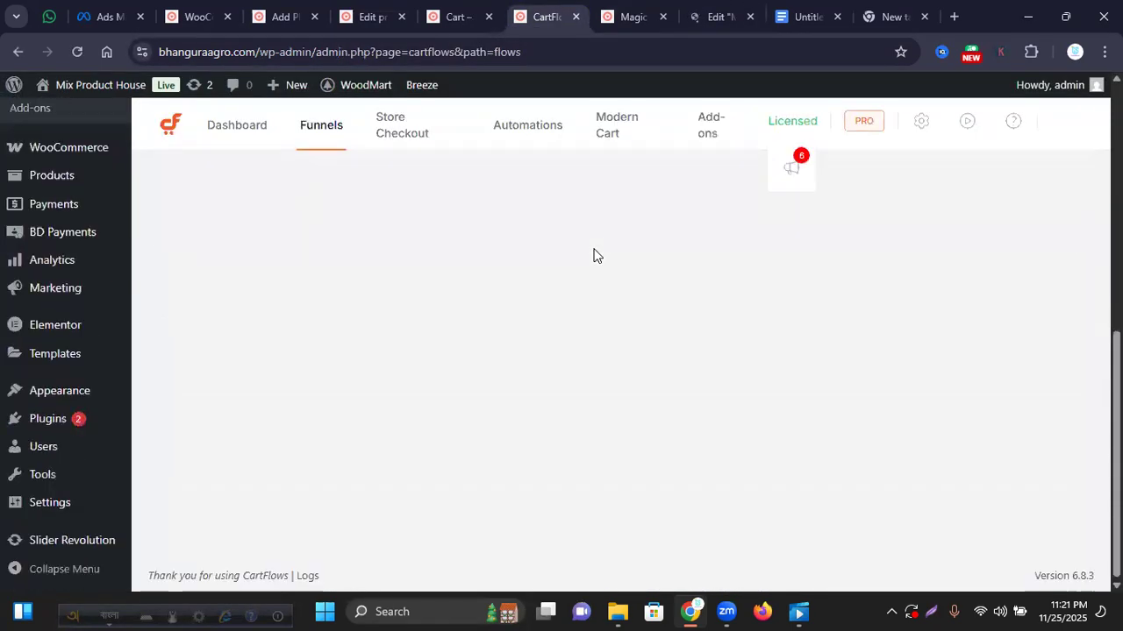
scroll(597, 228, "up", 5)
left_click(715, 16)
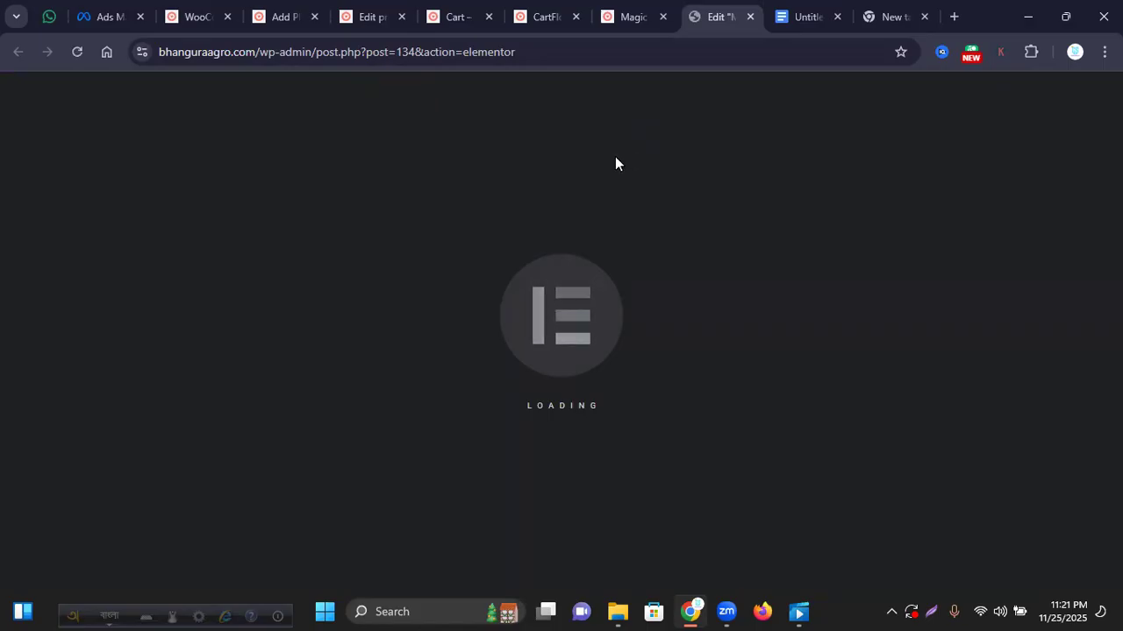
left_click(620, 20)
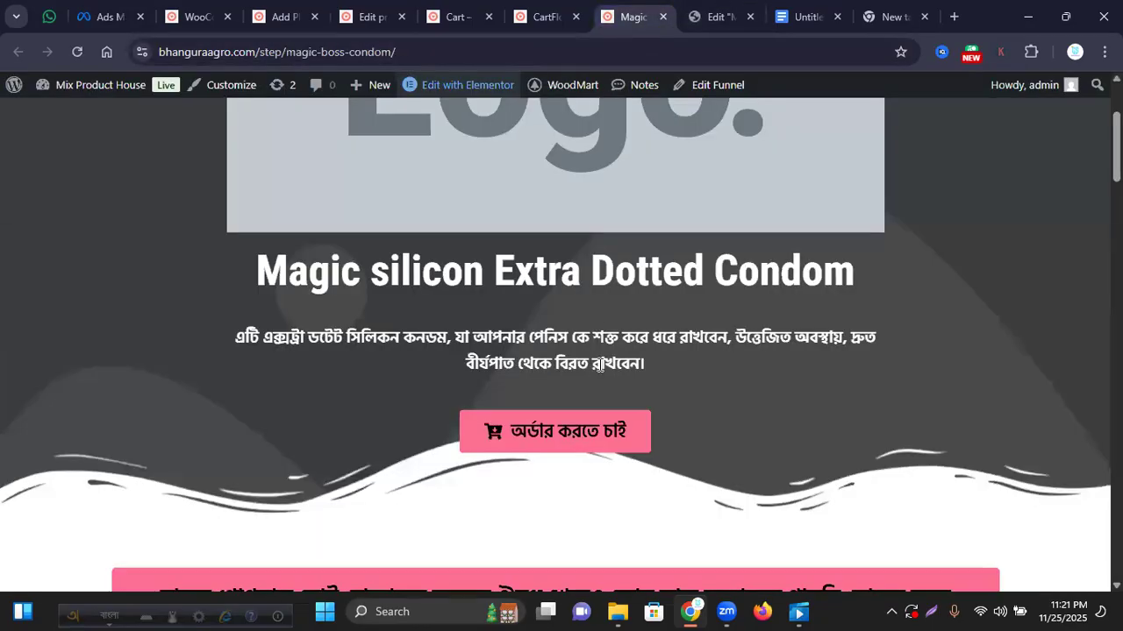
- Look over the landing page's benefit list, embedded video and placeholder image sections
scroll(600, 365, "down", 10)
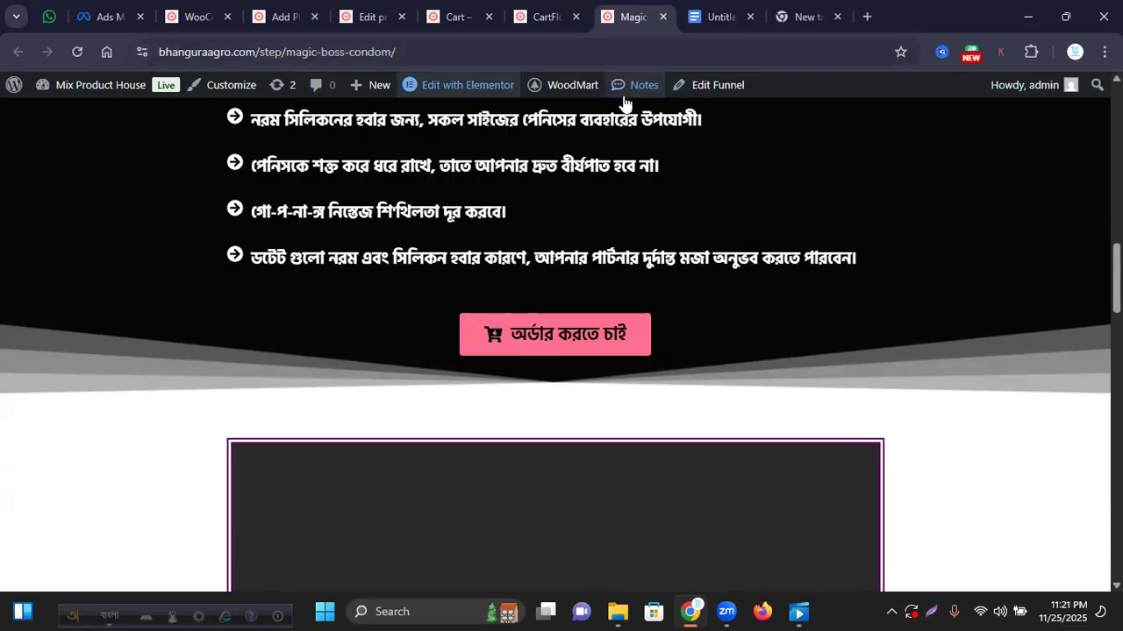
scroll(561, 228, "down", 9)
scroll(488, 264, "down", 3)
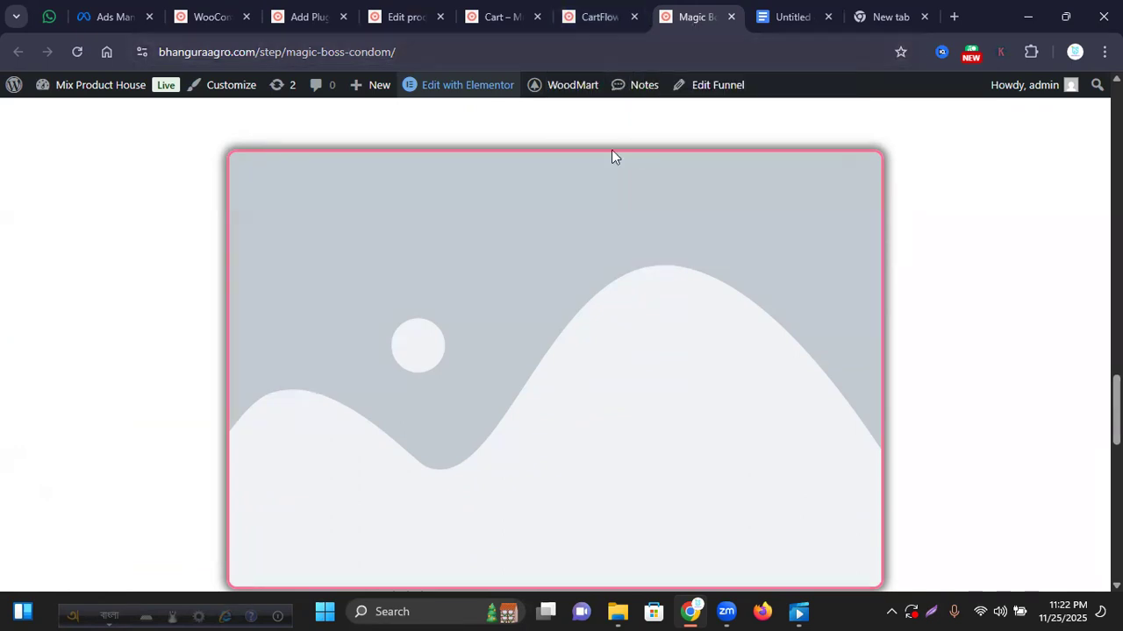
scroll(649, 255, "up", 2)
scroll(649, 250, "up", 5)
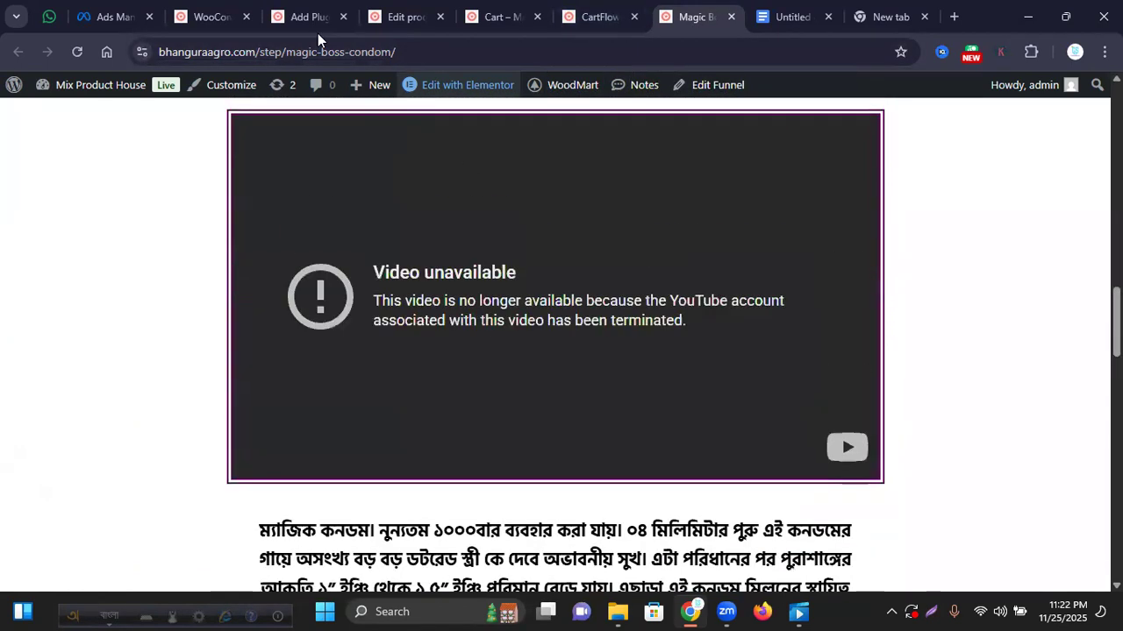
- Open the WooCommerce orders list in a new tab from the store's advanced settings page
left_click(211, 17)
scroll(456, 218, "up", 4)
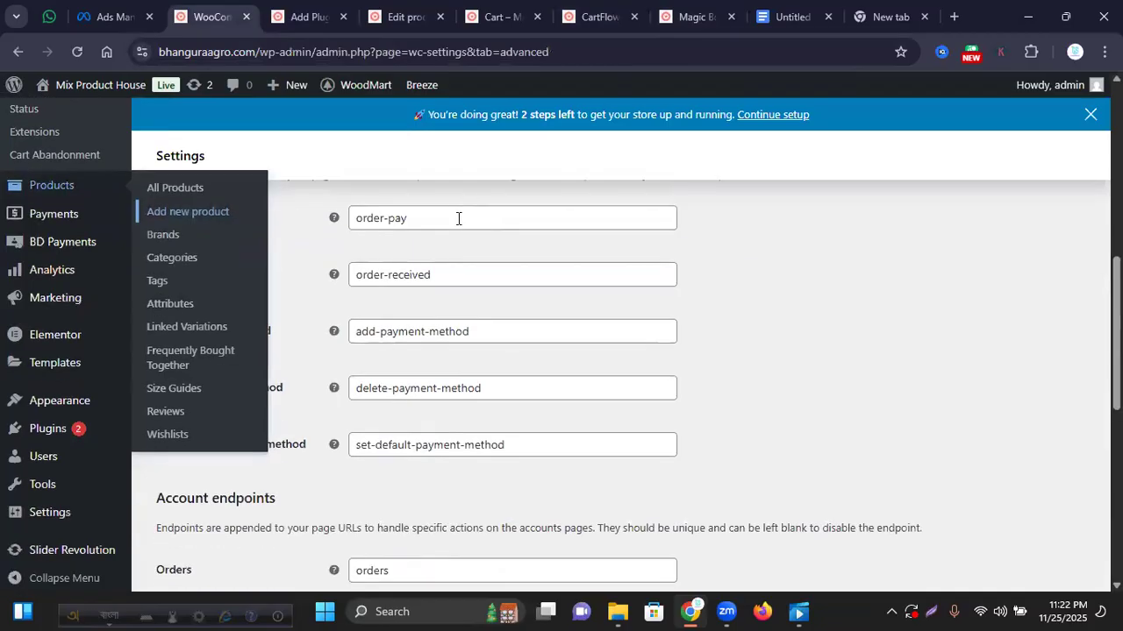
scroll(388, 267, "up", 2)
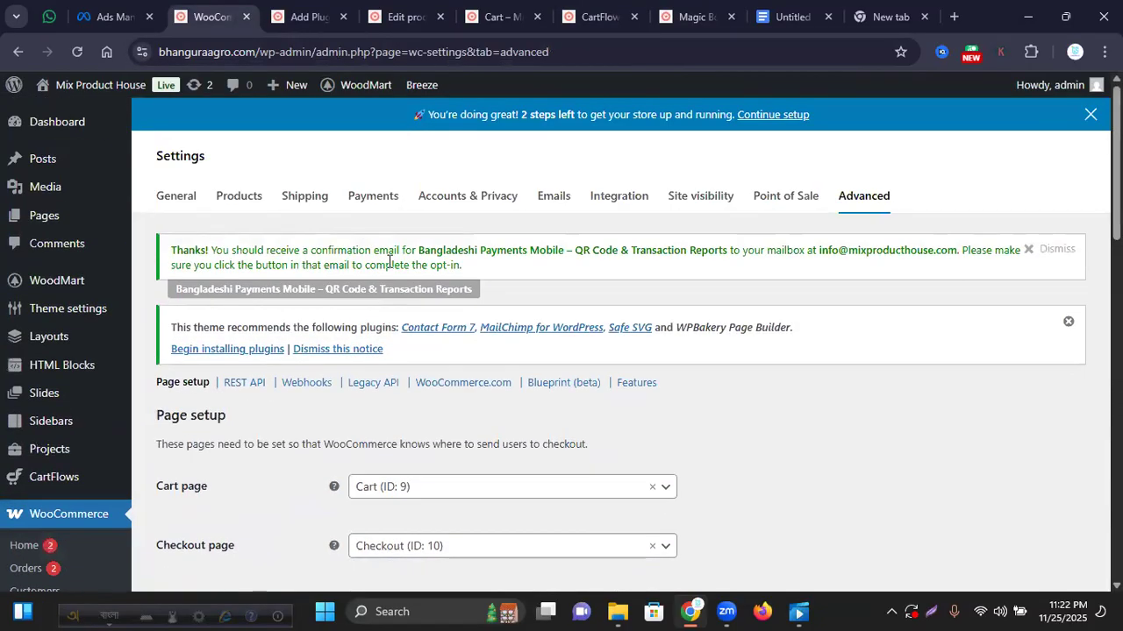
scroll(114, 289, "down", 3)
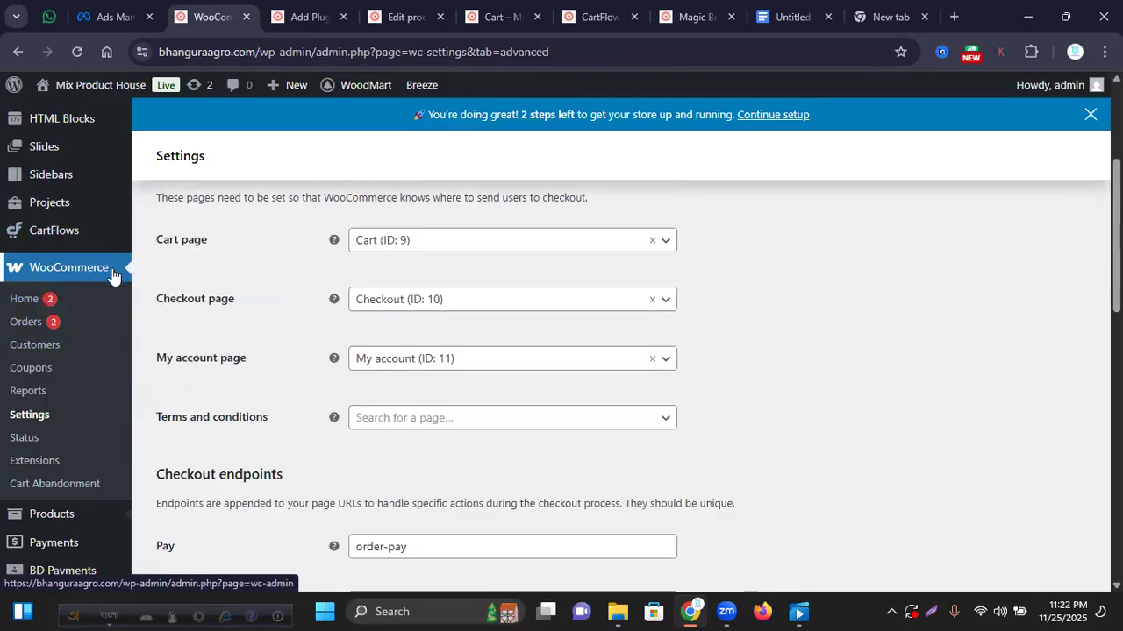
right_click(62, 324)
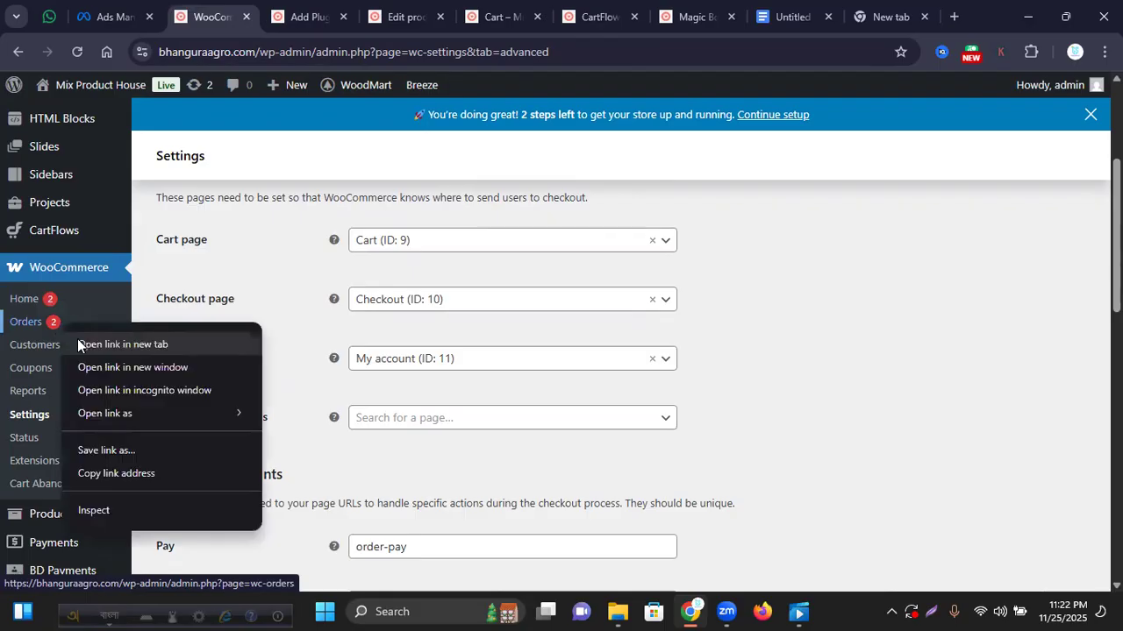
left_click(123, 344)
left_click(262, 23)
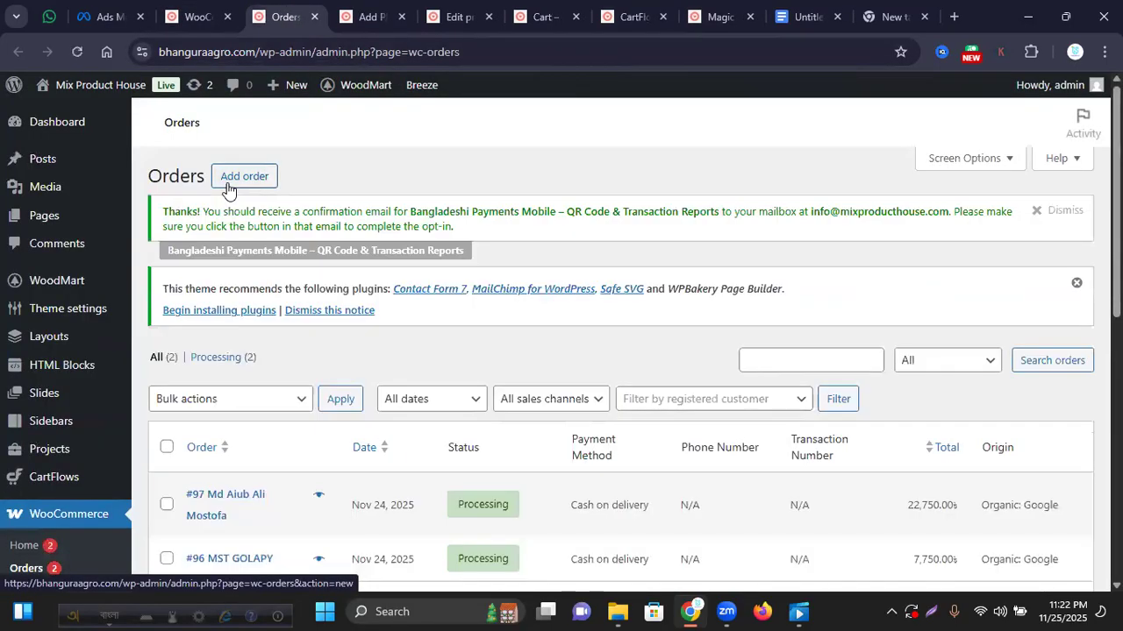
- Open the first order in the list and look at its general, billing and shipping details
scroll(473, 158, "down", 3)
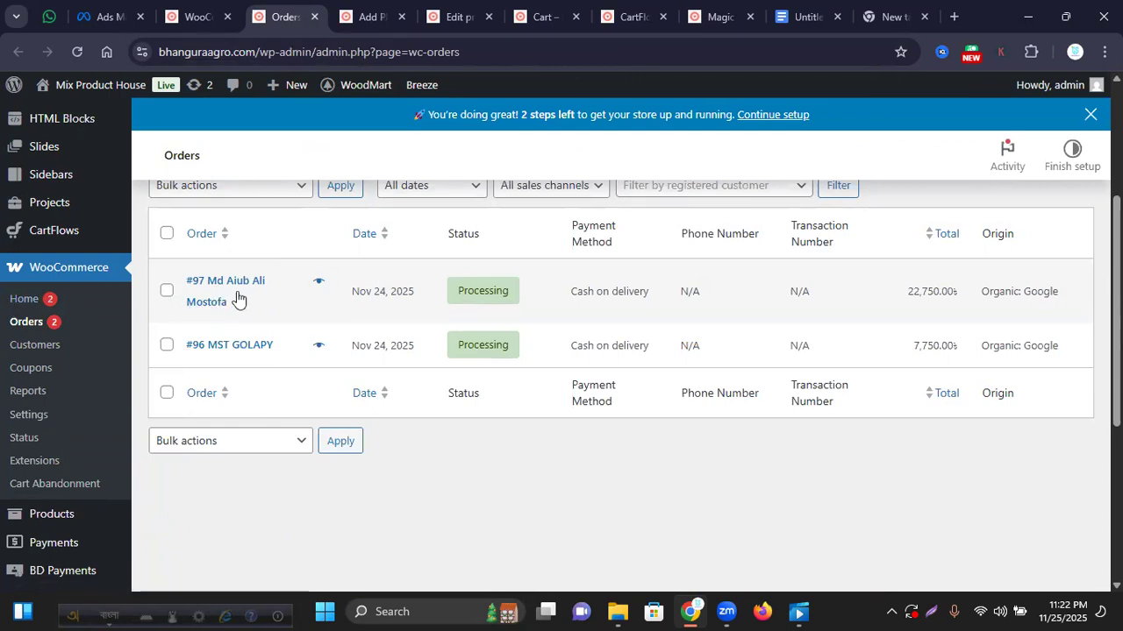
mouse_move(481, 303)
left_click(165, 291)
left_click(506, 301)
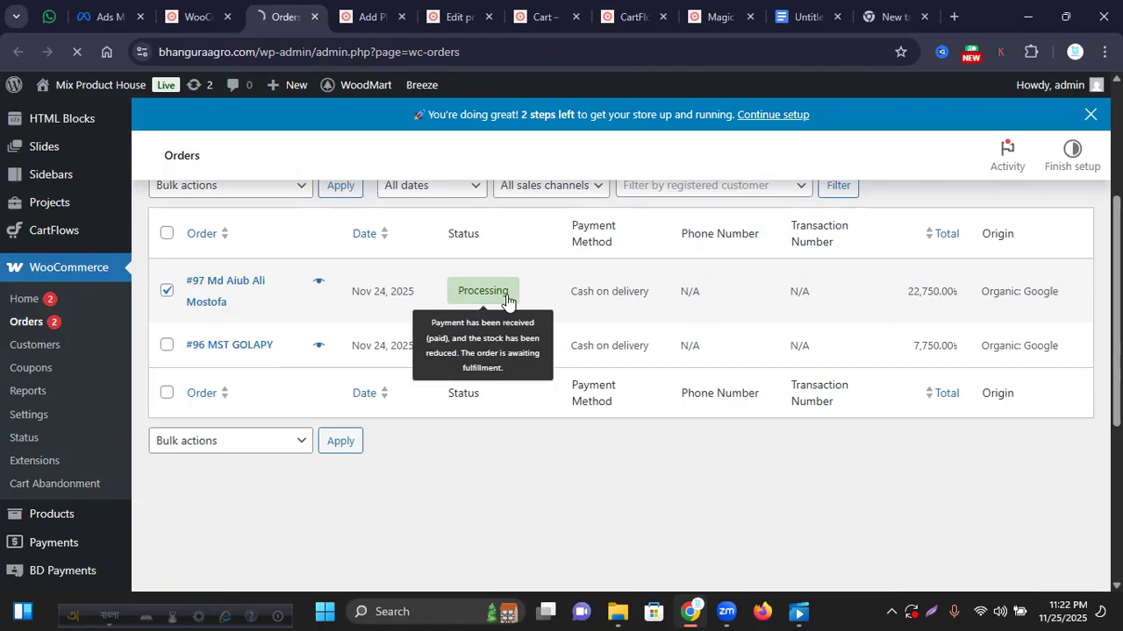
scroll(476, 342, "down", 2)
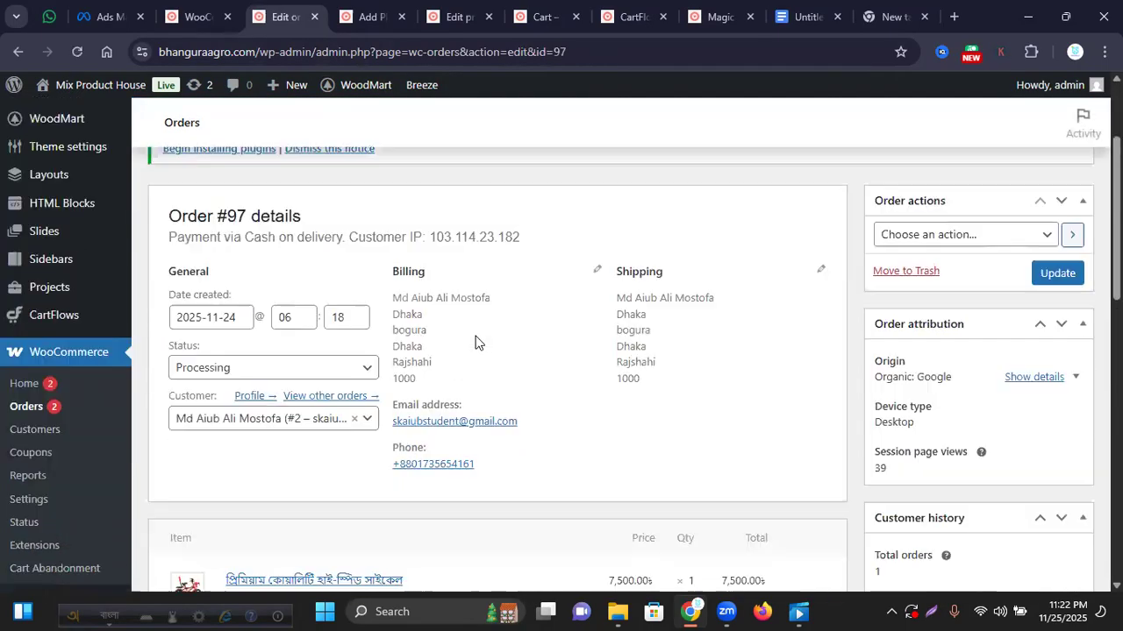
scroll(475, 342, "down", 1)
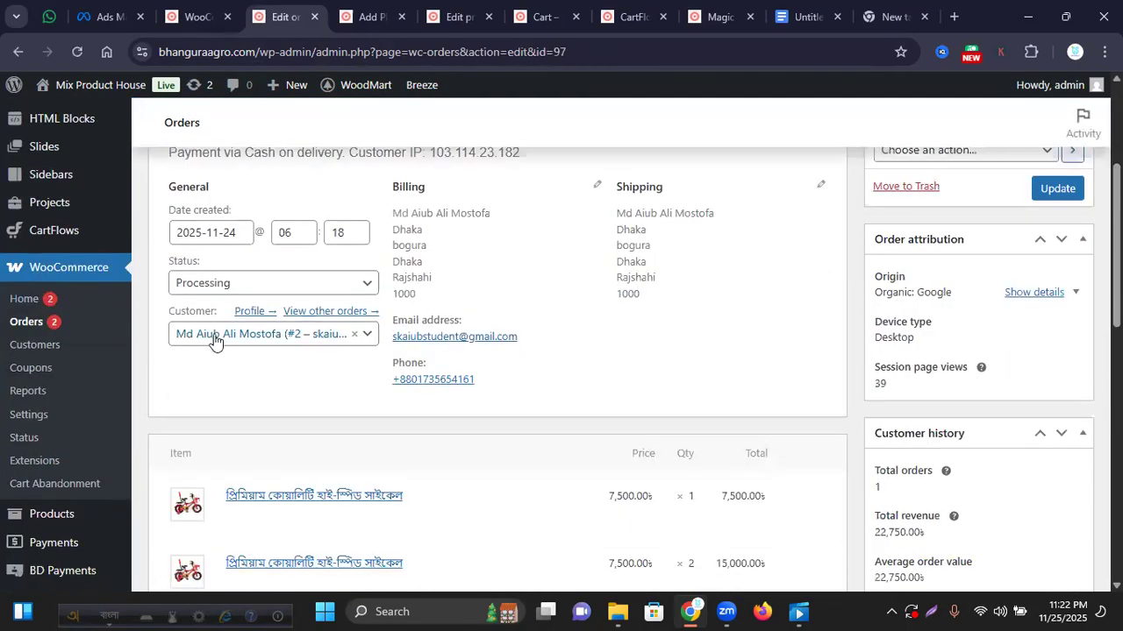
- Review the available order statuses and set the order's status to Completed
left_click(359, 284)
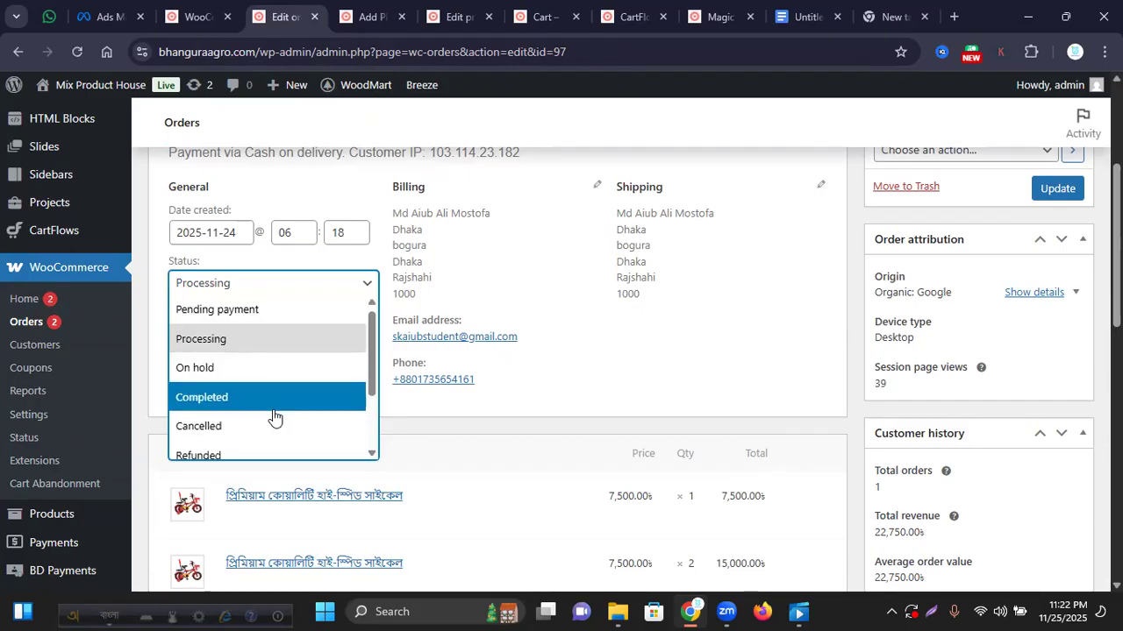
scroll(271, 404, "down", 2)
scroll(278, 317, "down", 1)
scroll(278, 309, "down", 1)
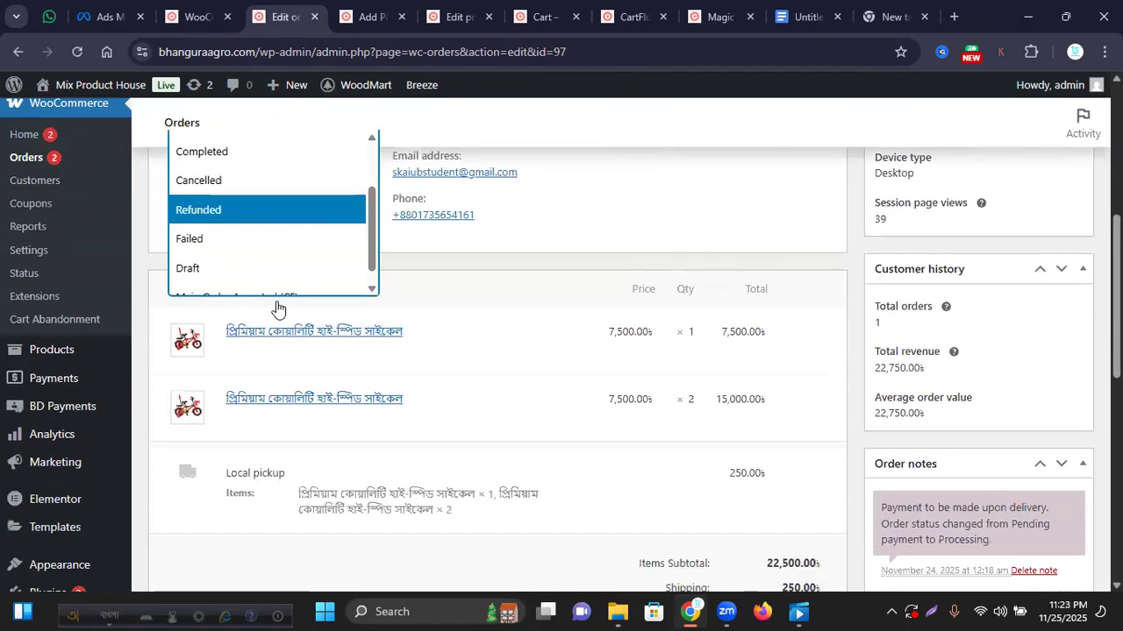
scroll(276, 227, "down", 1)
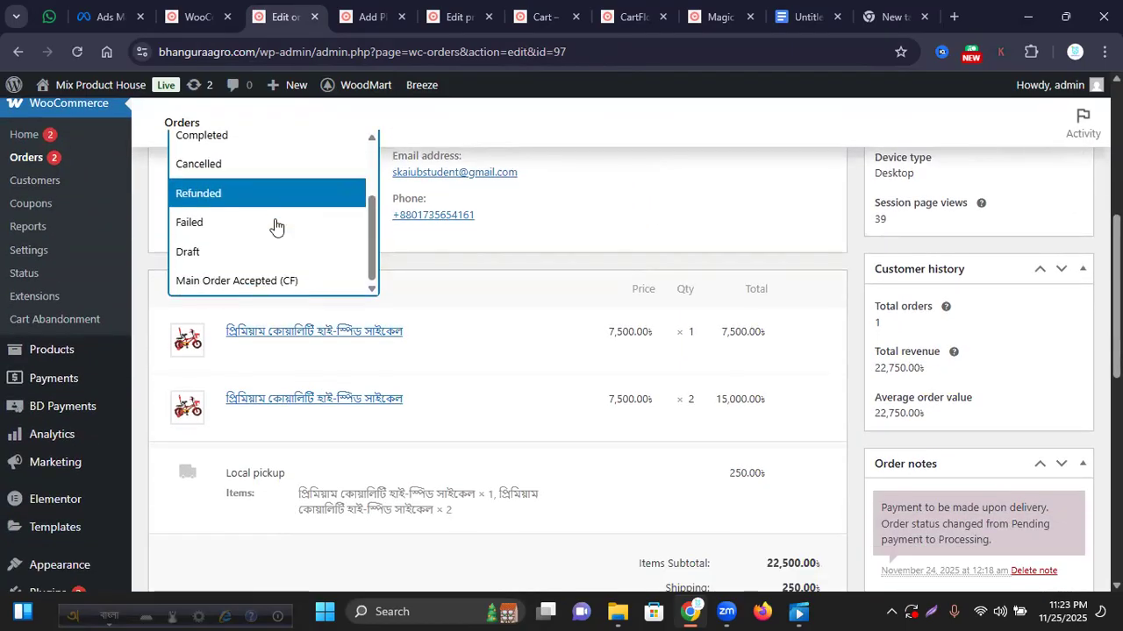
scroll(269, 243, "up", 2)
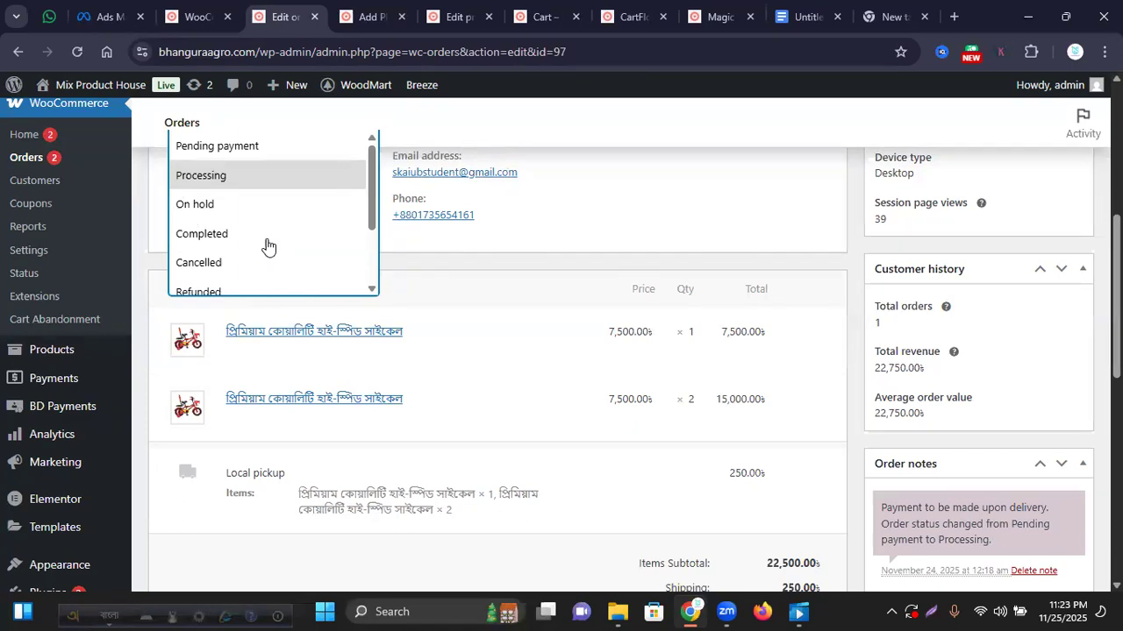
scroll(276, 164, "down", 3)
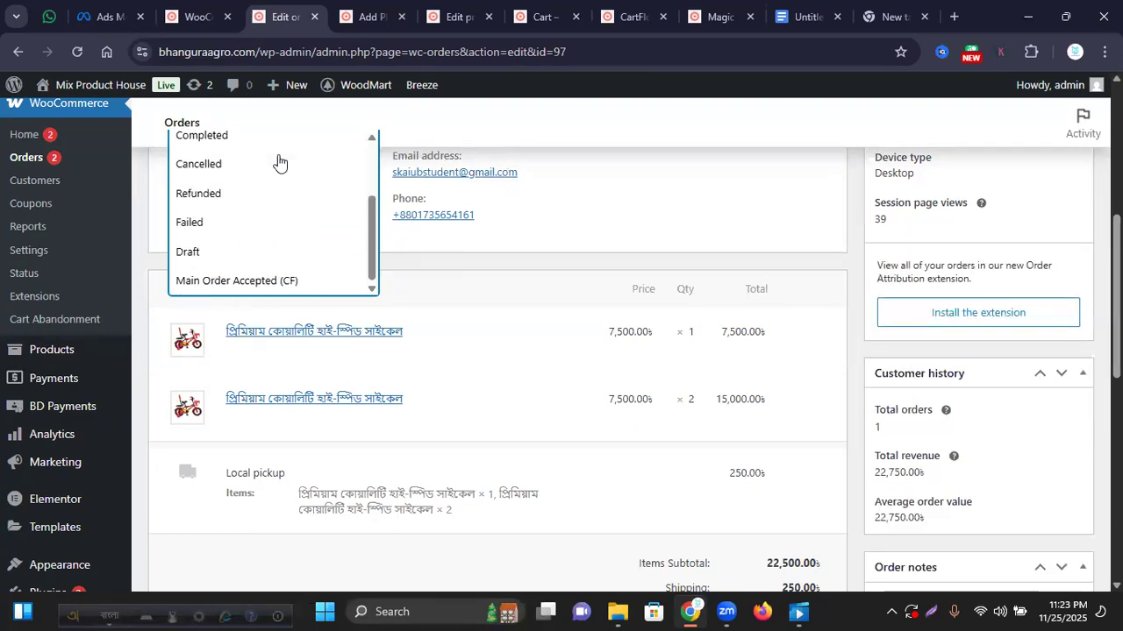
scroll(279, 163, "up", 3)
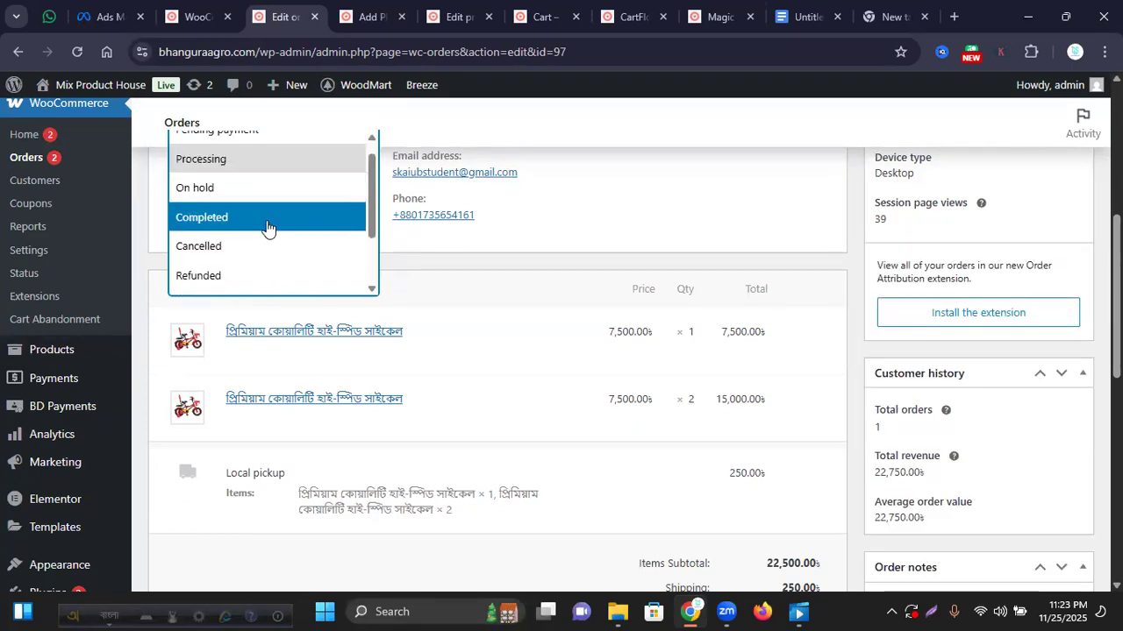
left_click(222, 222)
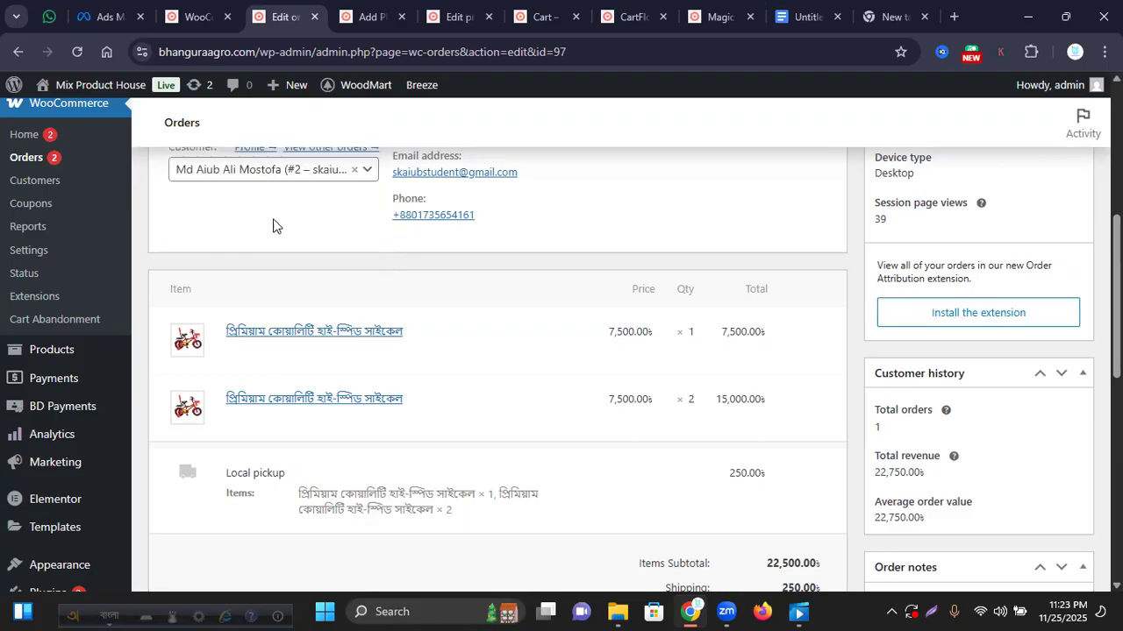
- Look through the order page and dismiss the store setup banner
scroll(495, 248, "down", 10)
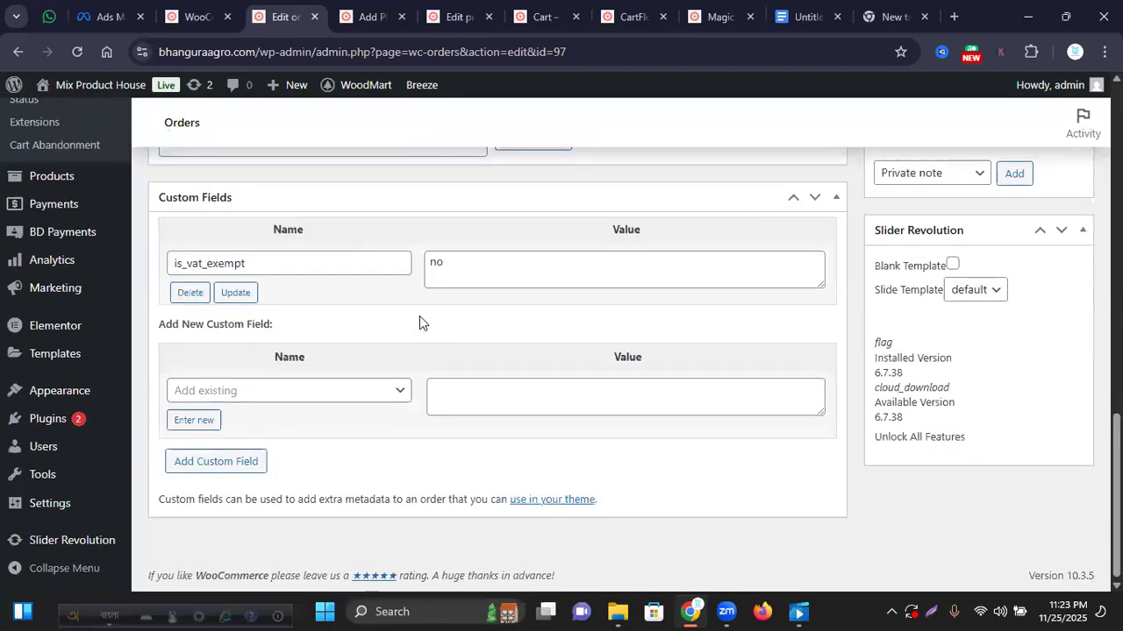
scroll(506, 274, "up", 10)
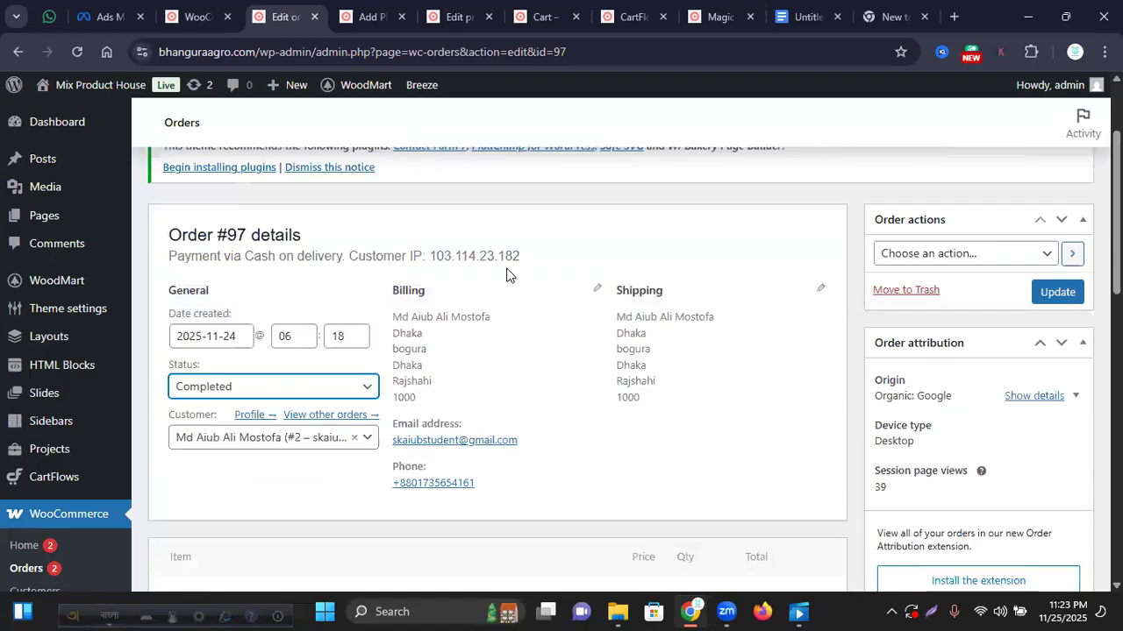
scroll(506, 274, "up", 2)
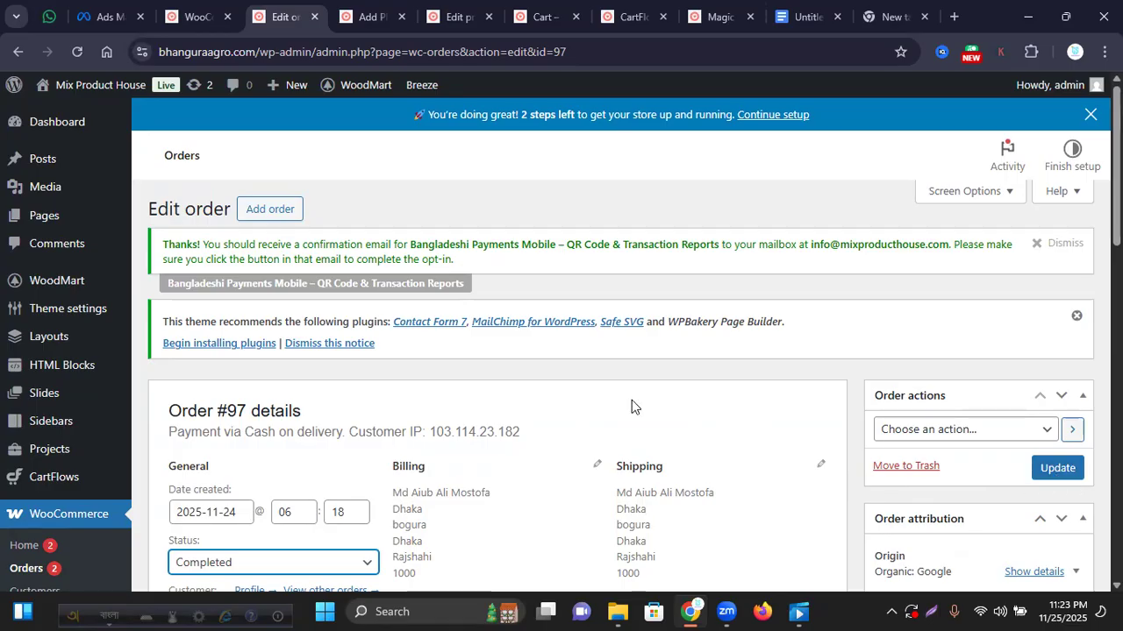
scroll(466, 327, "down", 2)
scroll(666, 315, "down", 3)
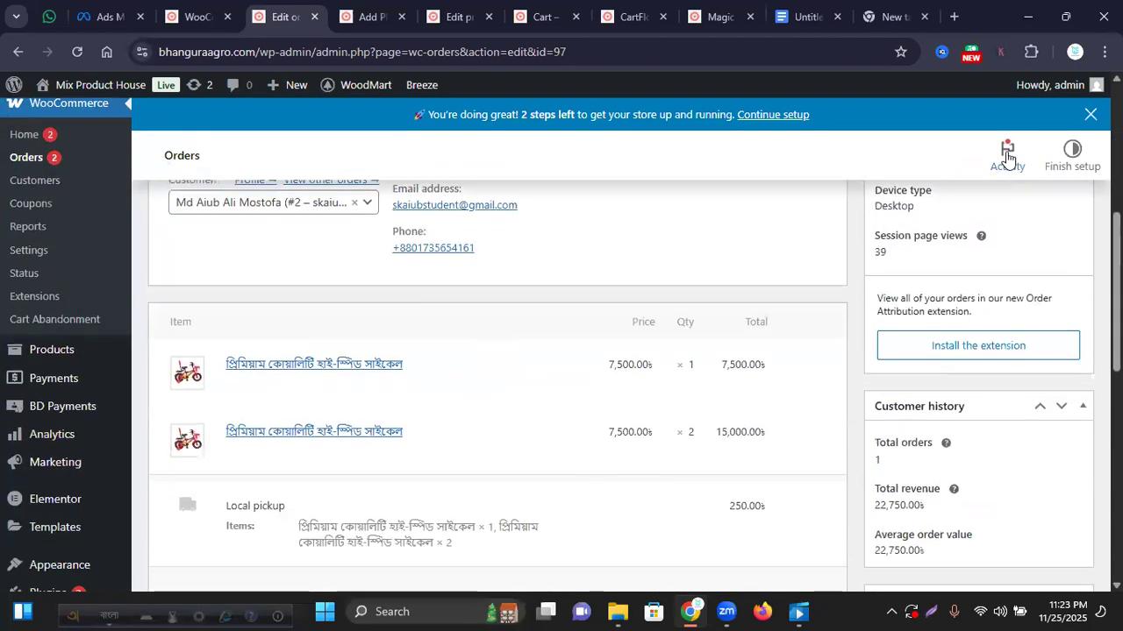
left_click(1092, 121)
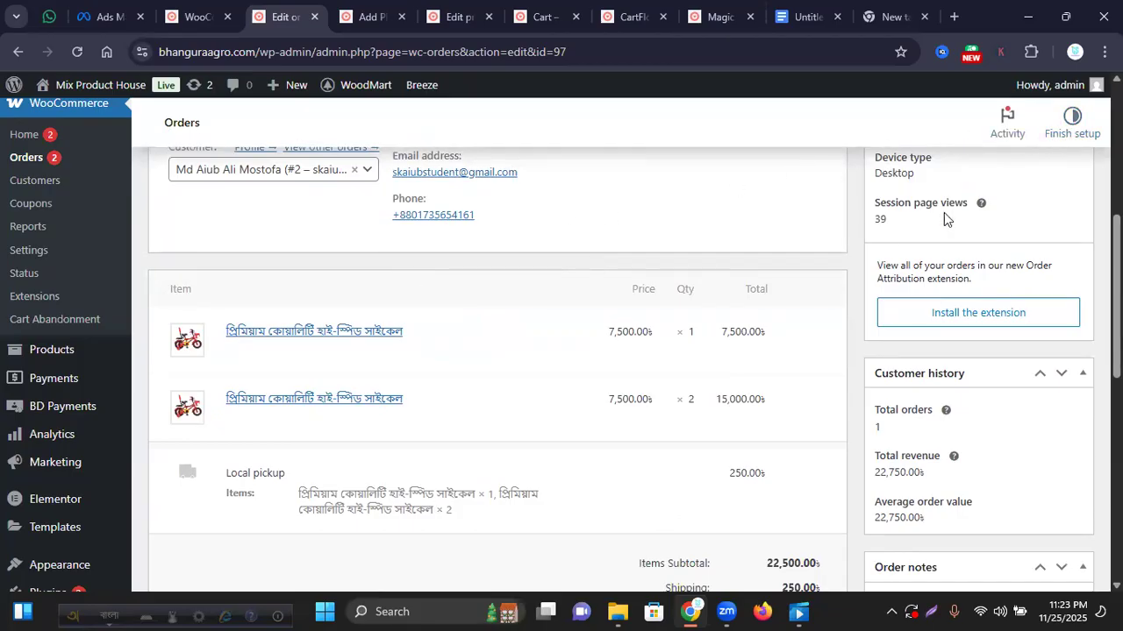
- Change the order's status back to Processing
scroll(304, 242, "up", 5)
scroll(392, 367, "down", 2)
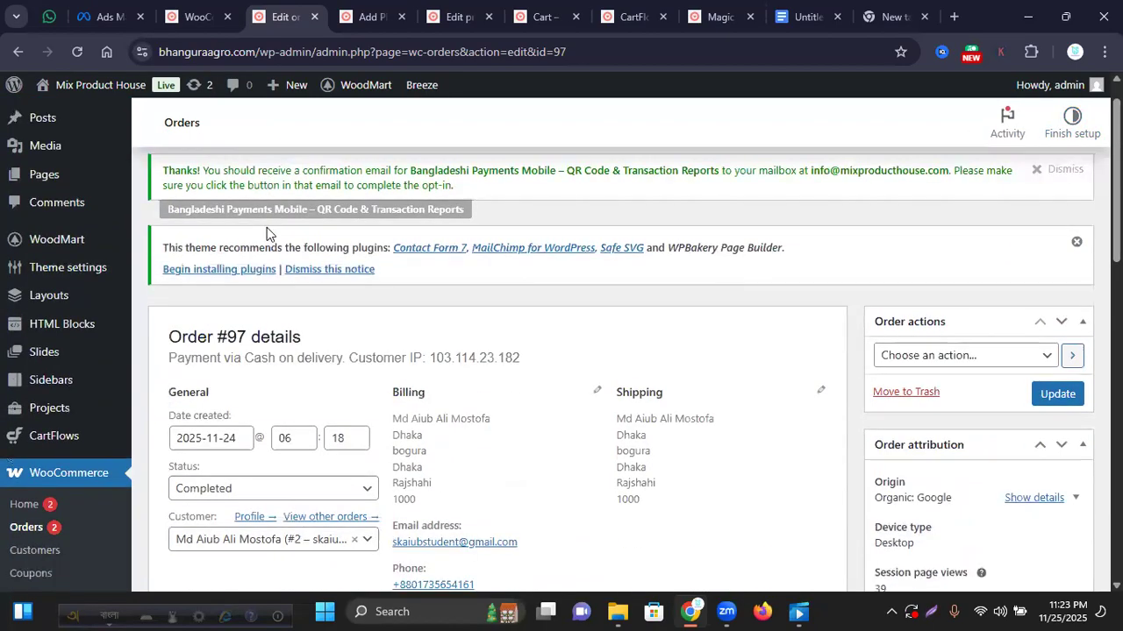
left_click(365, 367)
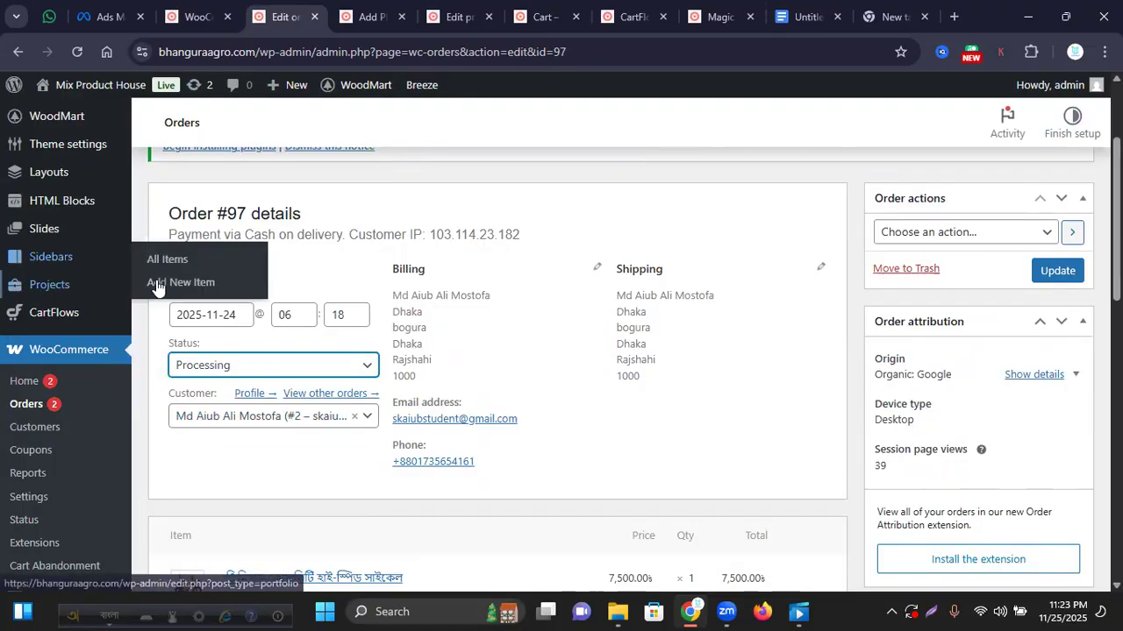
- Examine the order's items, totals, notes and custom fields, along with the entries of the WordPress admin menu
scroll(87, 307, "down", 3)
scroll(88, 311, "down", 8)
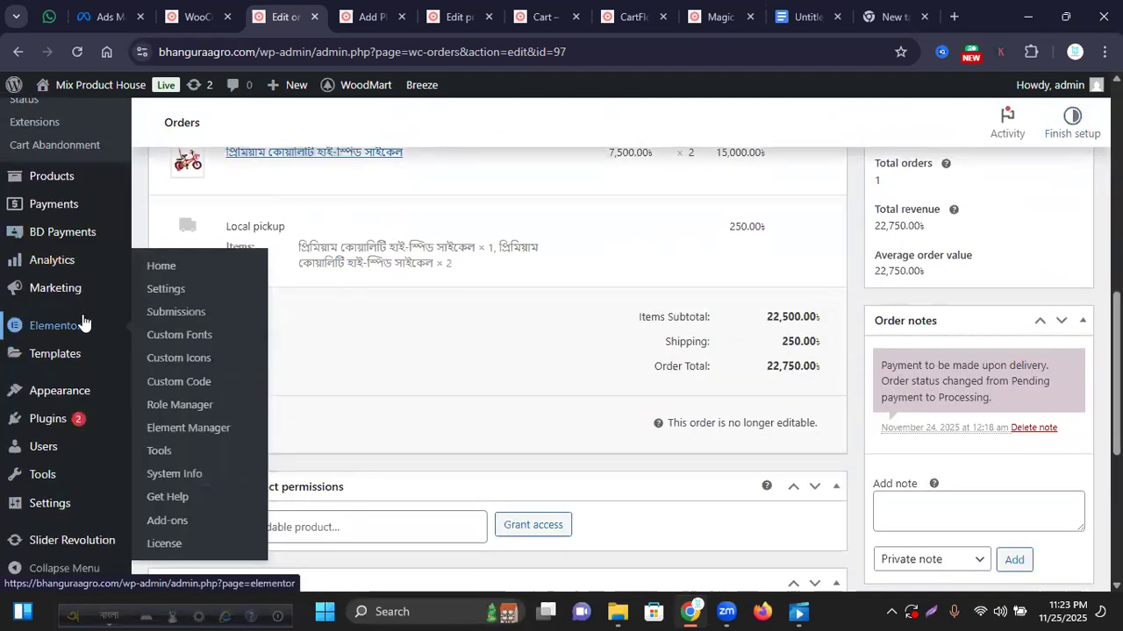
scroll(254, 417, "up", 1)
scroll(251, 420, "down", 1)
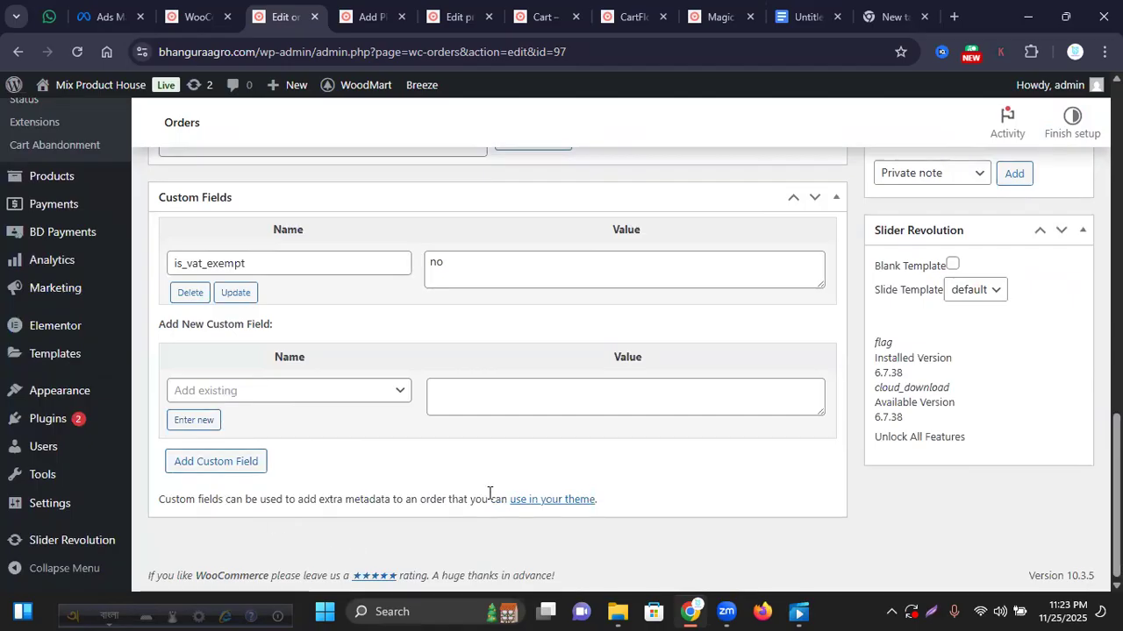
scroll(1018, 514, "up", 15)
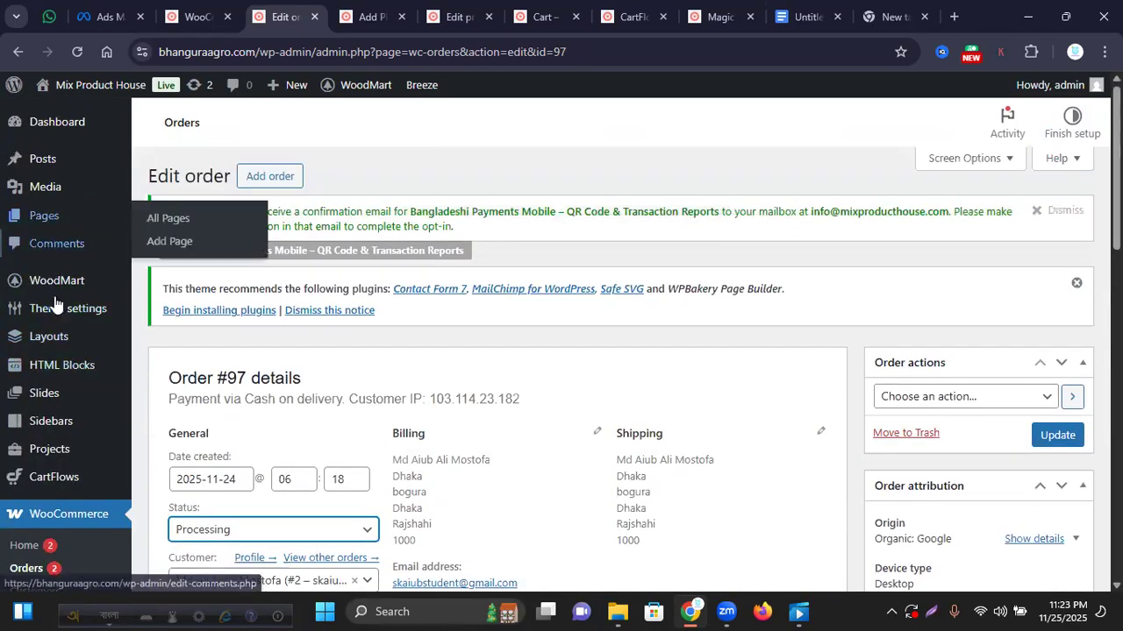
scroll(44, 351, "down", 5)
scroll(56, 401, "down", 1)
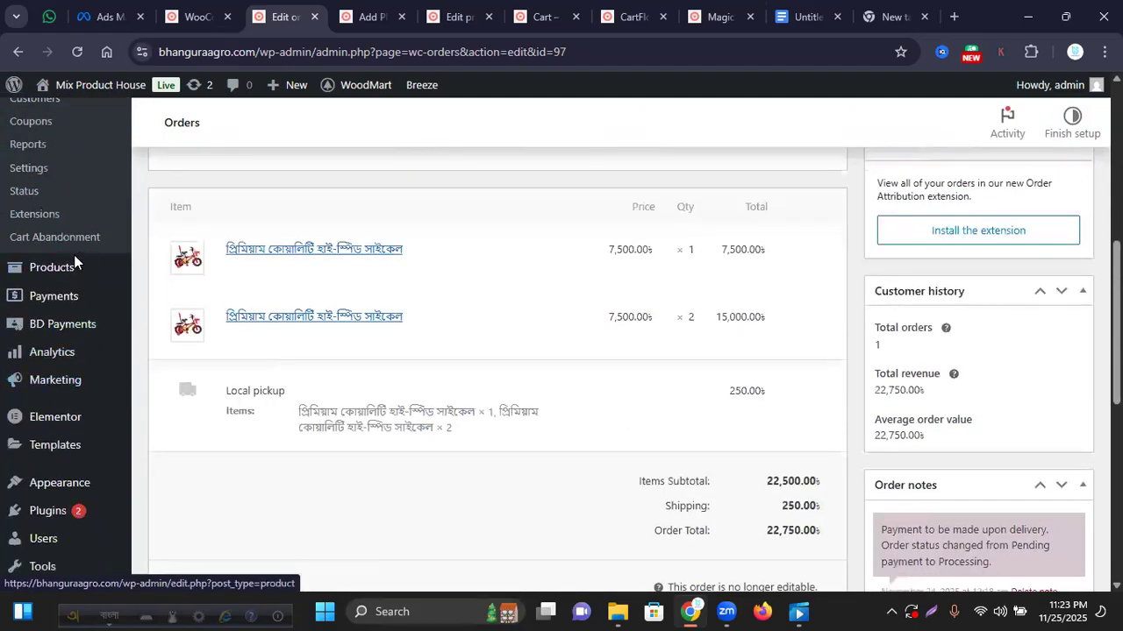
scroll(83, 298, "down", 5)
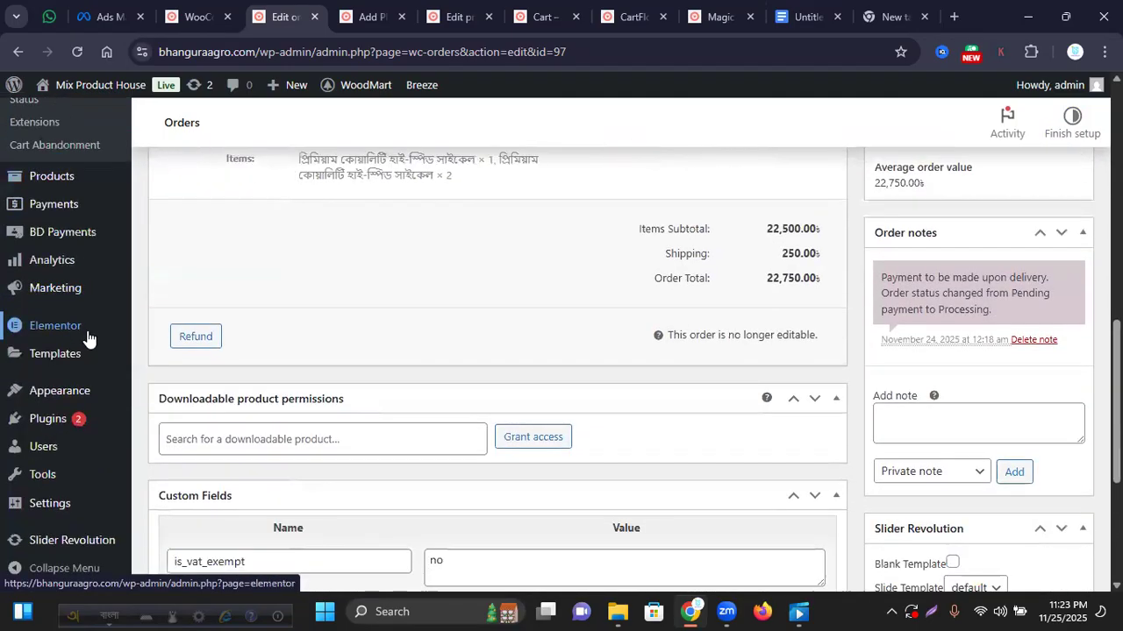
scroll(244, 298, "down", 2)
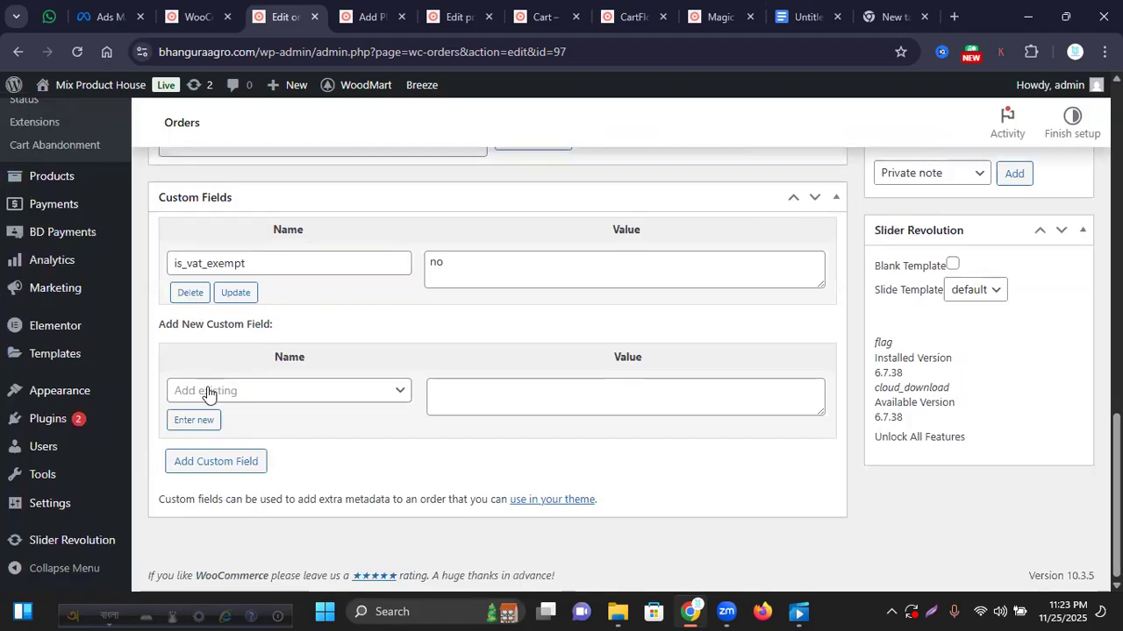
scroll(176, 333, "up", 7)
scroll(366, 521, "up", 6)
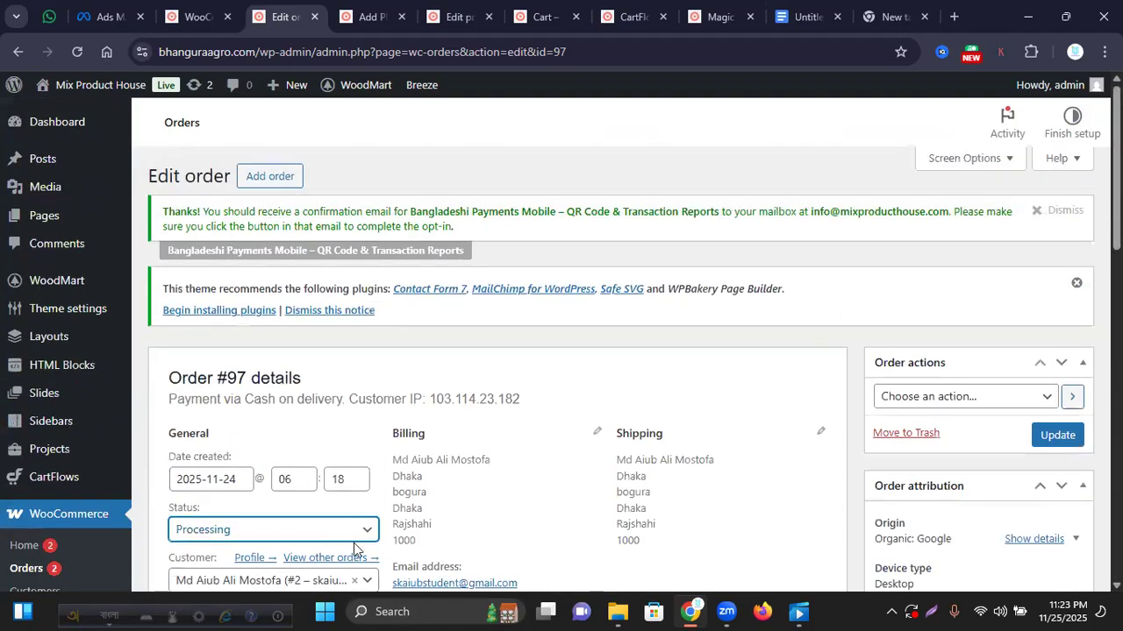